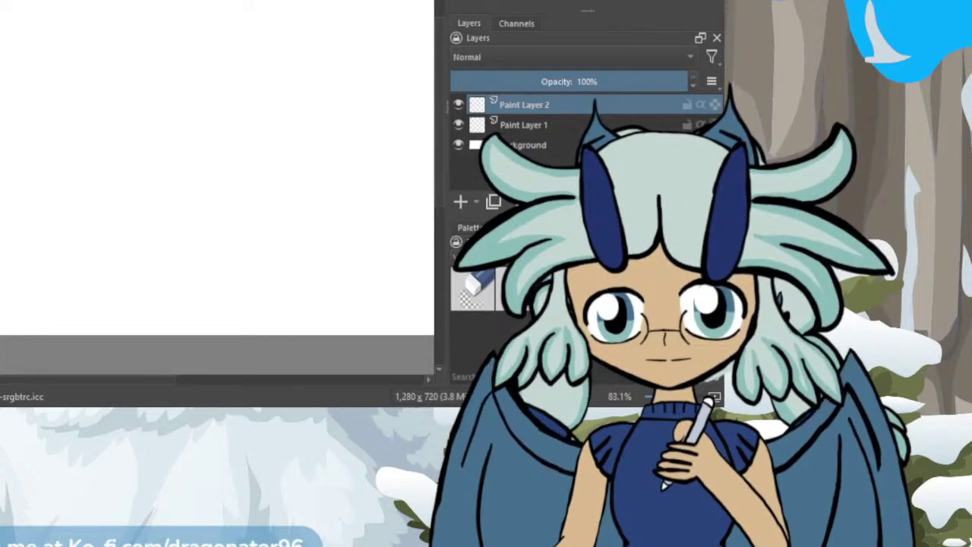
Step: Make Paint Layer 1 the active layer and show the whole canvas for sketching
key("ctrl+minus")
key("ctrl+minus")
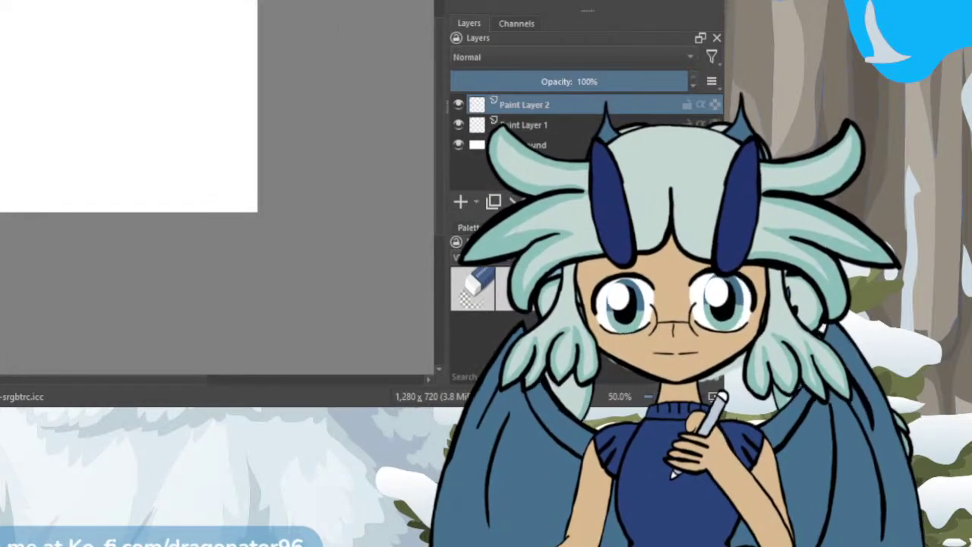
left_click(551, 119)
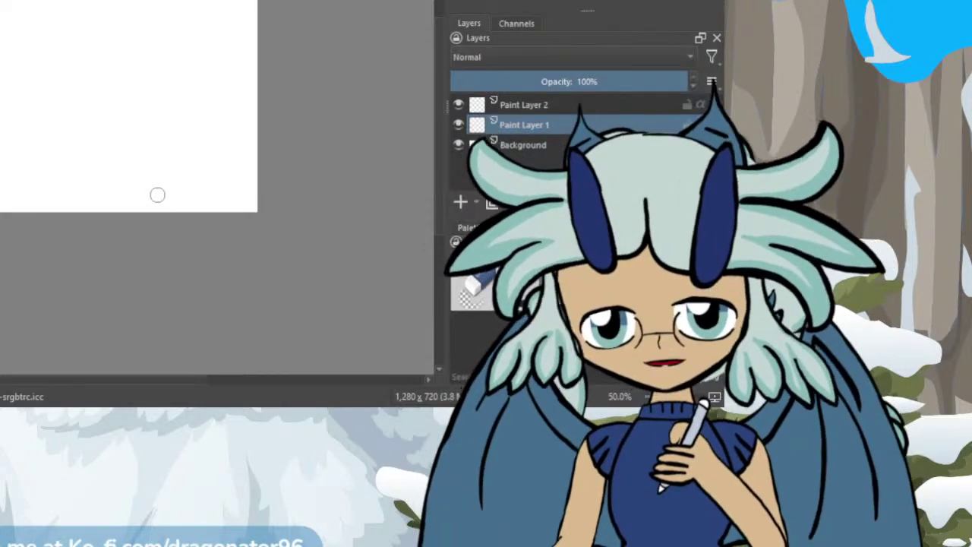
key("2")
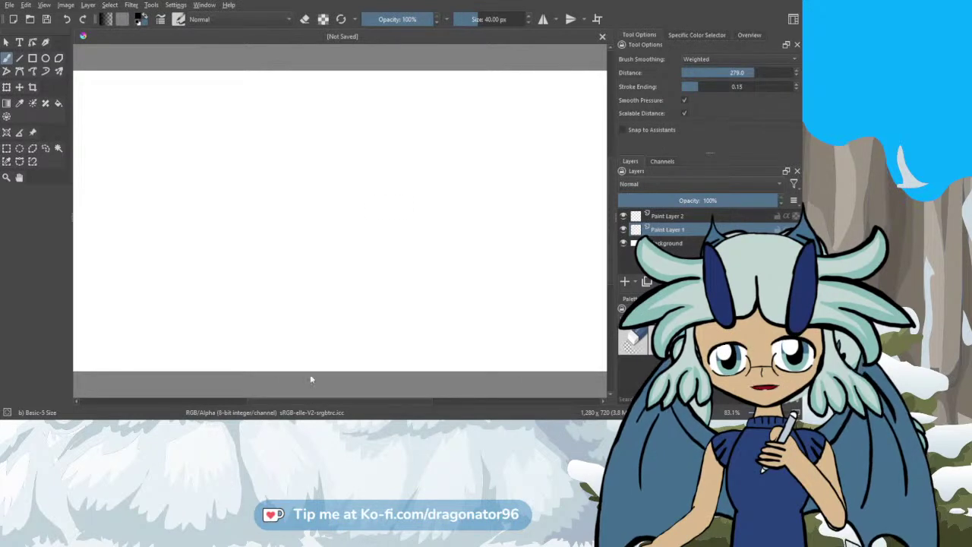
scroll(382, 206, "down", 2)
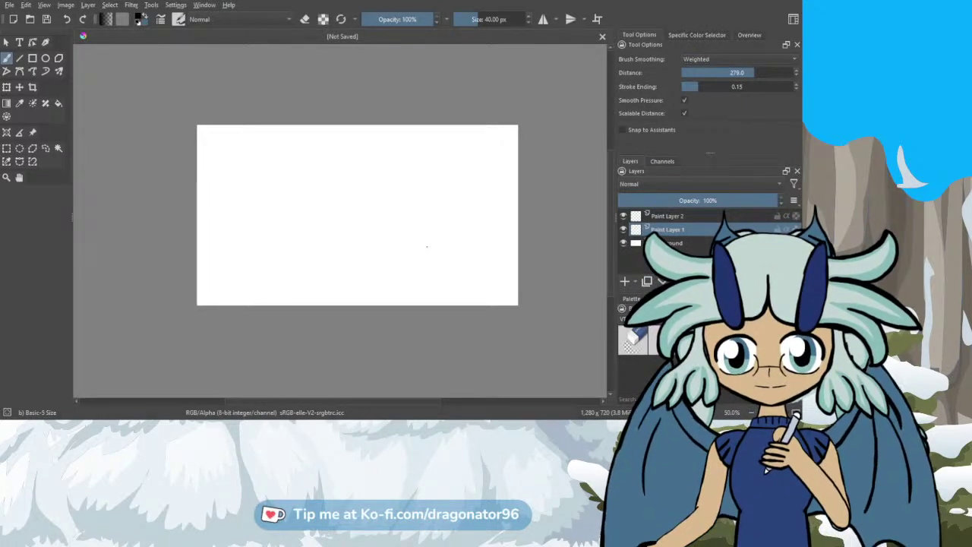
Step: Undo a short vertical test stroke and set the brush smoothing to Basic
left_click_drag(428, 249, 429, 264)
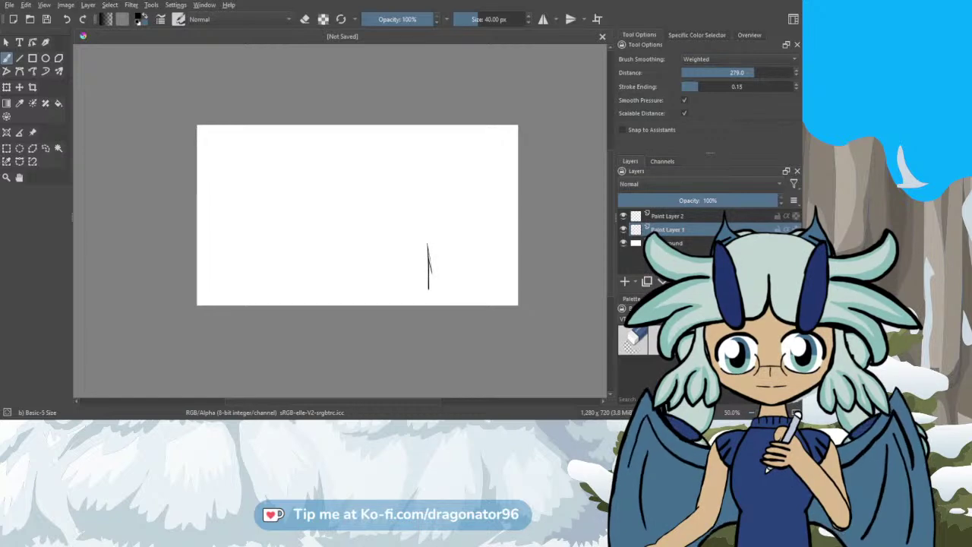
key("ctrl+z")
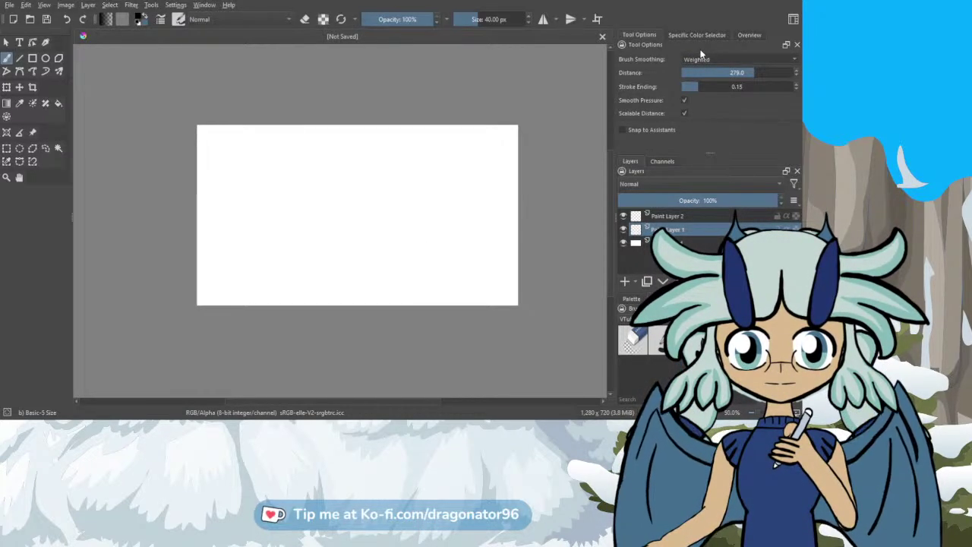
scroll(702, 59, "up", 1)
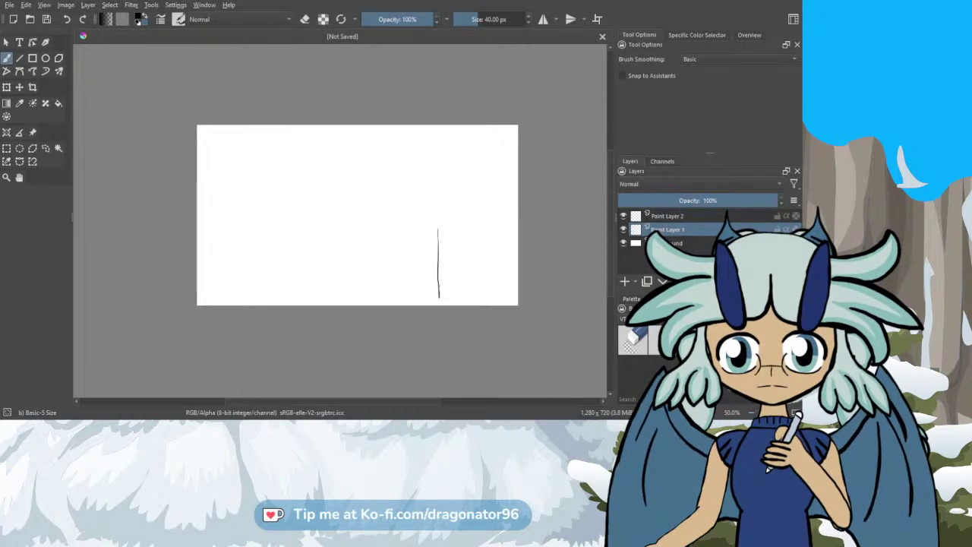
Step: Draw a thick black table outline in the lower middle of the canvas, with a flat top and two sides reaching the canvas edge
mouse_move(438, 297)
left_mouse_down()
mouse_move(438, 225)
mouse_move(352, 224)
mouse_move(437, 224)
mouse_move(347, 222)
mouse_move(438, 225)
mouse_move(351, 224)
left_mouse_up()
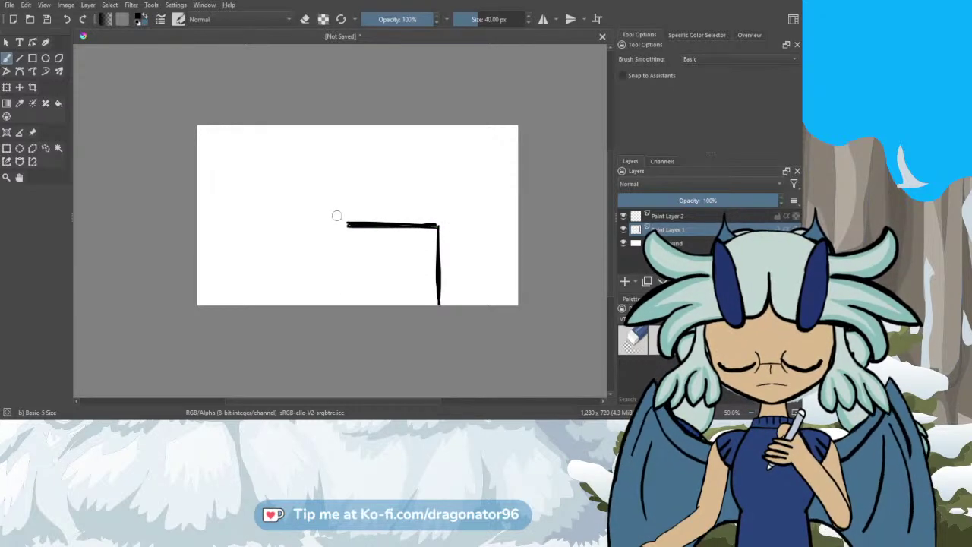
mouse_move(332, 228)
left_mouse_down()
mouse_move(327, 277)
mouse_move(331, 229)
left_mouse_up()
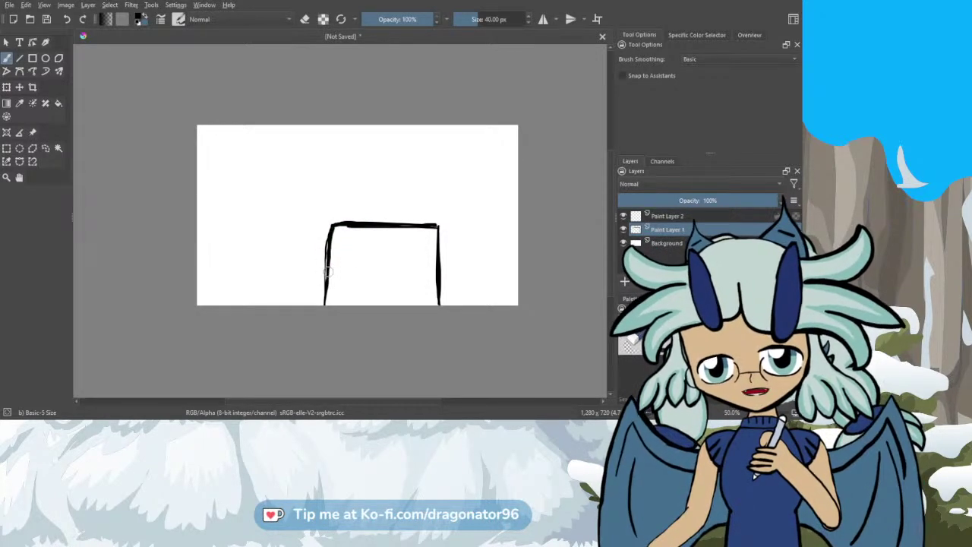
left_click_drag(328, 241, 325, 300)
left_click_drag(329, 250, 326, 304)
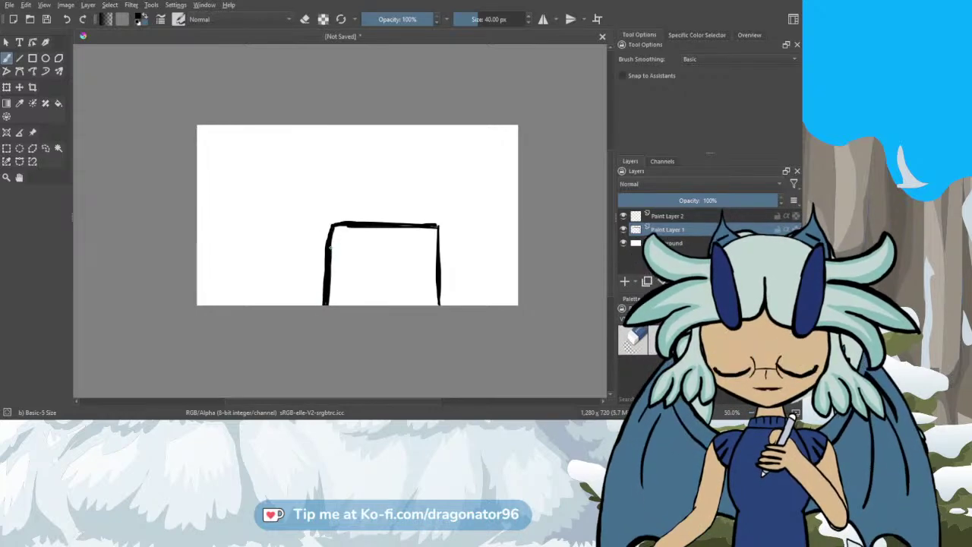
mouse_move(326, 268)
left_mouse_down()
mouse_move(331, 226)
mouse_move(329, 237)
mouse_move(366, 223)
mouse_move(392, 223)
left_mouse_up()
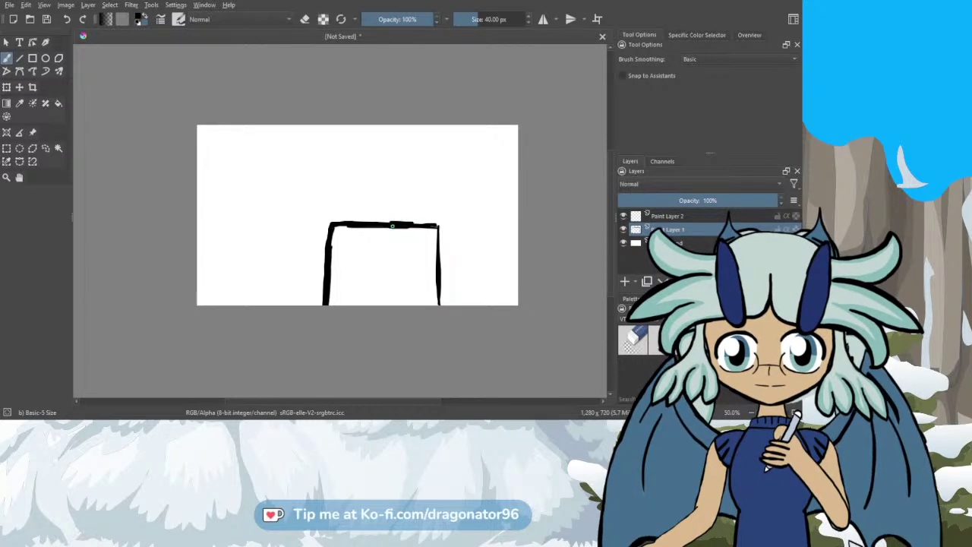
Step: Widen the table by extending its top to a new right side, and erase the old right side
left_click_drag(454, 224, 456, 306)
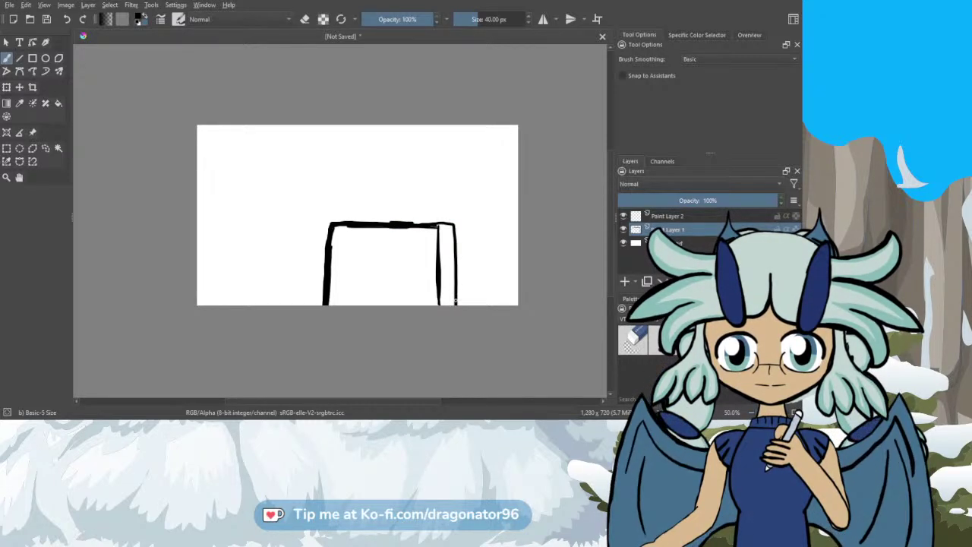
mouse_move(454, 246)
left_mouse_down()
mouse_move(452, 224)
mouse_move(416, 224)
mouse_move(454, 226)
left_mouse_up()
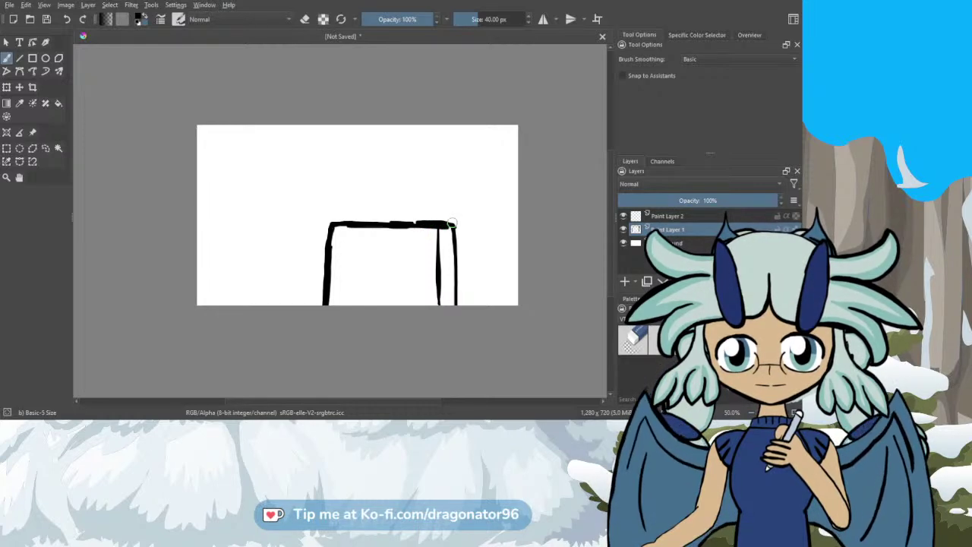
key("slash")
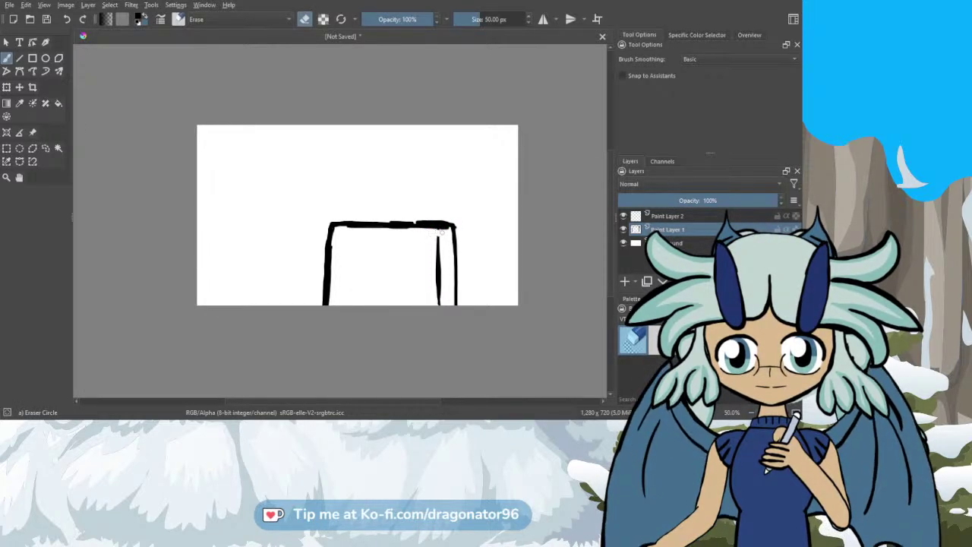
left_click_drag(439, 232, 438, 301)
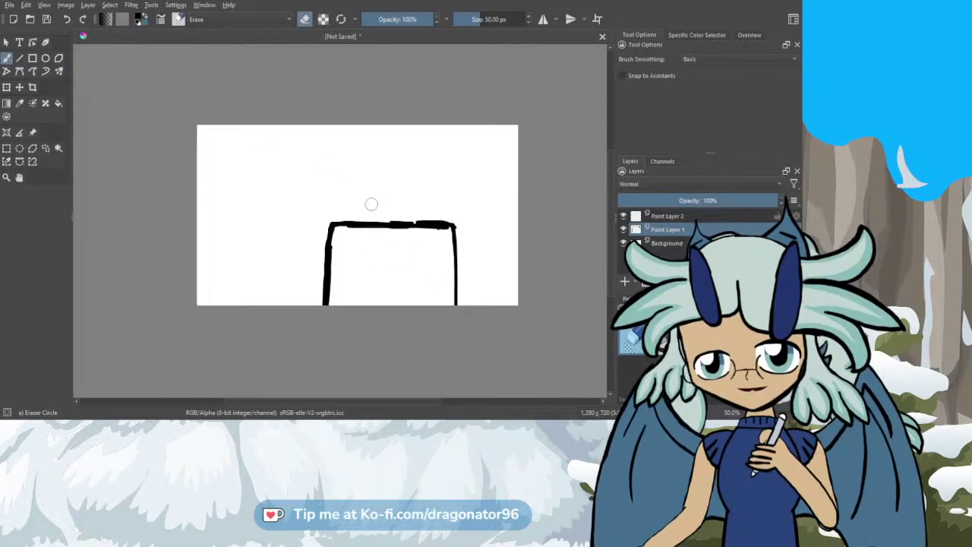
Step: Draw a cake on a low plate at the middle of the tabletop, with a wavy icing line across it
key("e")
scroll(419, 214, "up", 1)
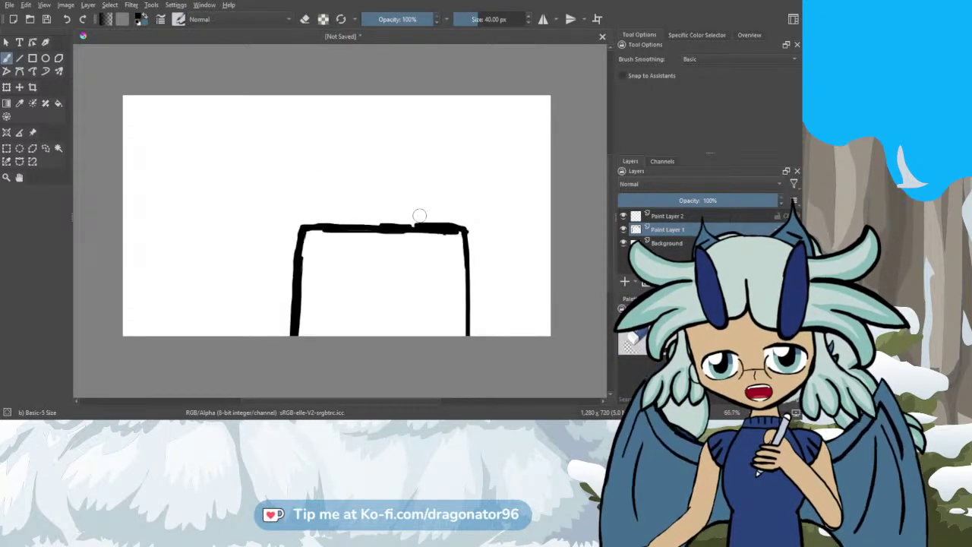
scroll(419, 214, "up", 1)
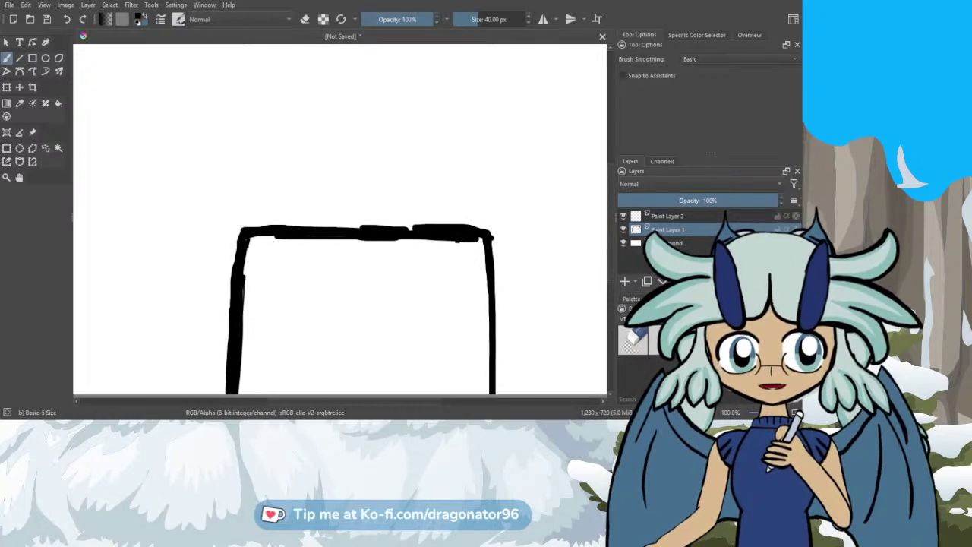
left_click_drag(612, 269, 609, 258)
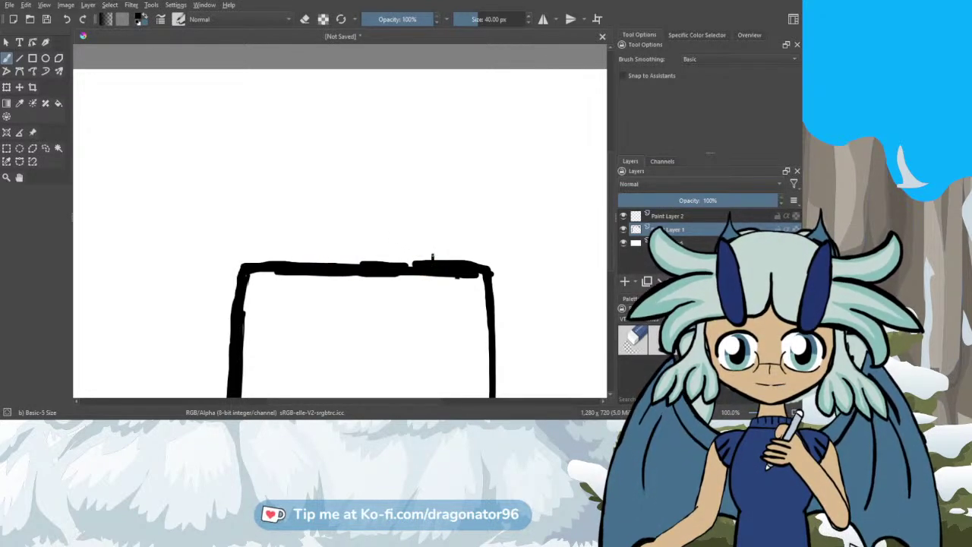
mouse_move(432, 258)
left_mouse_down()
mouse_move(431, 248)
mouse_move(347, 248)
mouse_move(435, 248)
mouse_move(435, 260)
left_mouse_up()
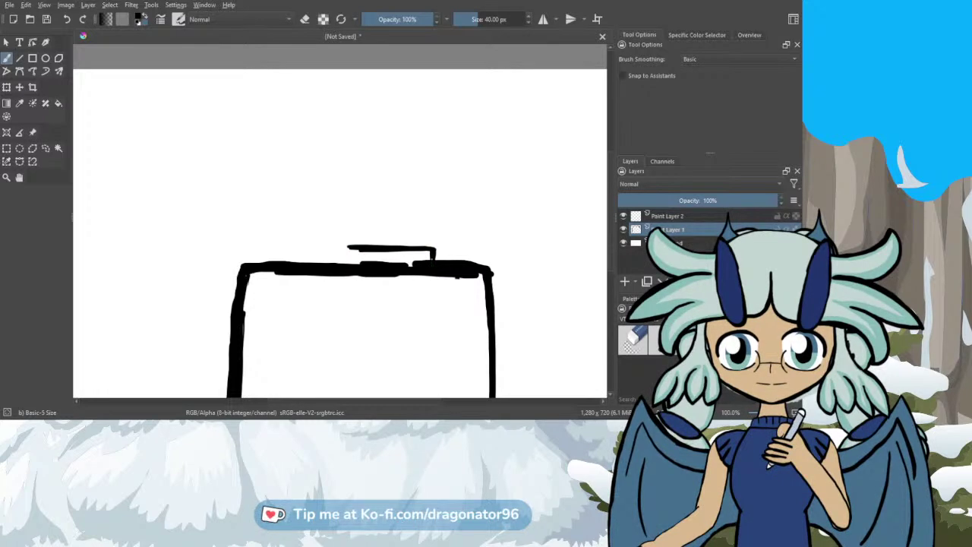
left_click_drag(344, 268, 346, 252)
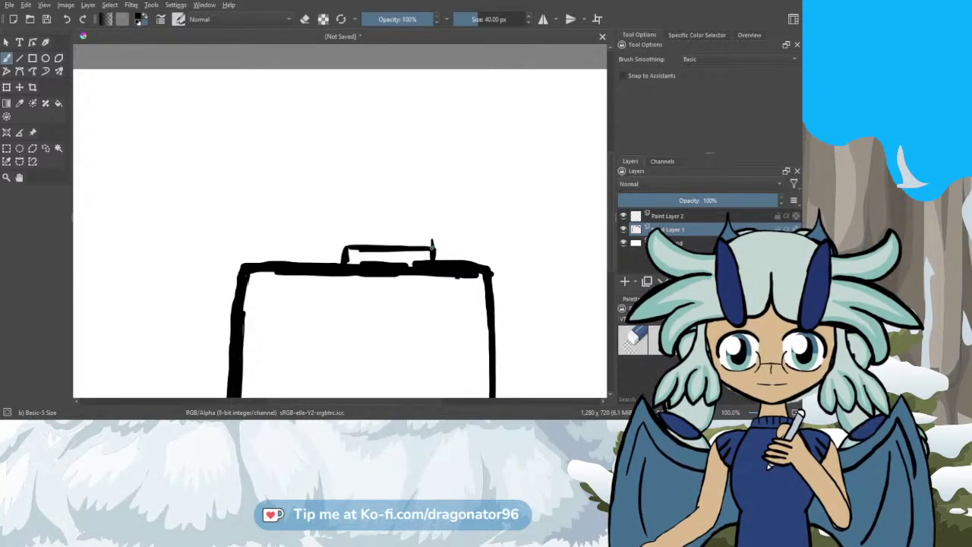
mouse_move(430, 256)
left_mouse_down()
mouse_move(430, 220)
mouse_move(413, 219)
mouse_move(422, 227)
mouse_move(423, 215)
mouse_move(373, 213)
mouse_move(356, 216)
mouse_move(355, 243)
mouse_move(354, 219)
mouse_move(352, 244)
mouse_move(354, 217)
mouse_move(427, 216)
left_mouse_up()
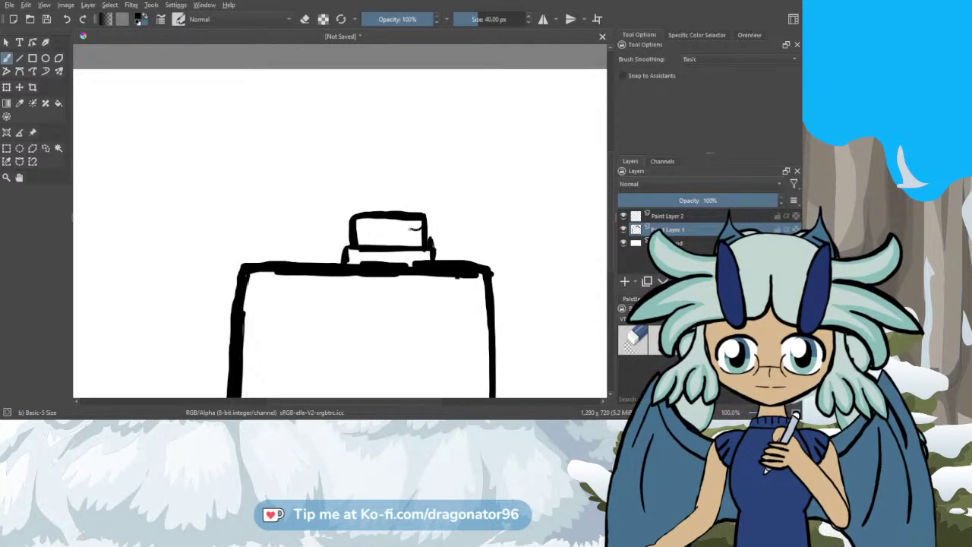
left_click_drag(420, 227, 357, 230)
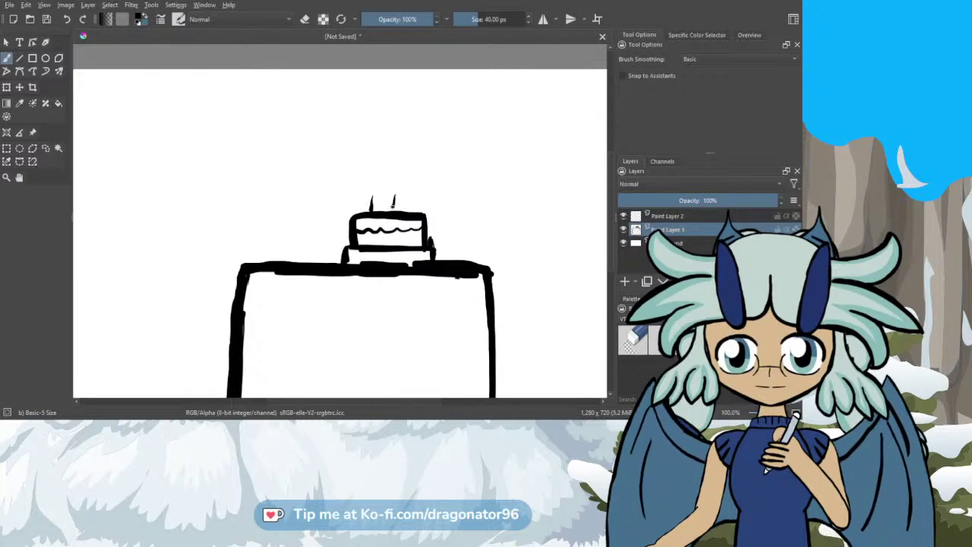
left_click_drag(393, 196, 393, 212)
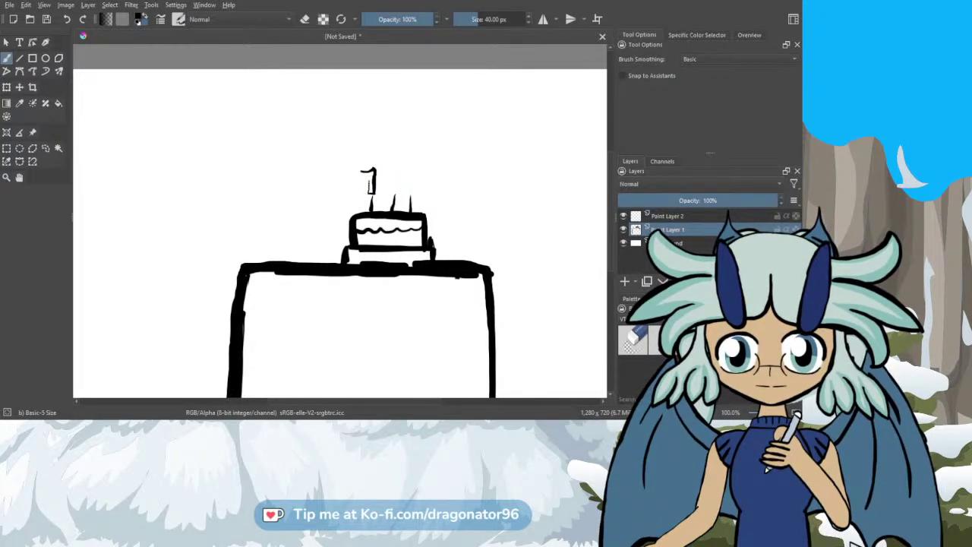
left_click_drag(369, 179, 361, 175)
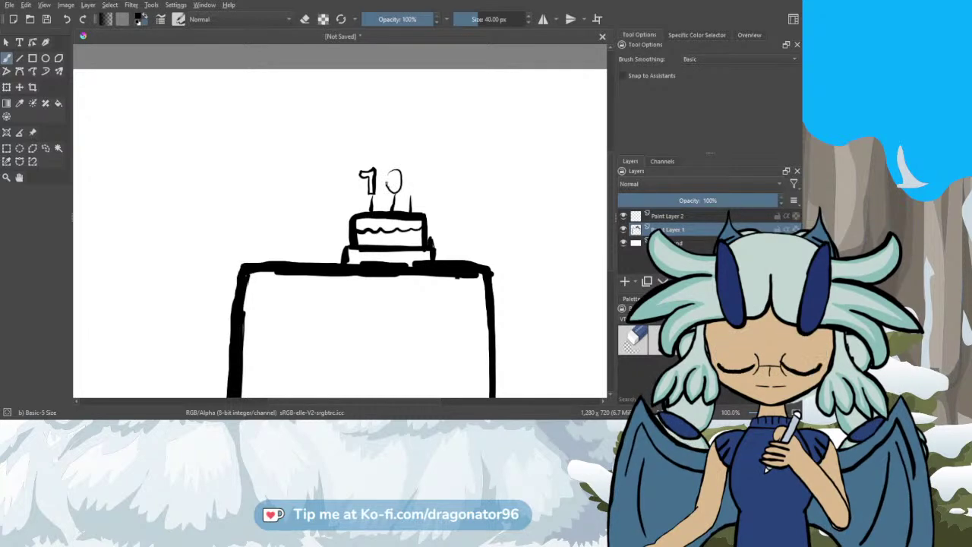
mouse_move(386, 185)
left_mouse_down()
mouse_move(391, 169)
mouse_move(398, 187)
left_mouse_up()
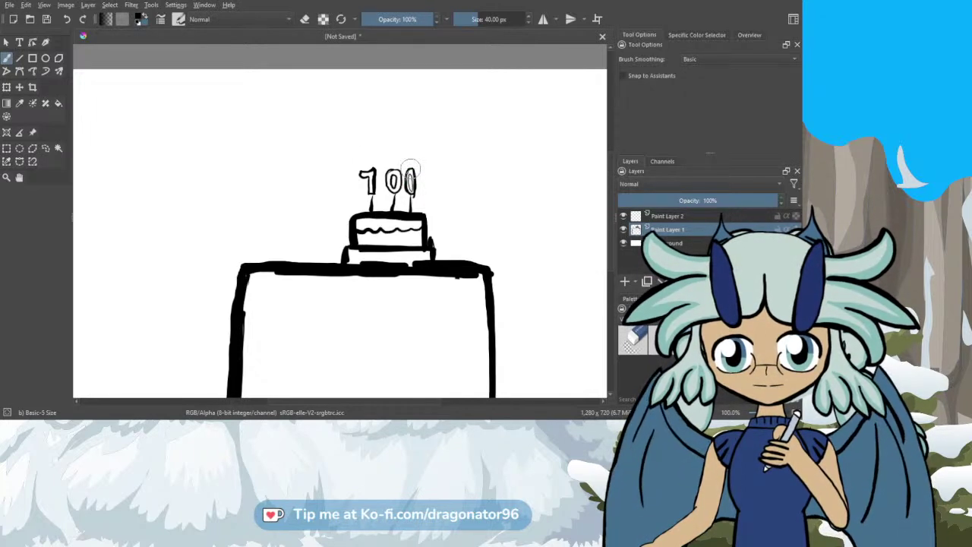
mouse_move(411, 169)
left_mouse_down()
mouse_move(410, 158)
mouse_move(395, 159)
left_mouse_up()
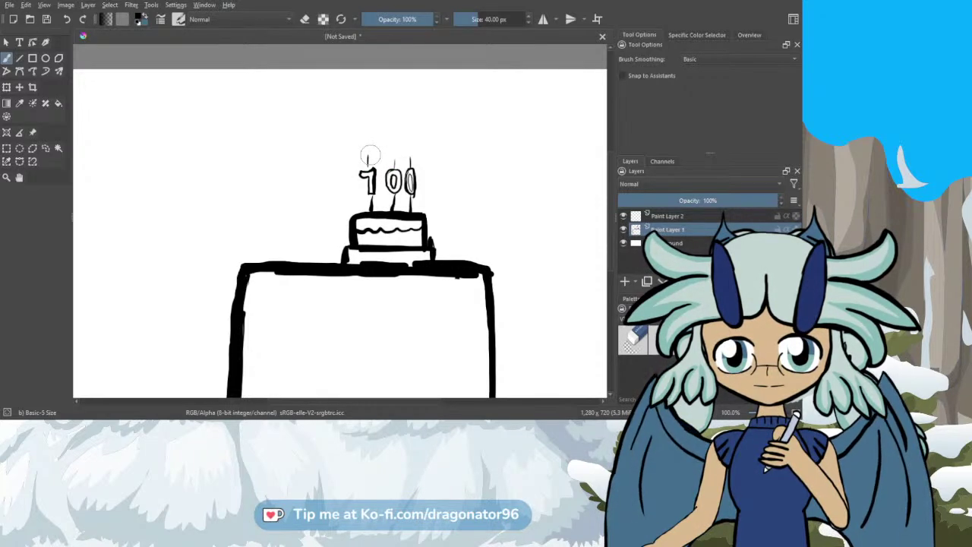
key("e")
mouse_move(370, 155)
left_mouse_down()
mouse_move(347, 170)
mouse_move(421, 199)
left_mouse_up()
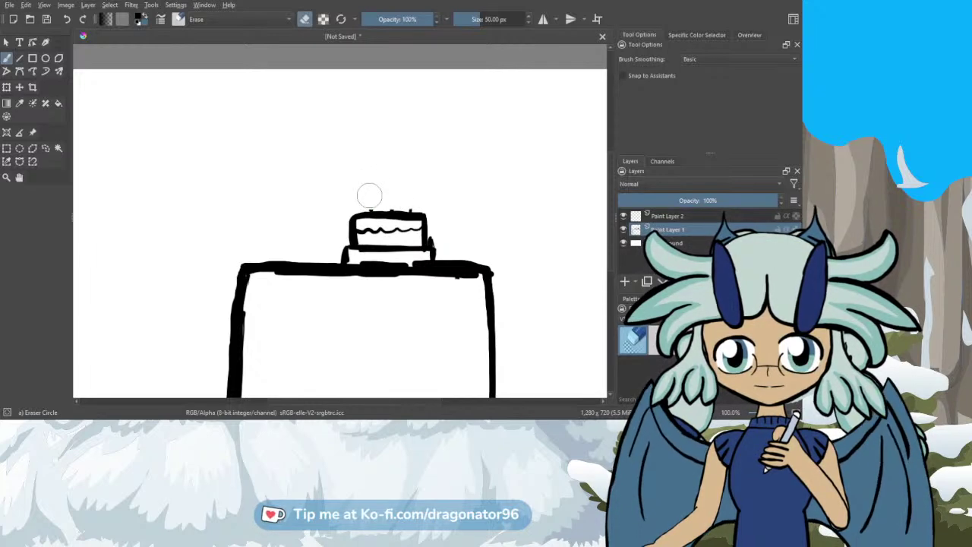
Step: Draw number candles reading 100 directly on top of the cake, each with a small flame above it
key("e")
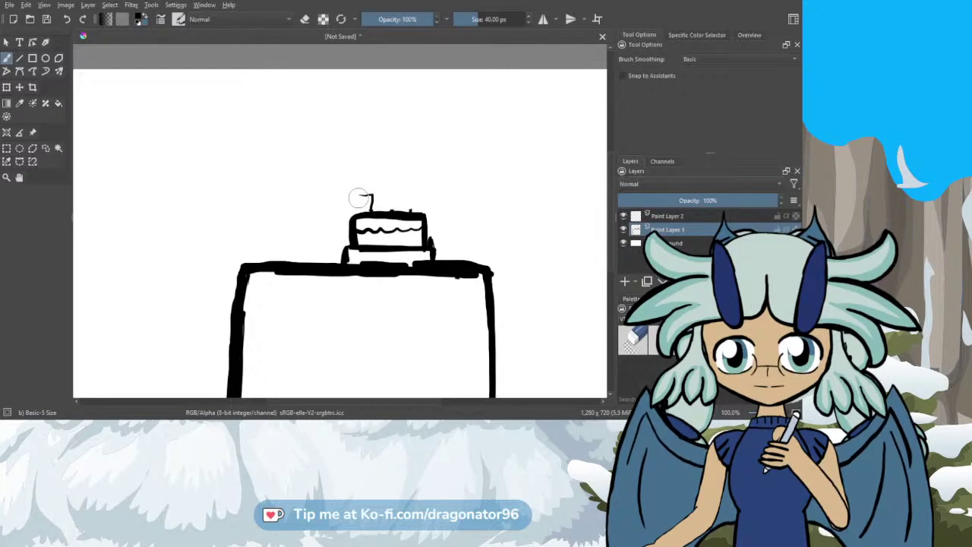
left_click(359, 197)
left_click_drag(365, 200, 366, 211)
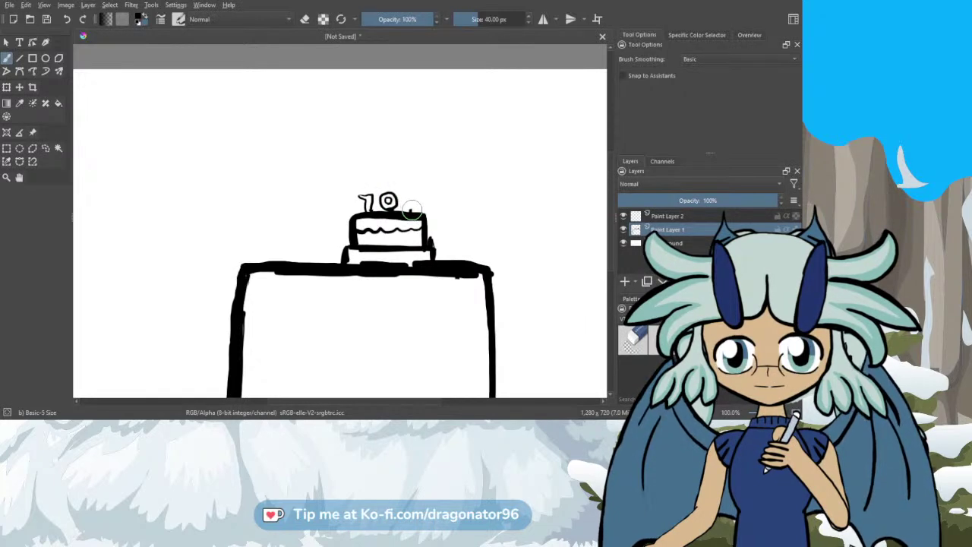
mouse_move(402, 199)
left_mouse_down()
mouse_move(408, 210)
mouse_move(414, 200)
left_mouse_up()
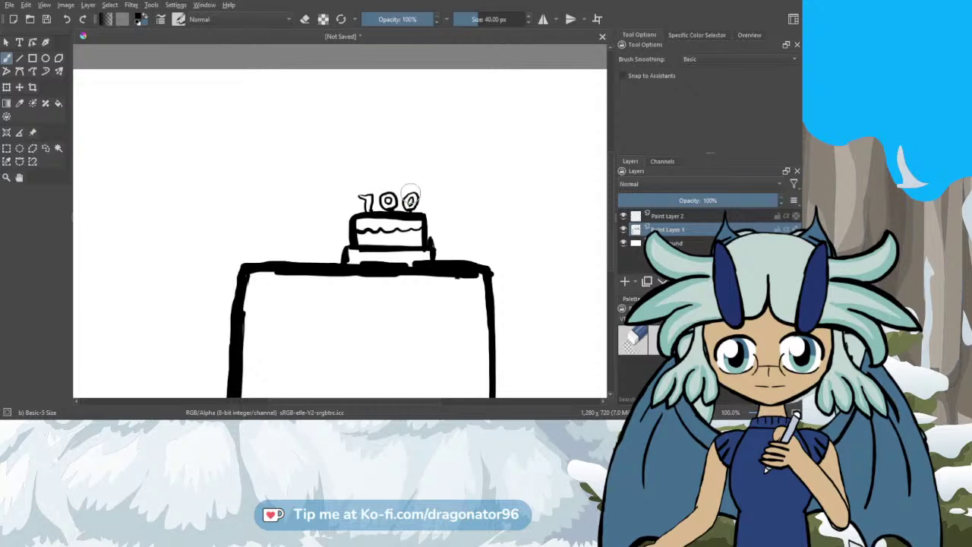
left_click_drag(388, 187, 368, 189)
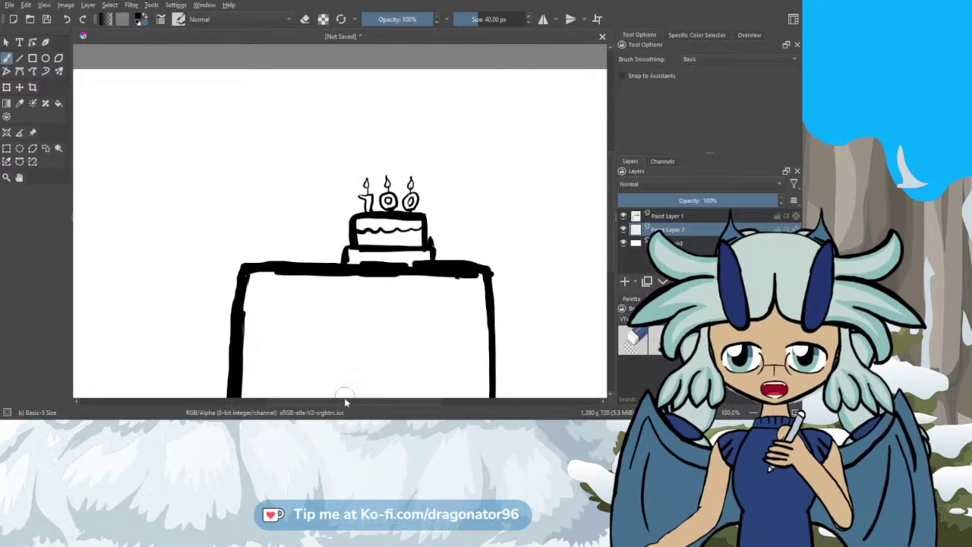
Step: On Paint Layer 2 below Paint Layer 1, sketch a round head above the table's left corner, with grey face guidelines and one pointed ear
scroll(326, 402, "left", 3)
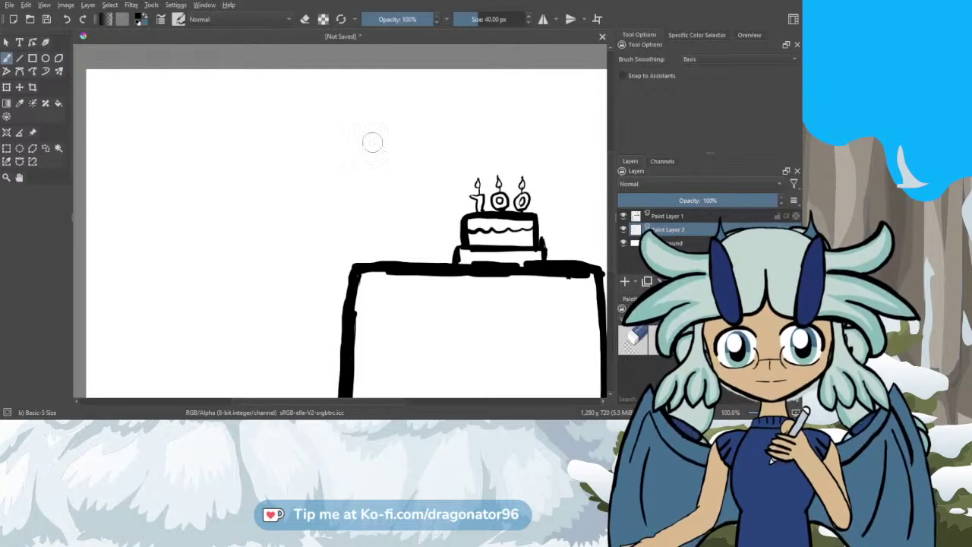
scroll(372, 143, "down", 1)
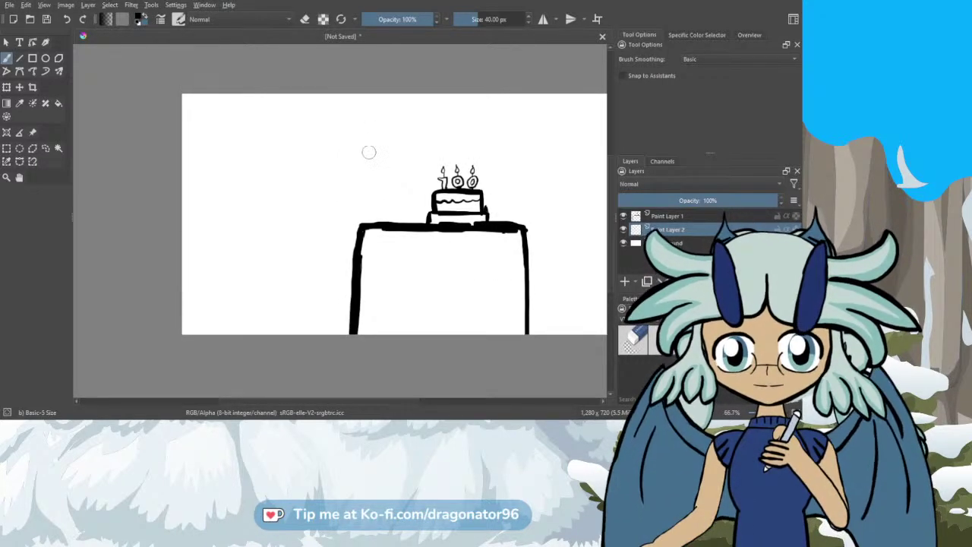
mouse_move(363, 163)
left_mouse_down()
mouse_move(401, 158)
mouse_move(401, 199)
mouse_move(354, 200)
mouse_move(355, 155)
mouse_move(407, 177)
mouse_move(375, 213)
mouse_move(345, 172)
mouse_move(398, 161)
mouse_move(383, 212)
mouse_move(347, 182)
mouse_move(402, 161)
mouse_move(390, 206)
mouse_move(357, 203)
left_mouse_up()
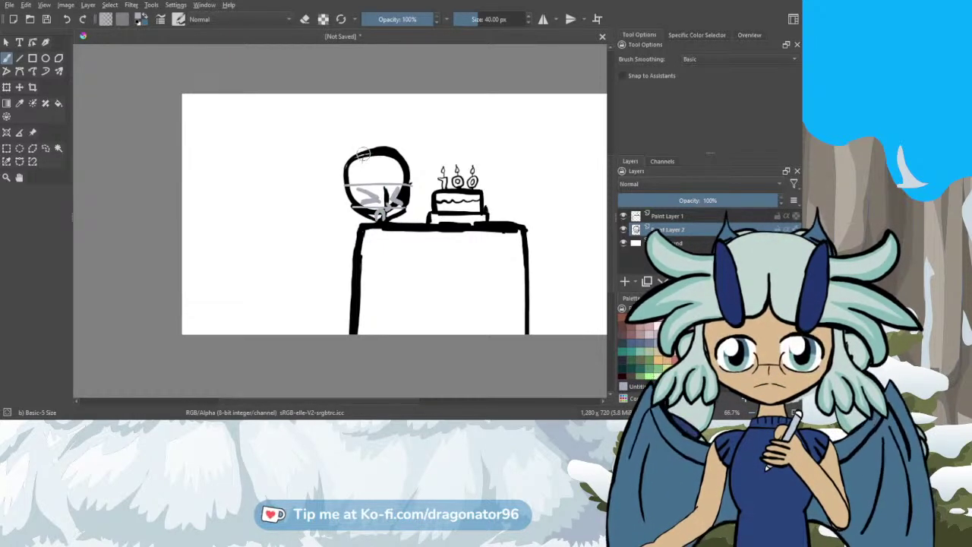
left_click_drag(368, 155, 339, 124)
left_click_drag(350, 167, 338, 129)
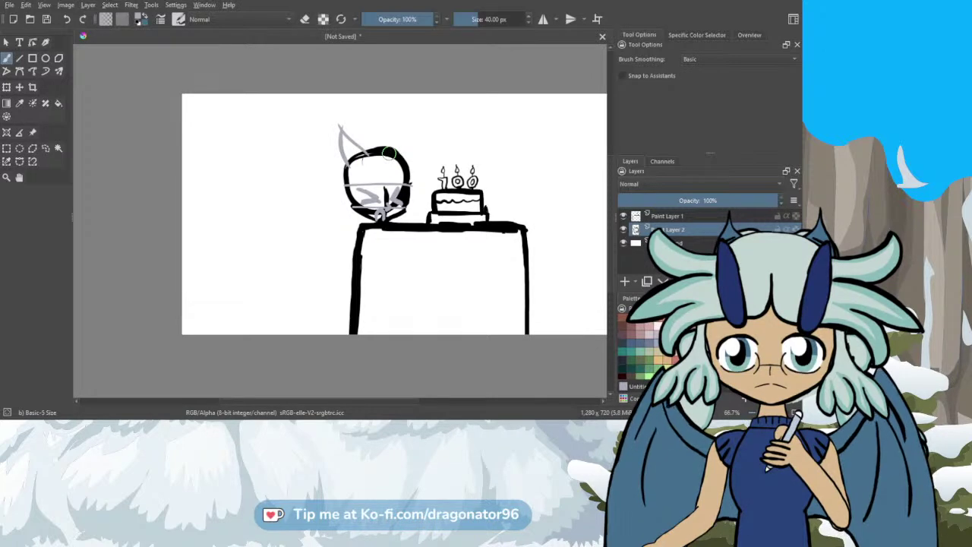
Step: Draw the second pointed grey ear on the upper right of the head
left_click_drag(390, 152, 404, 127)
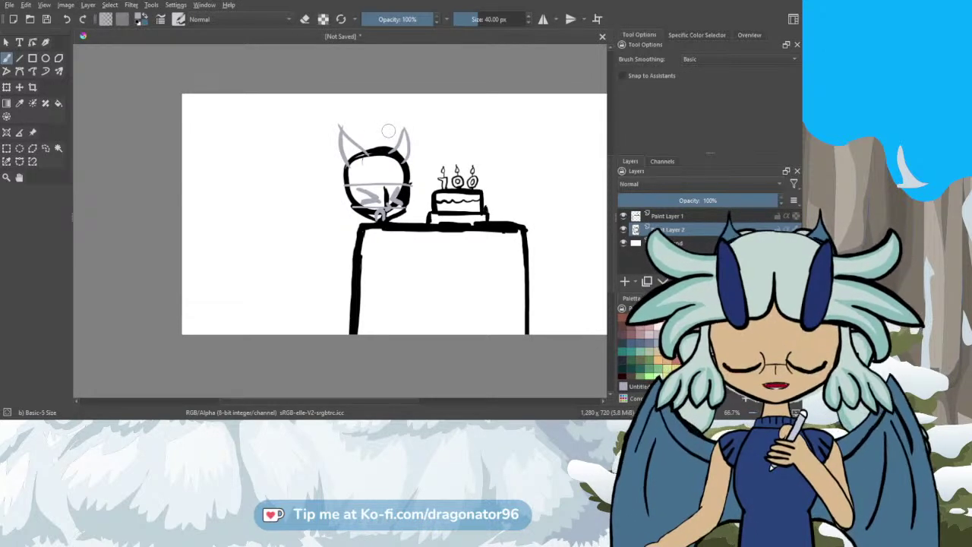
scroll(387, 132, "down", 1)
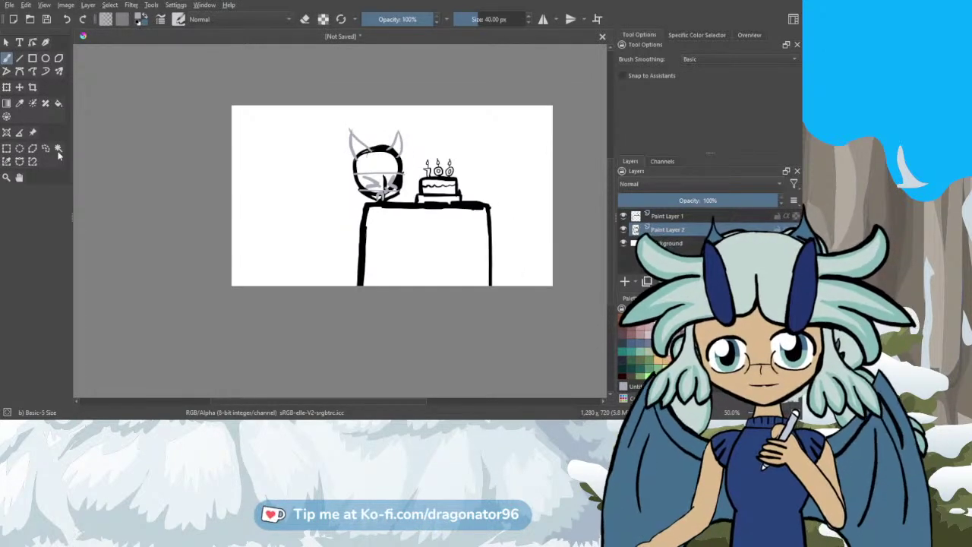
Step: Paste the Dragonator character sheet as a reference image, scale it down and place it just left of the canvas
left_click(31, 133)
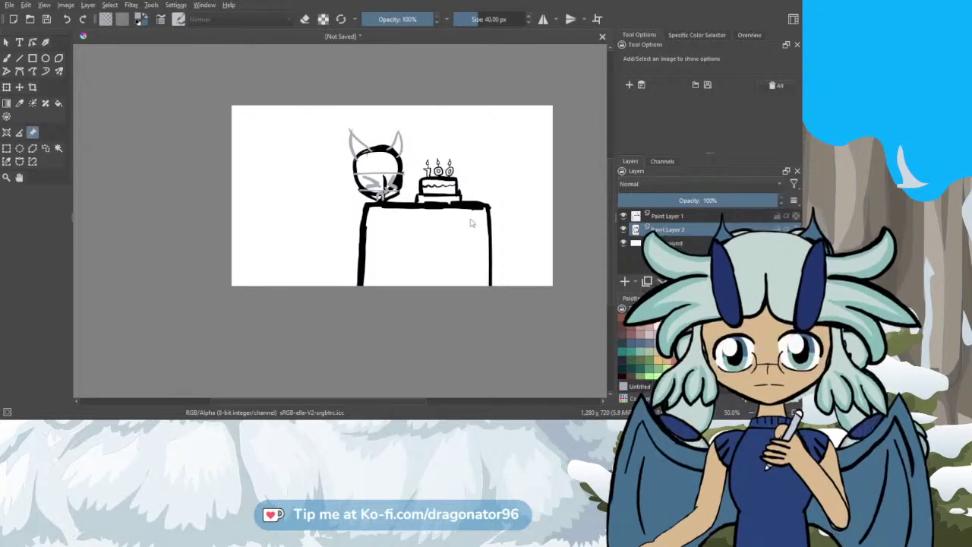
key("ctrl+v")
scroll(475, 225, "down", 3)
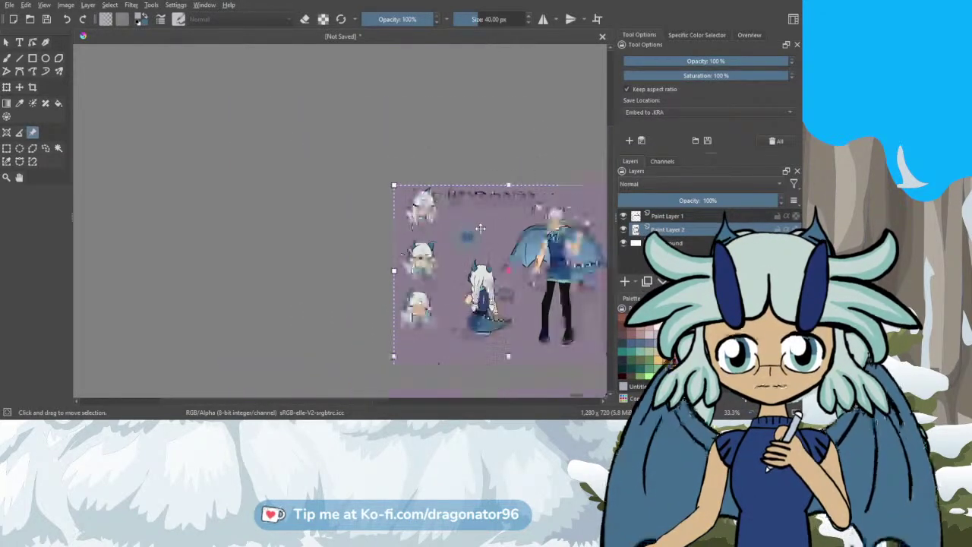
left_click_drag(332, 281, 224, 250)
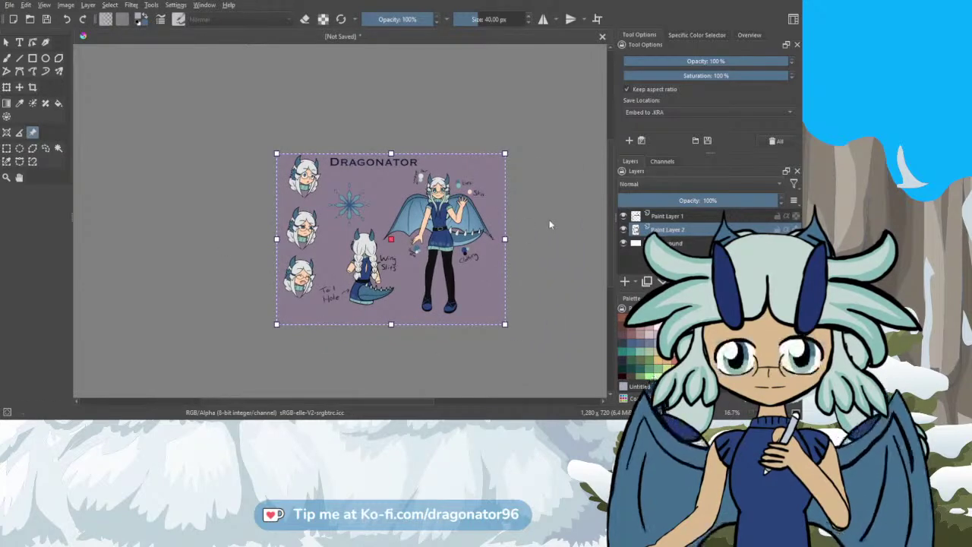
mouse_move(504, 239)
left_mouse_down()
mouse_move(332, 238)
mouse_move(251, 213)
mouse_move(199, 172)
mouse_move(258, 179)
mouse_move(211, 183)
mouse_move(223, 195)
left_mouse_up()
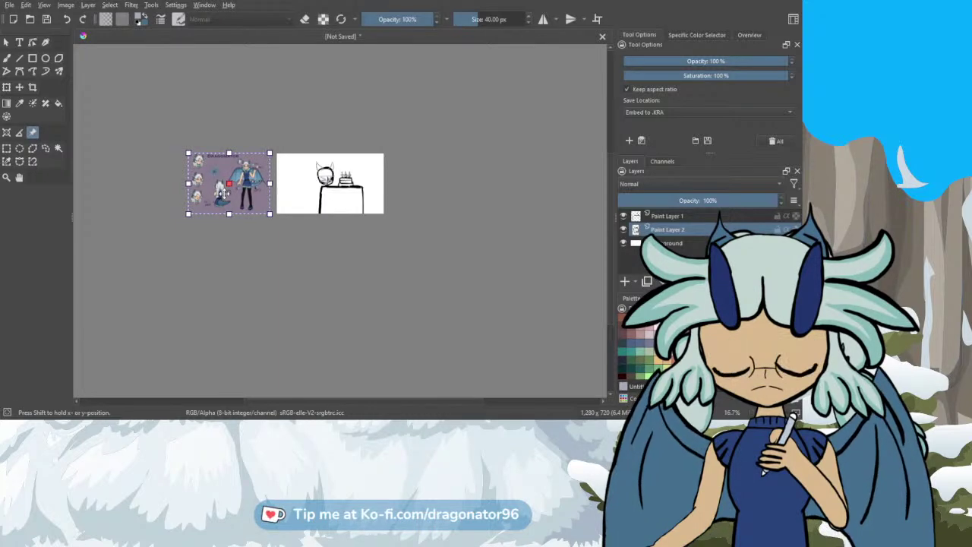
scroll(323, 177, "up", 1)
scroll(325, 177, "up", 2)
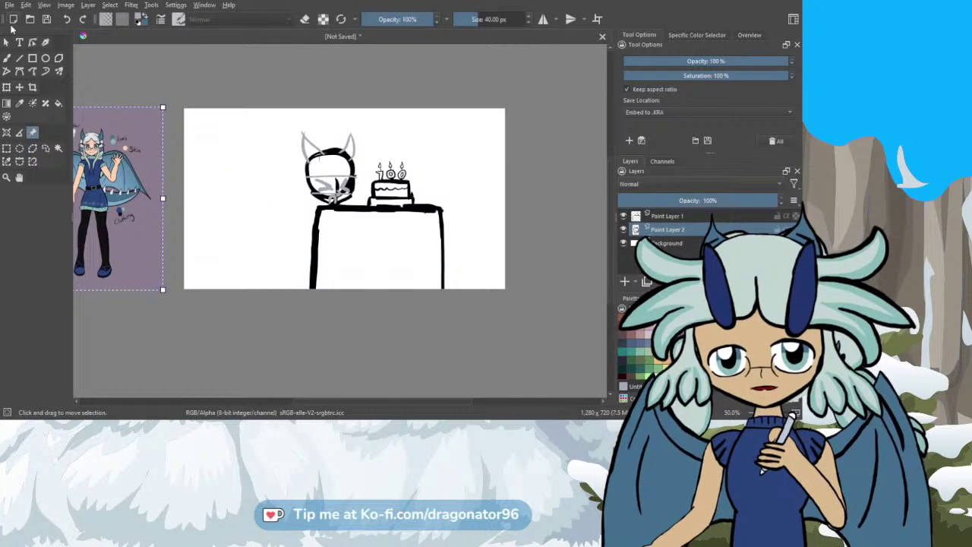
Step: With the brush, sketch the character's grey hair: a fringe across the forehead and spiky tufts on both sides of the head
left_click(7, 58)
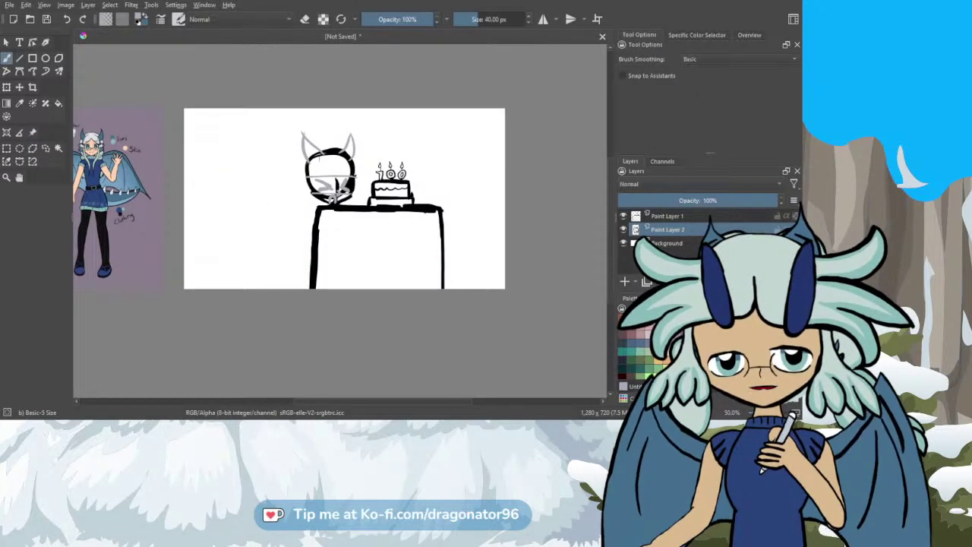
left_click_drag(329, 402, 321, 401)
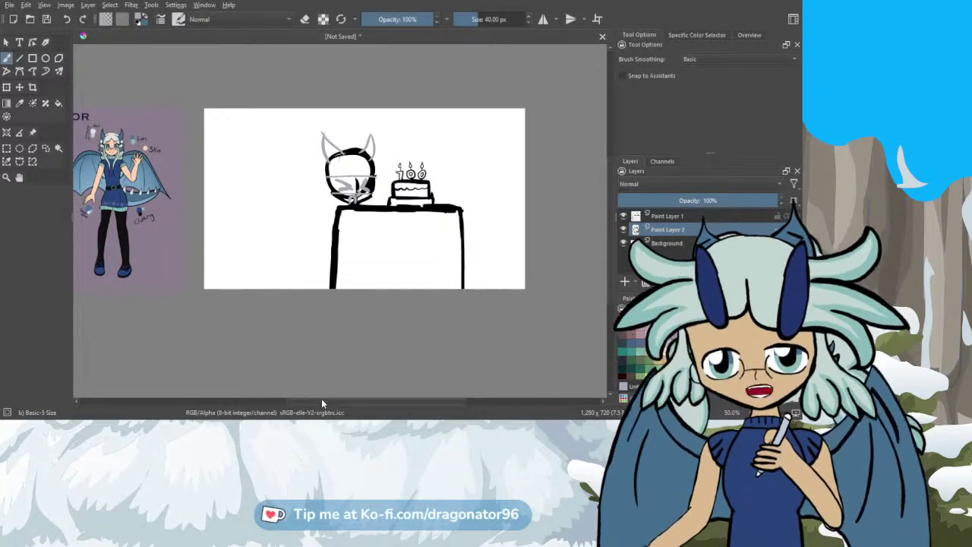
scroll(349, 169, "up", 2)
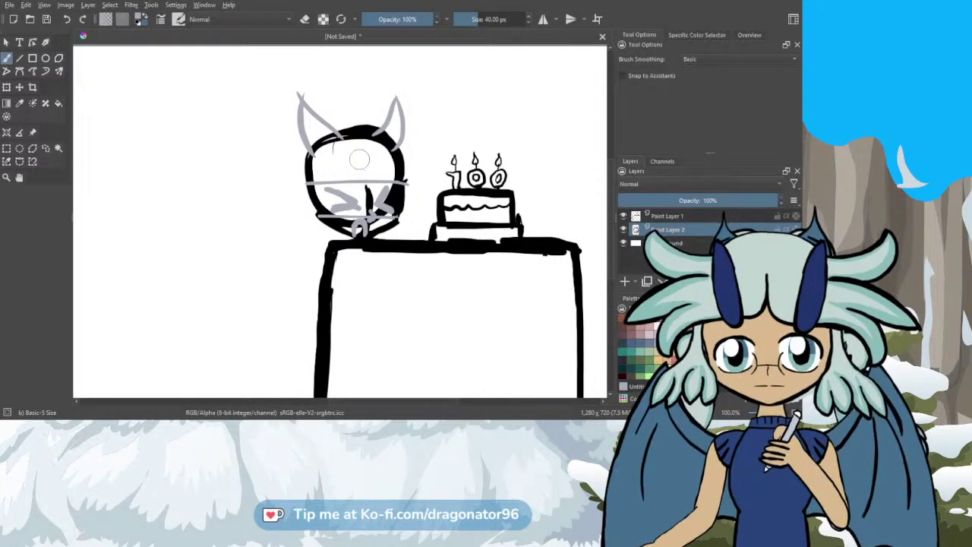
mouse_move(362, 157)
left_mouse_down()
mouse_move(303, 190)
mouse_move(301, 169)
left_mouse_up()
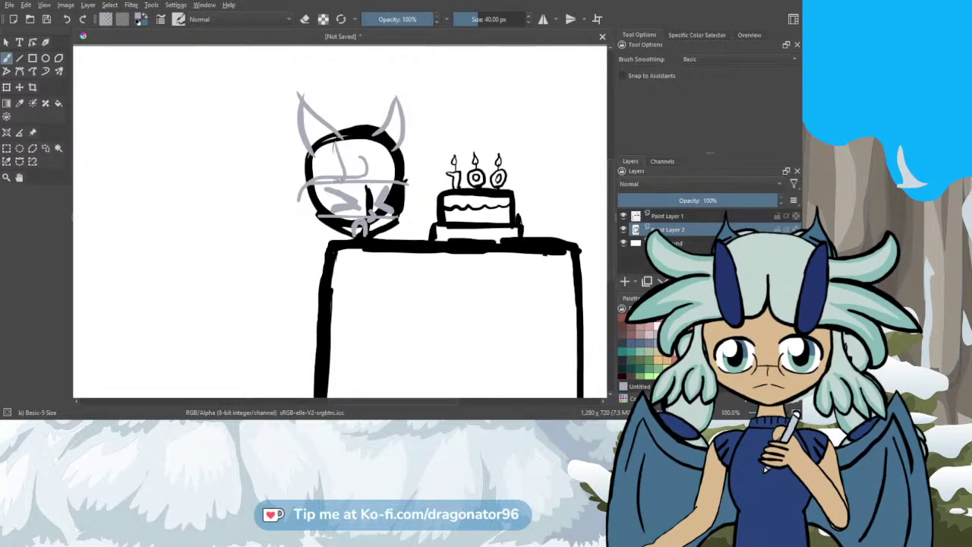
left_click_drag(328, 174, 326, 157)
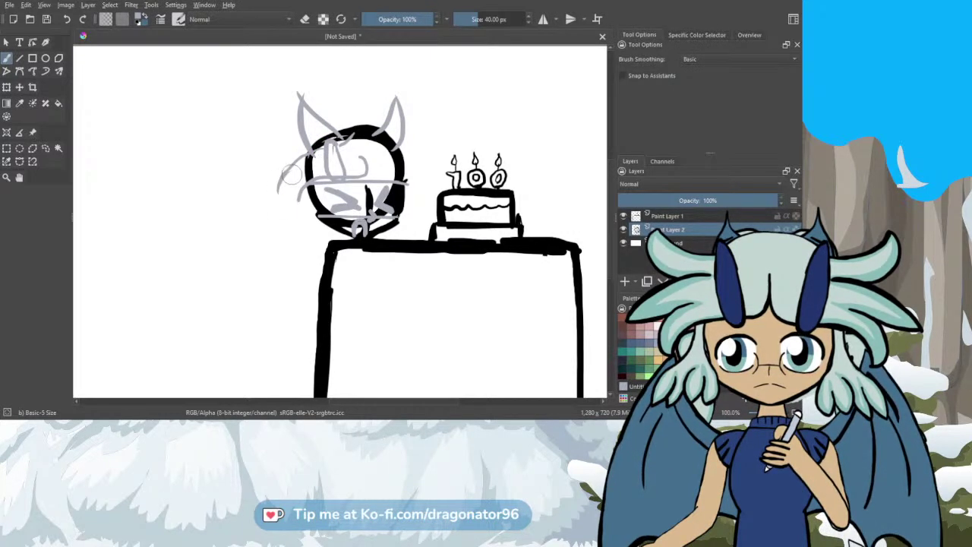
mouse_move(294, 173)
left_mouse_down()
mouse_move(281, 189)
mouse_move(297, 201)
left_mouse_up()
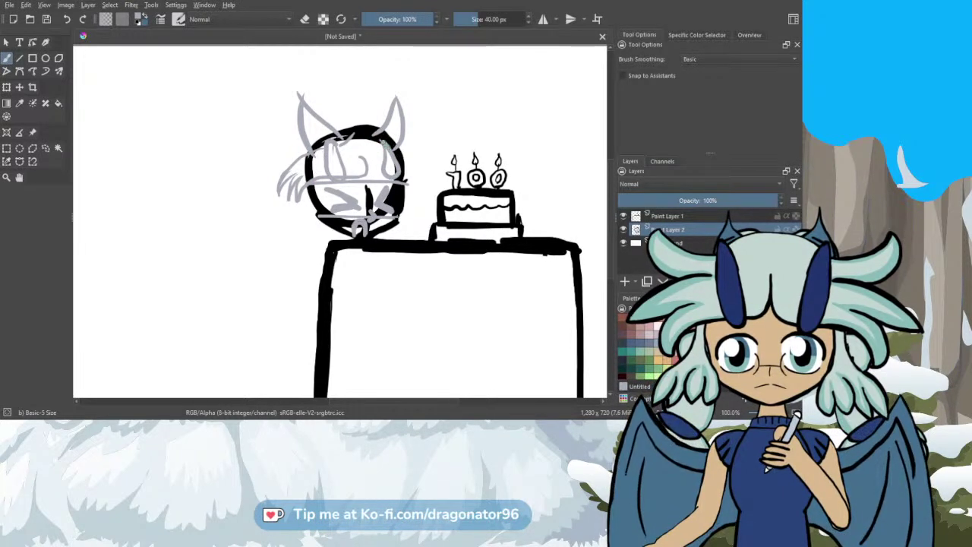
left_click_drag(388, 169, 417, 190)
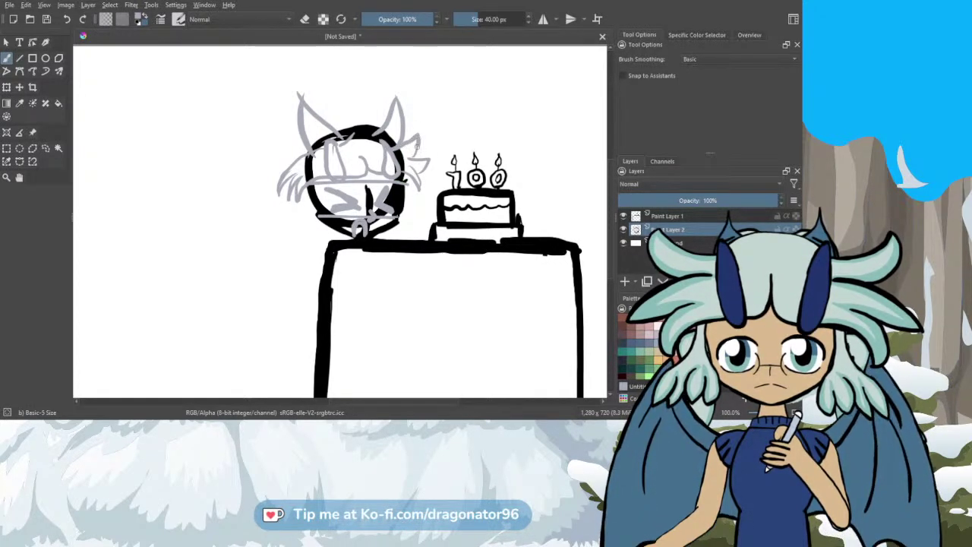
mouse_move(408, 158)
left_mouse_down()
mouse_move(420, 135)
mouse_move(422, 185)
left_mouse_up()
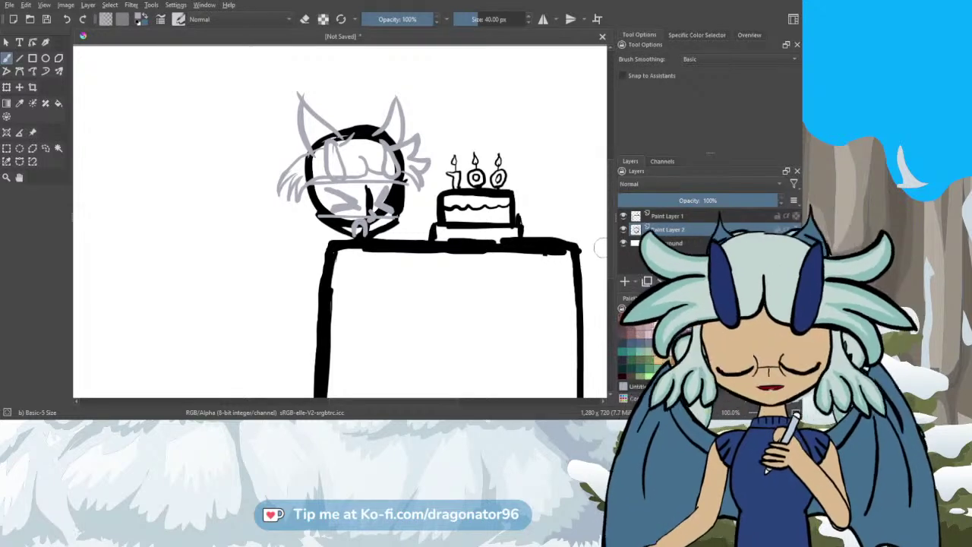
Step: On Paint Layer 1, erase the stray bump at the right end of the cake plate
scroll(612, 254, "down", 2)
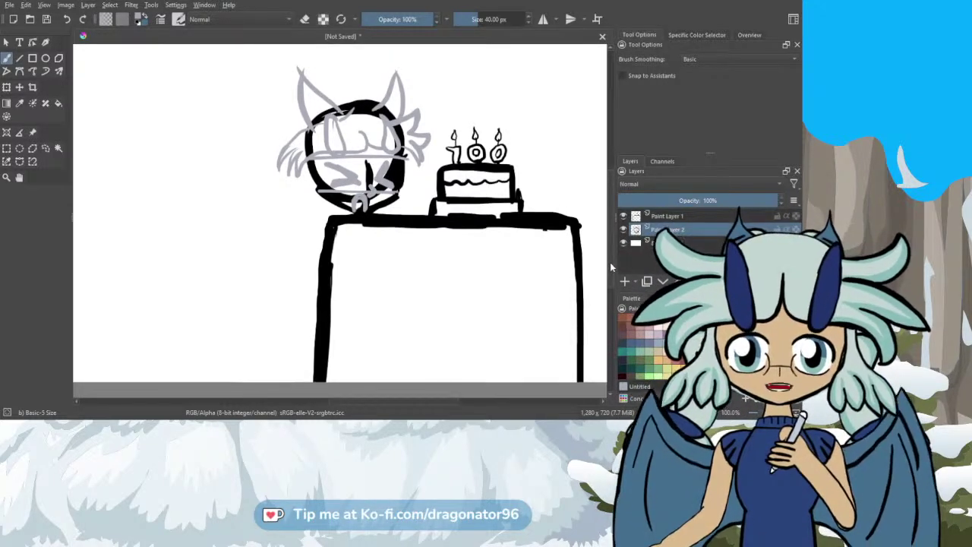
left_click_drag(611, 263, 610, 261)
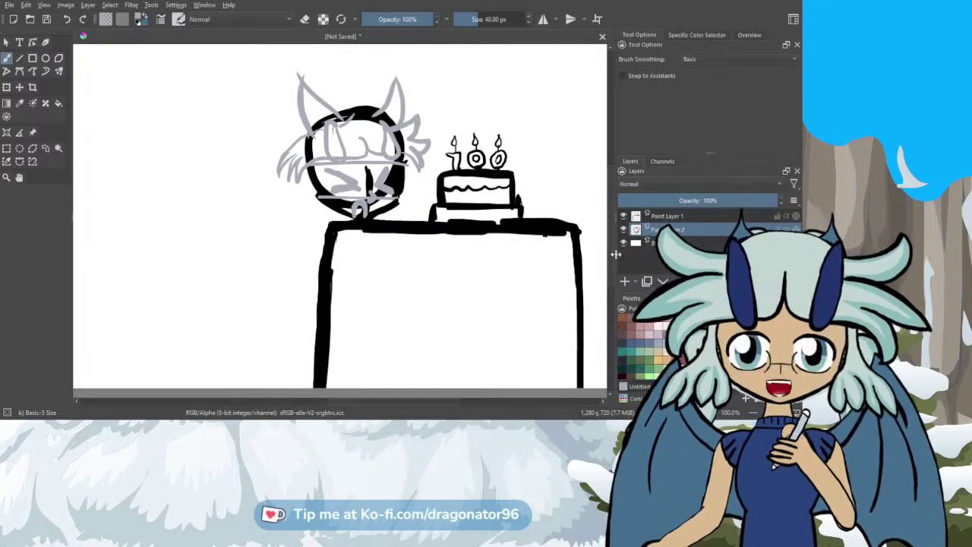
key("e")
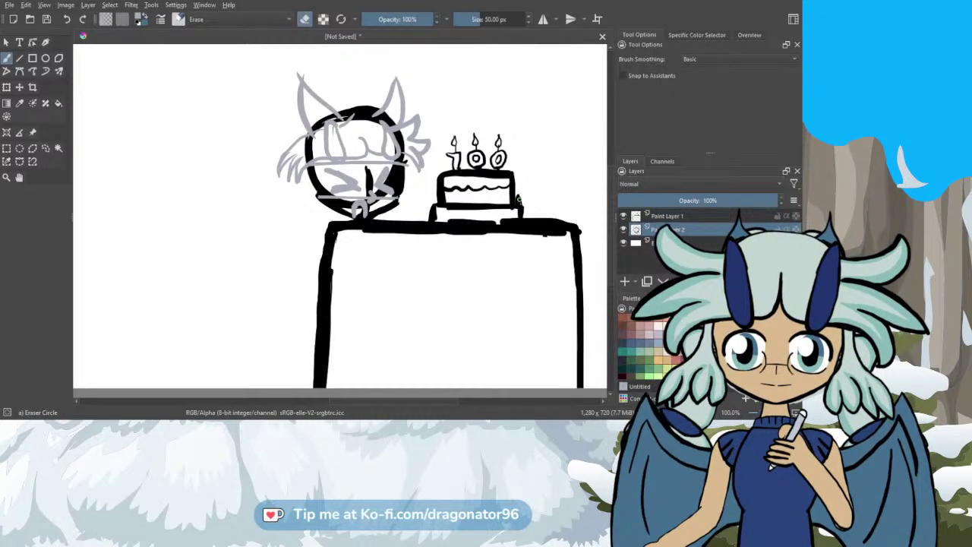
key("Page_Up")
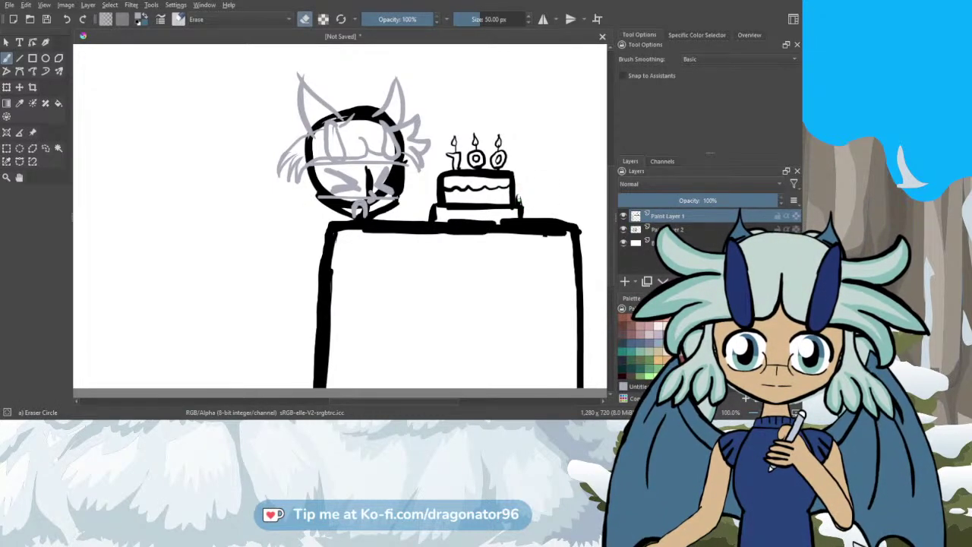
Step: Hide Paint Layer 1 and, on Paint Layer 2, draw a grey spine line from the chin to the canvas bottom with a shoulder line across it
left_click(638, 229)
key("slash")
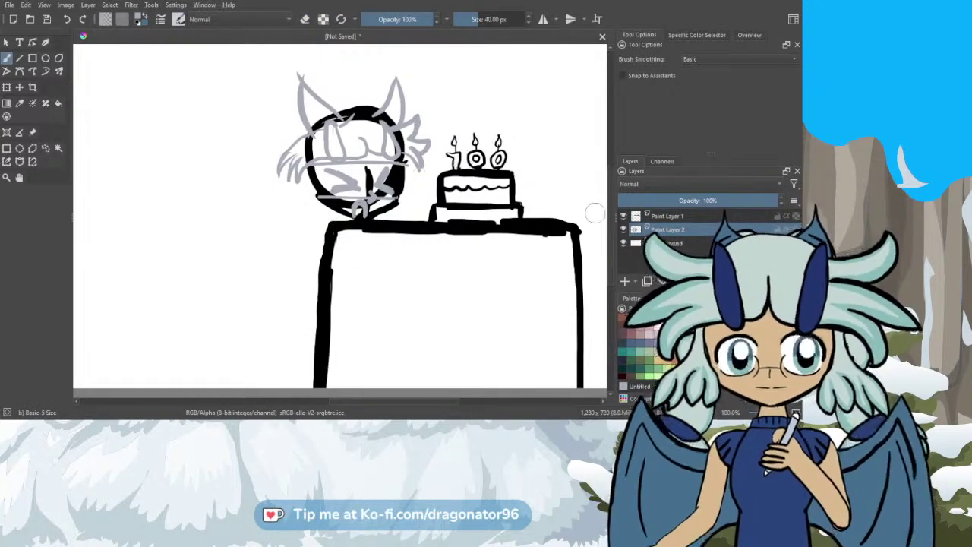
left_click(623, 215)
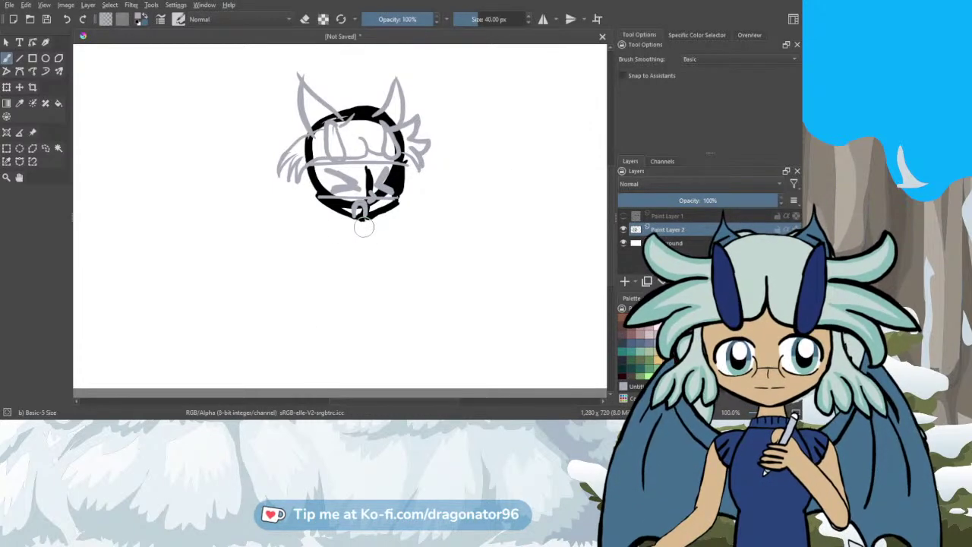
left_click_drag(363, 231, 361, 319)
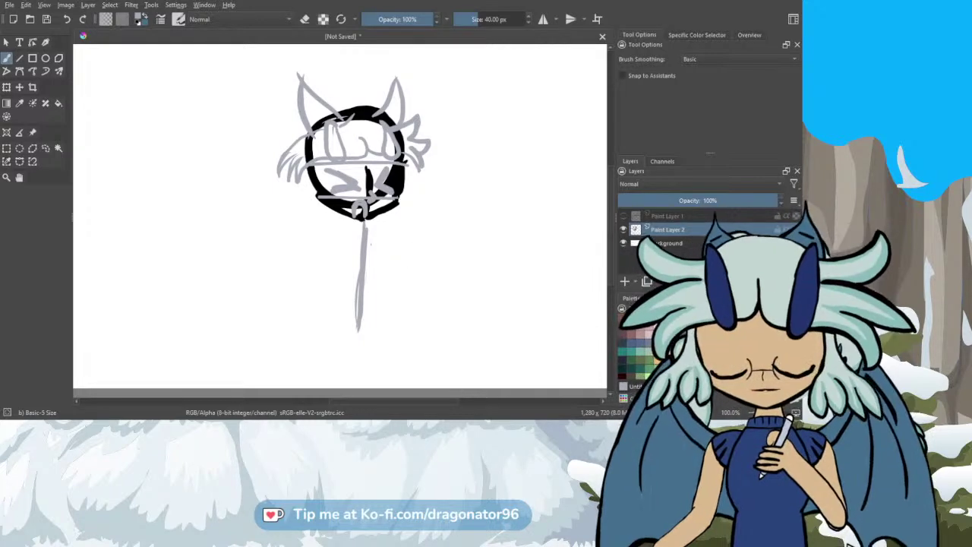
left_click_drag(365, 224, 360, 359)
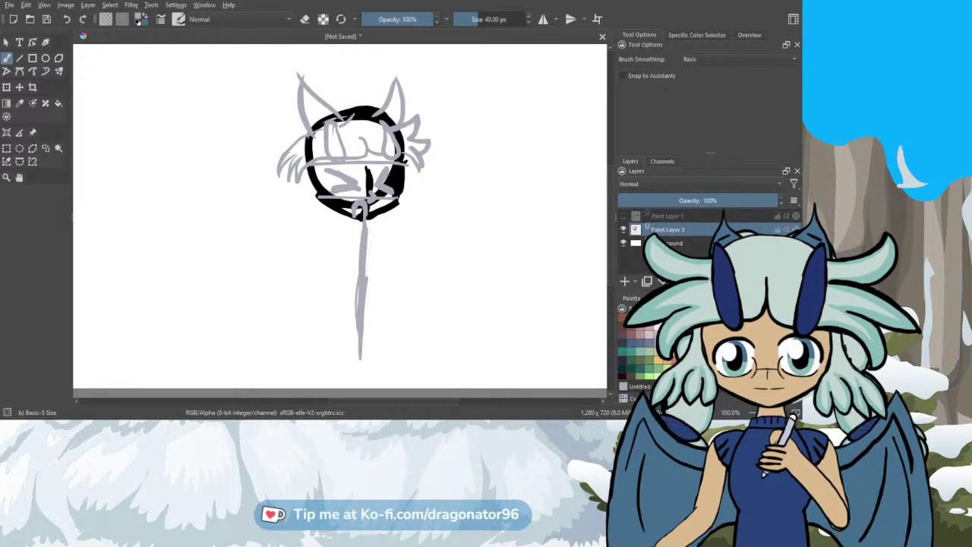
left_click_drag(362, 322, 362, 370)
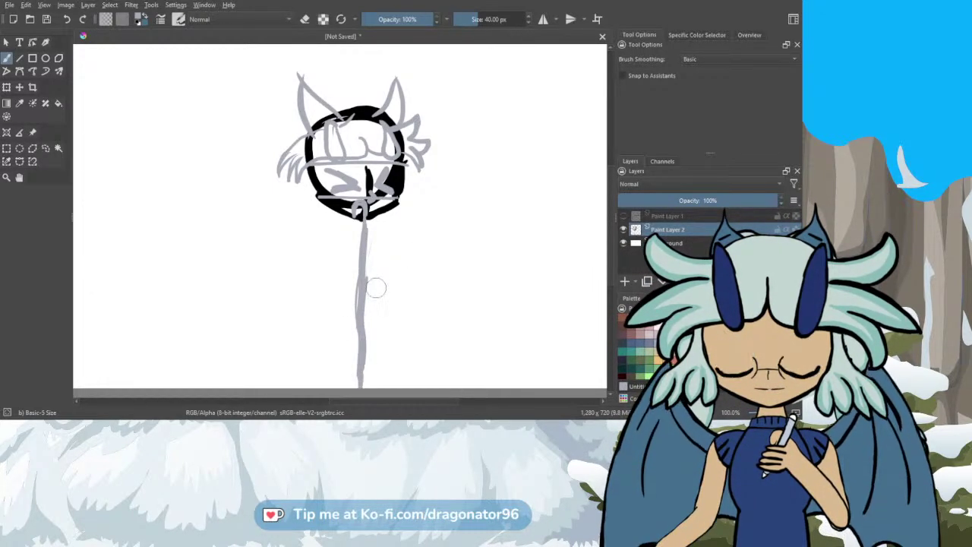
left_click_drag(334, 236, 393, 236)
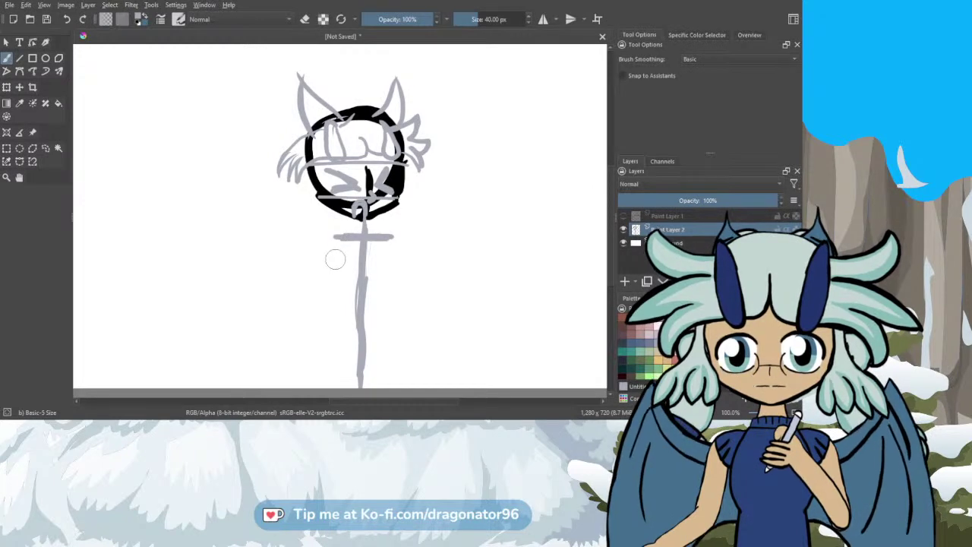
mouse_move(362, 238)
left_mouse_down()
mouse_move(315, 271)
mouse_move(351, 232)
mouse_move(396, 273)
mouse_move(412, 309)
left_mouse_up()
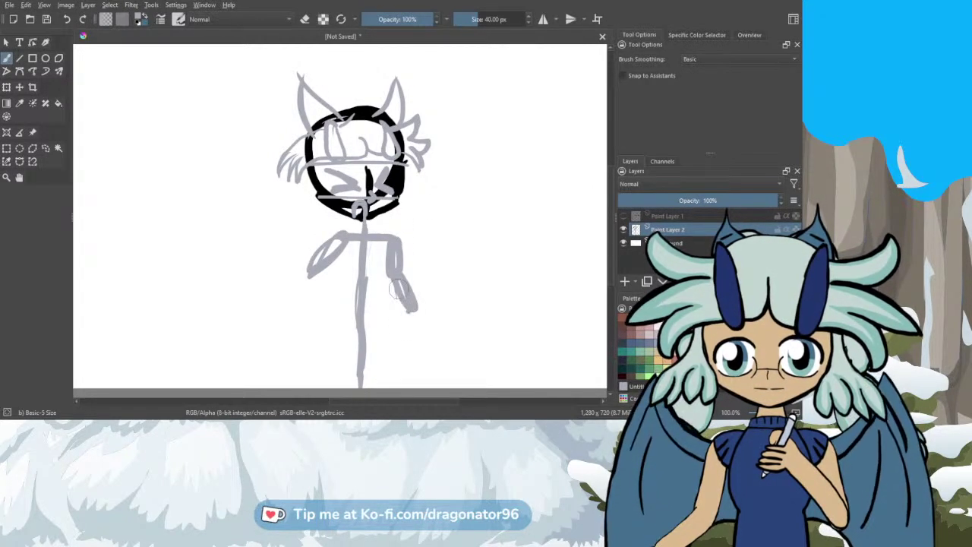
key("ctrl+z")
key("ctrl+z")
key("ctrl+z")
key("ctrl+z")
key("ctrl+z")
key("ctrl+z")
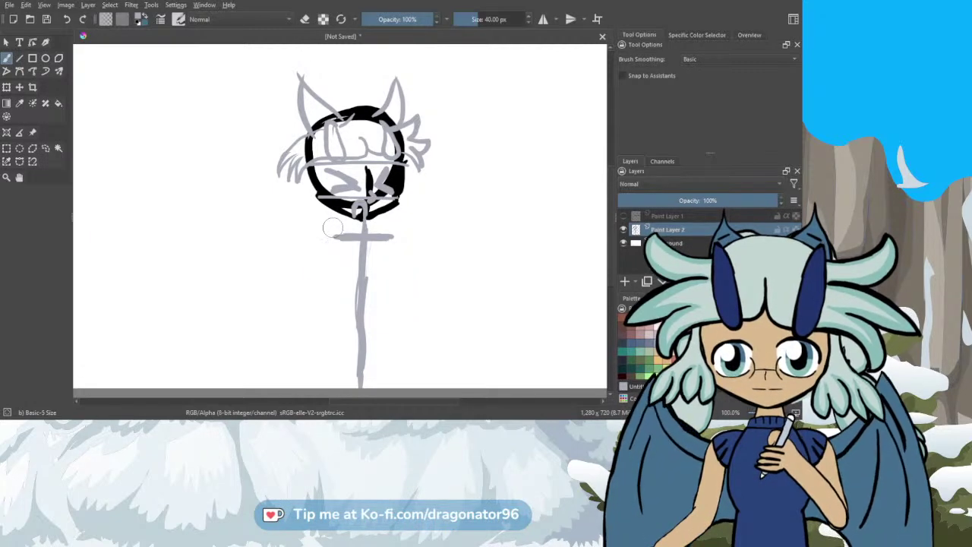
Step: Sketch a raised and a lowered oval arm at each end of the shoulder line, with short motion marks between them
mouse_move(338, 240)
left_mouse_down()
mouse_move(332, 276)
mouse_move(341, 242)
mouse_move(315, 241)
mouse_move(338, 252)
left_mouse_up()
key("ctrl+z")
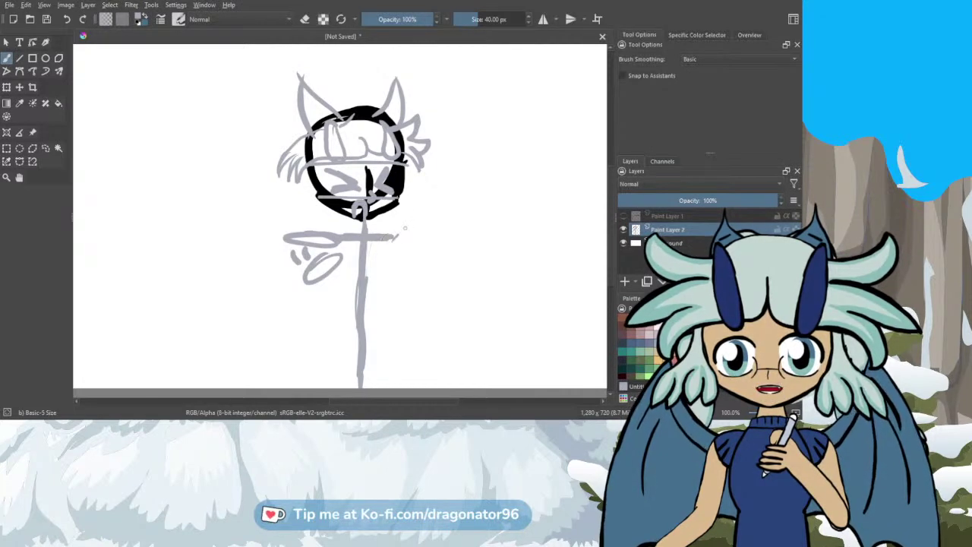
mouse_move(395, 241)
left_mouse_down()
mouse_move(406, 238)
mouse_move(394, 253)
left_mouse_up()
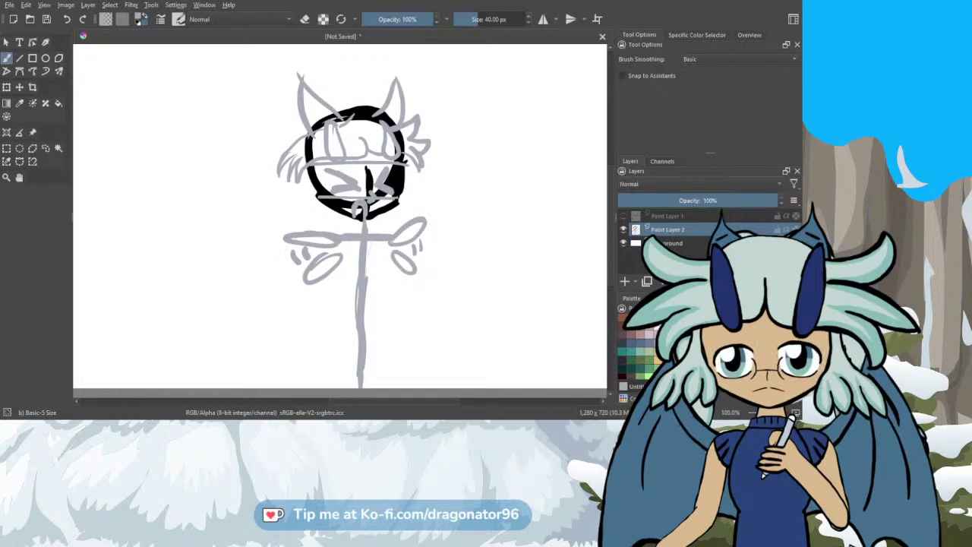
Step: Draw a small round hand at the end of each of the four arm shapes
mouse_move(281, 236)
left_mouse_down()
mouse_move(272, 241)
mouse_move(281, 243)
left_mouse_up()
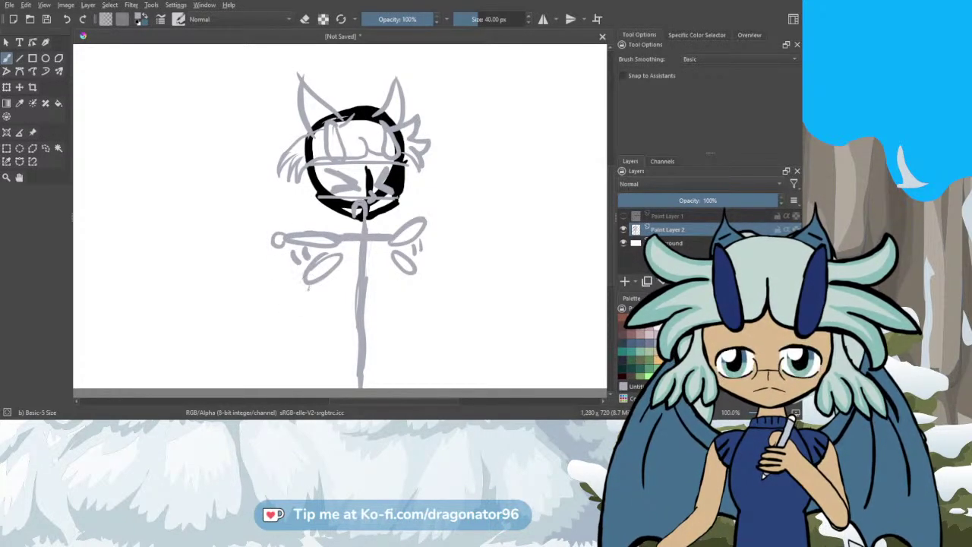
mouse_move(307, 286)
left_mouse_down()
mouse_move(297, 272)
mouse_move(310, 265)
left_mouse_up()
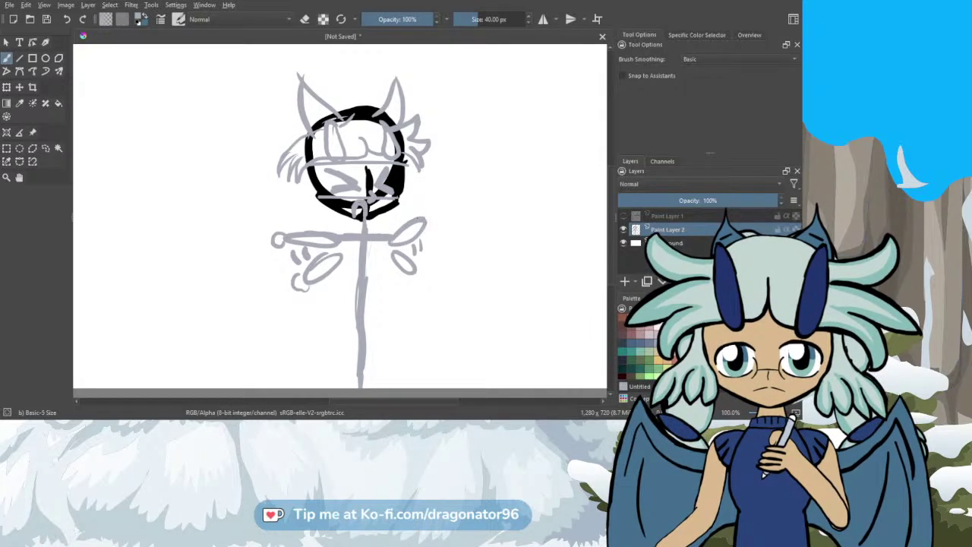
left_click_drag(420, 219, 434, 210)
left_click_drag(415, 269, 409, 280)
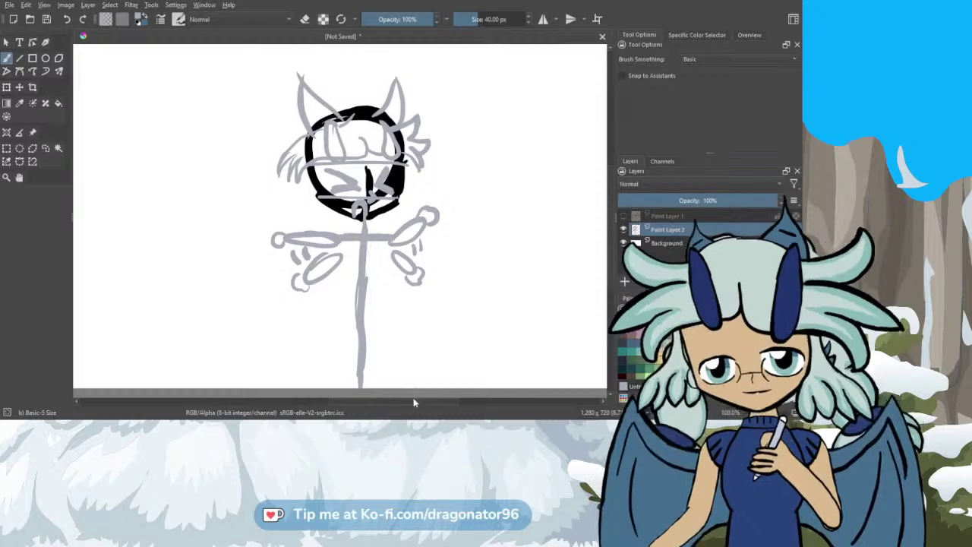
Step: In dark brownish grey, draw a puffed, ruffled sleeve at each shoulder and a ribbed collar between them
left_click_drag(408, 403, 397, 401)
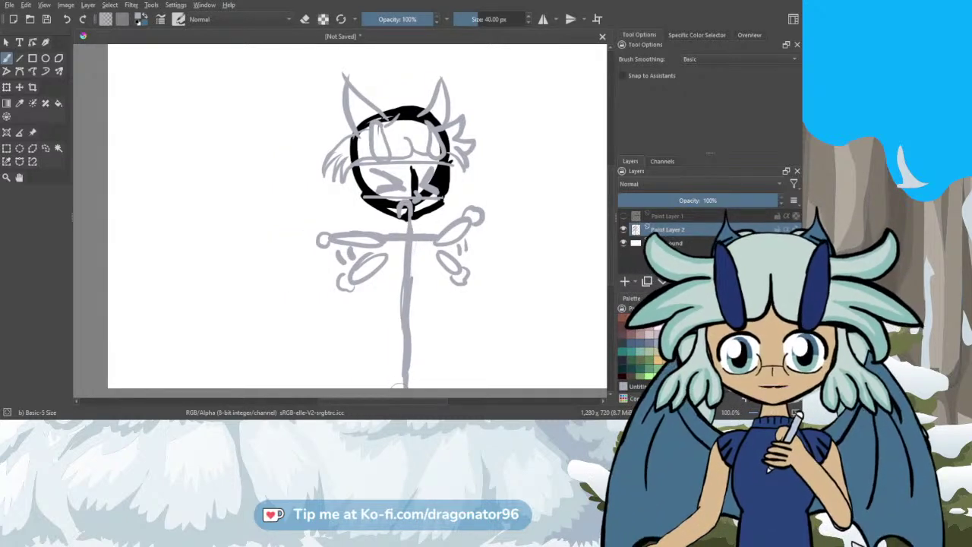
scroll(463, 234, "down", 1)
scroll(461, 236, "up", 1)
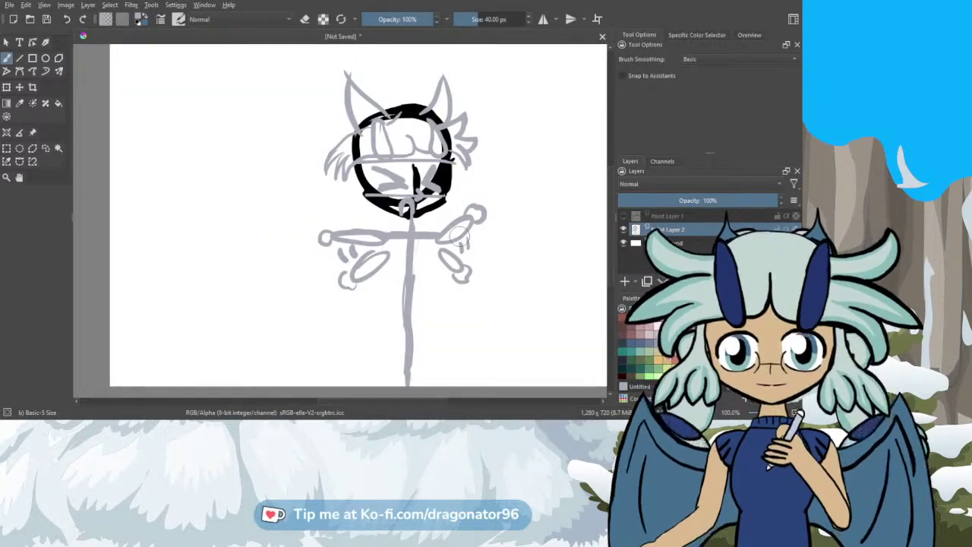
key("equal")
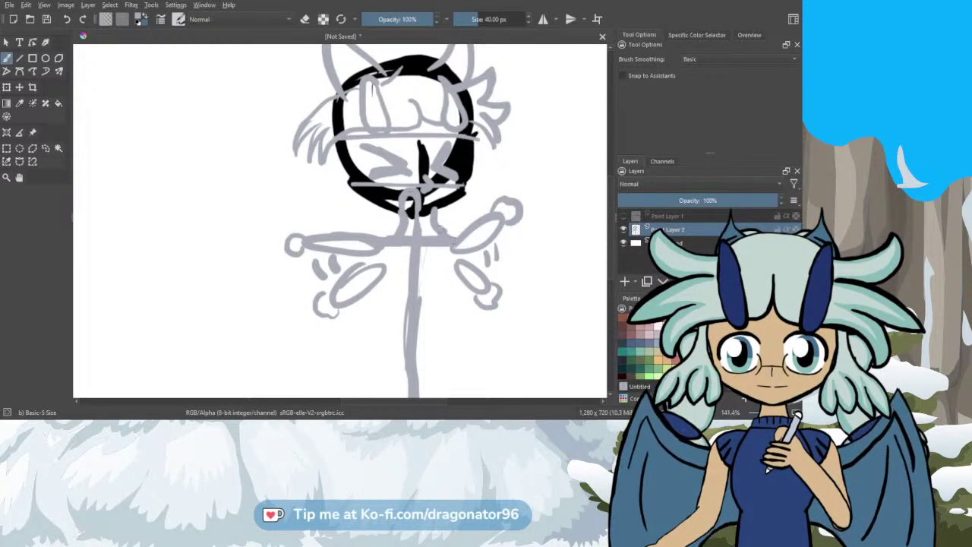
mouse_move(388, 236)
left_mouse_down()
mouse_move(370, 228)
mouse_move(361, 240)
mouse_move(380, 258)
left_mouse_up()
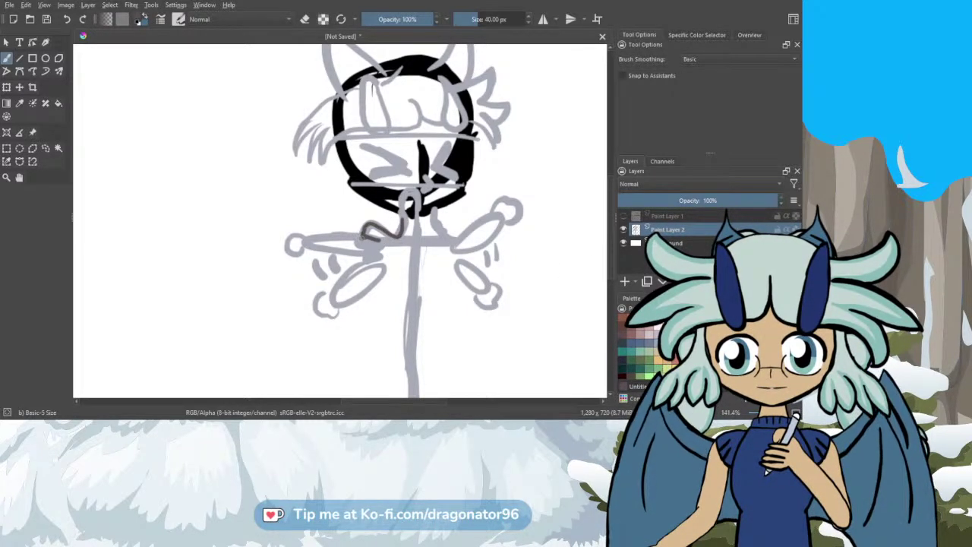
left_click_drag(363, 237, 382, 256)
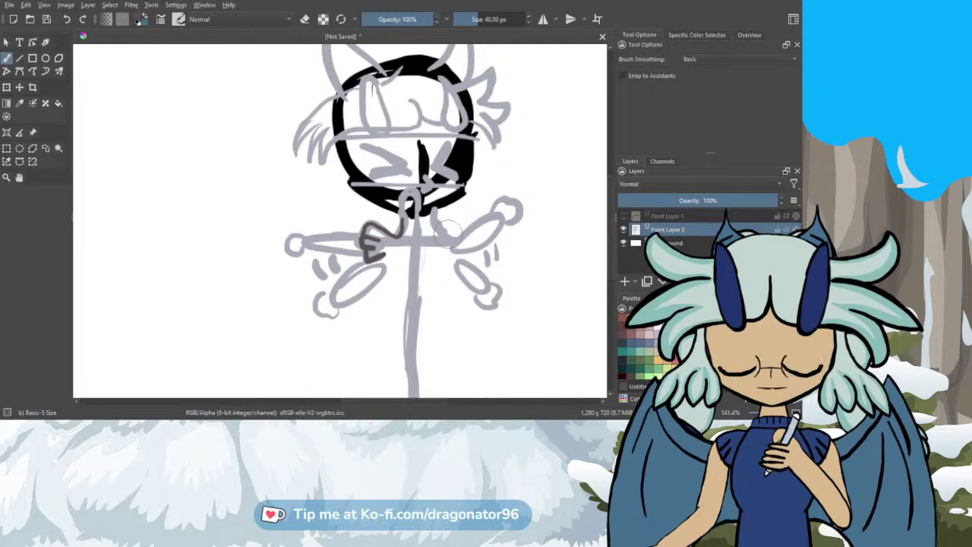
mouse_move(443, 237)
left_mouse_down()
mouse_move(440, 228)
mouse_move(431, 238)
left_mouse_up()
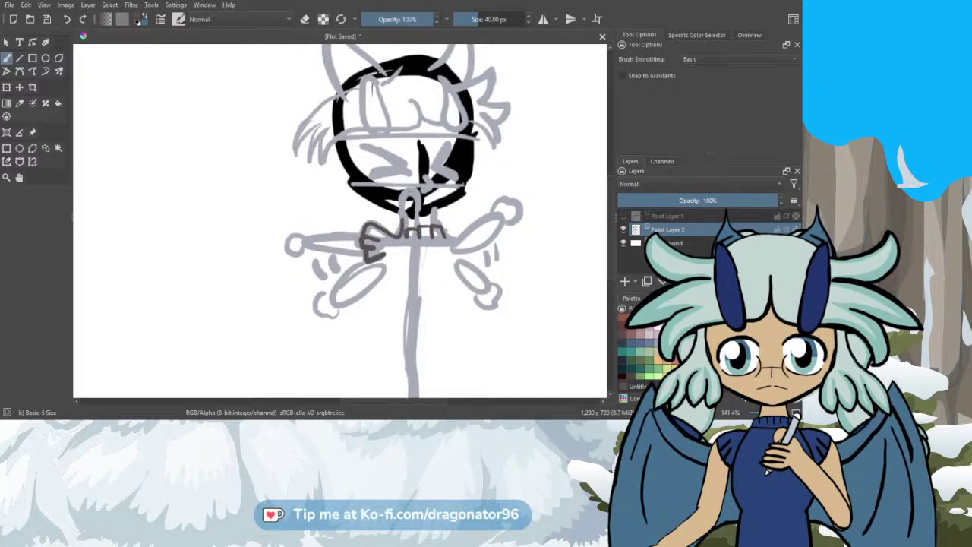
mouse_move(434, 228)
left_mouse_down()
mouse_move(456, 240)
mouse_move(464, 226)
left_mouse_up()
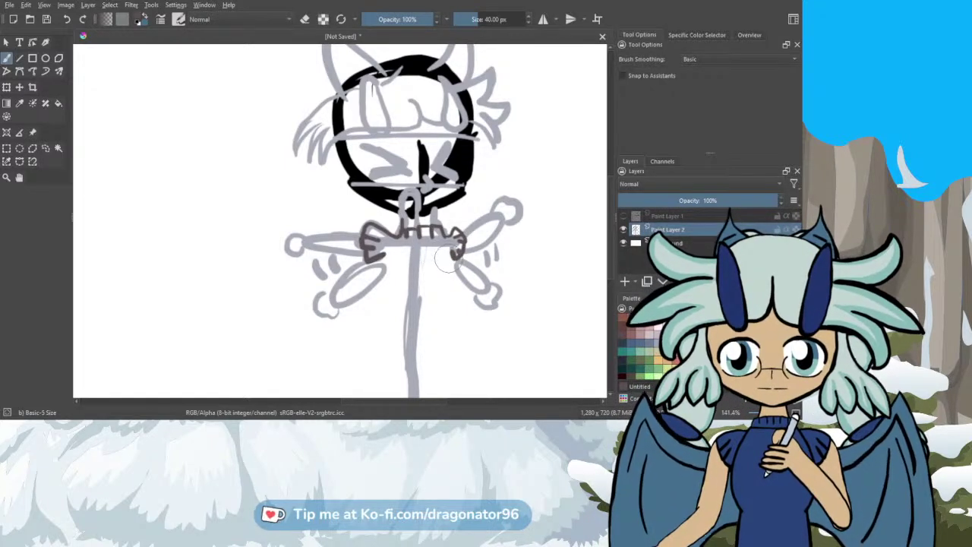
Step: Draw the dress below the collar with two torso sides, a curved waistband and a flared skirt
left_click_drag(454, 244, 452, 308)
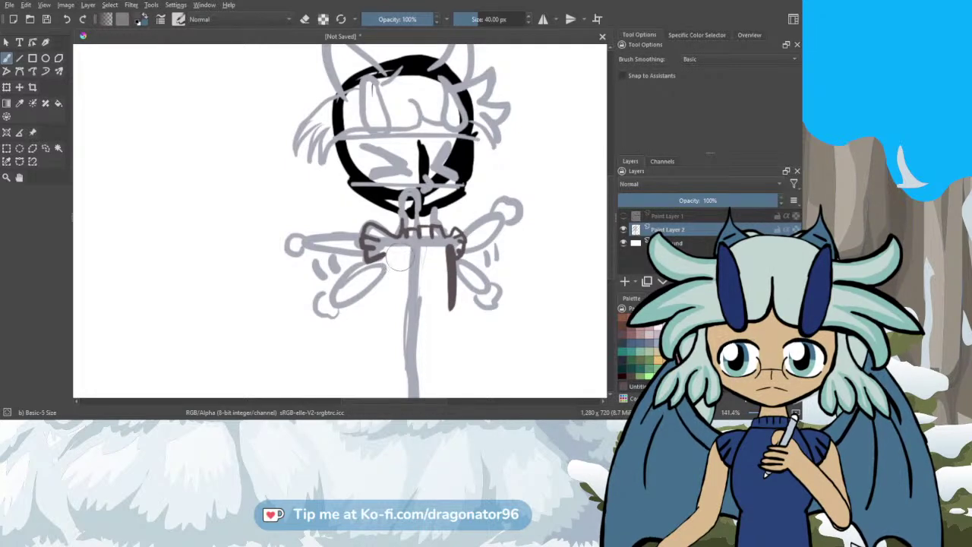
mouse_move(400, 250)
left_mouse_down()
mouse_move(403, 320)
mouse_move(432, 322)
mouse_move(451, 310)
mouse_move(454, 328)
mouse_move(402, 325)
left_mouse_up()
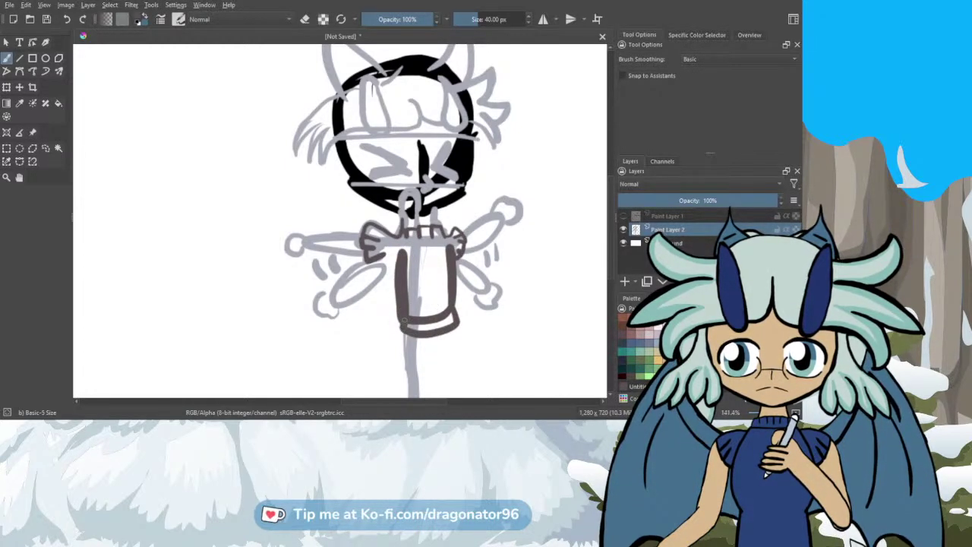
scroll(479, 287, "down", 1)
key("minus")
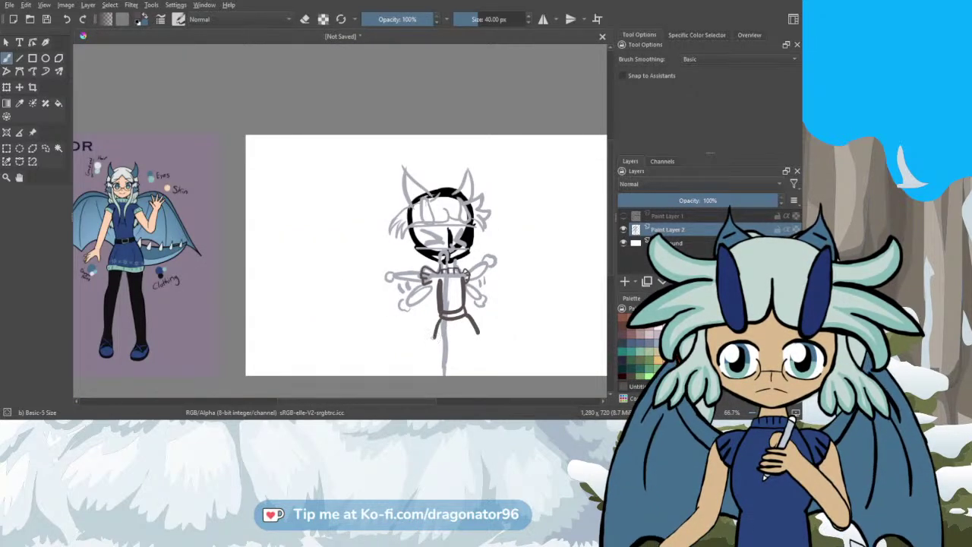
left_click_drag(433, 340, 481, 334)
scroll(531, 278, "down", 2)
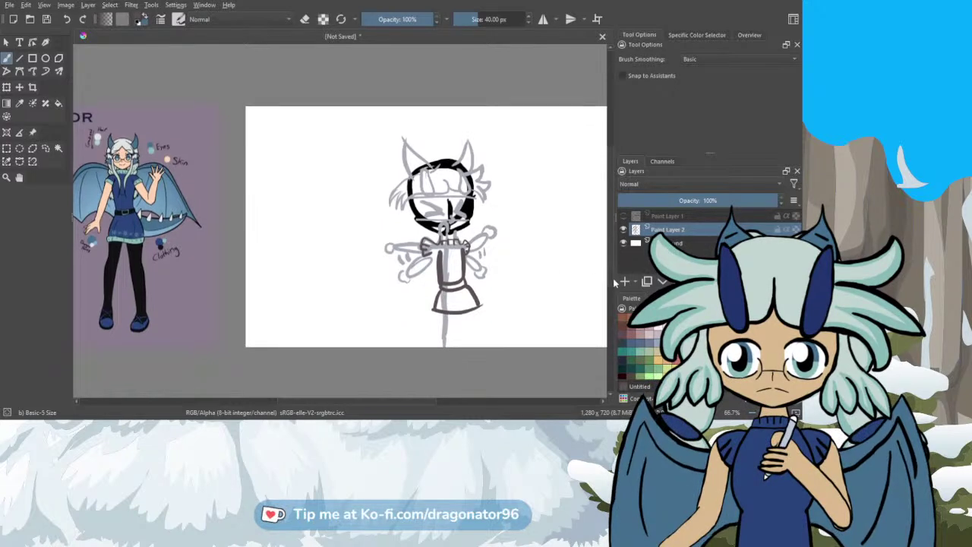
left_click_drag(465, 299, 465, 331)
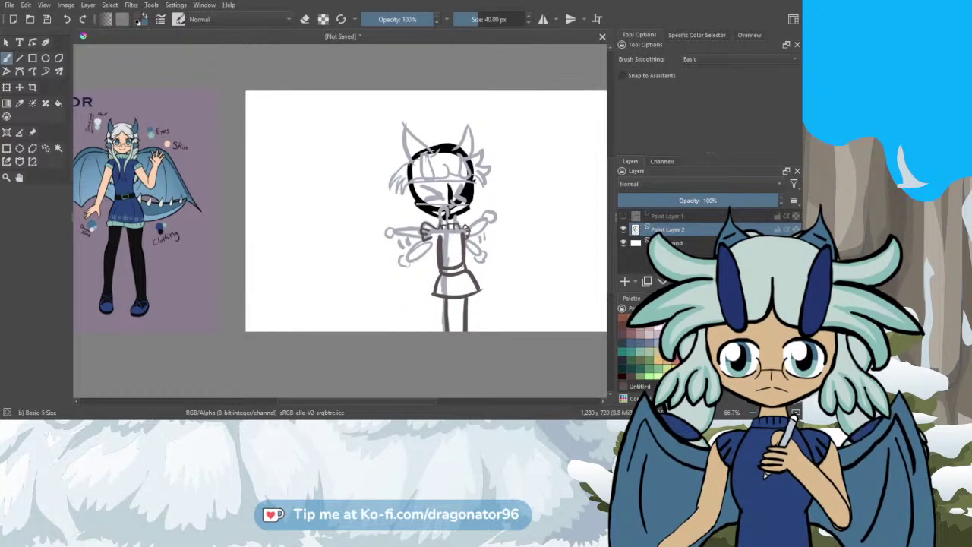
key("ctrl+z")
key("ctrl+z")
Step: Redraw the left side of the torso and skirt further out, then erase the old side line and the spine inside the dress
scroll(465, 307, "up", 1)
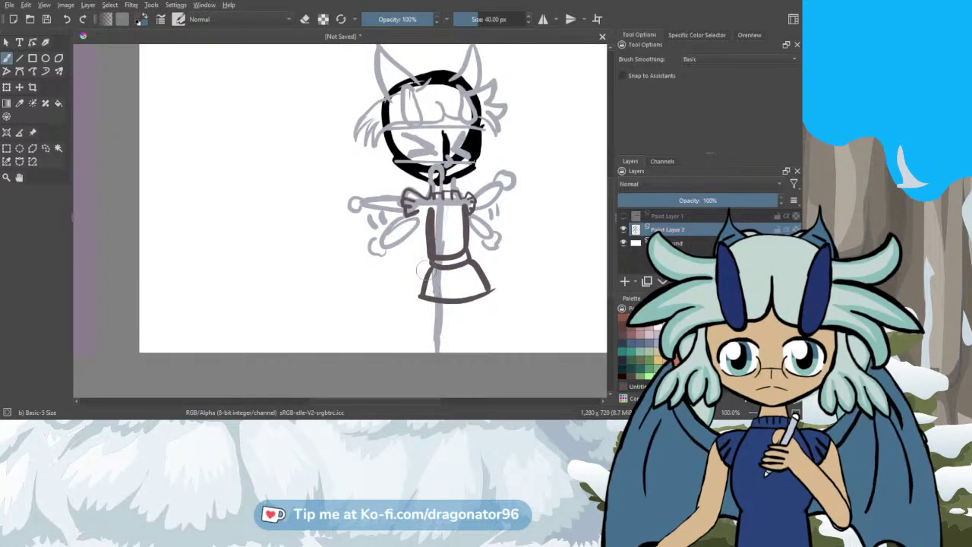
mouse_move(423, 211)
left_mouse_down()
mouse_move(420, 266)
mouse_move(436, 303)
left_mouse_up()
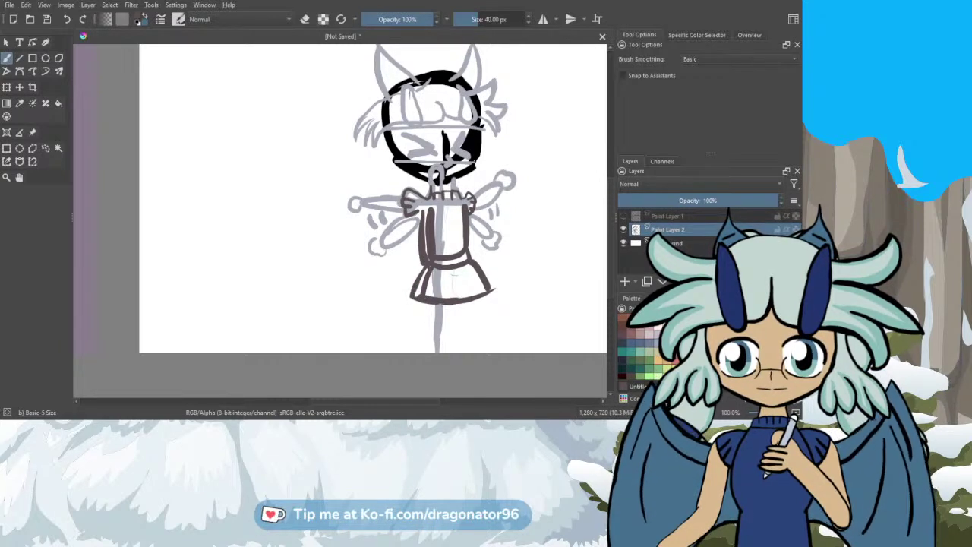
key("e")
left_click_drag(453, 290, 427, 289)
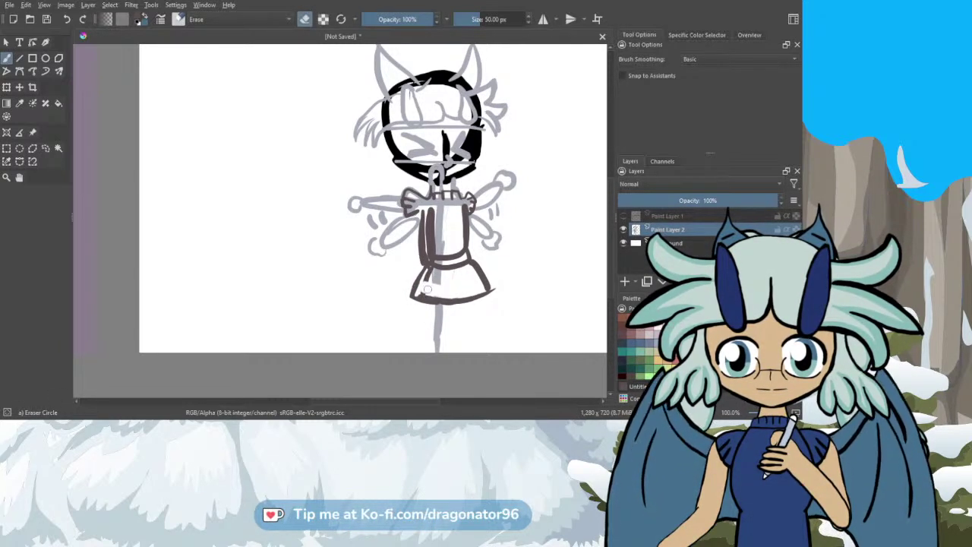
mouse_move(425, 207)
left_mouse_down()
mouse_move(432, 247)
mouse_move(440, 247)
mouse_move(429, 259)
mouse_move(458, 251)
mouse_move(446, 258)
mouse_move(440, 225)
mouse_move(465, 253)
mouse_move(428, 256)
mouse_move(469, 253)
left_mouse_up()
Step: Draw a small rectangular buckle on the belt and two legs running from the skirt to the canvas bottom
scroll(448, 230, "up", 1)
key("e")
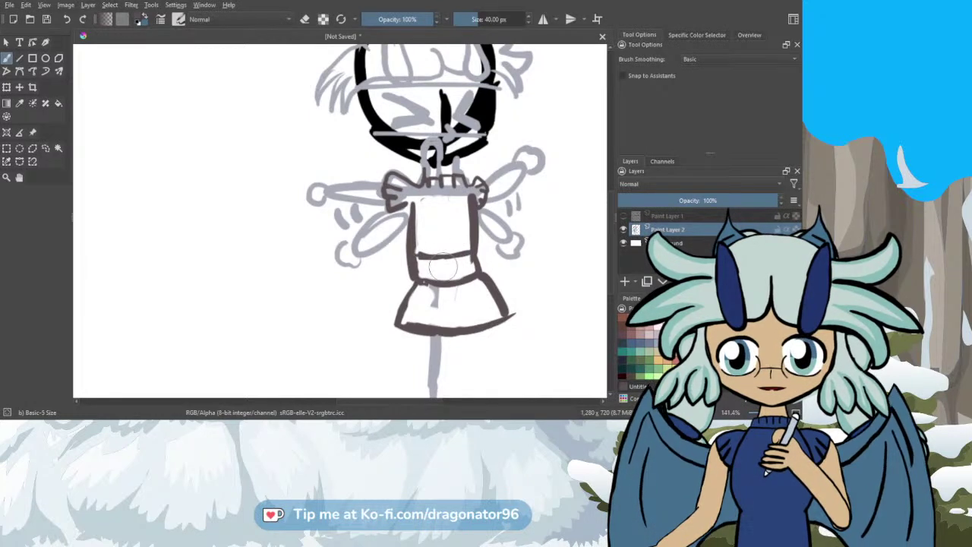
scroll(438, 257, "down", 2)
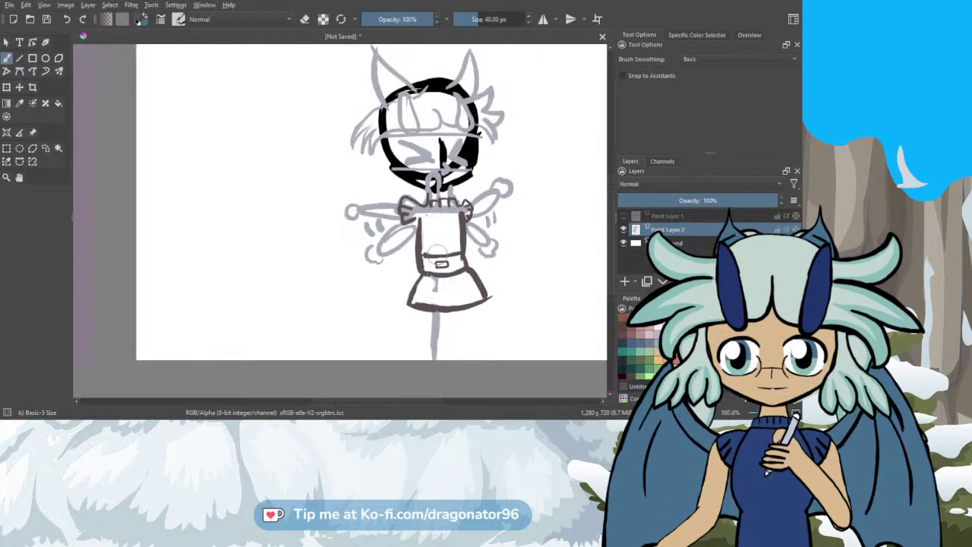
left_click_drag(425, 292, 422, 325)
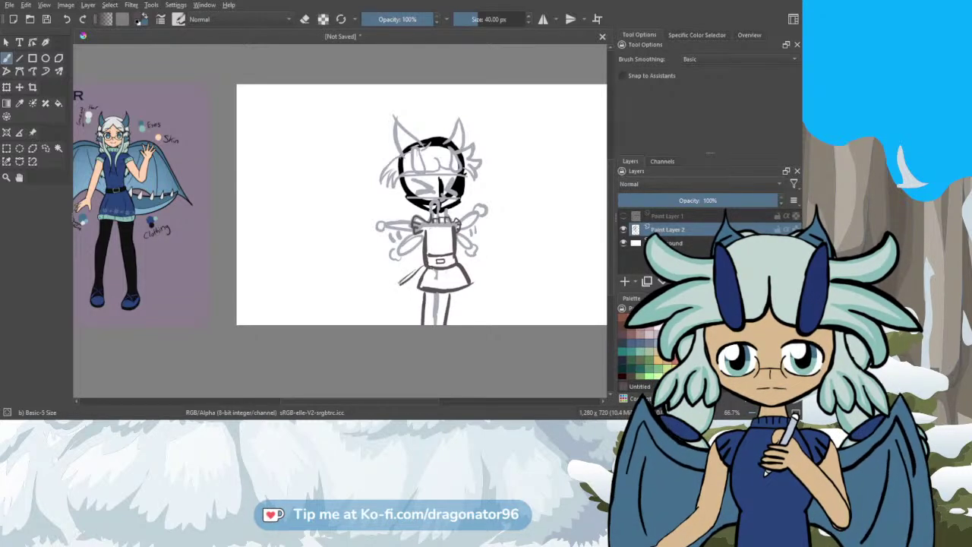
Step: Flare the skirt wider on both sides, erasing the old lines inside it, and redraw the belt buckle
mouse_move(433, 280)
left_mouse_down()
mouse_move(397, 287)
mouse_move(471, 277)
left_mouse_up()
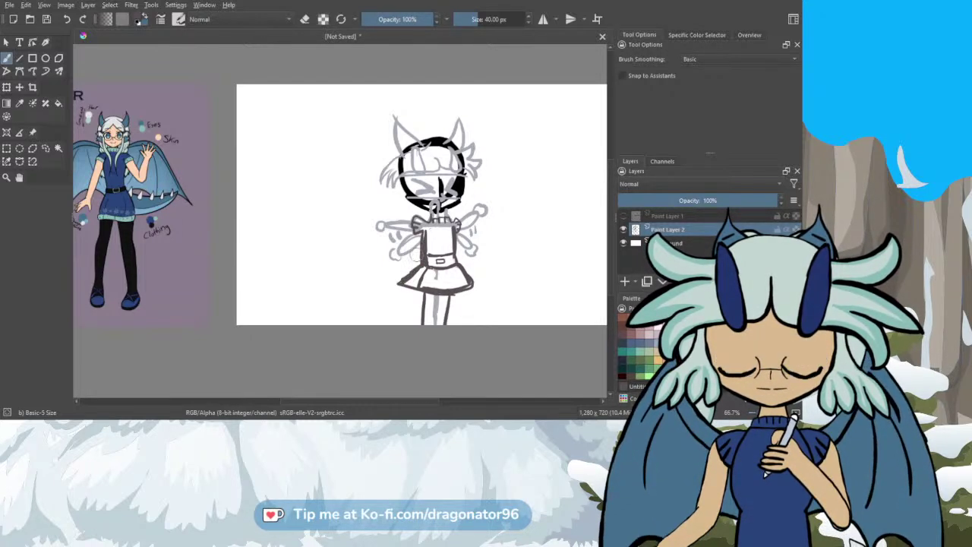
scroll(417, 255, "up", 1)
key("slash")
mouse_move(430, 292)
left_mouse_down()
mouse_move(454, 291)
mouse_move(429, 220)
mouse_move(429, 256)
mouse_move(456, 266)
left_mouse_up()
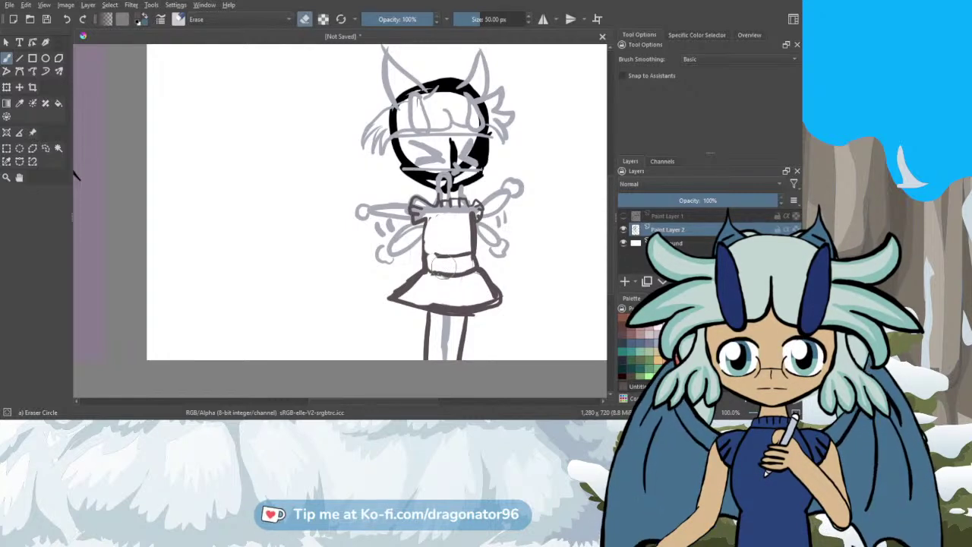
key("e")
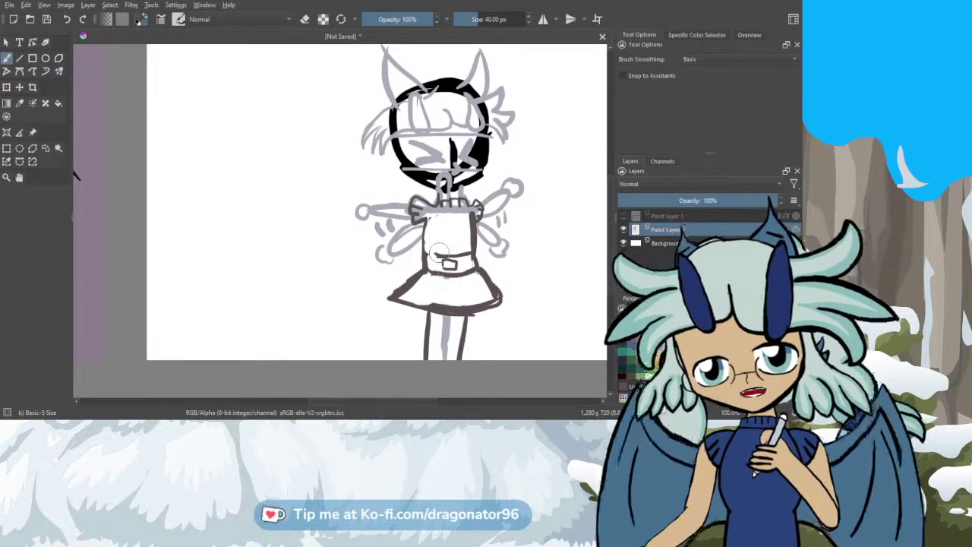
Step: Outline the raised pair of arms and their round hands in the dark colour, following the grey guides
scroll(439, 252, "down", 1)
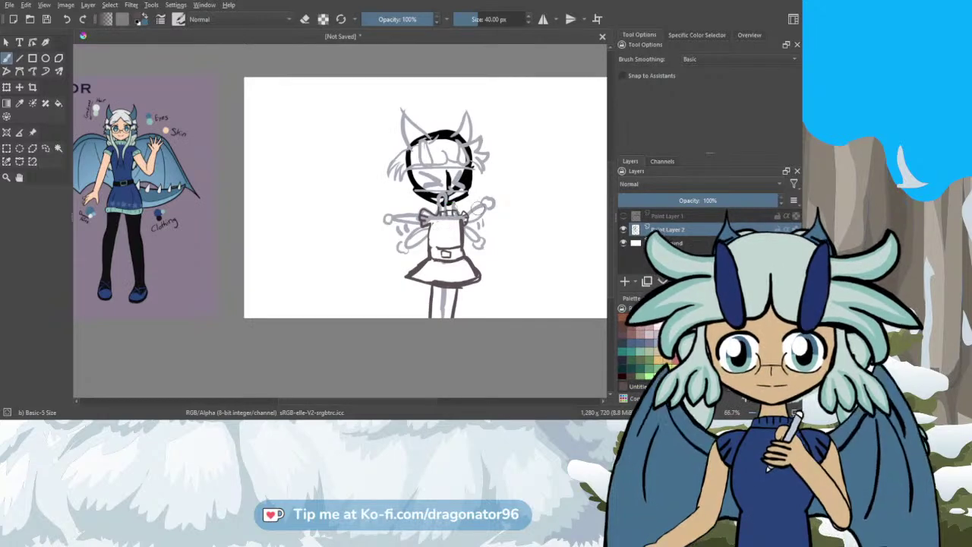
scroll(476, 202, "up", 2)
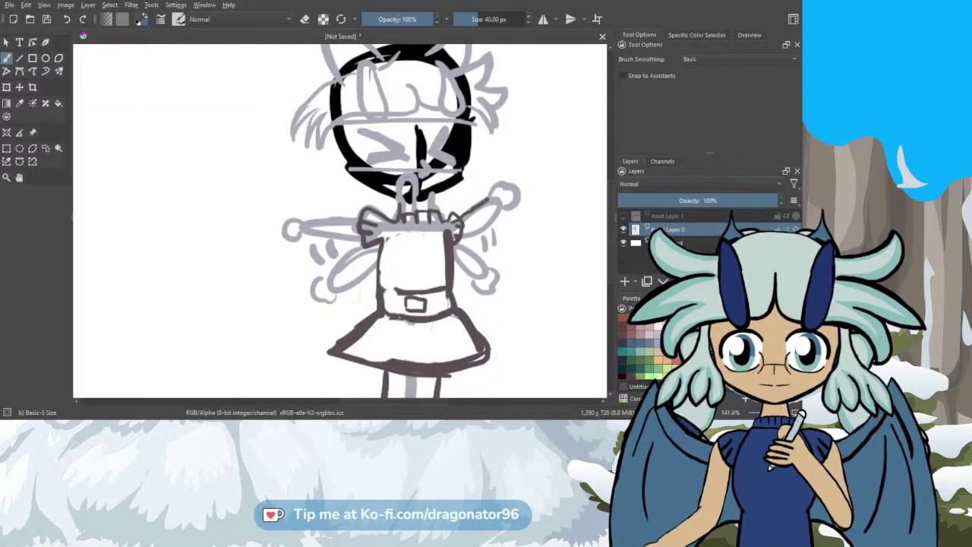
mouse_move(488, 200)
left_mouse_down()
mouse_move(463, 212)
mouse_move(483, 230)
mouse_move(461, 238)
left_mouse_up()
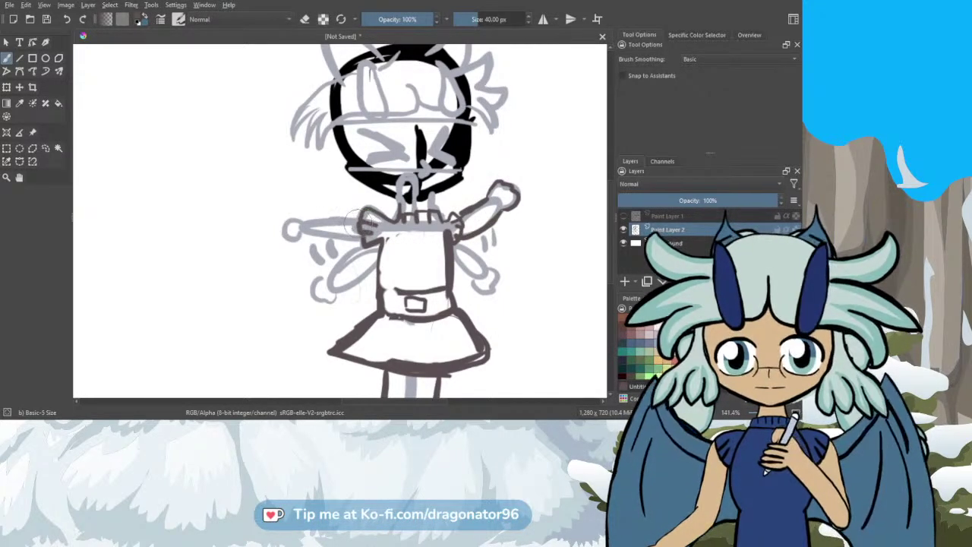
mouse_move(360, 221)
left_mouse_down()
mouse_move(293, 228)
mouse_move(299, 240)
mouse_move(370, 233)
left_mouse_up()
scroll(359, 222, "down", 1)
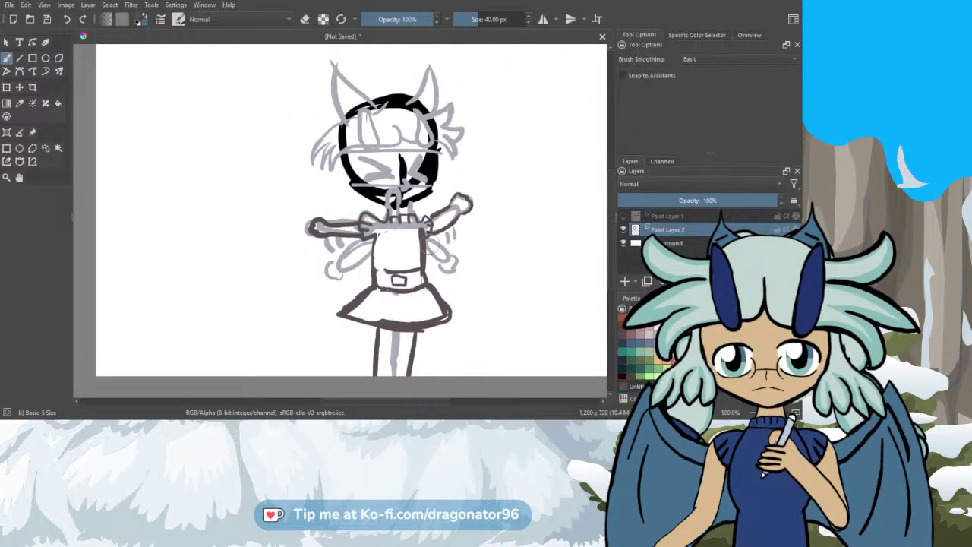
Step: Outline the lowered pair of arms with ruffled sleeves and round hands, and darken the motion marks between the arm pairs
scroll(432, 244, "up", 1)
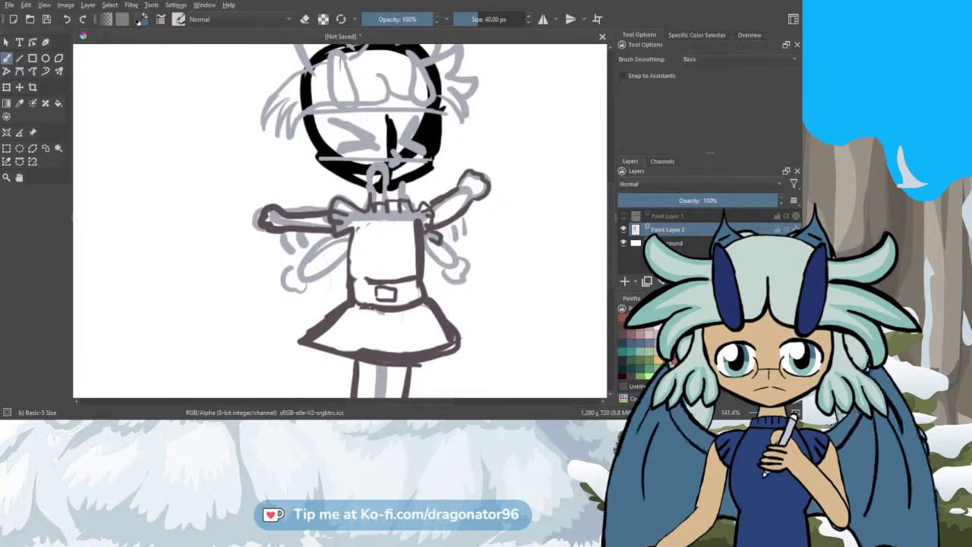
left_click_drag(434, 240, 439, 261)
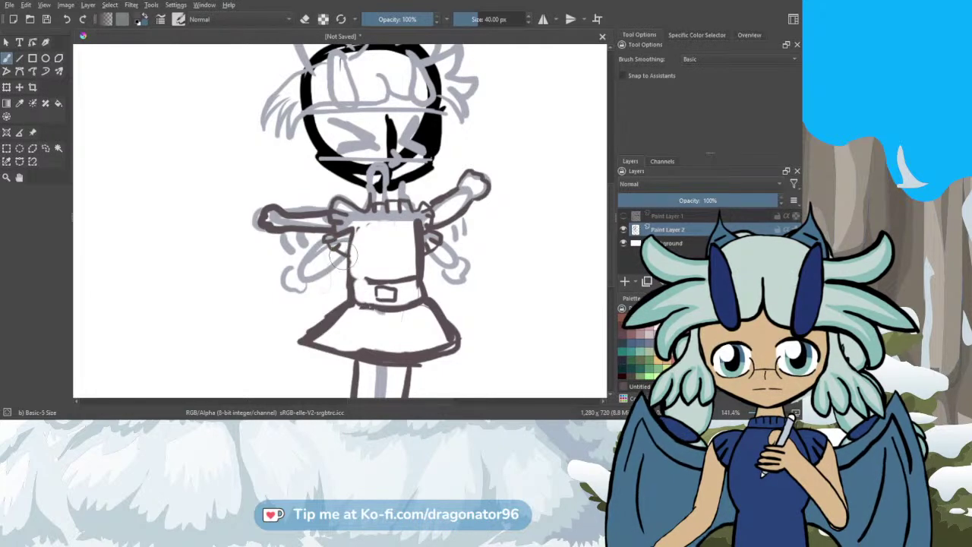
mouse_move(344, 253)
left_mouse_down()
mouse_move(315, 275)
mouse_move(326, 248)
mouse_move(287, 263)
left_mouse_up()
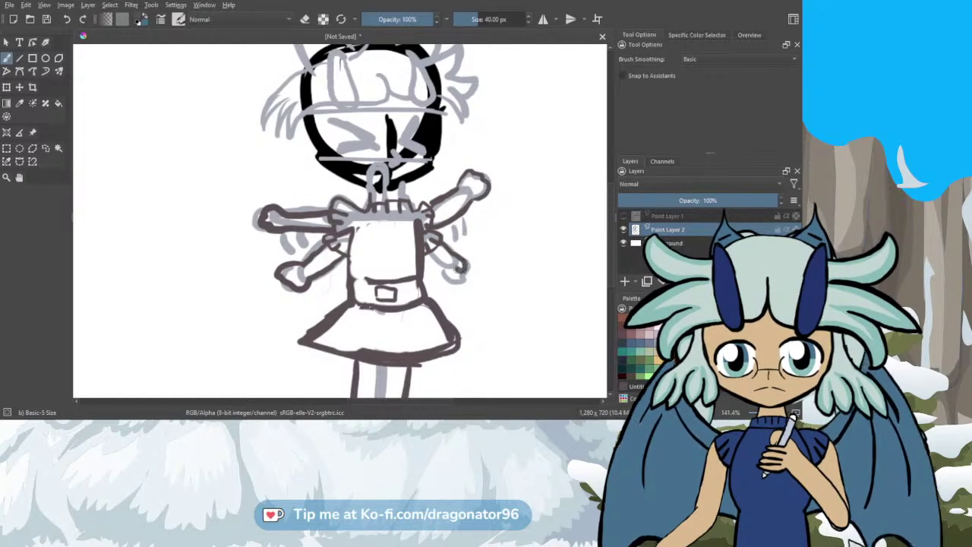
left_click_drag(459, 266, 437, 269)
key("1")
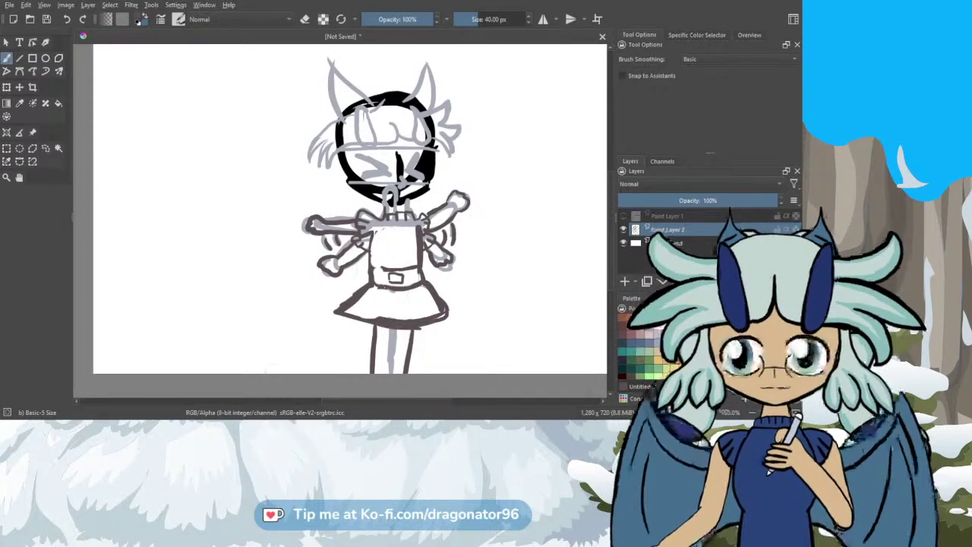
Step: Draw a spiked tail tip left of the skirt and a scalloped wing behind the arms on each side
left_click_drag(328, 403, 319, 400)
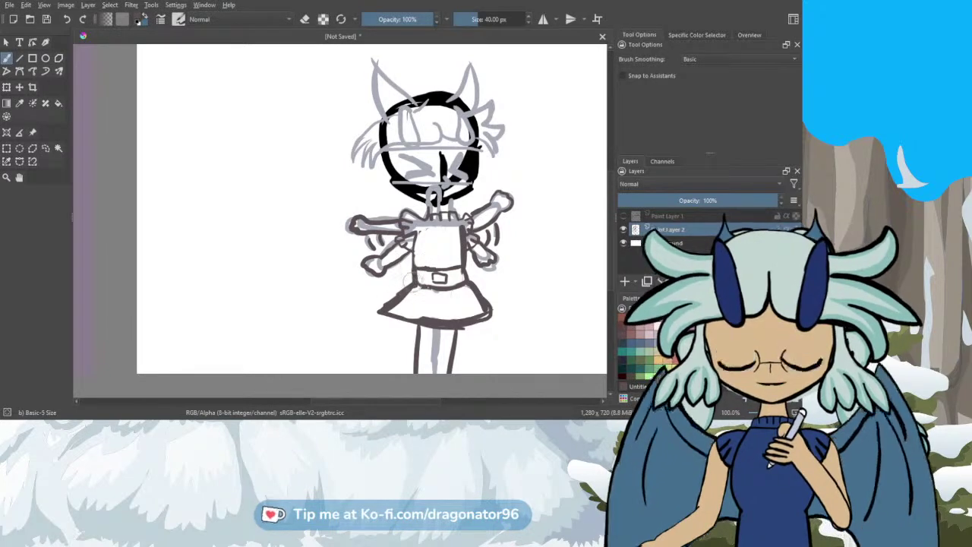
mouse_move(417, 279)
left_mouse_down()
mouse_move(369, 289)
mouse_move(401, 281)
left_mouse_up()
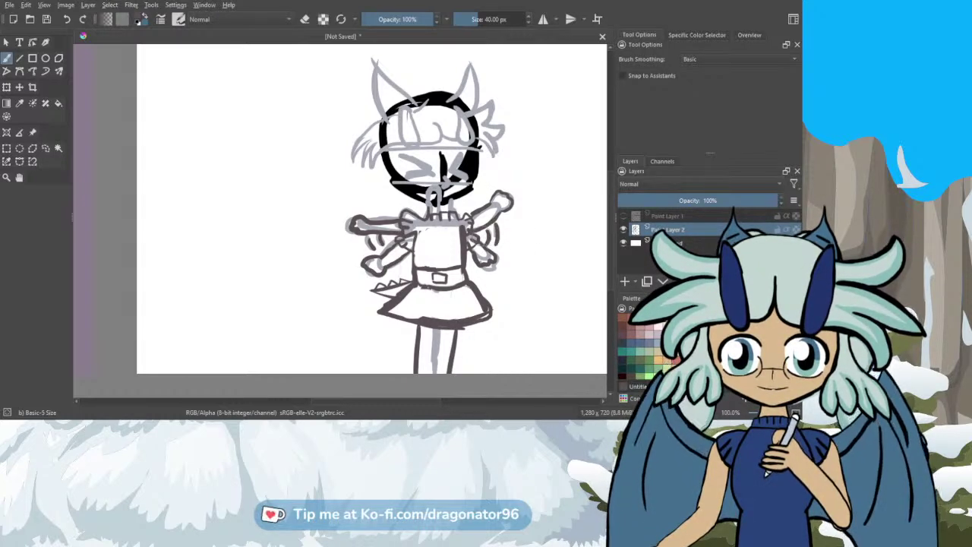
mouse_move(546, 231)
left_mouse_down()
mouse_move(529, 314)
mouse_move(513, 280)
mouse_move(471, 270)
left_mouse_up()
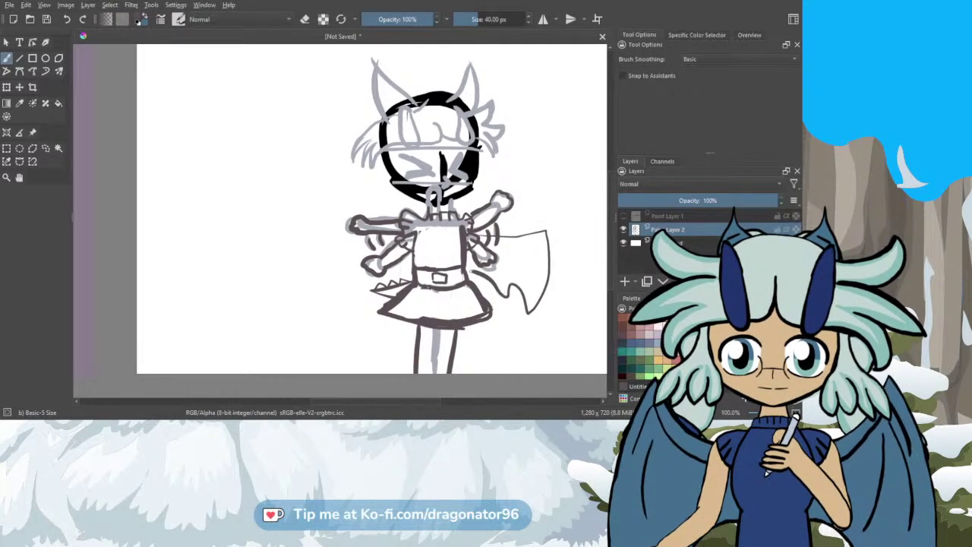
mouse_move(347, 240)
left_mouse_down()
mouse_move(355, 300)
mouse_move(407, 269)
left_mouse_up()
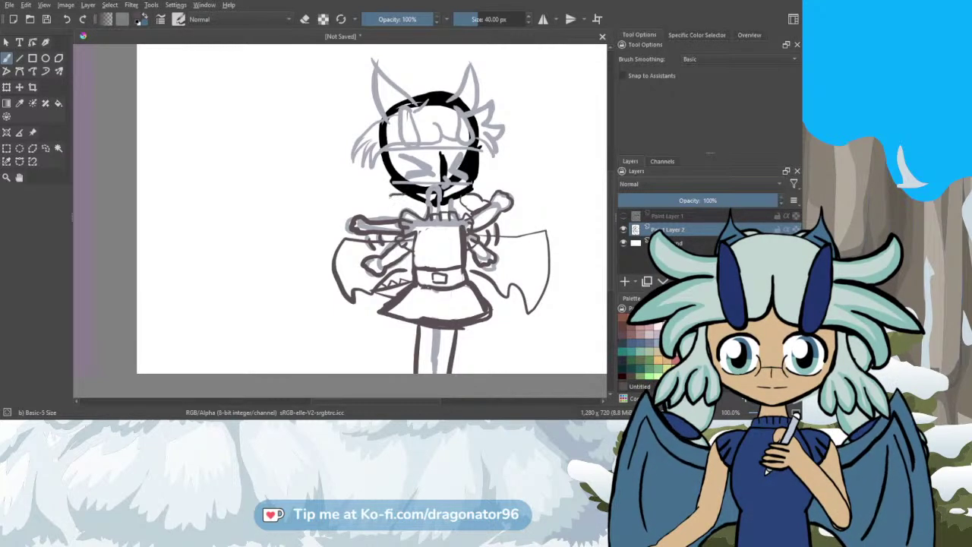
Step: Draw a wavy hair lock with a tufted end on each side of the neck, above the raised arms
mouse_move(390, 196)
left_mouse_down()
mouse_move(372, 204)
mouse_move(400, 207)
mouse_move(369, 217)
left_mouse_up()
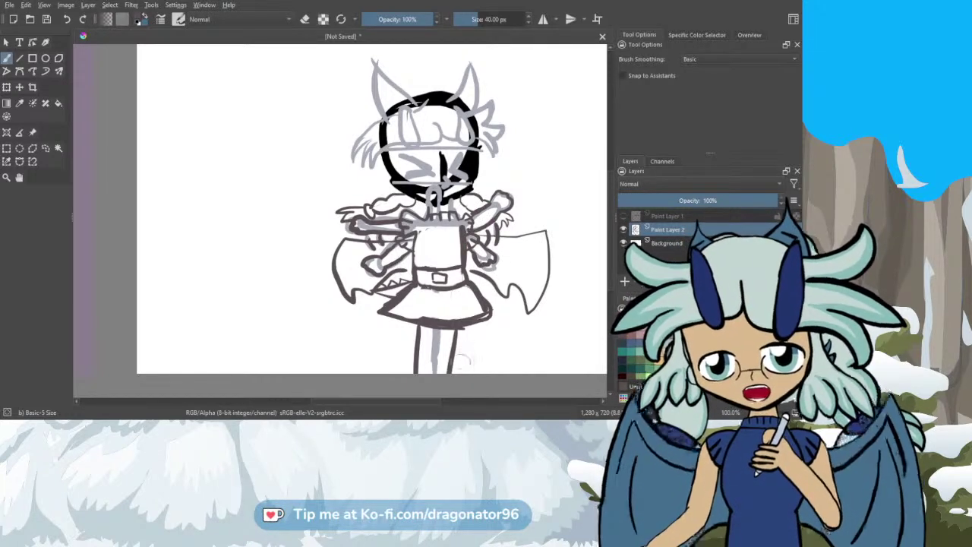
left_click_drag(423, 402, 431, 398)
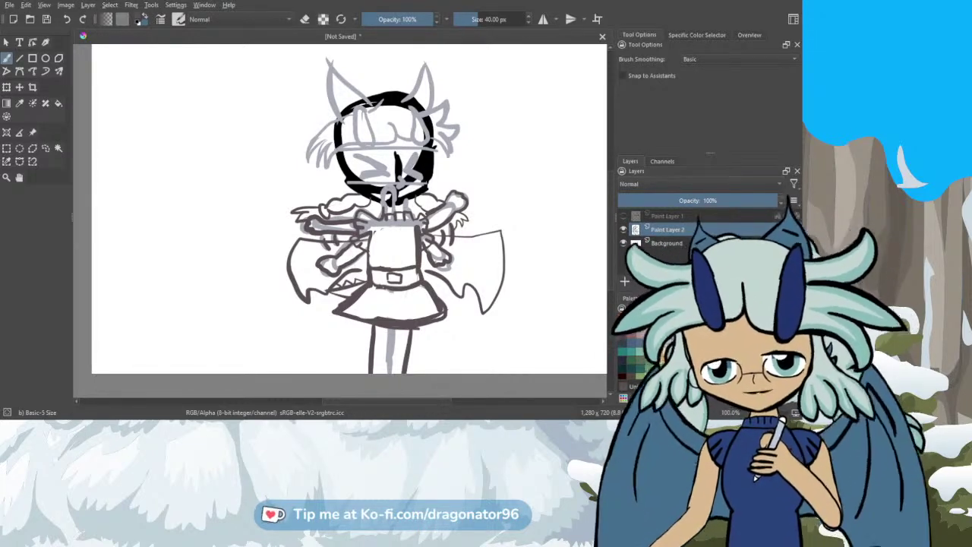
Step: Erase the grey guide between the legs and draw rib lines inside both wings plus small curls beside the jaw
left_click_drag(404, 400, 389, 399)
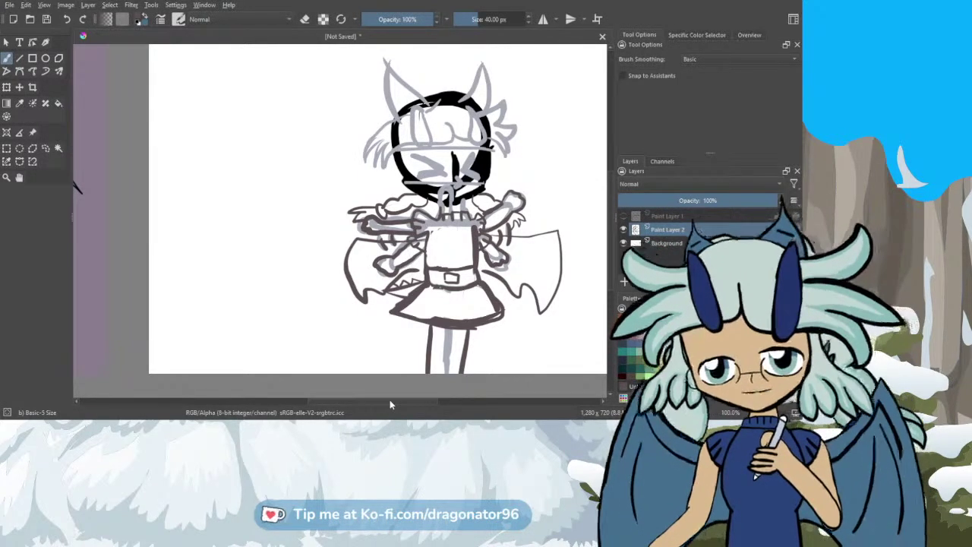
key("/")
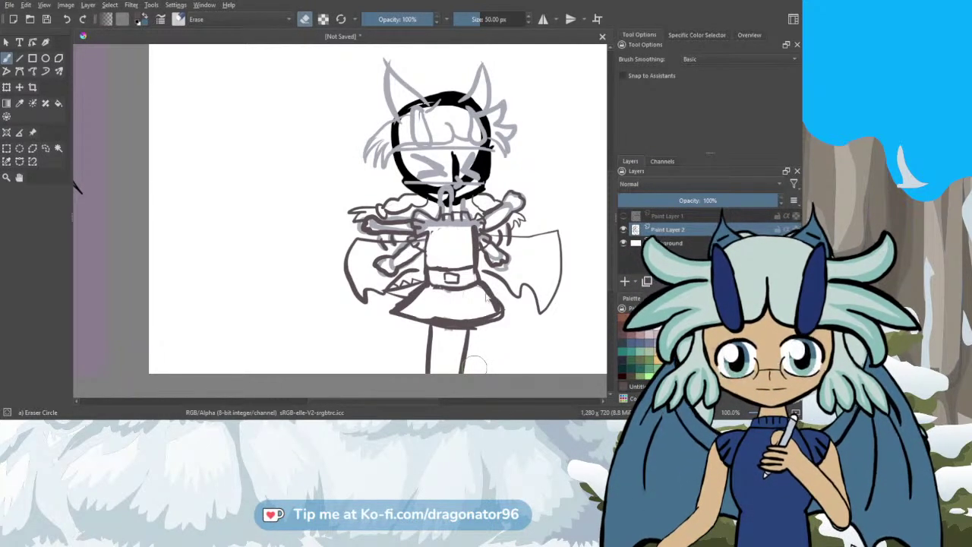
key("e")
mouse_move(501, 246)
left_mouse_down()
mouse_move(535, 245)
mouse_move(548, 277)
left_mouse_up()
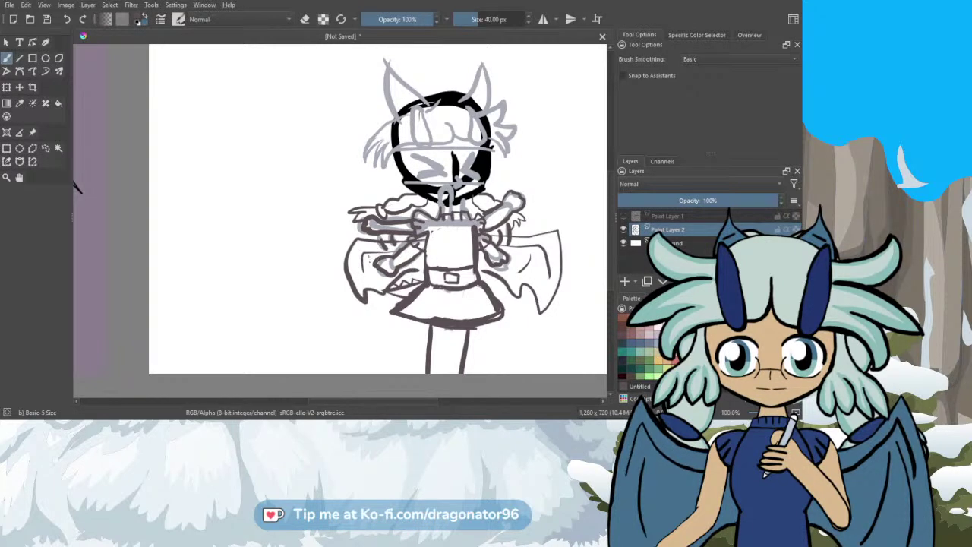
left_click_drag(370, 259, 378, 273)
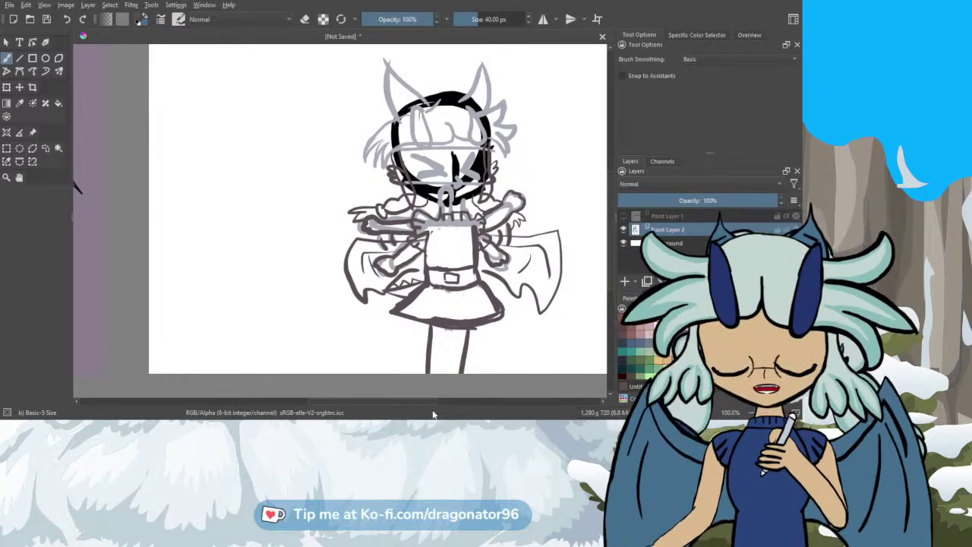
Step: Show the cake-and-table layer again and shift the character layer left so she stands beside the table's left edge
left_click_drag(419, 401, 443, 407)
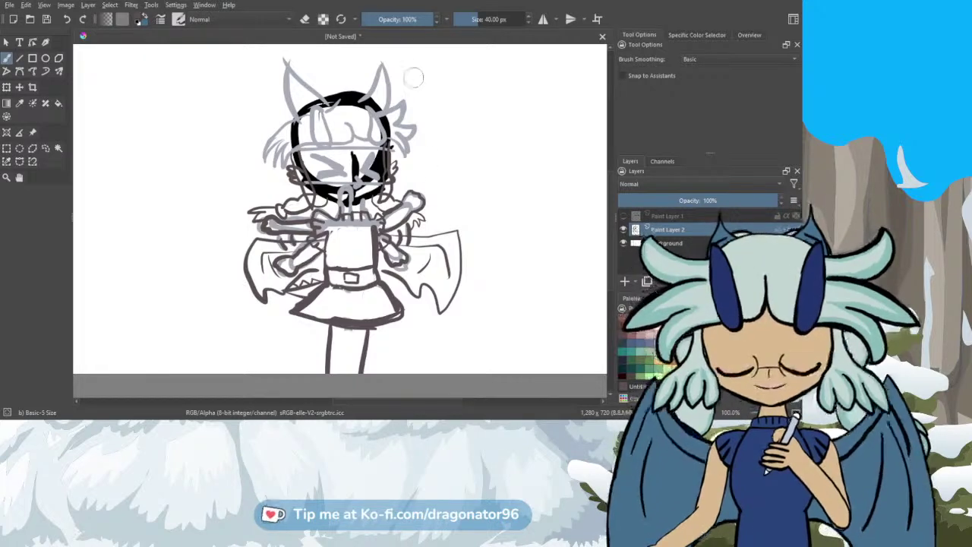
key("minus")
key("minus")
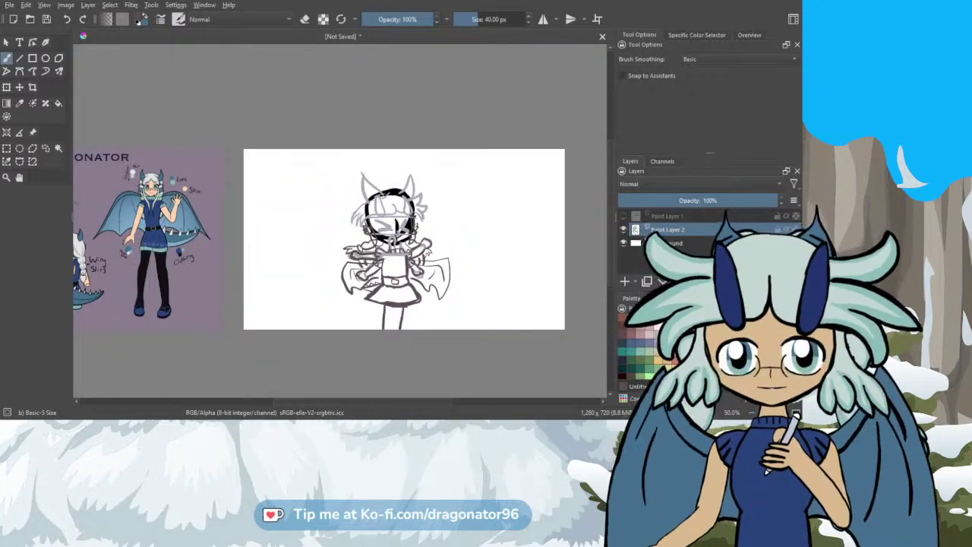
left_click(625, 218)
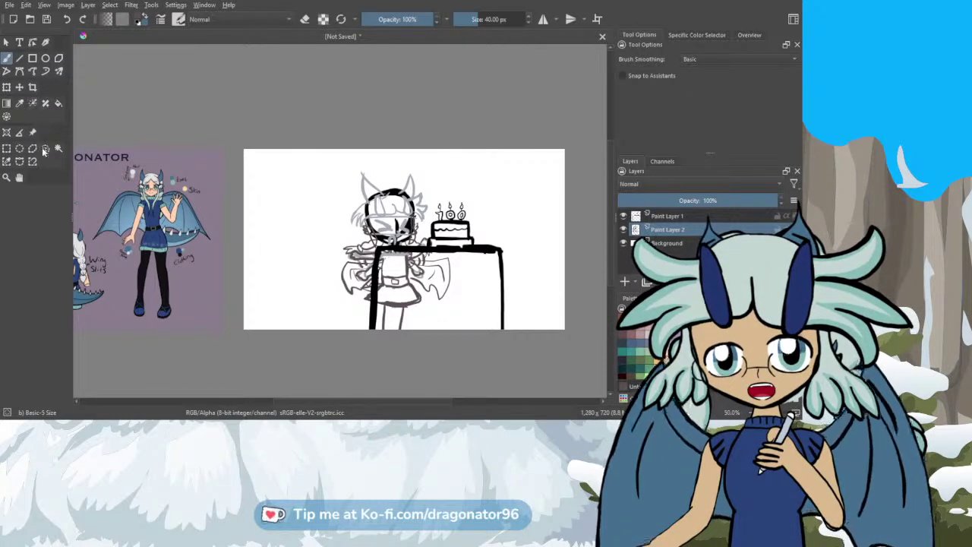
left_click(20, 86)
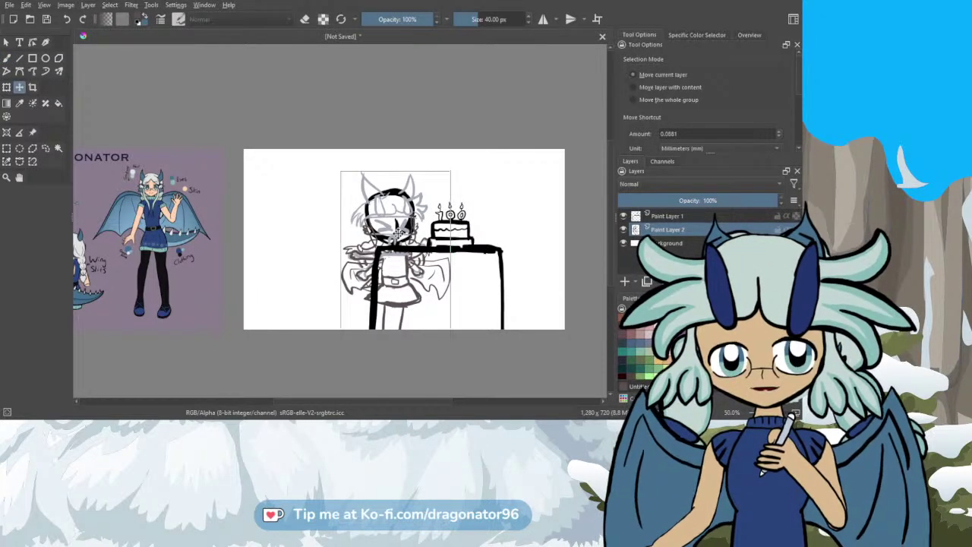
left_click_drag(396, 230, 342, 230)
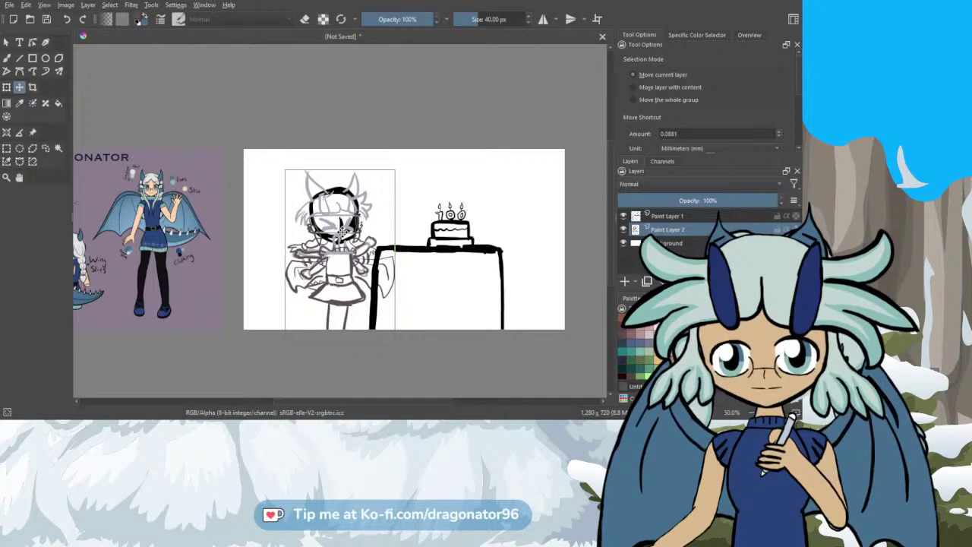
Step: Draw a dark vertical line from the skirt hem to the canvas bottom to separate the two legs
left_click(7, 58)
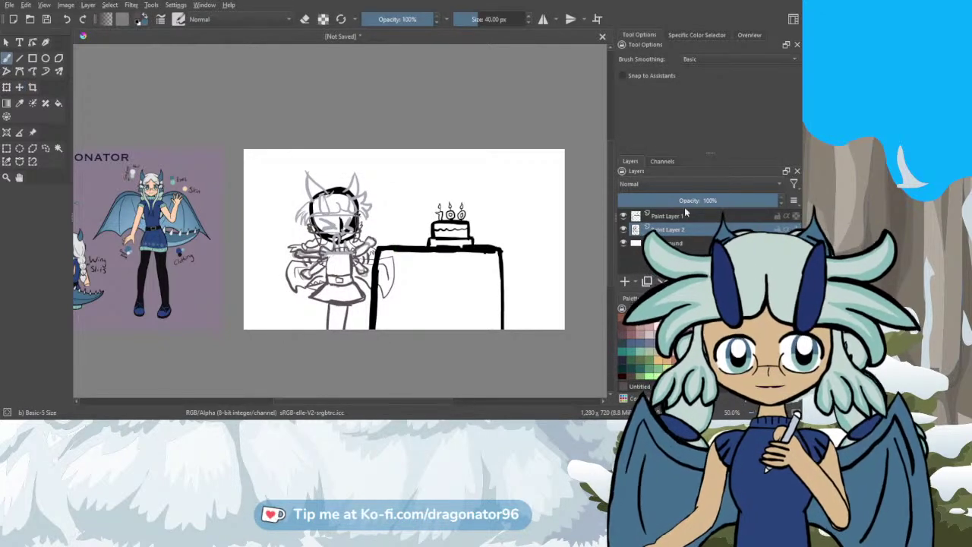
scroll(324, 319, "up", 2)
scroll(325, 319, "up", 6)
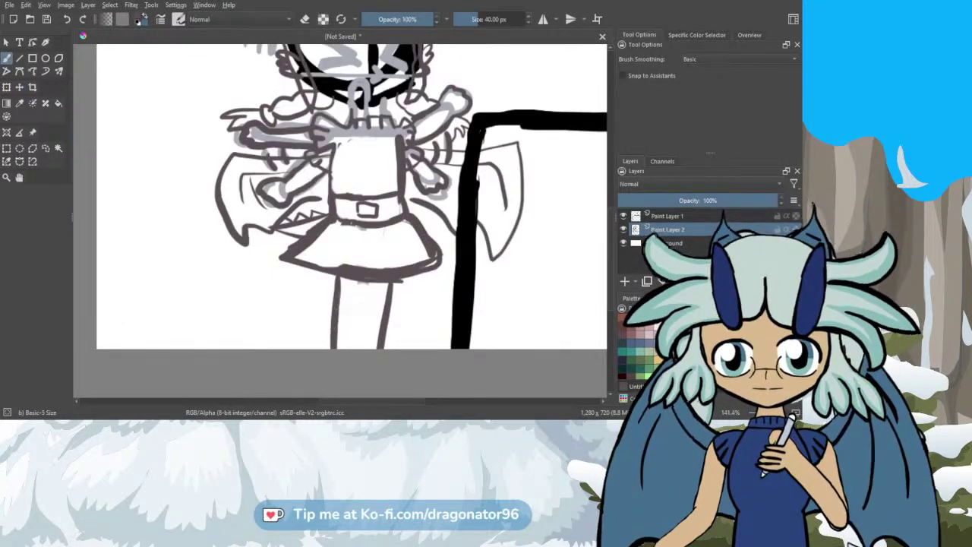
left_click_drag(362, 282, 359, 335)
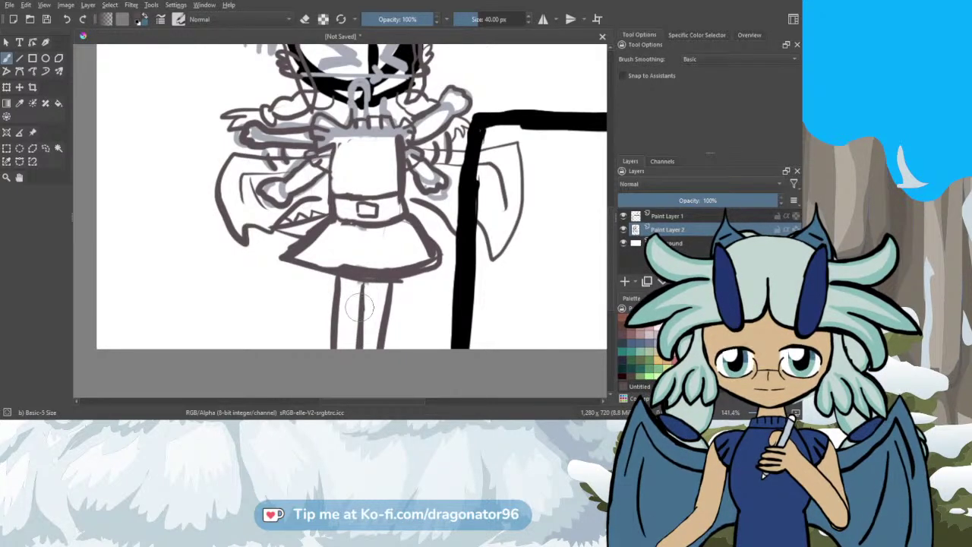
Step: Merge the cake-and-table layer down into the character layer and name the merged layer "sketch"
scroll(360, 336, "down", 3)
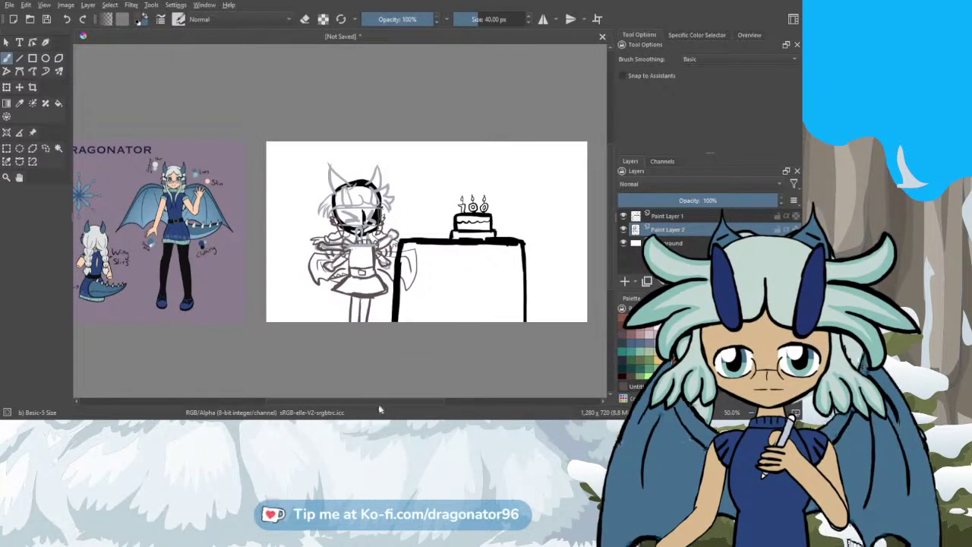
left_click_drag(377, 402, 384, 404)
left_click(665, 217)
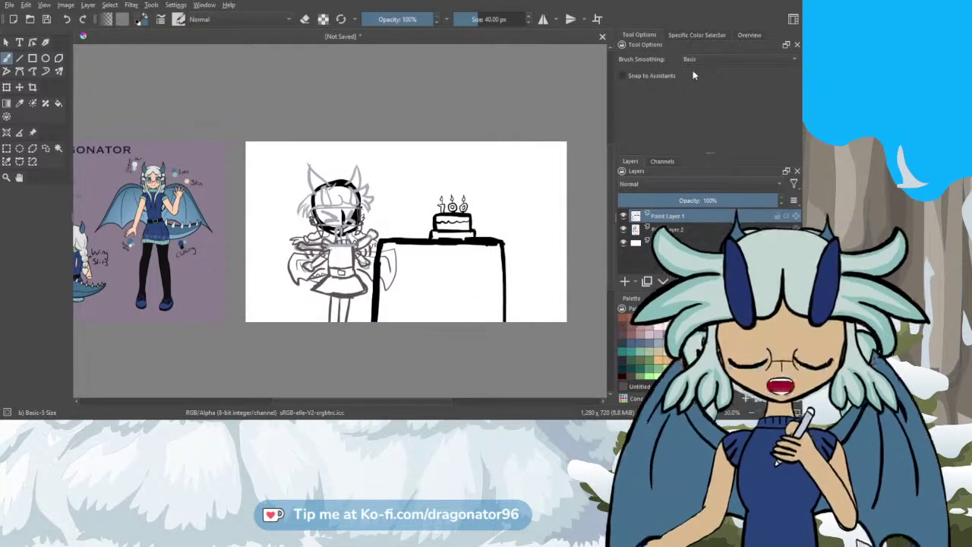
key("ctrl+e")
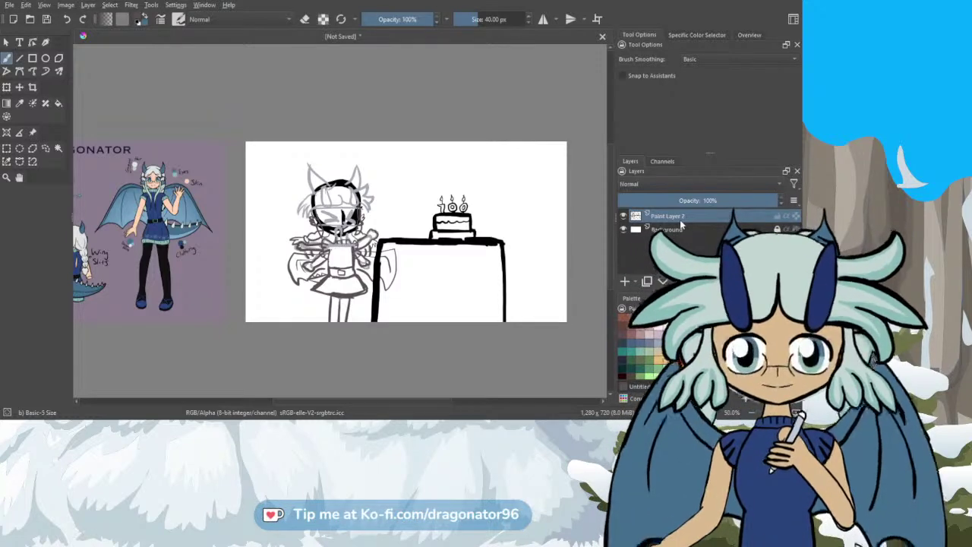
double_click(680, 218)
type("sketch")
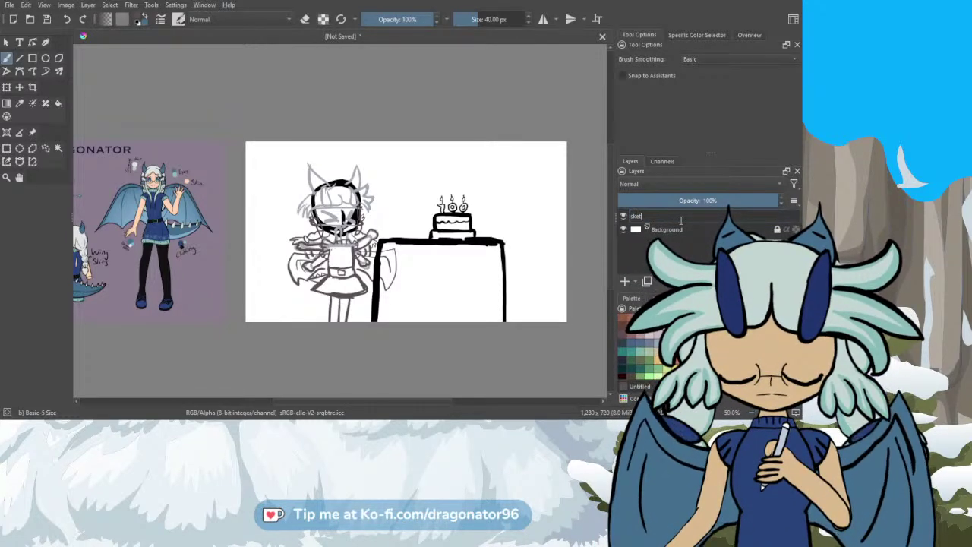
key("Return")
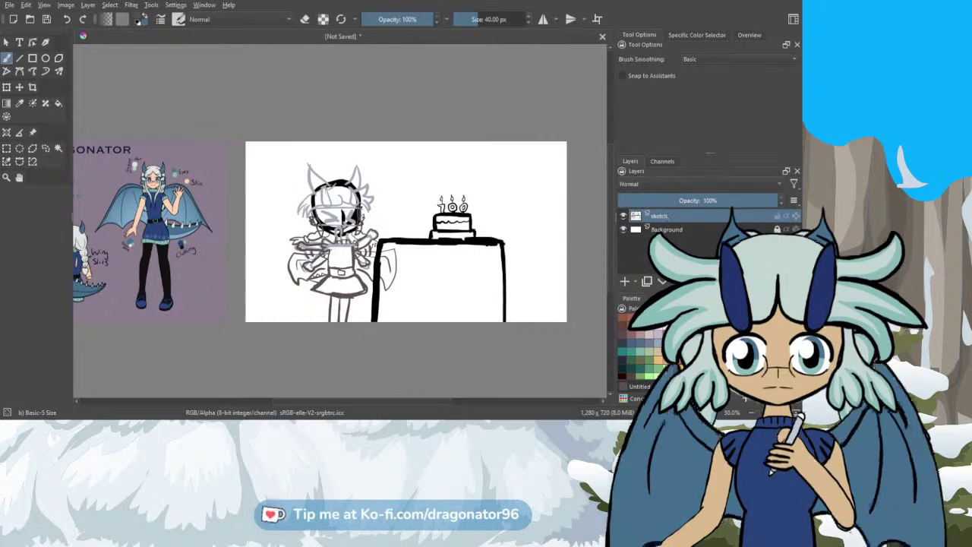
Step: Add a new paint layer above the sketch and set the brush smoothing to Stabilizer
left_click(624, 281)
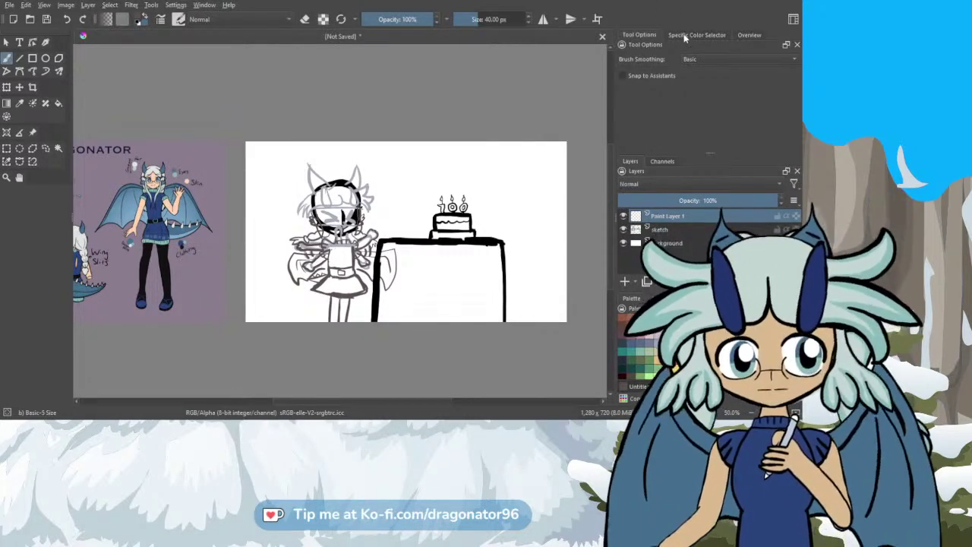
left_click(684, 34)
left_click(653, 34)
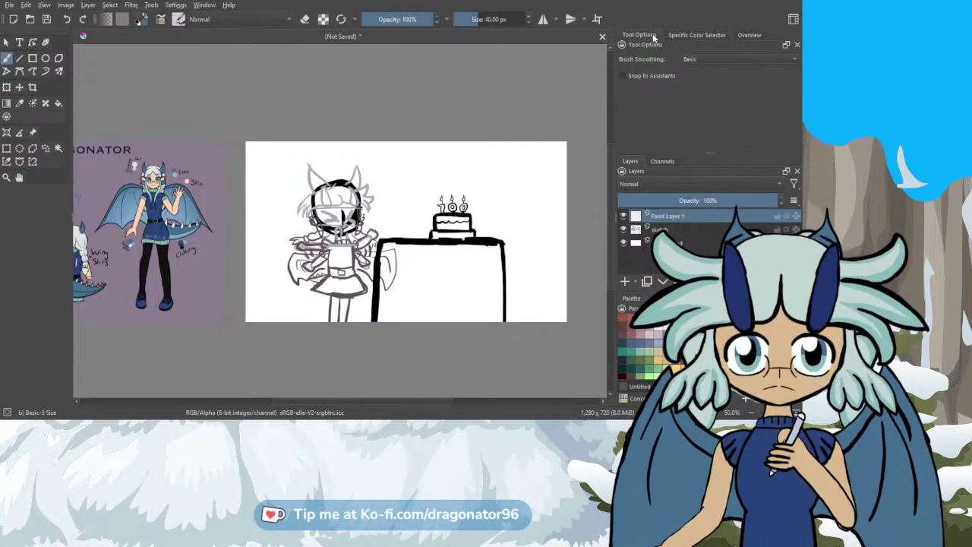
left_click(700, 58)
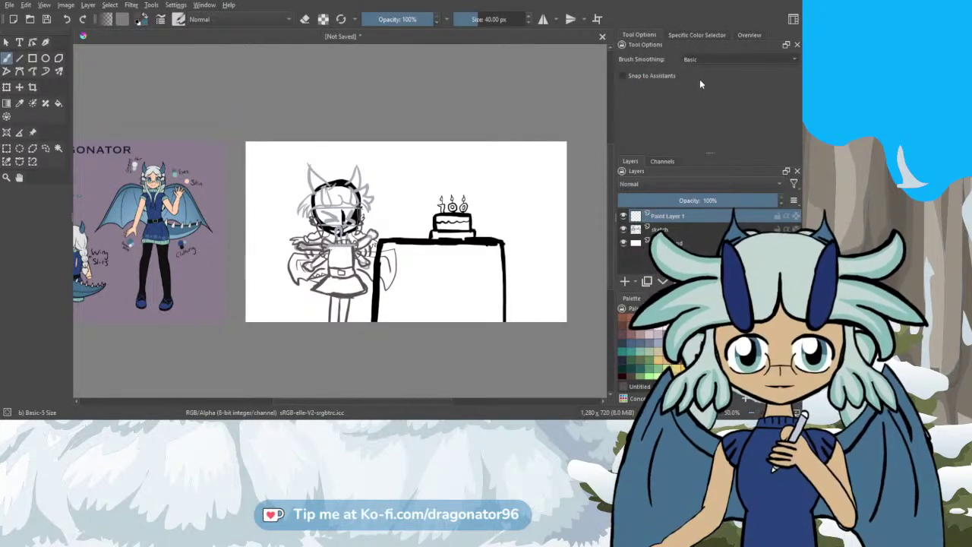
left_click(700, 80)
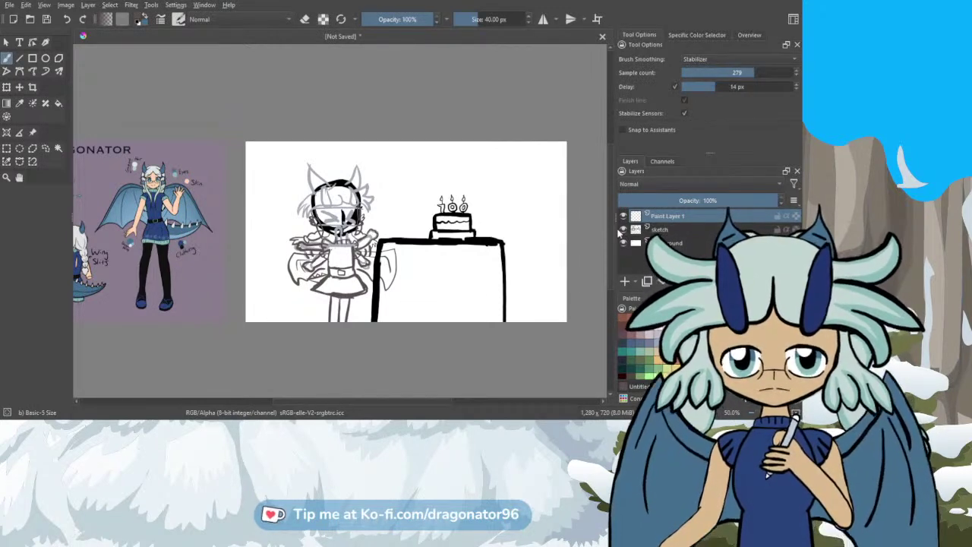
Step: Lower the sketch layer's opacity to 22% and make the new paint layer active for inking
left_click(665, 231)
left_click(662, 200)
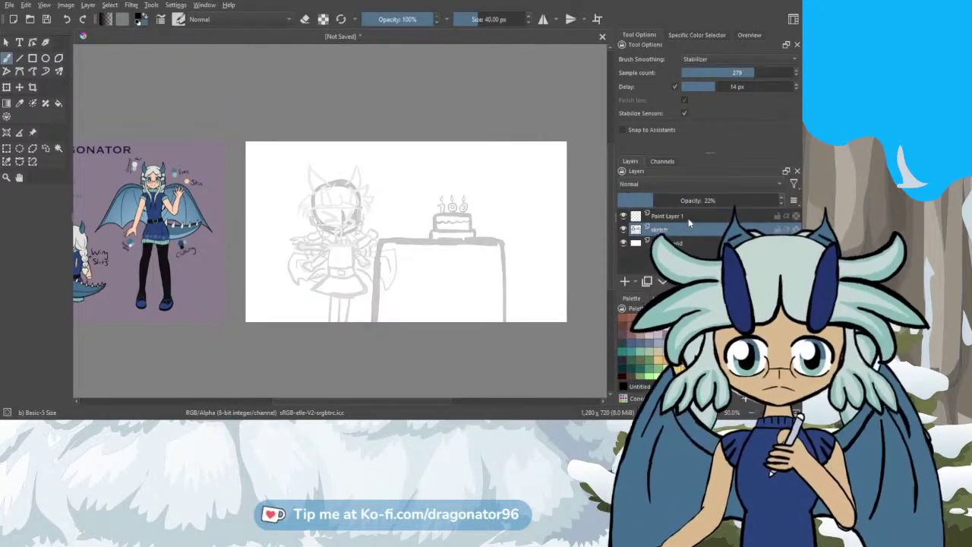
left_click(688, 217)
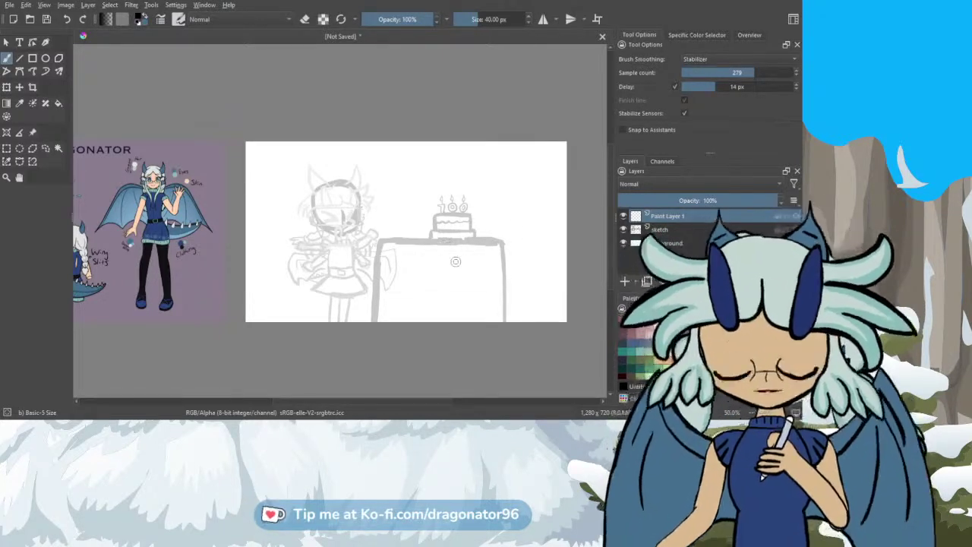
Step: Ink the outlines of the cake's upper and lower tiers in black over the faded sketch, redoing the upper tier's bottom edge
scroll(452, 250, "up", 3)
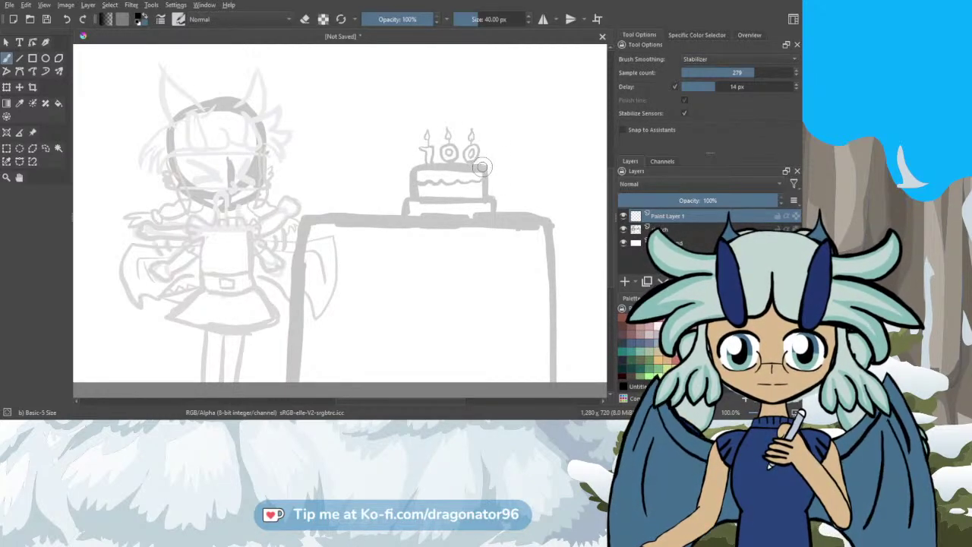
left_click_drag(482, 168, 425, 168)
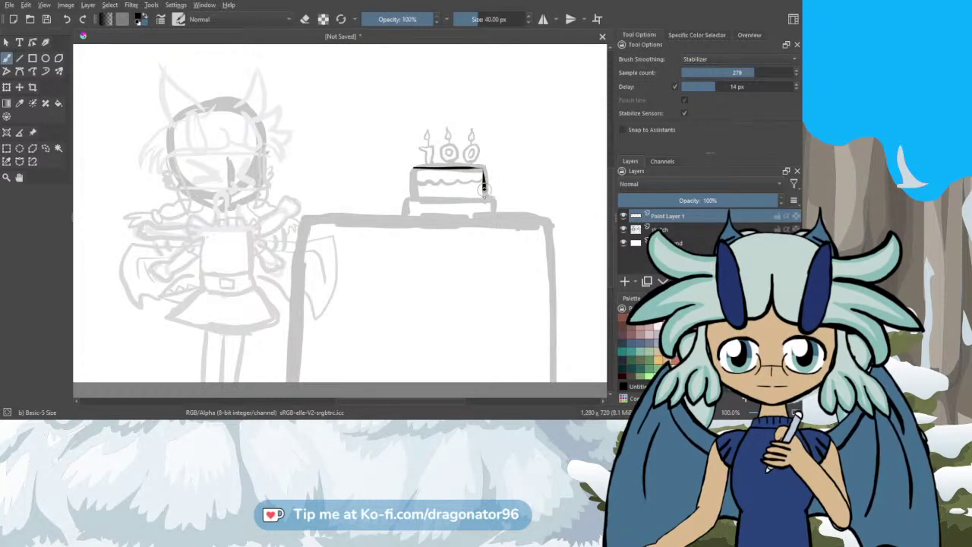
left_click_drag(483, 187, 484, 197)
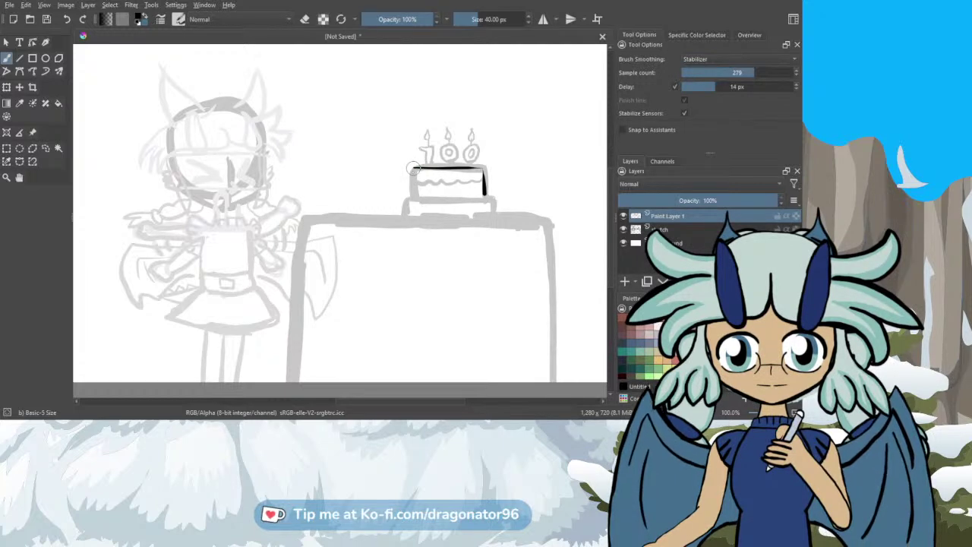
mouse_move(413, 168)
left_mouse_down()
mouse_move(456, 196)
mouse_move(487, 196)
left_mouse_up()
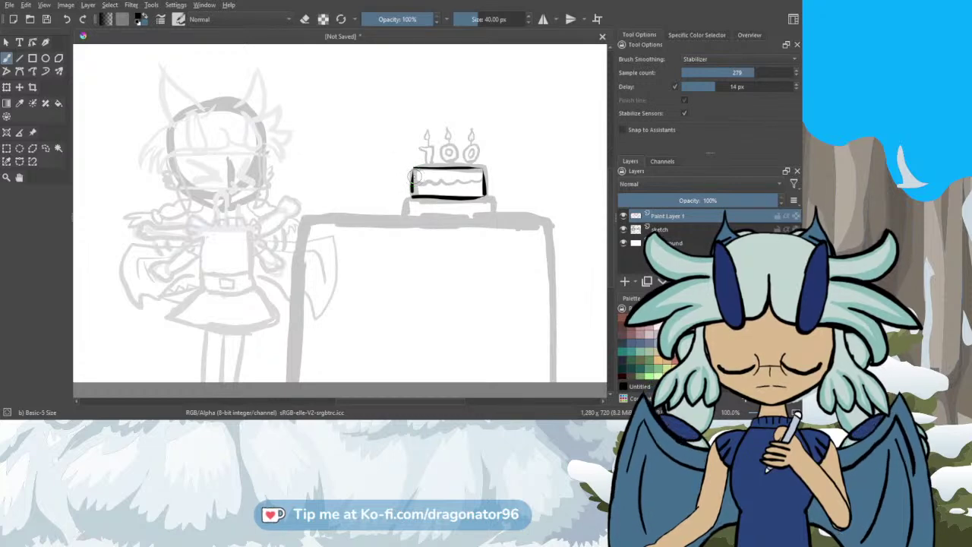
key("ctrl+z")
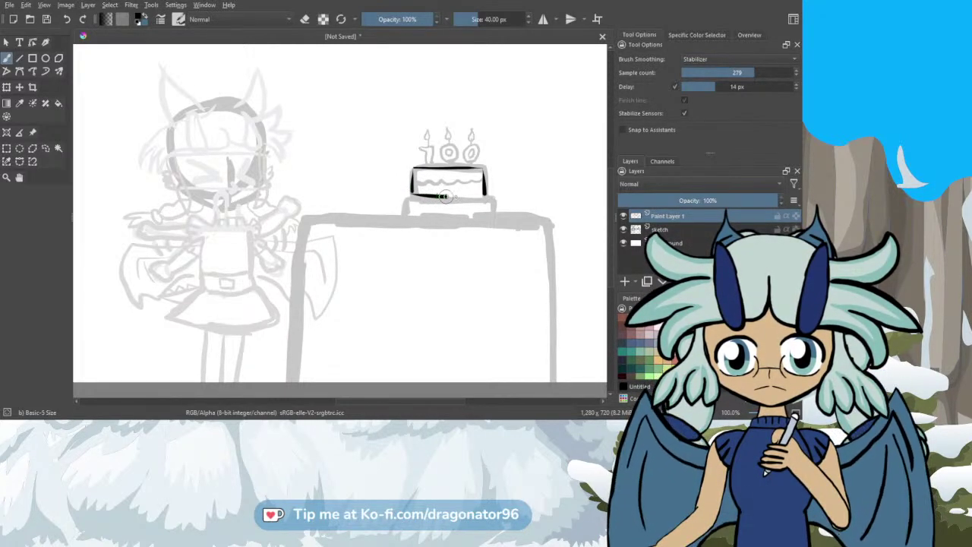
left_click_drag(445, 196, 482, 194)
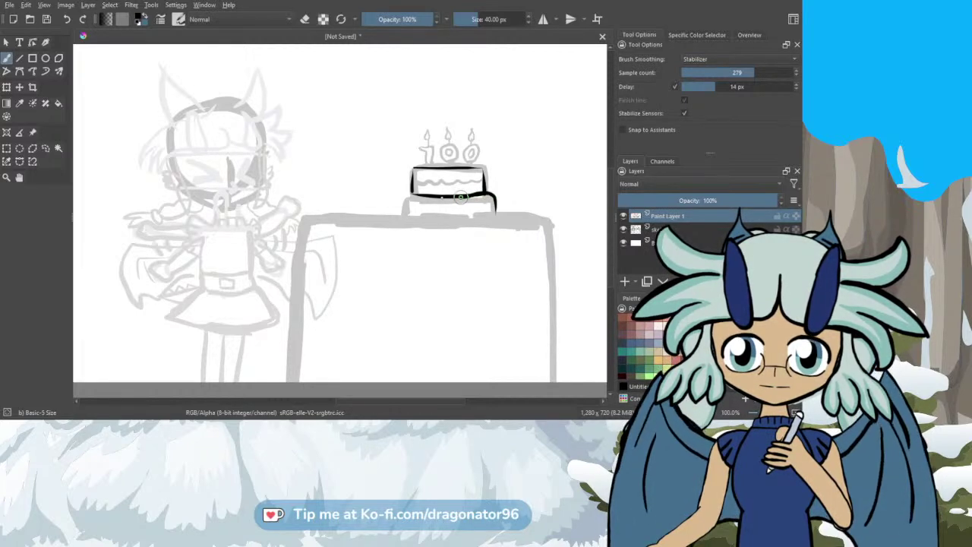
mouse_move(460, 197)
left_mouse_down()
mouse_move(401, 199)
mouse_move(400, 216)
left_mouse_up()
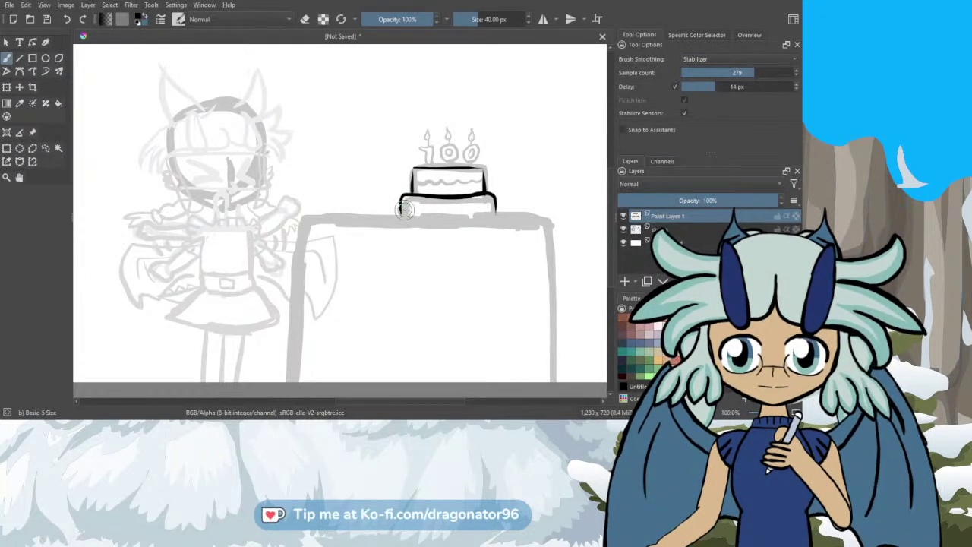
Step: Ink the table's left side, top edge and right side in black along the sketch, redoing the left side once
scroll(460, 162, "down", 1)
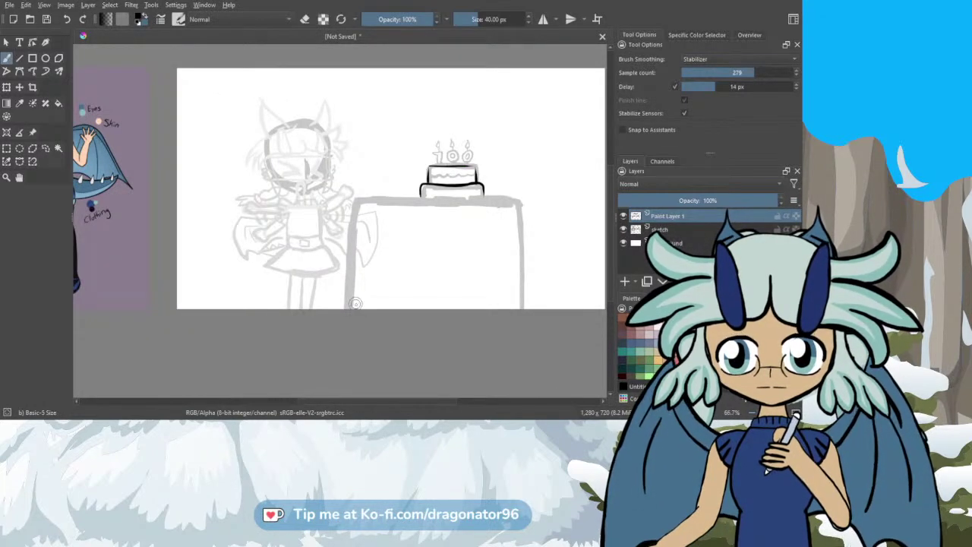
left_click_drag(348, 306, 354, 235)
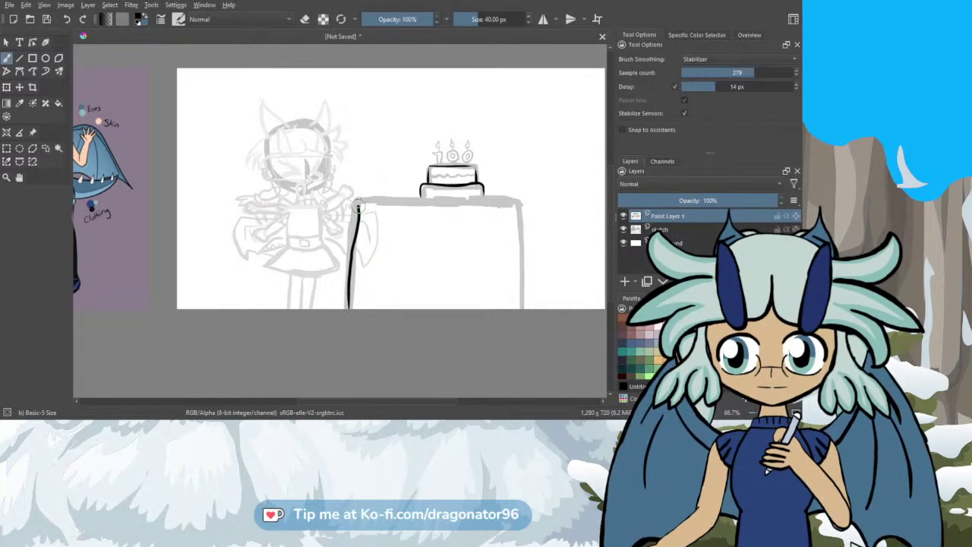
key("ctrl+z")
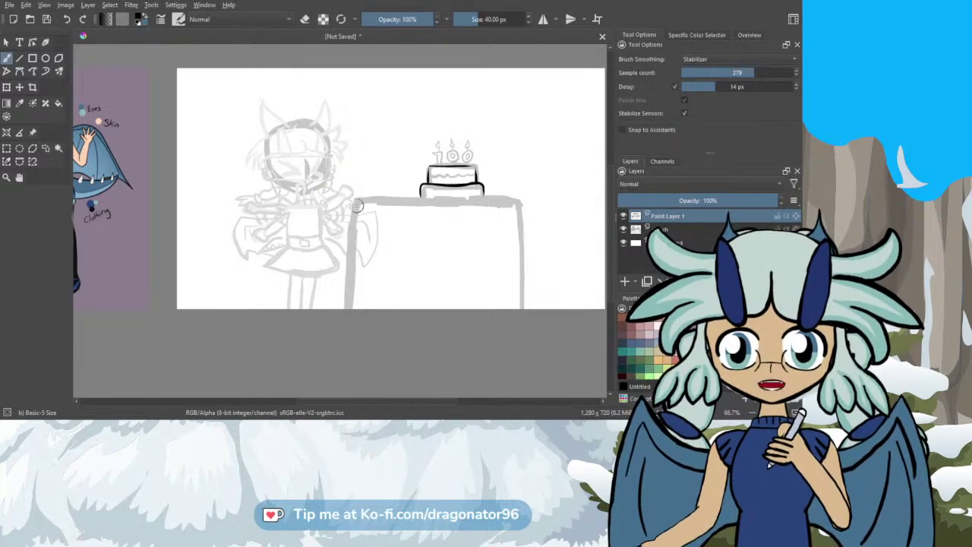
left_click_drag(354, 203, 353, 308)
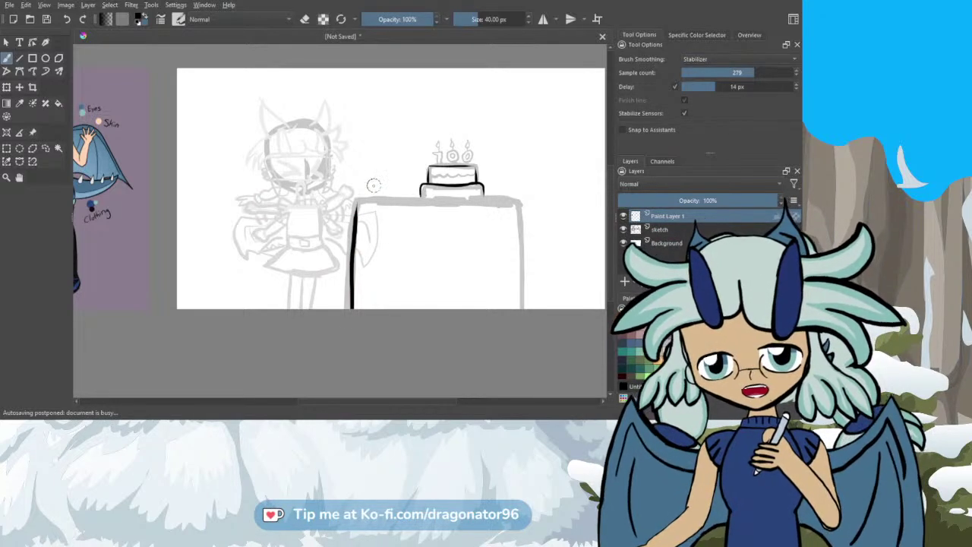
mouse_move(356, 203)
left_mouse_down()
mouse_move(526, 199)
mouse_move(522, 210)
mouse_move(518, 202)
mouse_move(523, 283)
left_mouse_up()
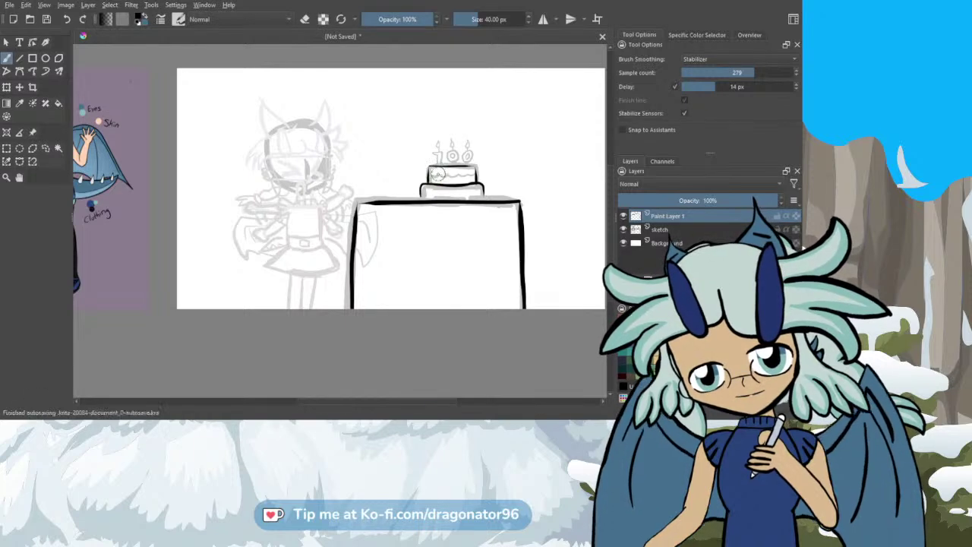
Step: Ink the wavy icing line across the cake's upper tier and extend both sides of the lower tier down to the table
scroll(457, 167, "up", 5)
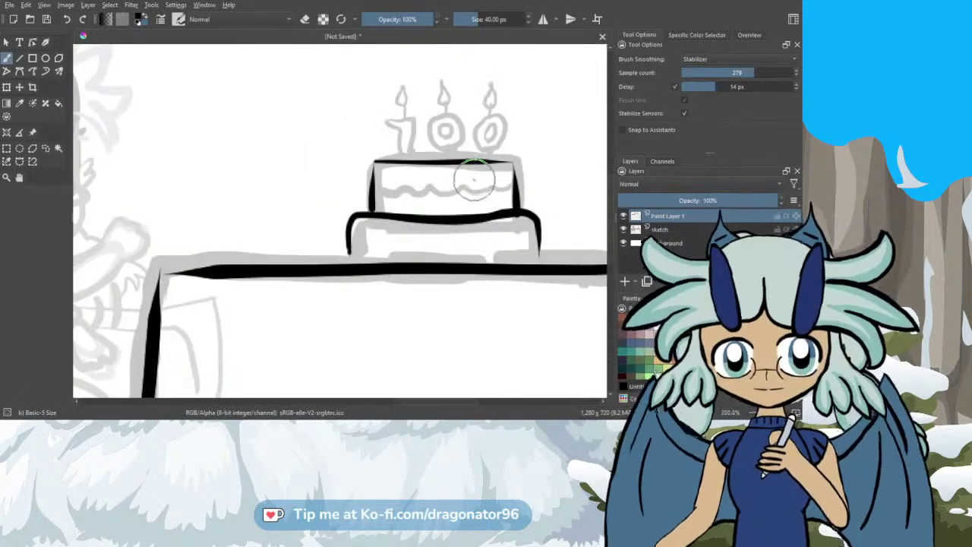
scroll(474, 179, "up", 1)
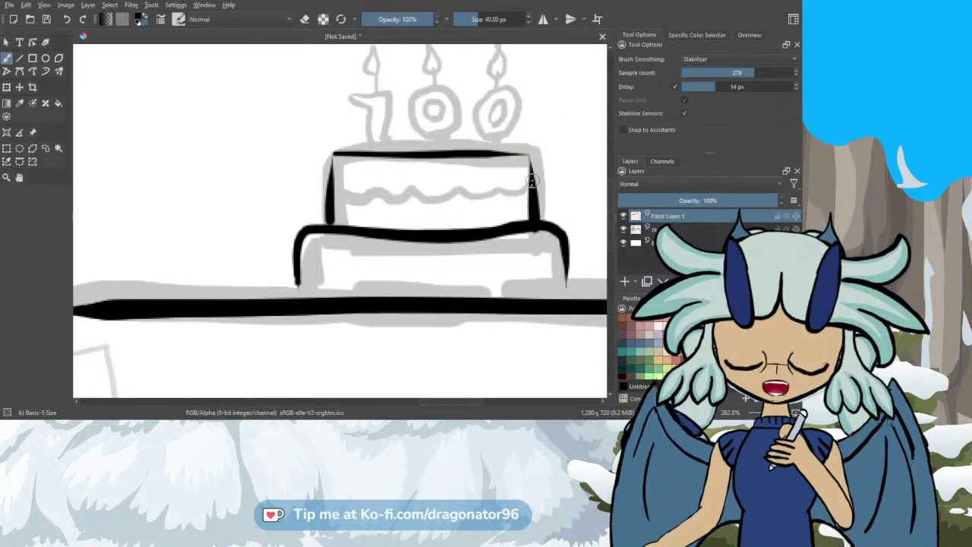
mouse_move(532, 181)
left_mouse_down()
mouse_move(497, 182)
mouse_move(458, 186)
left_mouse_up()
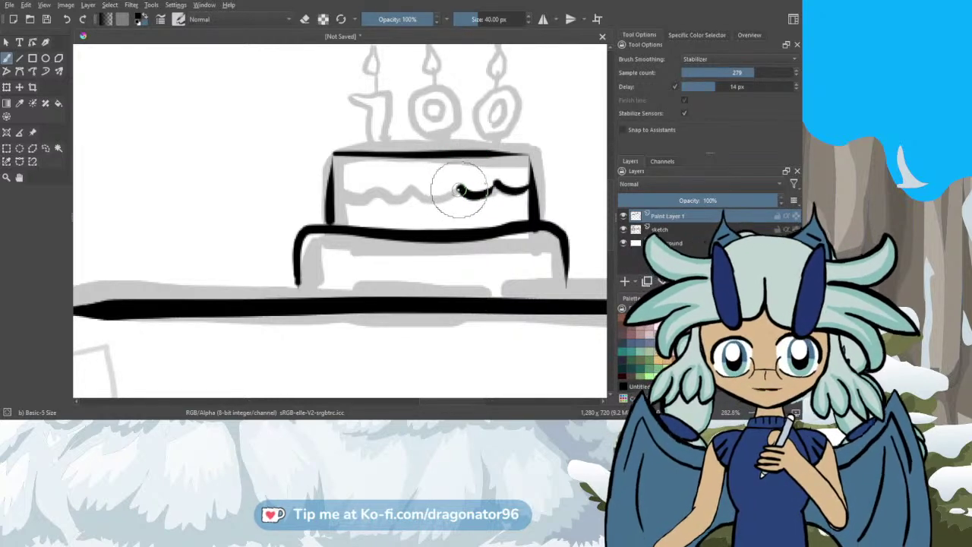
mouse_move(461, 190)
left_mouse_down()
mouse_move(430, 202)
mouse_move(412, 189)
mouse_move(383, 200)
mouse_move(368, 190)
mouse_move(376, 189)
mouse_move(335, 194)
left_mouse_up()
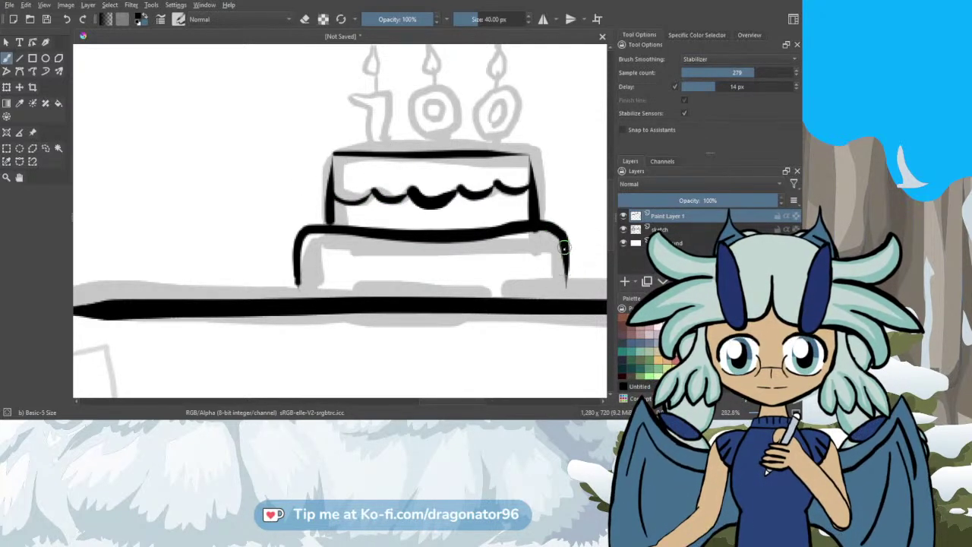
left_click_drag(564, 246, 568, 293)
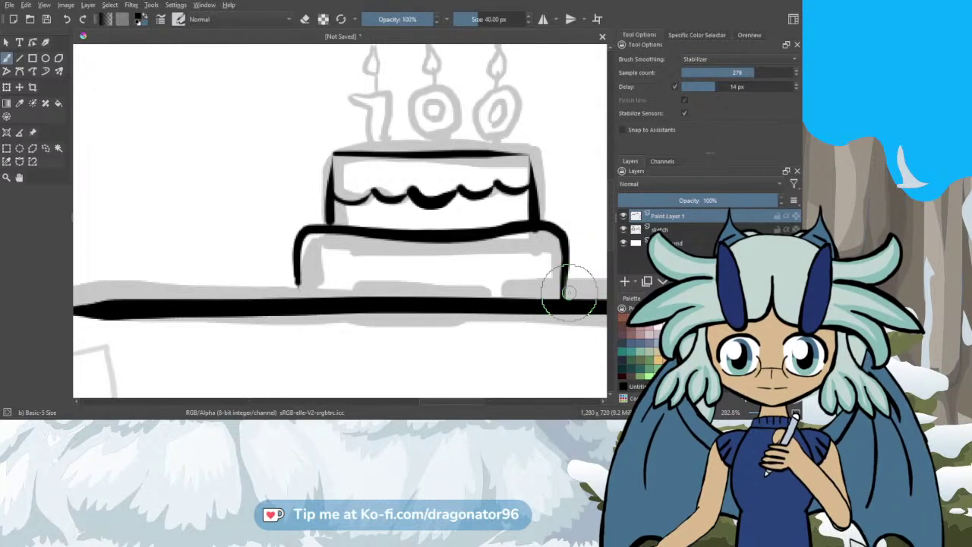
mouse_move(300, 267)
left_mouse_down()
mouse_move(296, 301)
mouse_move(298, 263)
mouse_move(300, 395)
left_mouse_up()
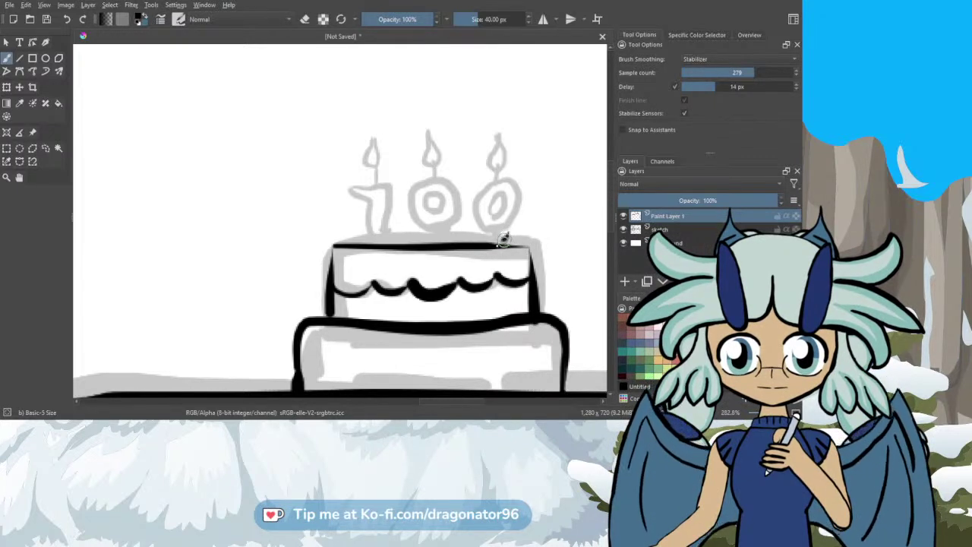
Step: Ink the last zero candle of the 100 in black, with its outer and inner ovals and a pointed flame above
mouse_move(503, 240)
left_mouse_down()
mouse_move(486, 245)
mouse_move(469, 229)
mouse_move(468, 198)
mouse_move(490, 177)
mouse_move(519, 190)
mouse_move(520, 217)
mouse_move(503, 242)
left_mouse_up()
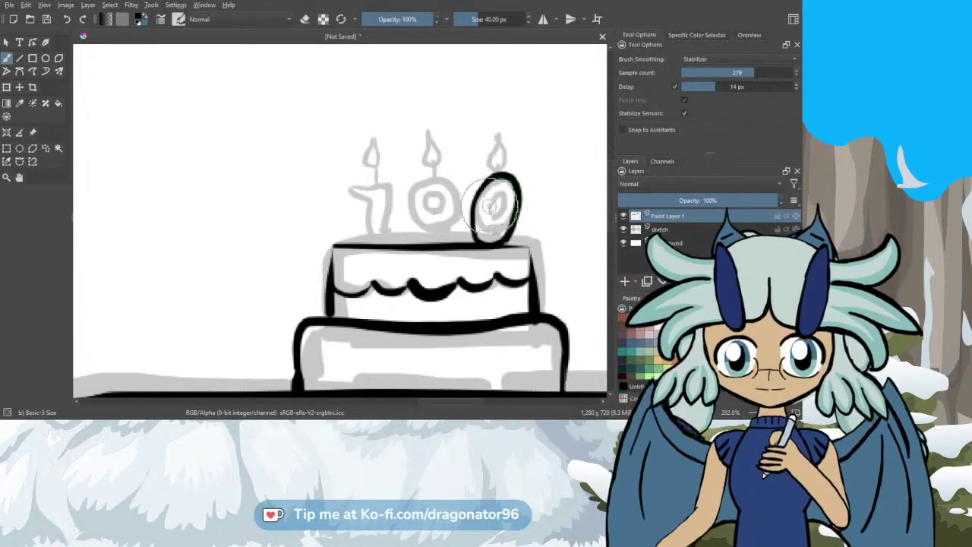
mouse_move(488, 235)
left_mouse_down()
mouse_move(492, 196)
mouse_move(507, 209)
mouse_move(501, 226)
left_mouse_up()
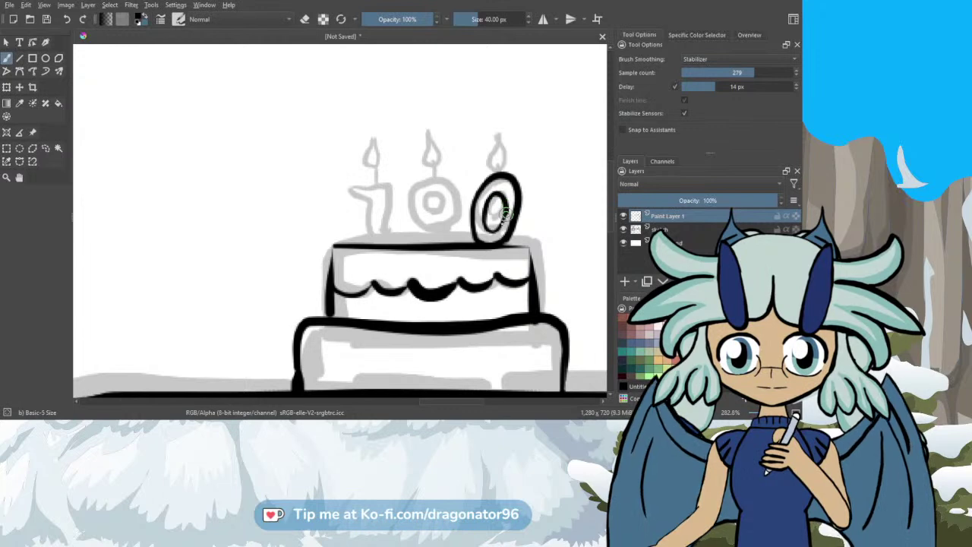
mouse_move(506, 214)
left_mouse_down()
mouse_move(494, 234)
mouse_move(486, 229)
mouse_move(483, 205)
mouse_move(498, 189)
left_mouse_up()
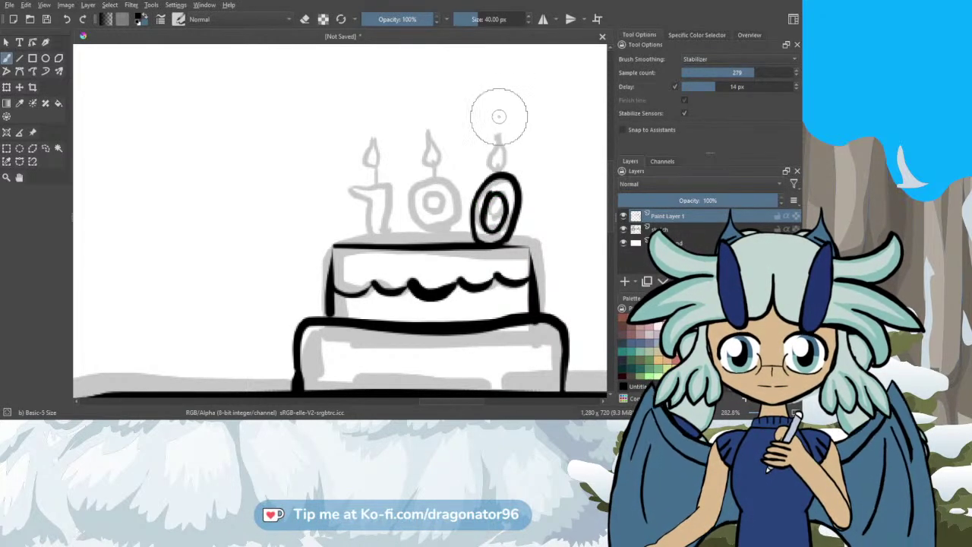
mouse_move(499, 116)
left_mouse_down()
mouse_move(487, 161)
mouse_move(505, 174)
mouse_move(516, 162)
mouse_move(500, 117)
left_mouse_up()
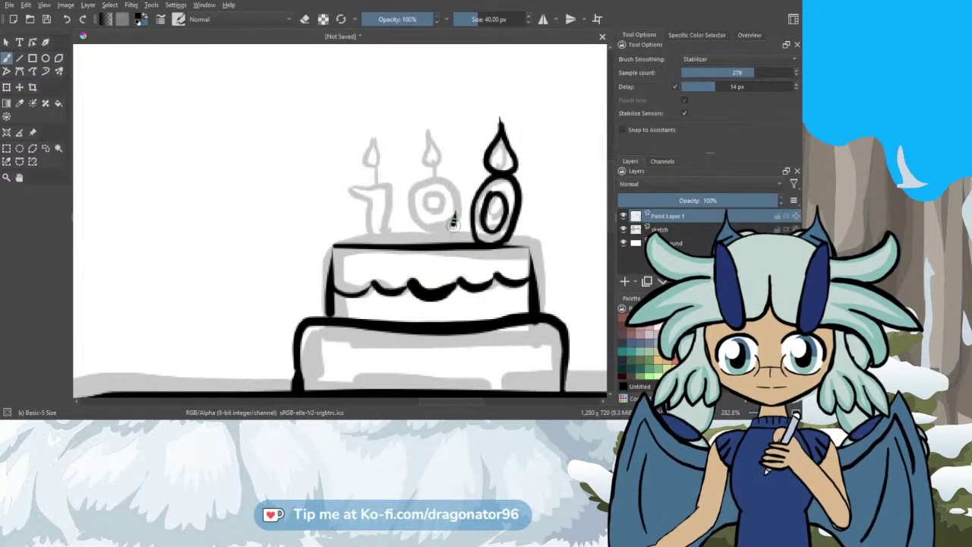
Step: Ink the middle zero candle as an outer and an inner oval and add its teardrop flame on top
mouse_move(452, 222)
left_mouse_down()
mouse_move(440, 243)
mouse_move(424, 246)
mouse_move(411, 232)
mouse_move(415, 178)
mouse_move(450, 173)
mouse_move(462, 199)
mouse_move(442, 242)
left_mouse_up()
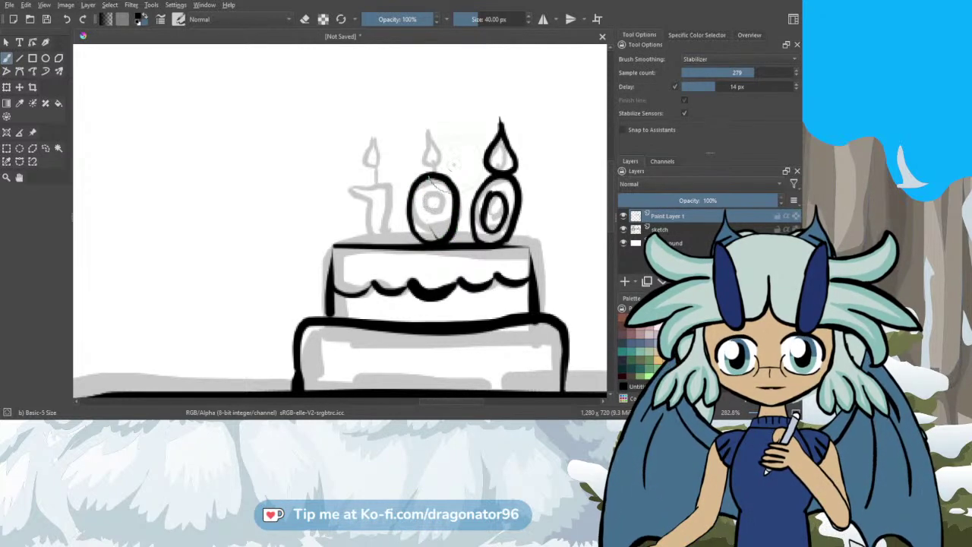
key("e")
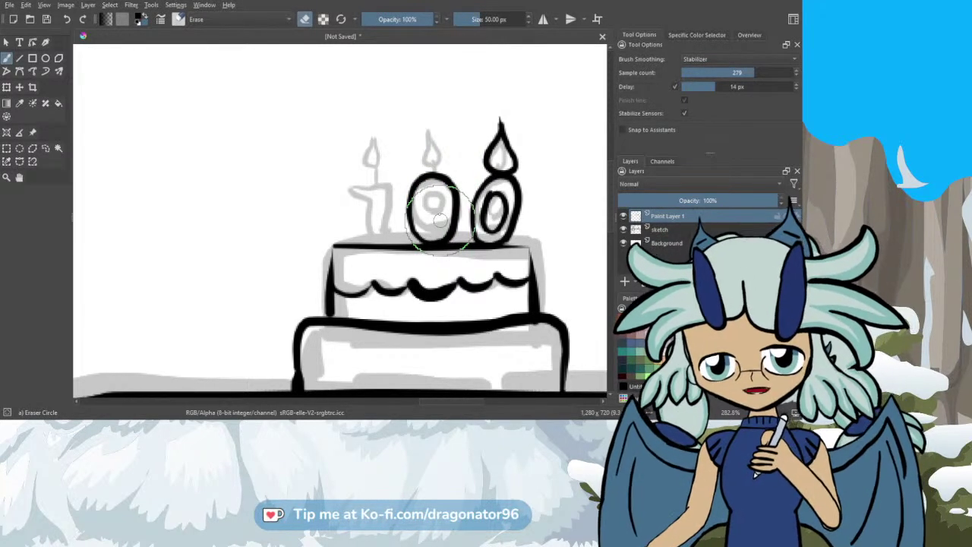
key("e")
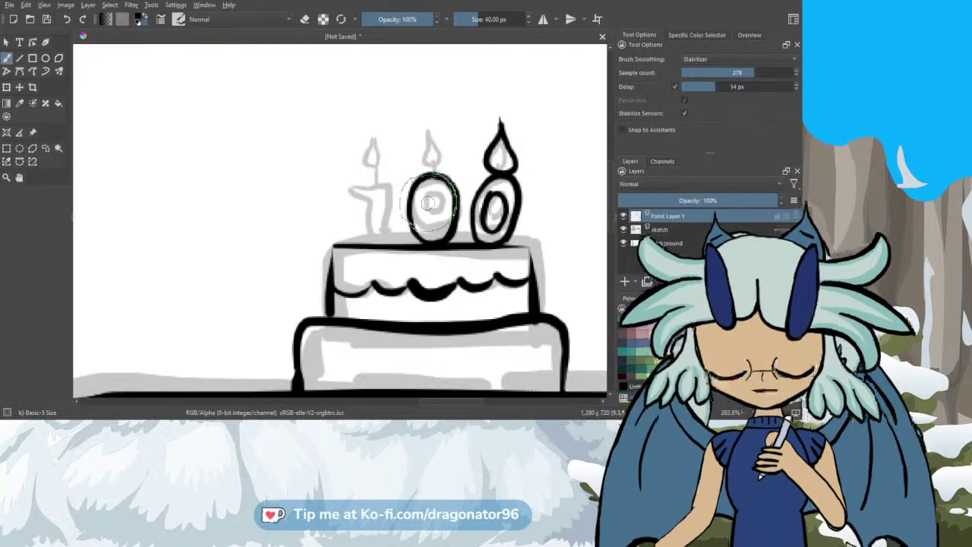
mouse_move(432, 175)
left_mouse_down()
mouse_move(410, 220)
mouse_move(433, 176)
left_mouse_up()
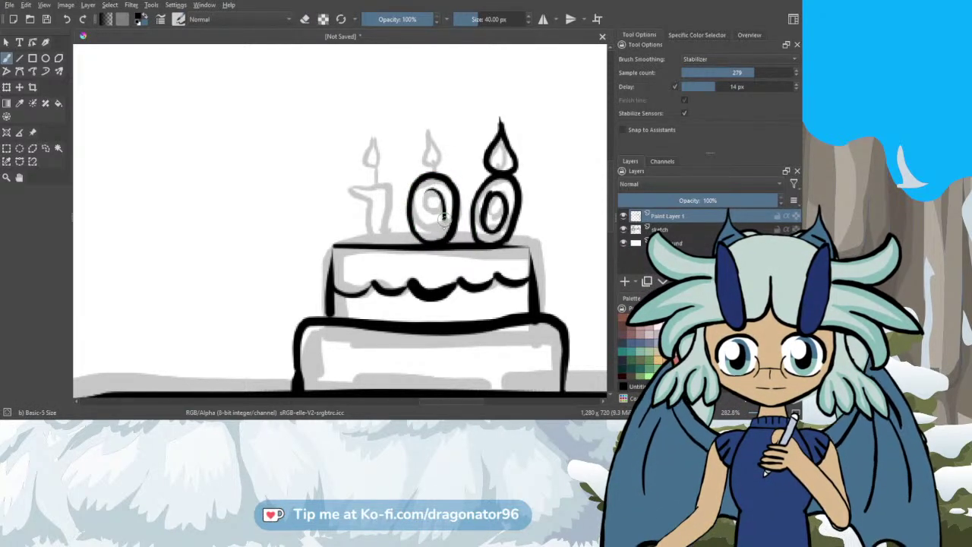
mouse_move(445, 217)
left_mouse_down()
mouse_move(442, 231)
mouse_move(423, 237)
mouse_move(424, 199)
left_mouse_up()
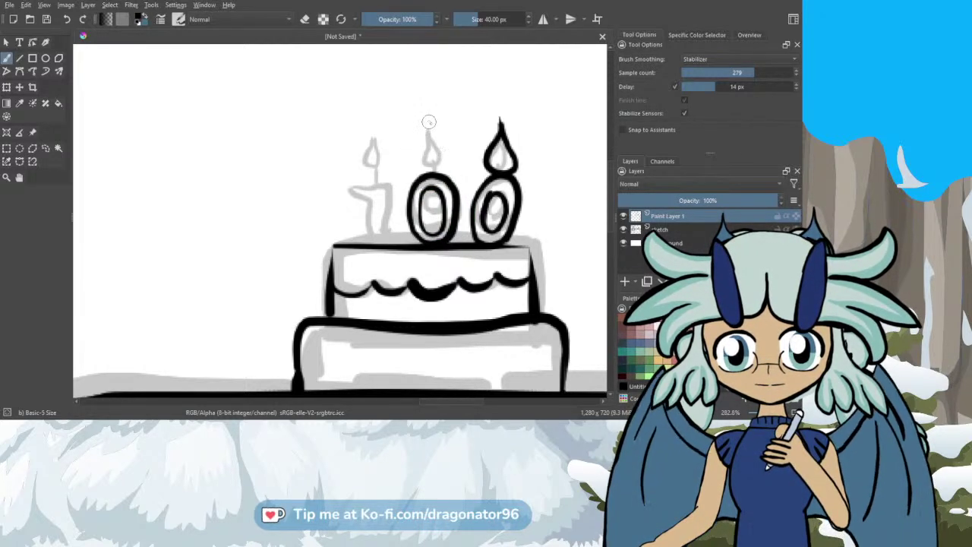
left_click_drag(429, 123, 426, 144)
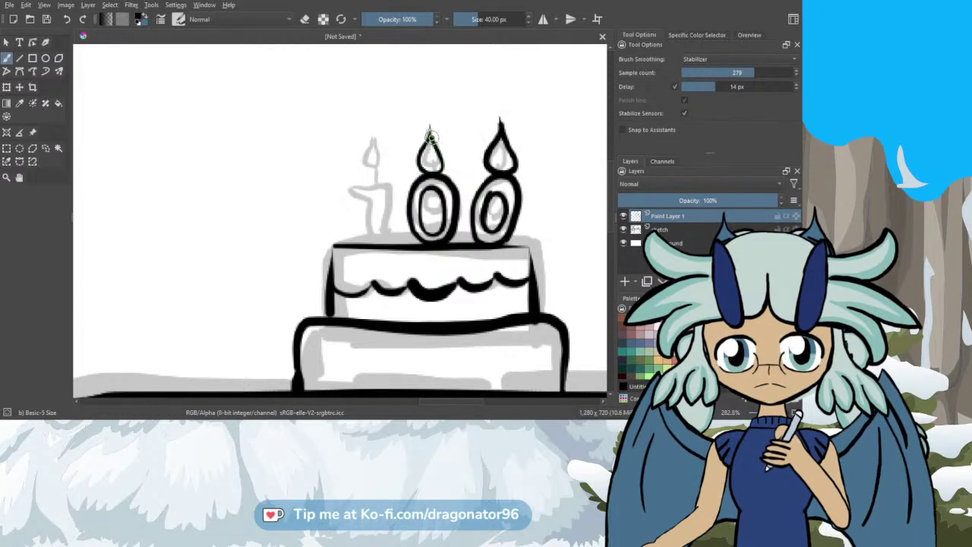
left_click_drag(430, 137, 423, 175)
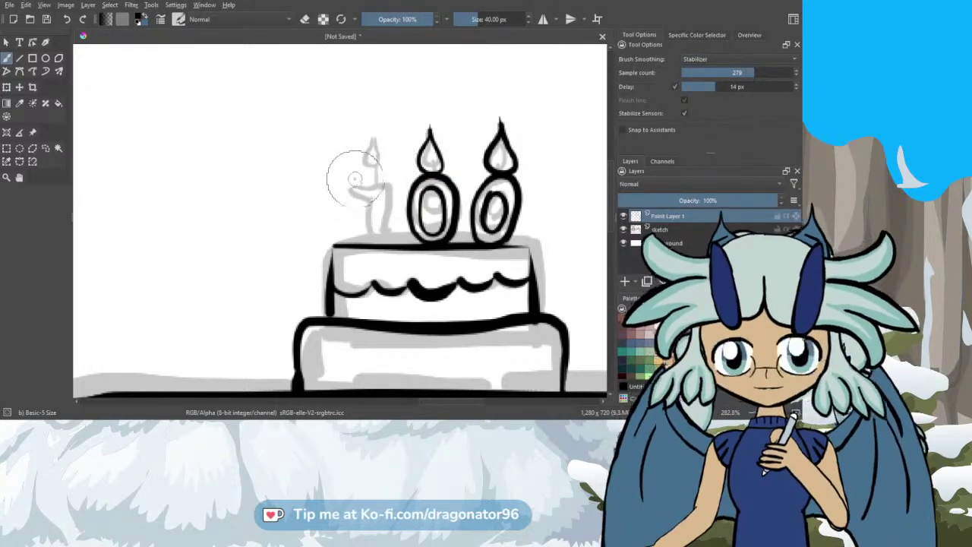
Step: Ink the outline of the number 1 candle with its flag, stem and base, and add a flame above it
mouse_move(344, 172)
left_mouse_down()
mouse_move(383, 175)
mouse_move(388, 236)
mouse_move(398, 235)
left_mouse_up()
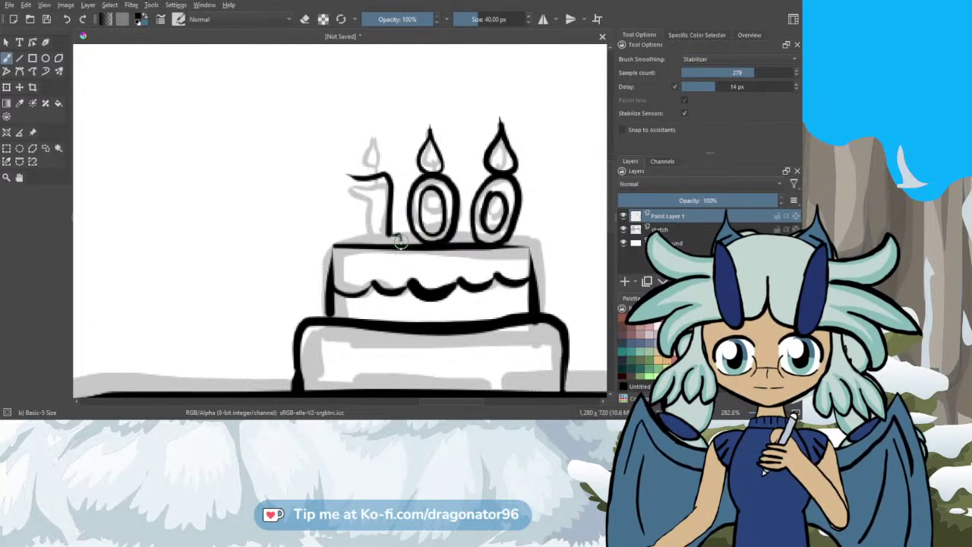
left_click_drag(401, 243, 375, 238)
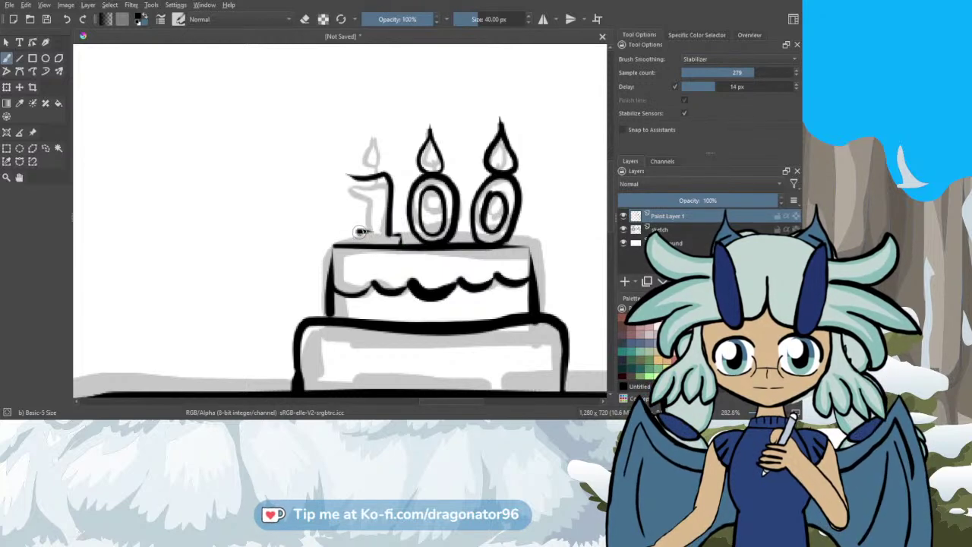
left_click_drag(357, 240, 357, 247)
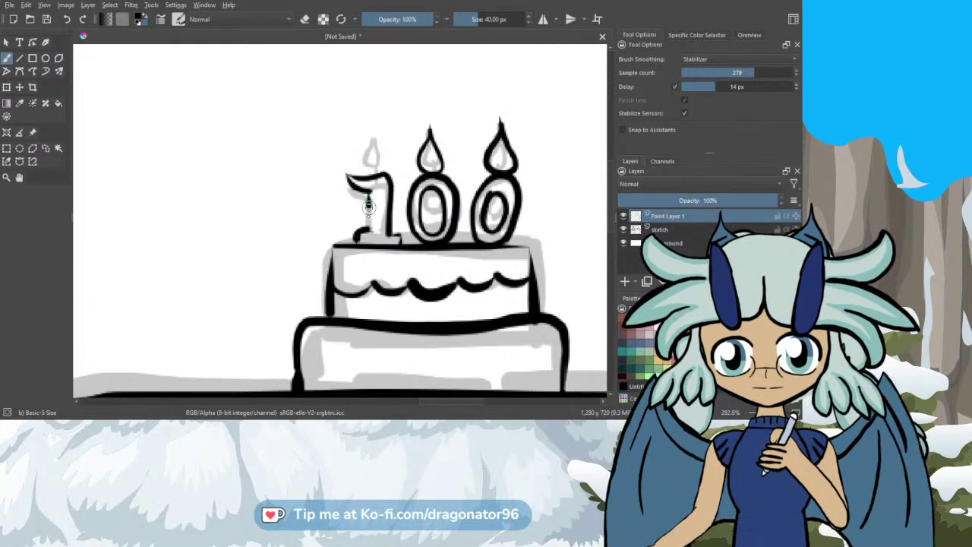
left_click_drag(368, 205, 367, 220)
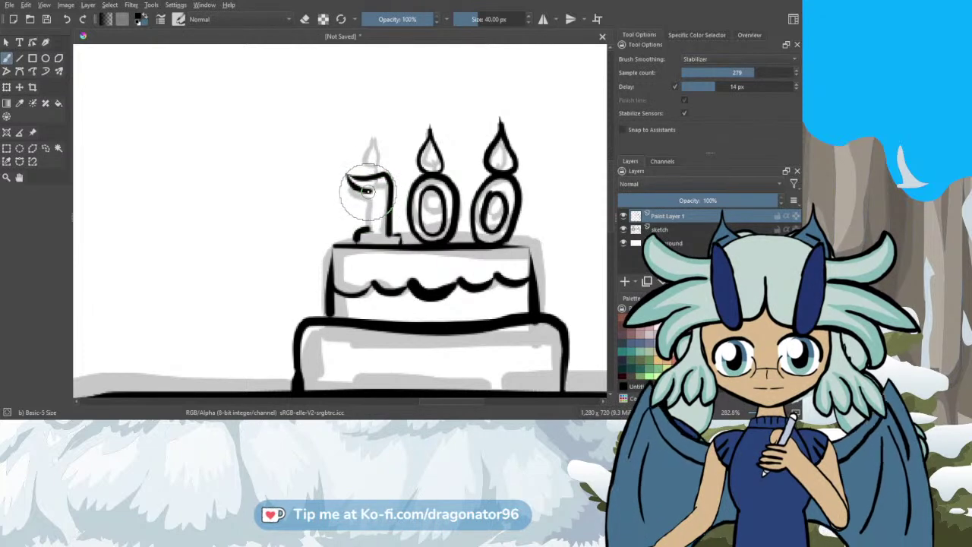
left_click_drag(369, 193, 367, 191)
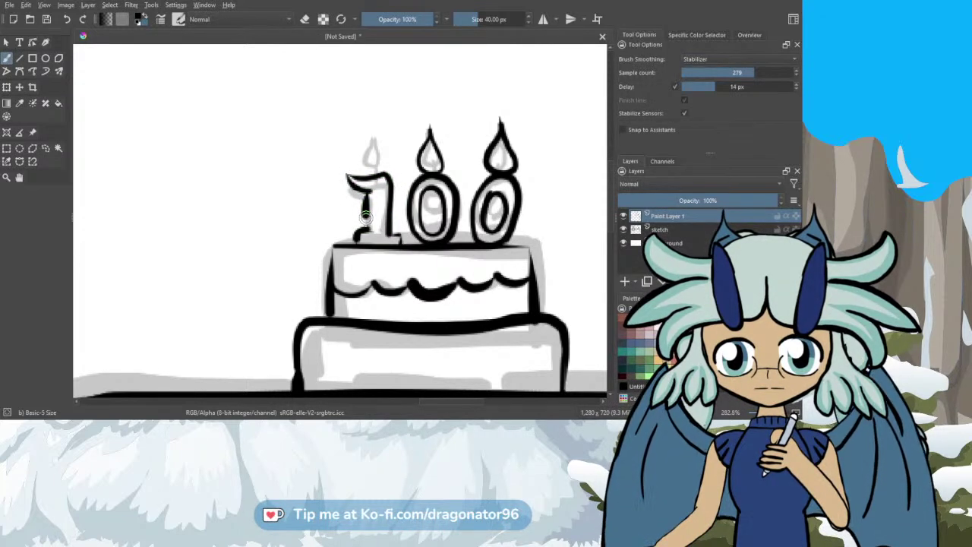
left_click_drag(366, 227, 364, 227)
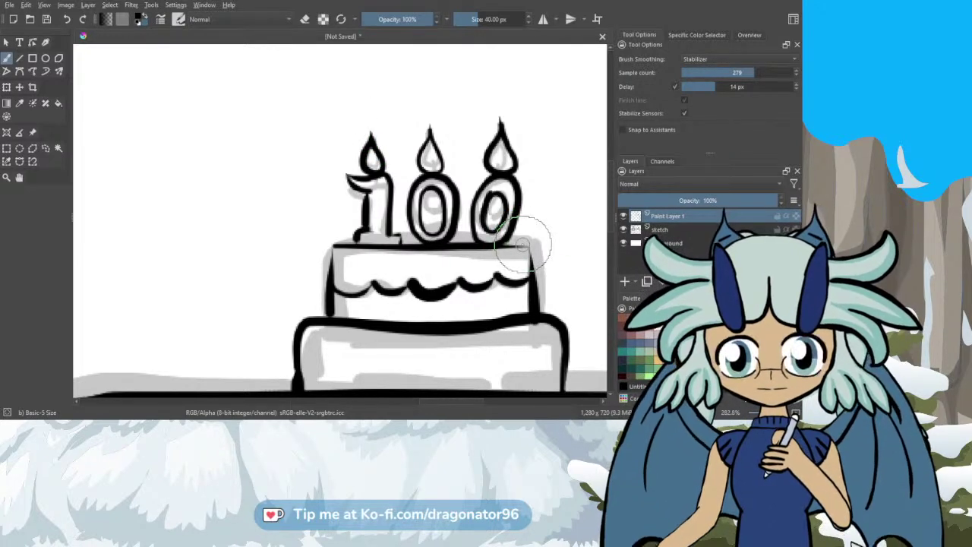
Step: Ink the character's small curved nose and the first angled strokes of both squeezed-shut eyes over the sketched face
scroll(522, 243, "down", 6)
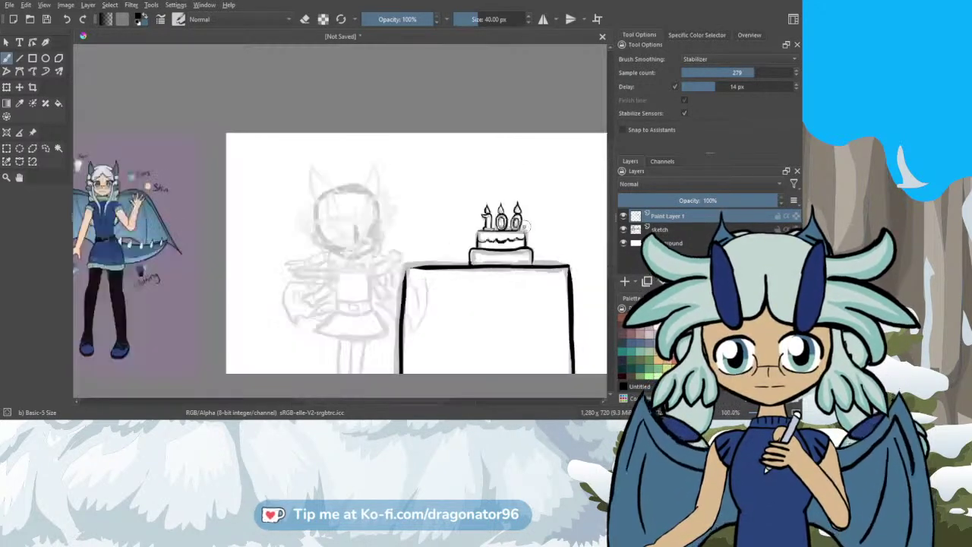
scroll(378, 270, "up", 1)
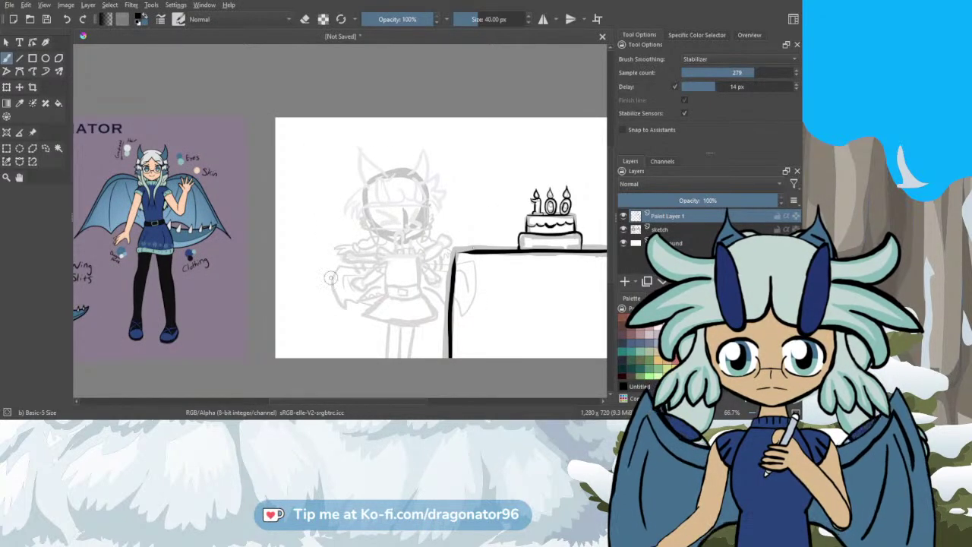
scroll(393, 191, "up", 2)
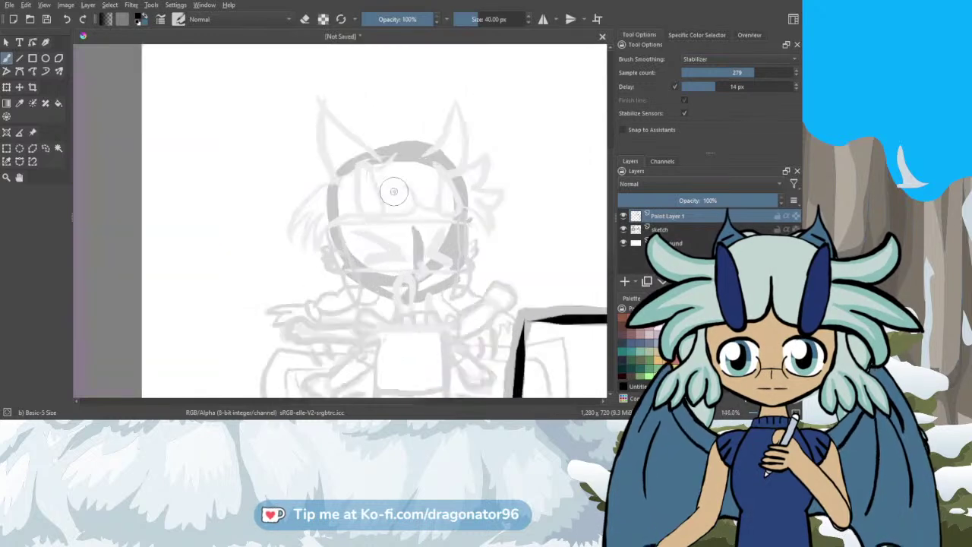
scroll(417, 264, "up", 2)
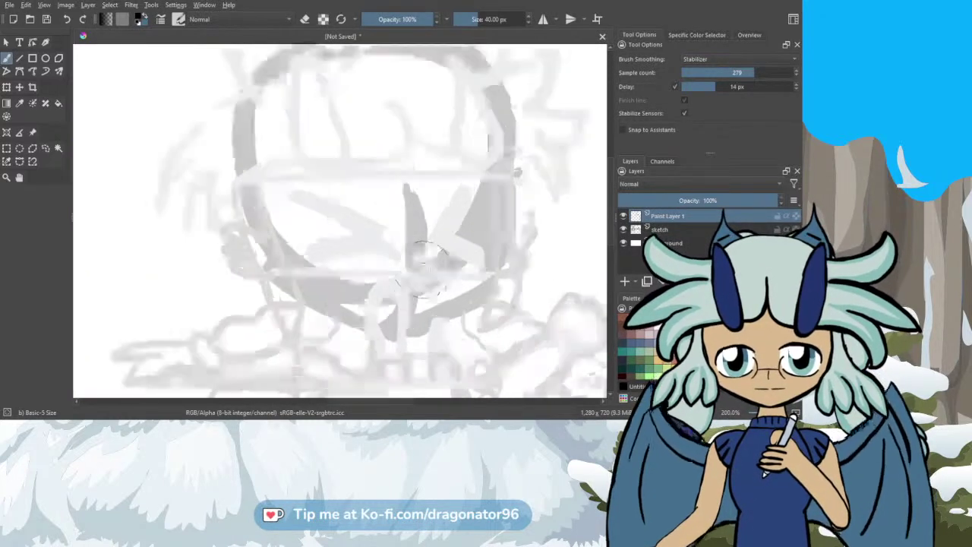
scroll(420, 264, "up", 1)
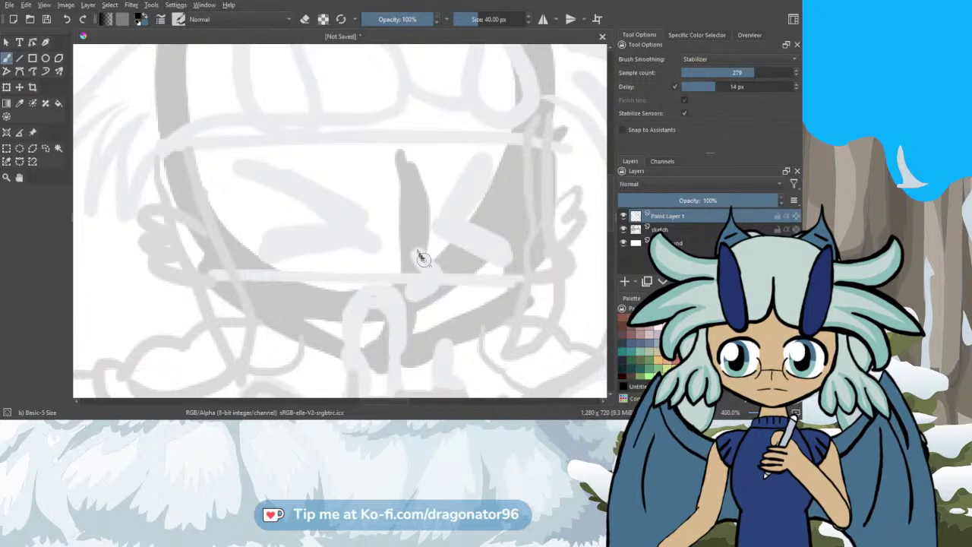
mouse_move(423, 259)
left_mouse_down()
mouse_move(432, 267)
mouse_move(418, 286)
left_mouse_up()
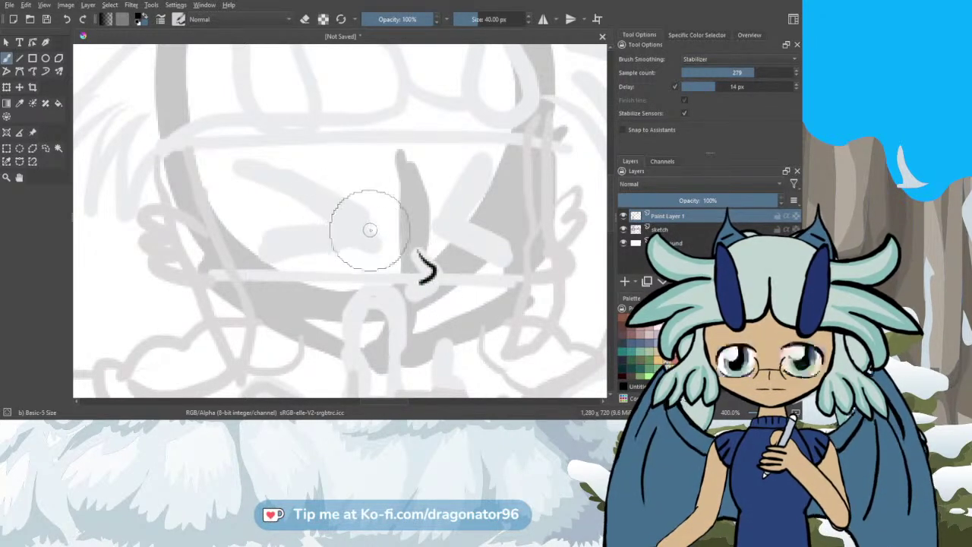
mouse_move(379, 235)
left_mouse_down()
mouse_move(325, 193)
mouse_move(231, 161)
left_mouse_up()
left_click_drag(378, 240, 266, 254)
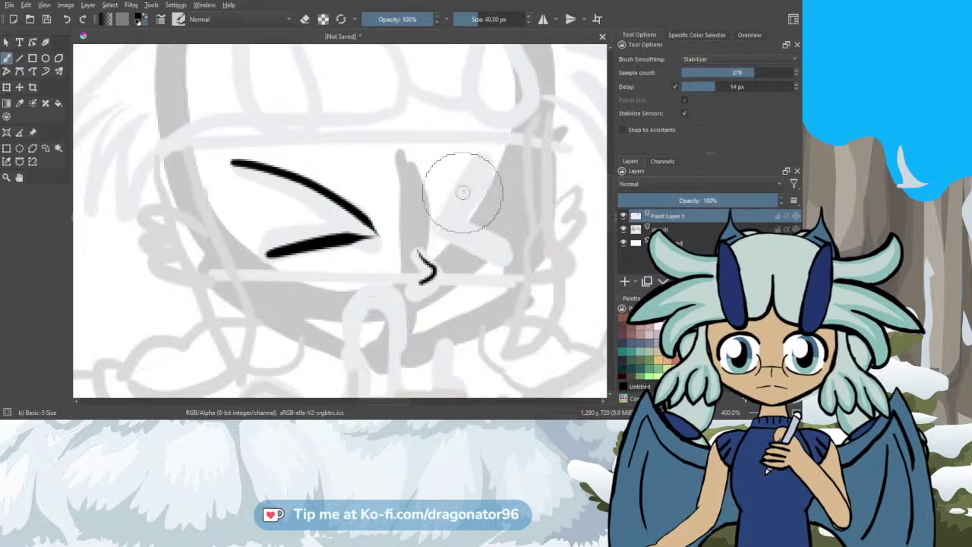
mouse_move(486, 161)
left_mouse_down()
mouse_move(440, 215)
mouse_move(456, 237)
mouse_move(505, 263)
left_mouse_up()
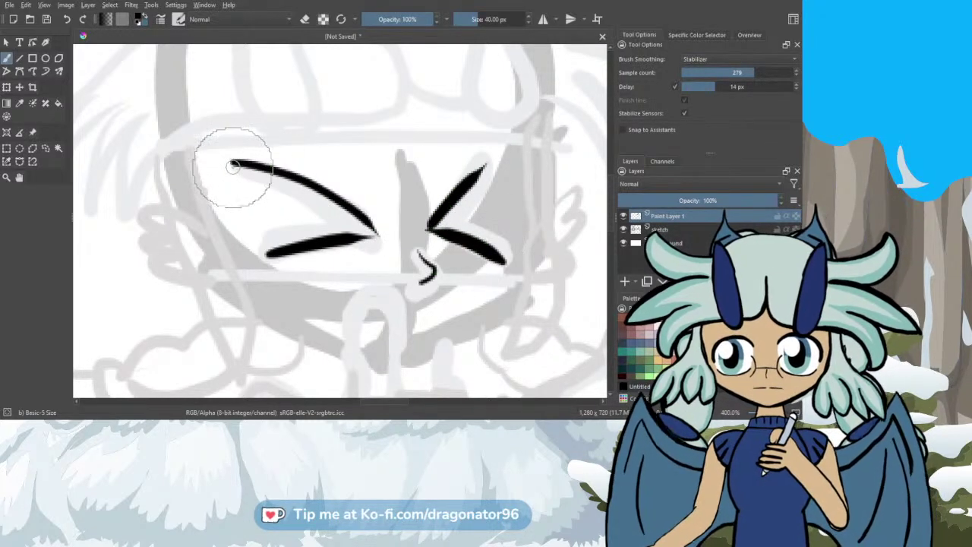
Step: Thicken both squeezed-shut eyes with a second inner contour and fill the gaps solid black
mouse_move(238, 167)
left_mouse_down()
mouse_move(353, 227)
mouse_move(253, 246)
mouse_move(268, 254)
mouse_move(258, 245)
left_mouse_up()
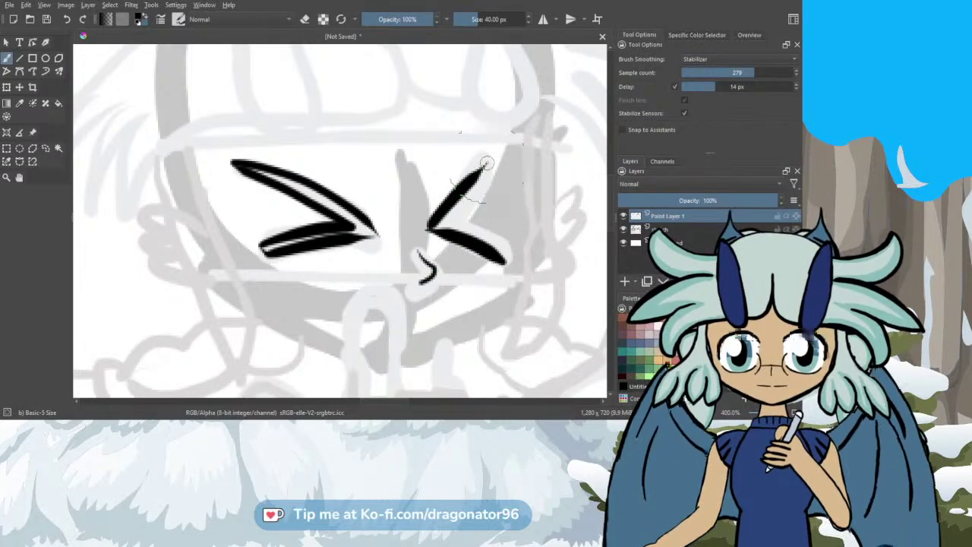
mouse_move(486, 163)
left_mouse_down()
mouse_move(454, 222)
mouse_move(498, 237)
mouse_move(506, 262)
left_mouse_up()
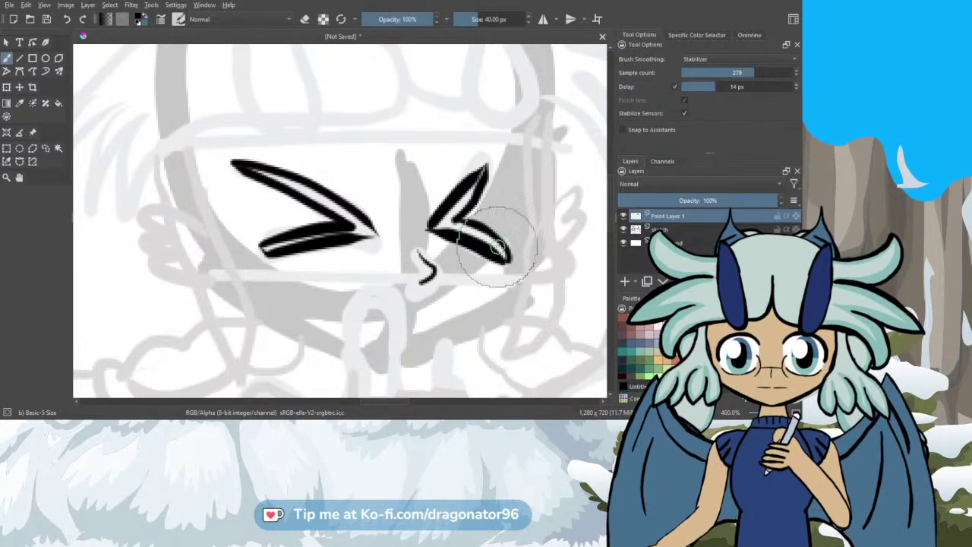
mouse_move(483, 165)
left_mouse_down()
mouse_move(437, 227)
mouse_move(506, 257)
mouse_move(486, 237)
mouse_move(507, 261)
mouse_move(482, 234)
mouse_move(440, 220)
mouse_move(486, 164)
left_mouse_up()
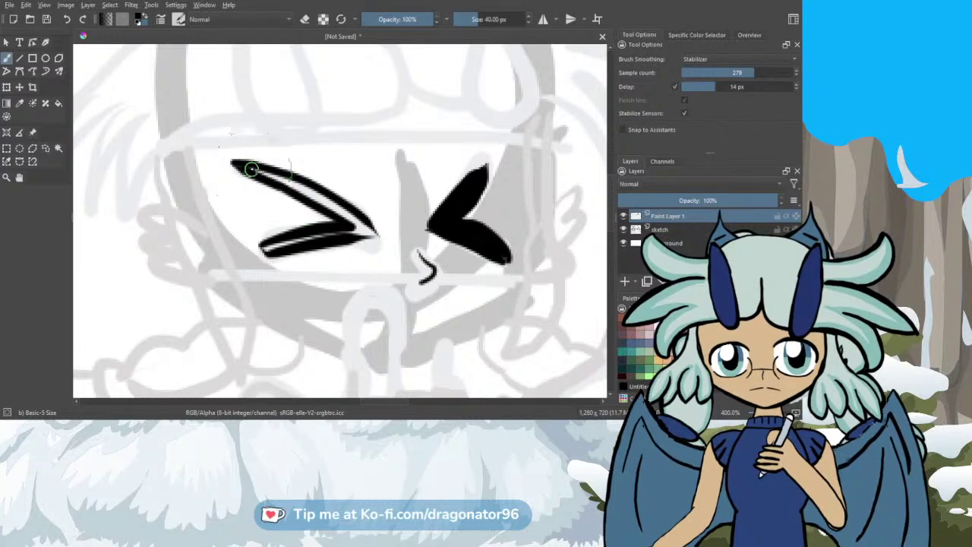
mouse_move(250, 169)
left_mouse_down()
mouse_move(372, 236)
mouse_move(331, 202)
mouse_move(253, 167)
mouse_move(370, 230)
left_mouse_up()
mouse_move(291, 241)
left_mouse_down()
mouse_move(262, 245)
mouse_move(369, 230)
mouse_move(267, 245)
left_mouse_up()
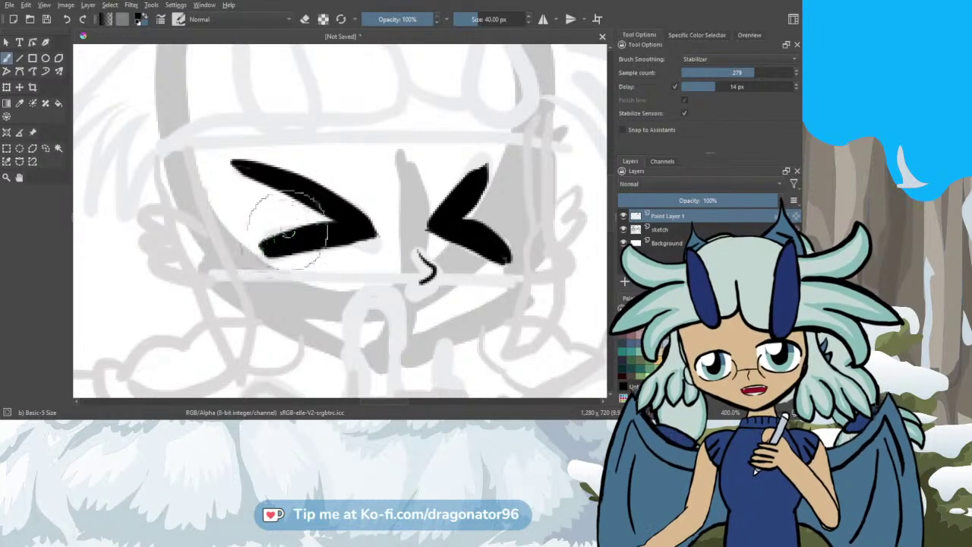
Step: Touch up the lower tip of the squeezed-shut eye right of the nose with a short black stroke
scroll(398, 180, "down", 1)
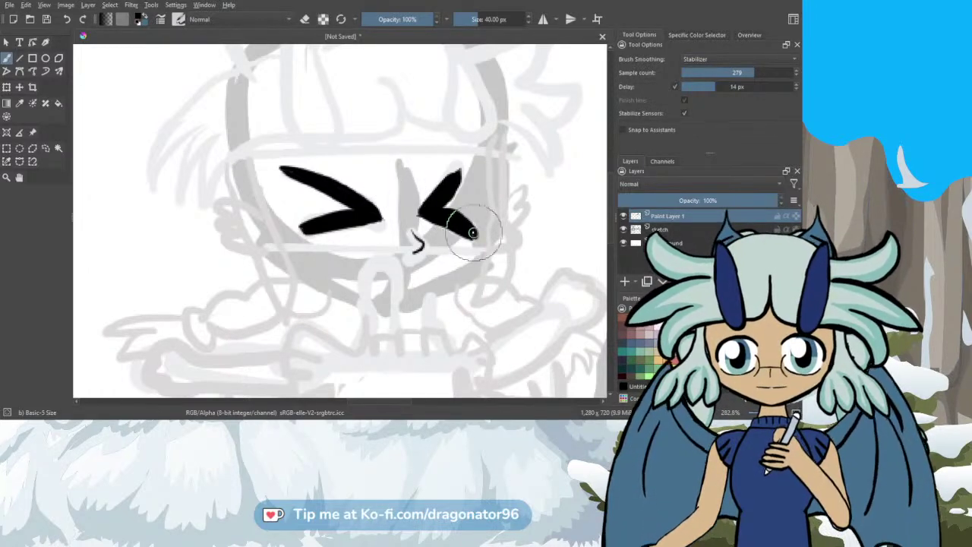
scroll(470, 232, "up", 3)
mouse_move(467, 232)
left_mouse_down()
mouse_move(458, 226)
mouse_move(475, 240)
left_mouse_up()
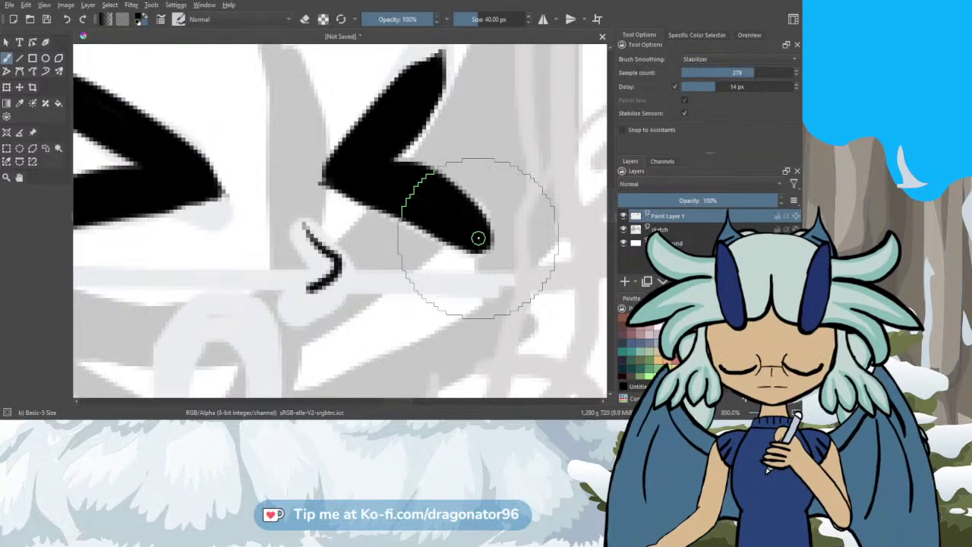
scroll(478, 238, "down", 5)
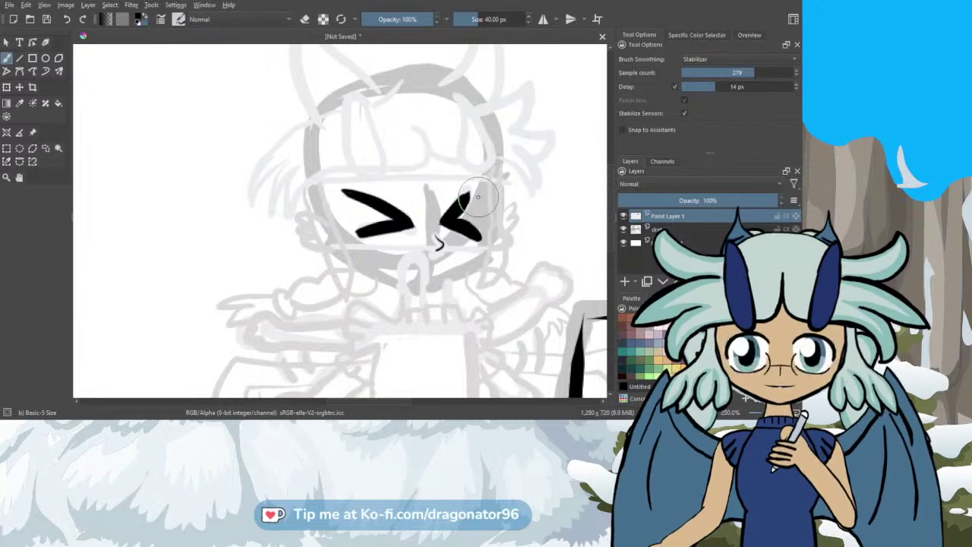
scroll(480, 202, "up", 1)
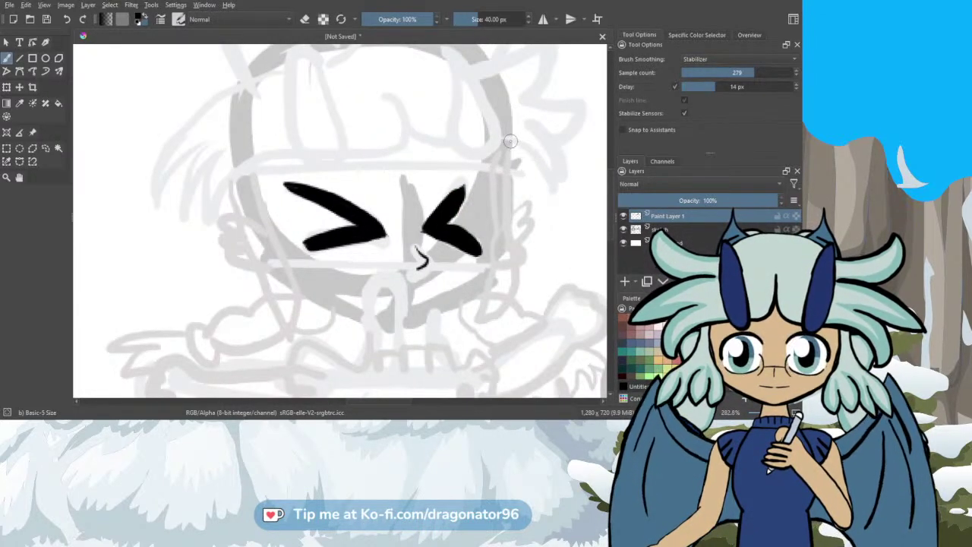
Step: Ink the long hair strand curving out from the right temple, and the face outline from that temple down to the chin
mouse_move(510, 146)
left_mouse_down()
mouse_move(521, 186)
mouse_move(576, 218)
mouse_move(593, 262)
left_mouse_up()
key("ctrl+z")
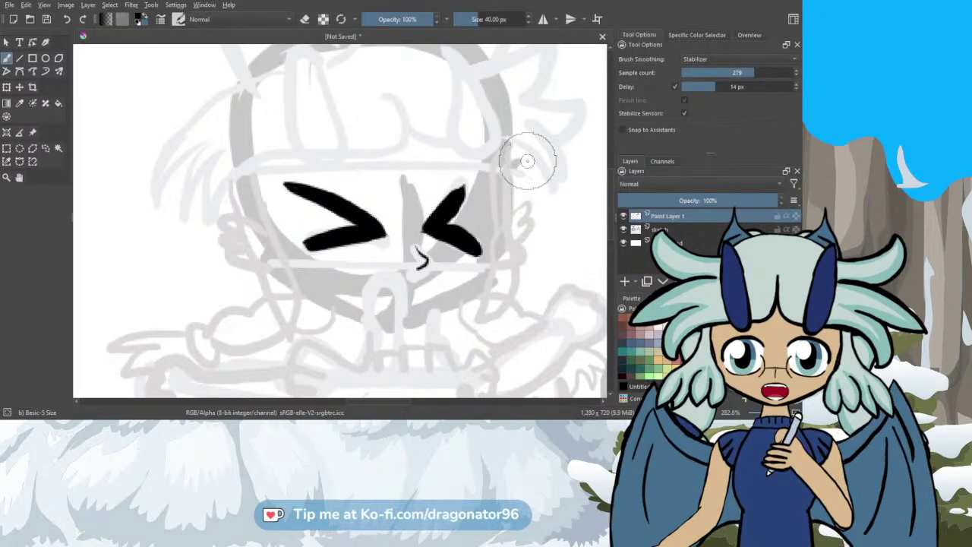
scroll(527, 160, "down", 1)
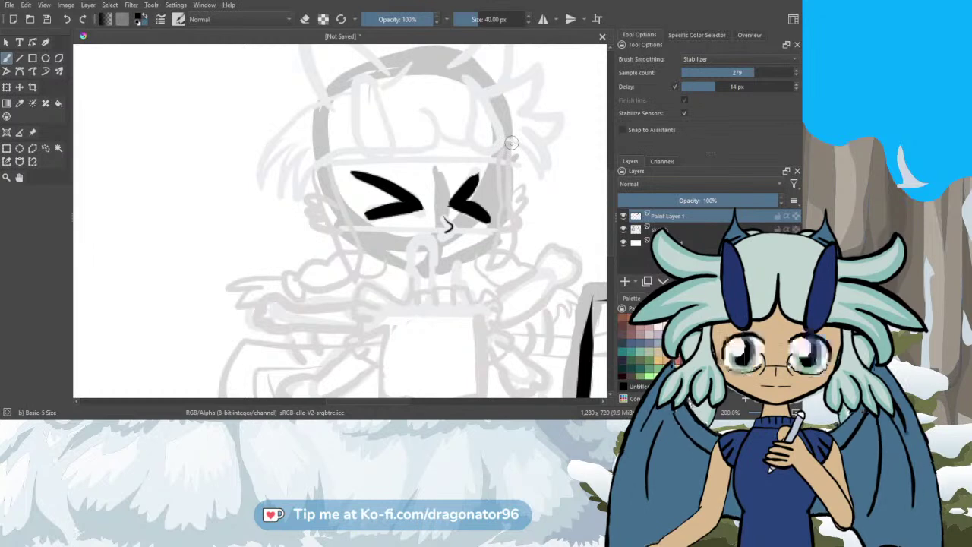
left_click_drag(512, 161, 558, 225)
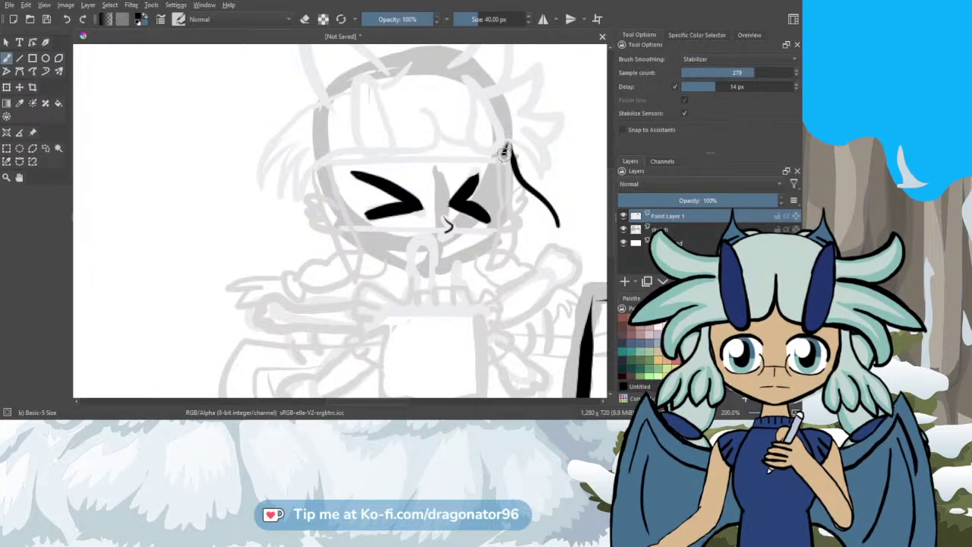
left_click_drag(503, 152, 500, 232)
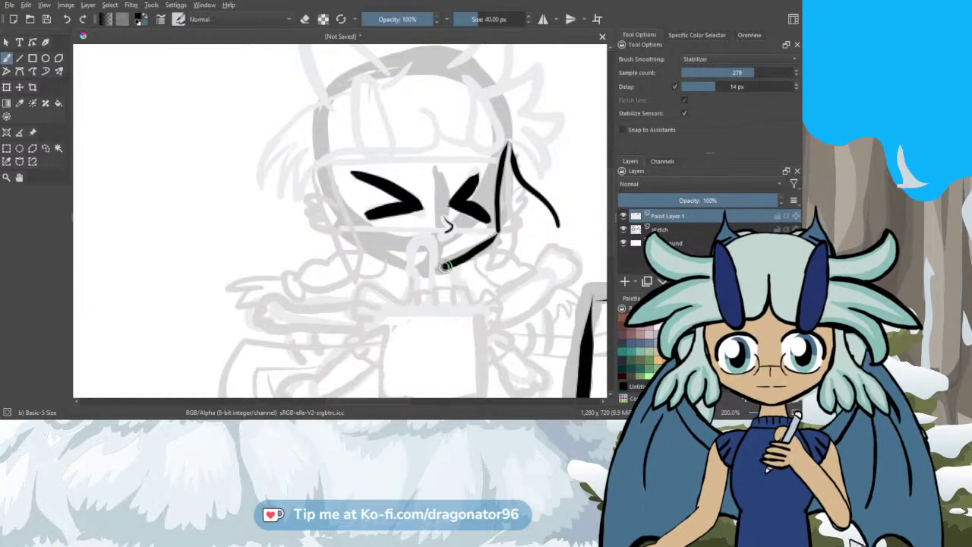
left_click_drag(437, 267, 430, 258)
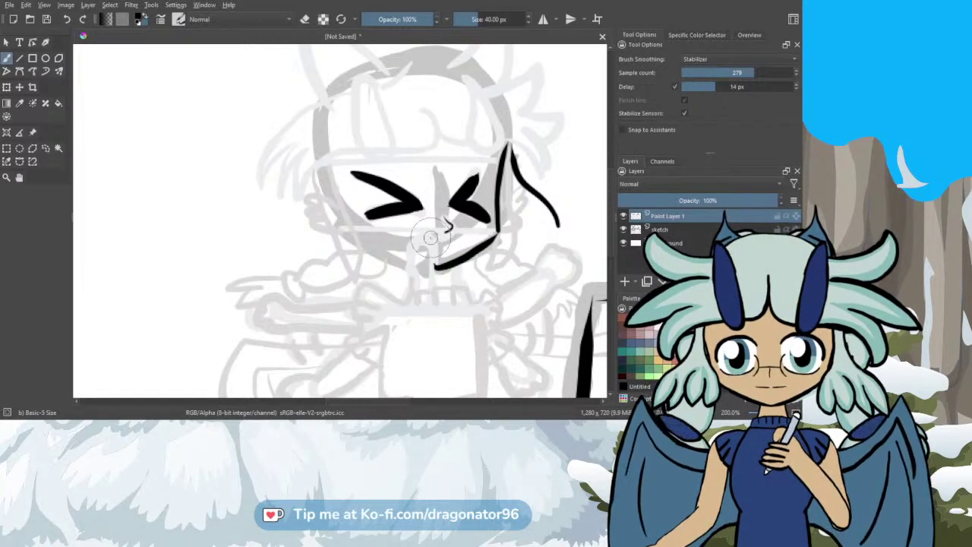
Step: Ink the left side of the face as one curve from temple to chin, meeting the inked jaw line
scroll(431, 258, "up", 1)
key("e")
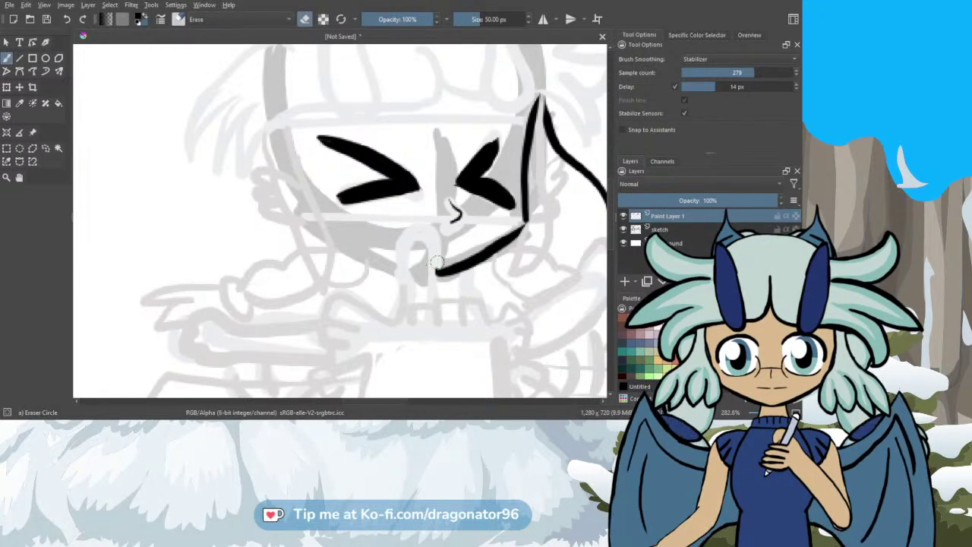
scroll(413, 261, "down", 1)
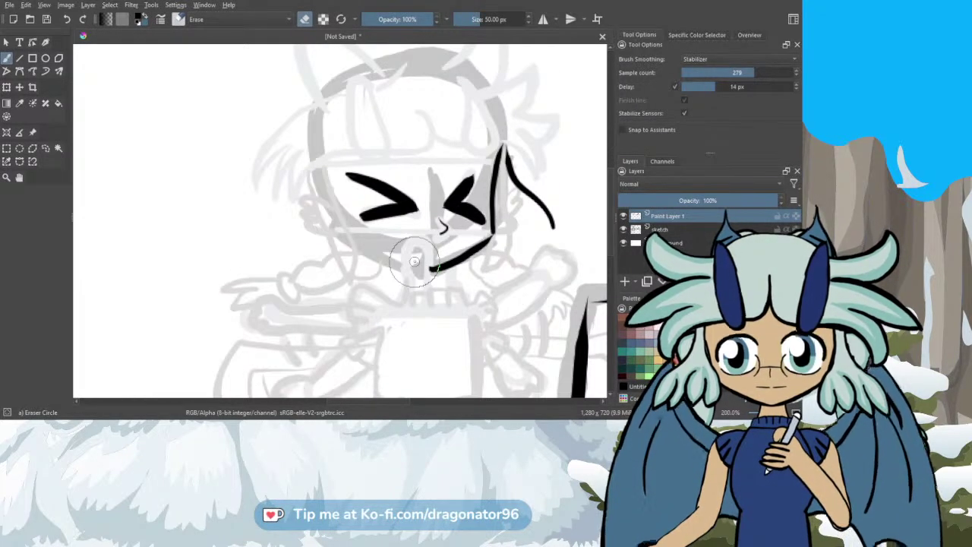
key("e")
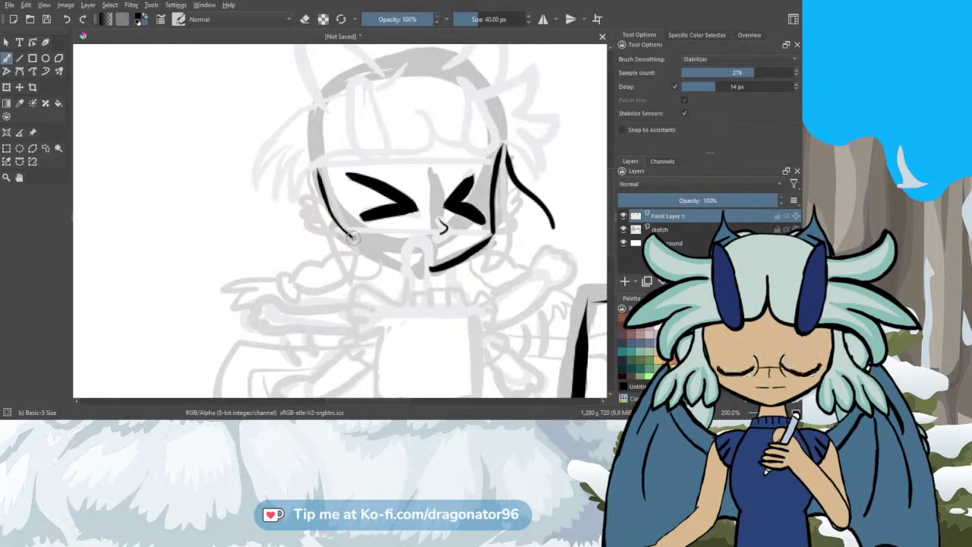
left_click_drag(352, 237, 383, 257)
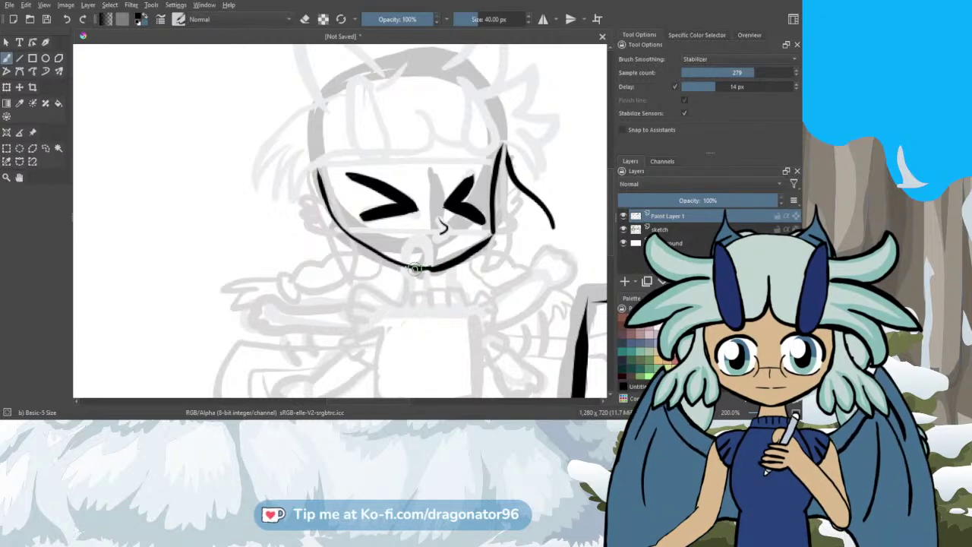
key("ctrl+z")
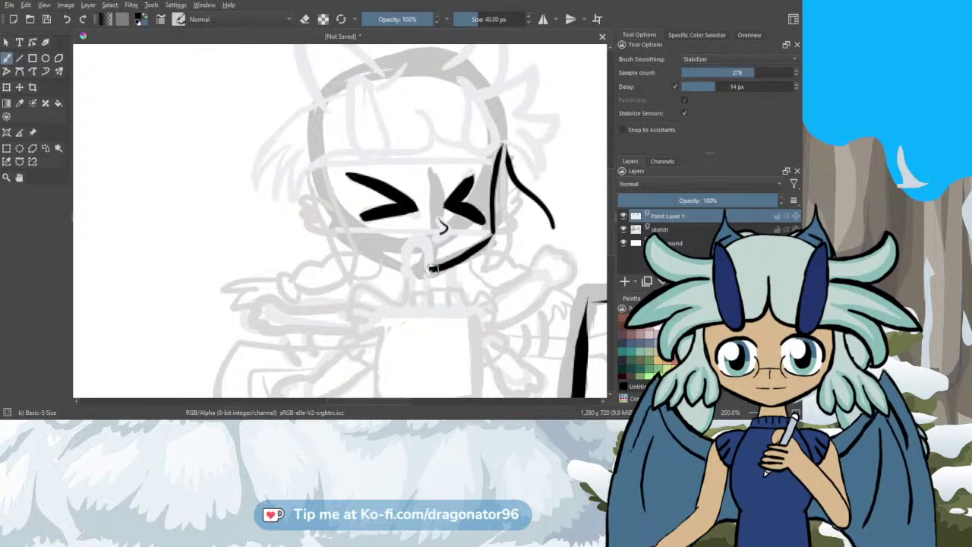
left_click_drag(379, 257, 363, 248)
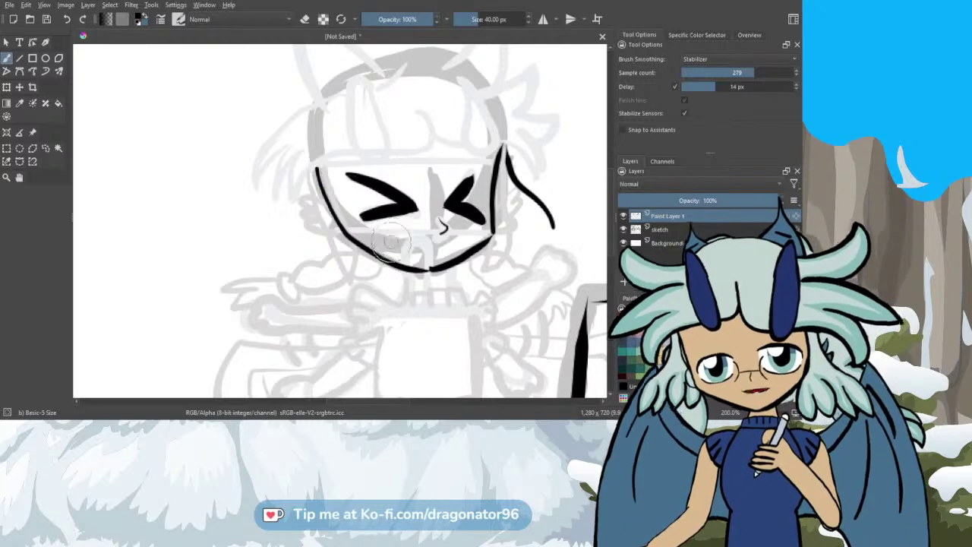
Step: Ink the open mouth as a narrow arch rising from the chin line below the nose
scroll(425, 258, "up", 2)
mouse_move(448, 271)
left_mouse_down()
mouse_move(408, 254)
mouse_move(392, 252)
mouse_move(376, 269)
mouse_move(387, 232)
mouse_move(394, 221)
mouse_move(426, 221)
mouse_move(441, 261)
left_mouse_up()
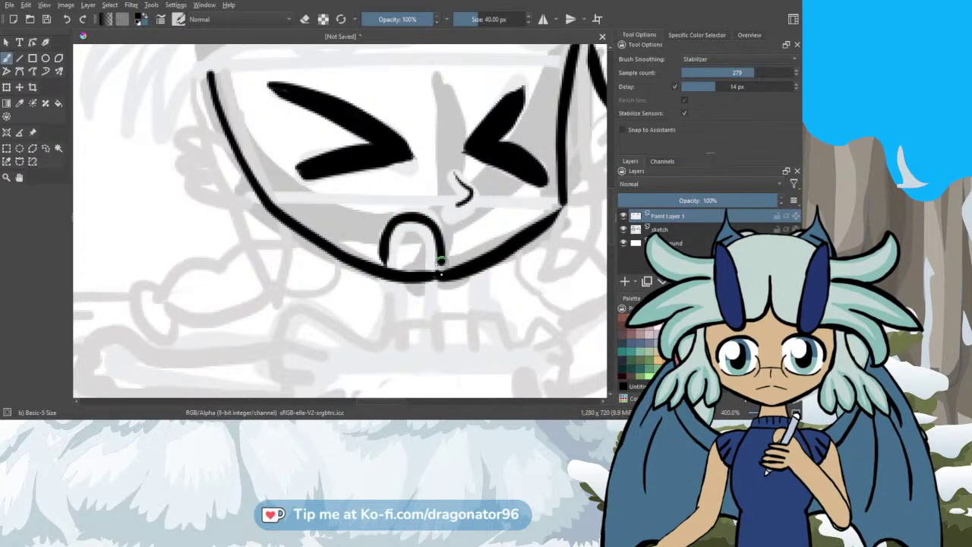
scroll(441, 262, "down", 3)
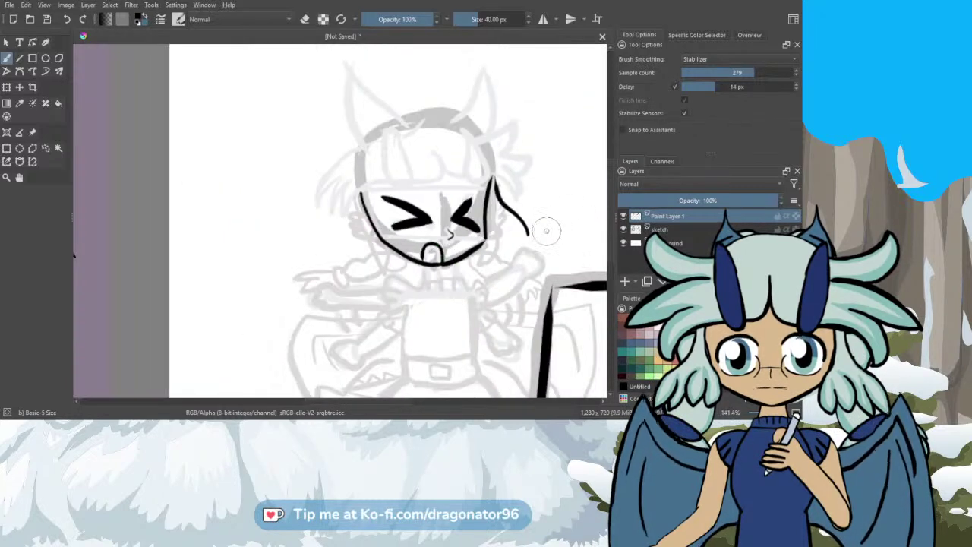
Step: Ink the spiky hair tufts flaring out on the head's right side and the small rounded locks below them beside the cheek
scroll(546, 231, "up", 2)
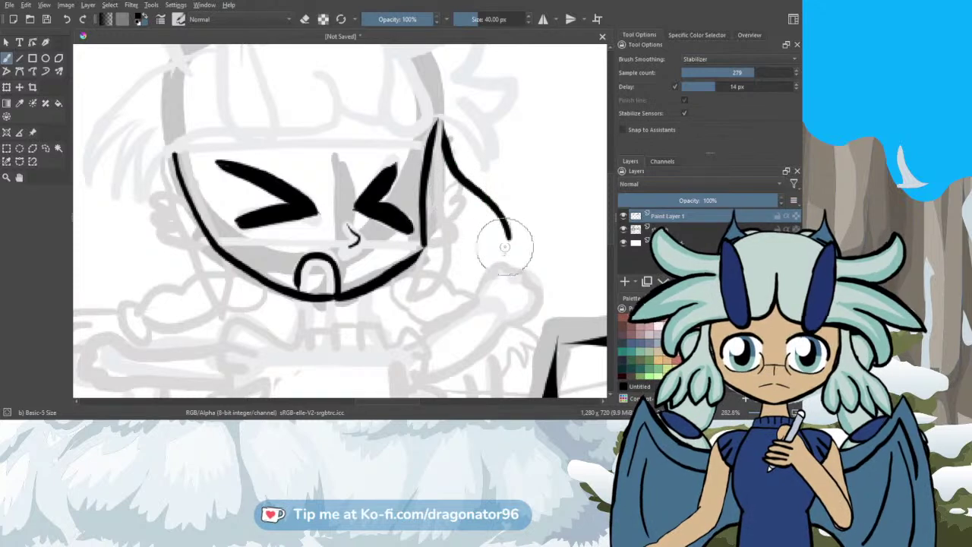
left_click_drag(505, 247, 509, 245)
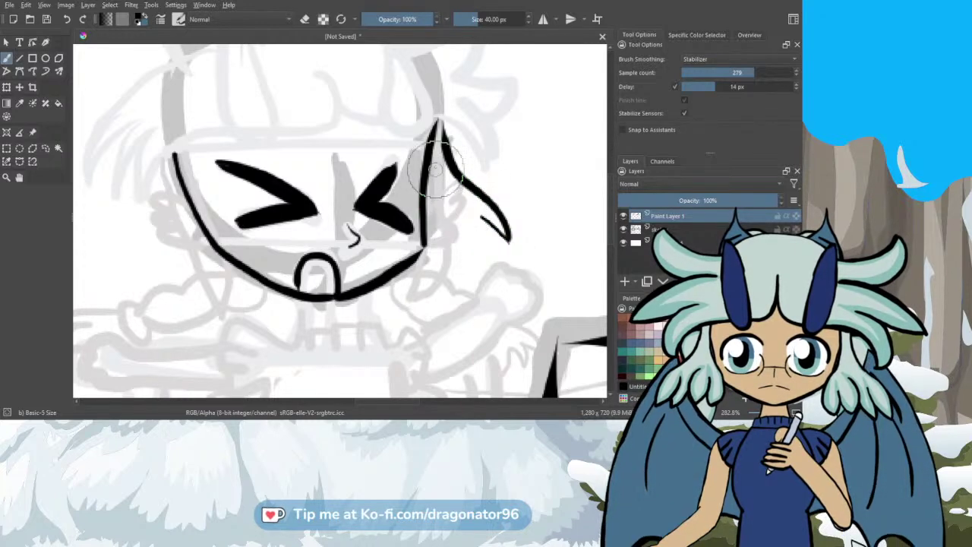
mouse_move(446, 112)
left_mouse_down()
mouse_move(445, 127)
mouse_move(505, 179)
mouse_move(450, 139)
mouse_move(441, 119)
left_mouse_up()
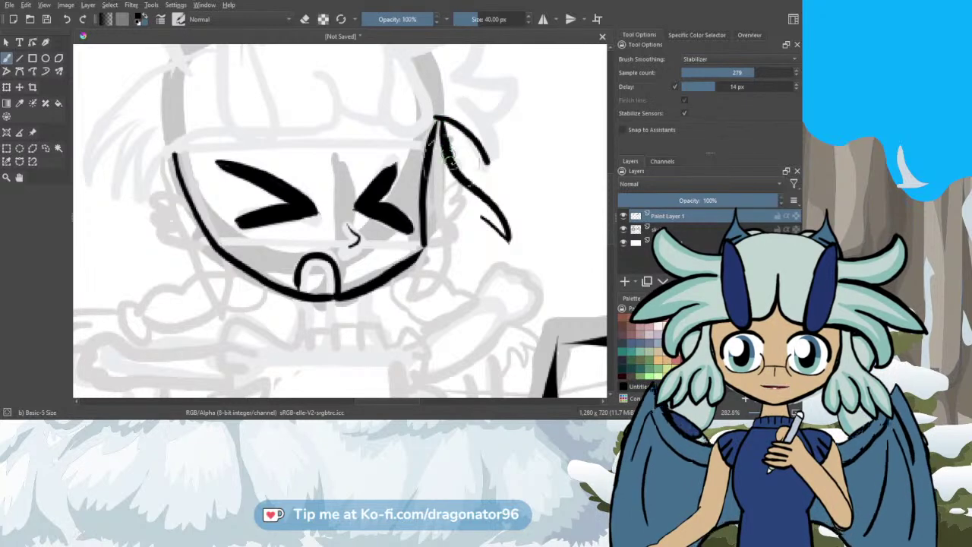
scroll(604, 258, "up", 2)
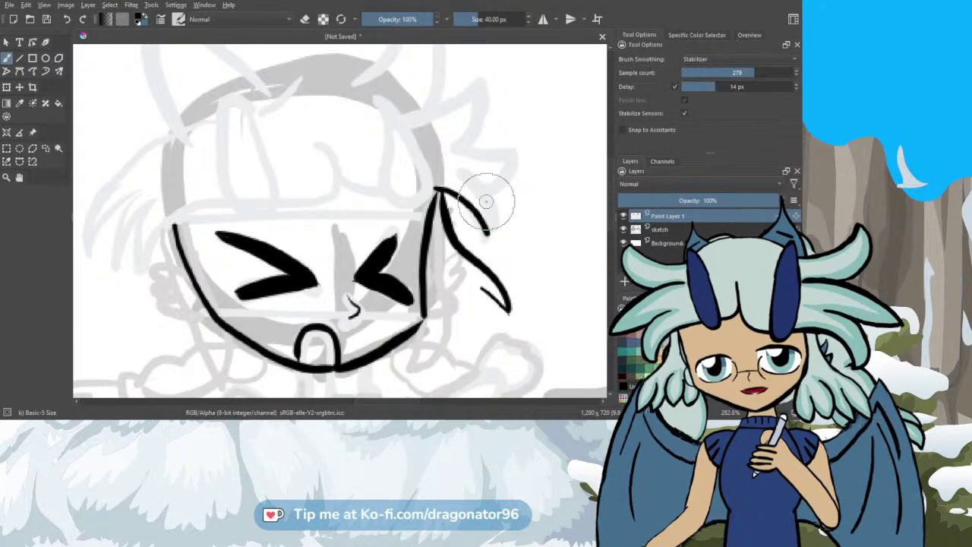
mouse_move(486, 232)
left_mouse_down()
mouse_move(496, 196)
mouse_move(465, 177)
mouse_move(517, 144)
mouse_move(524, 161)
mouse_move(507, 186)
left_mouse_up()
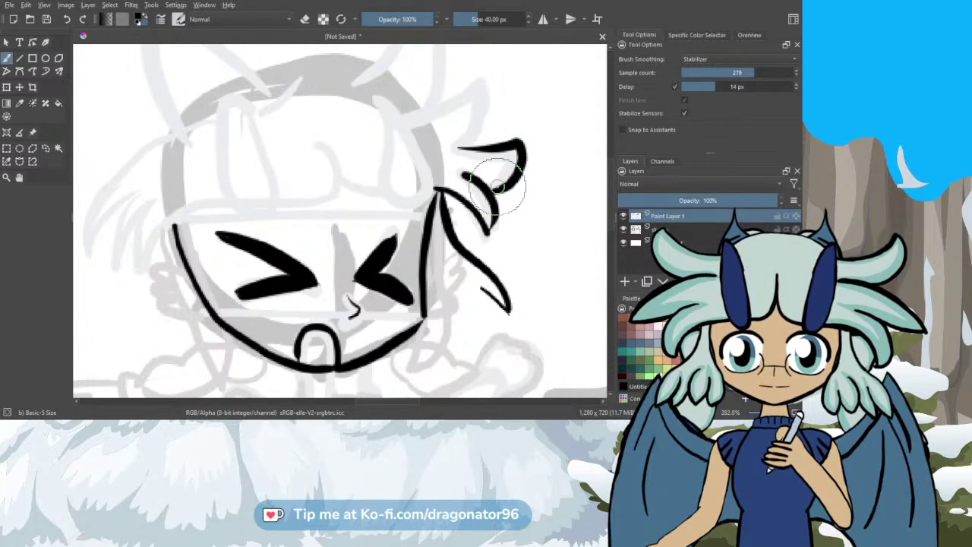
scroll(577, 225, "up", 3)
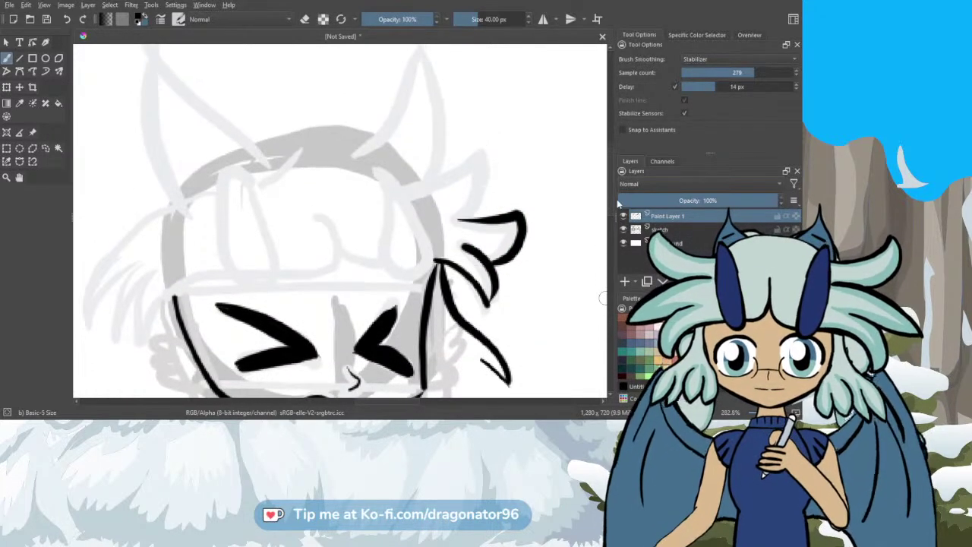
mouse_move(405, 190)
left_mouse_down()
mouse_move(465, 157)
mouse_move(481, 132)
mouse_move(488, 172)
mouse_move(458, 221)
left_mouse_up()
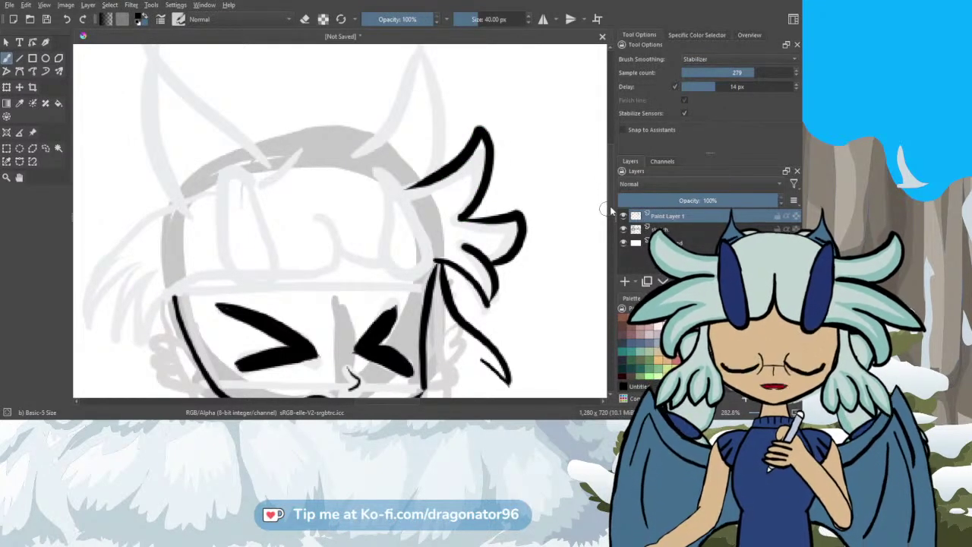
scroll(609, 206, "down", 5)
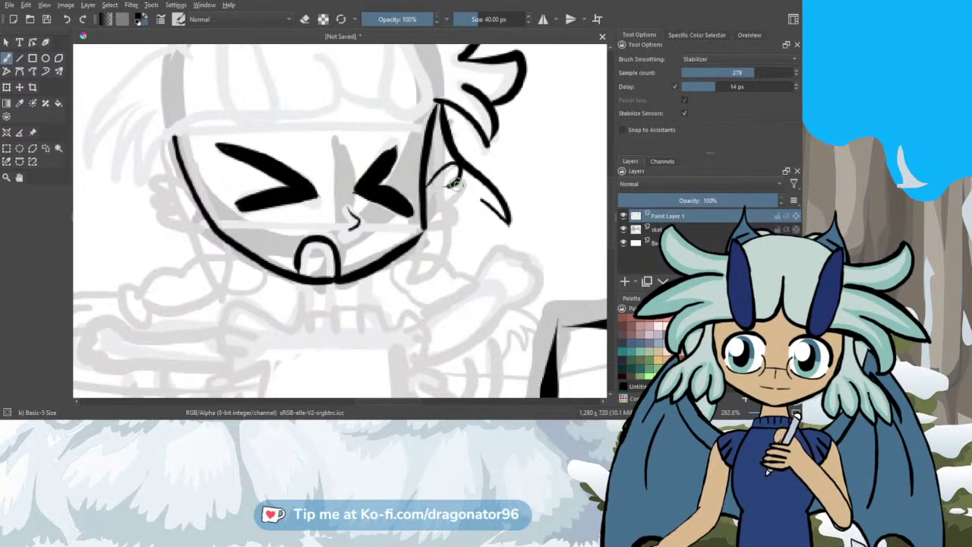
mouse_move(442, 207)
left_mouse_down()
mouse_move(424, 225)
mouse_move(493, 167)
mouse_move(483, 199)
mouse_move(494, 232)
mouse_move(468, 221)
mouse_move(460, 202)
mouse_move(462, 236)
left_mouse_up()
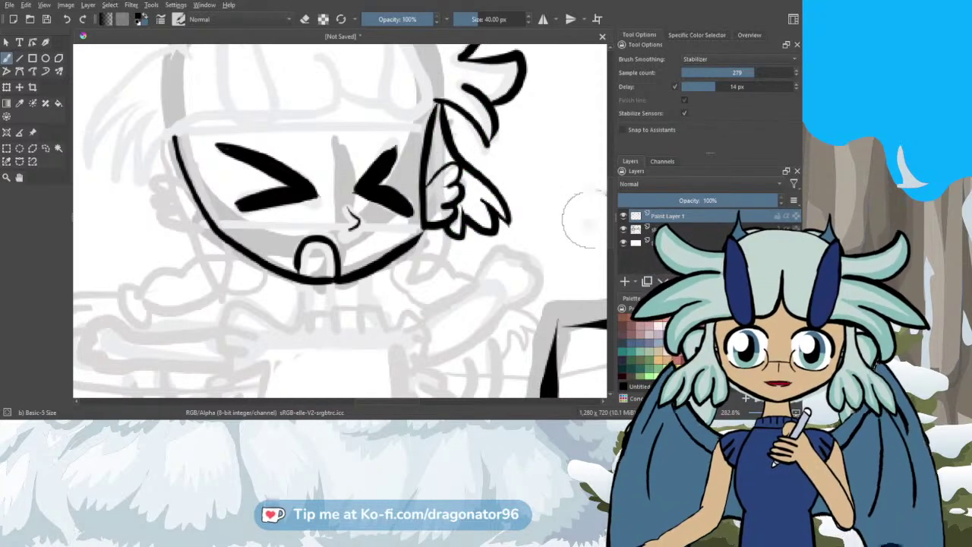
Step: Ink the closed teardrop shape hanging over the right side of the forehead beside the hair tufts
scroll(582, 211, "up", 5)
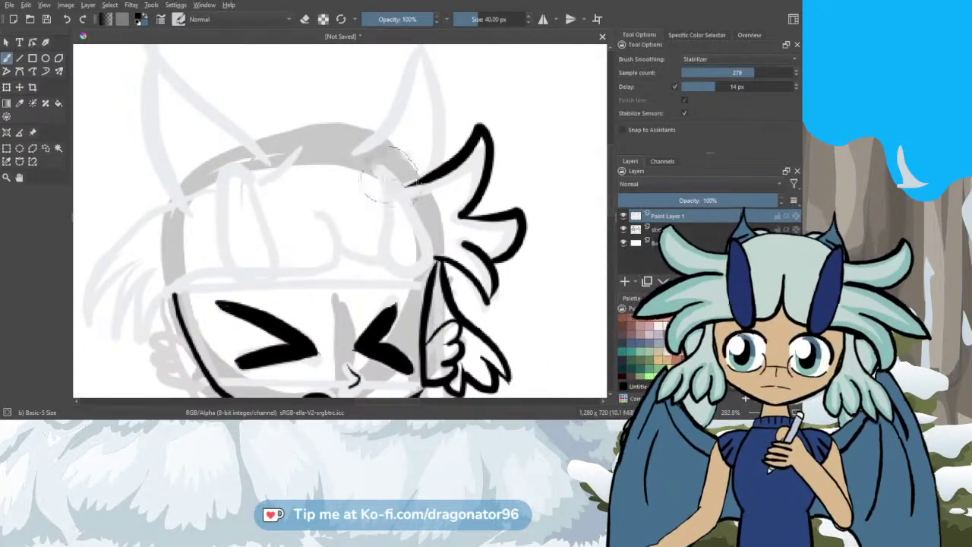
left_click_drag(396, 177, 427, 228)
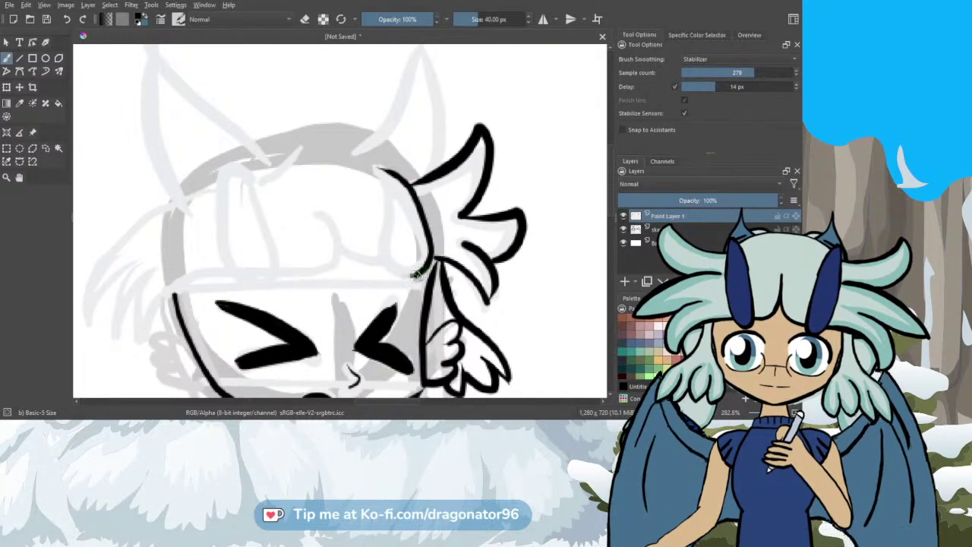
mouse_move(389, 224)
left_mouse_down()
mouse_move(374, 163)
mouse_move(384, 165)
left_mouse_up()
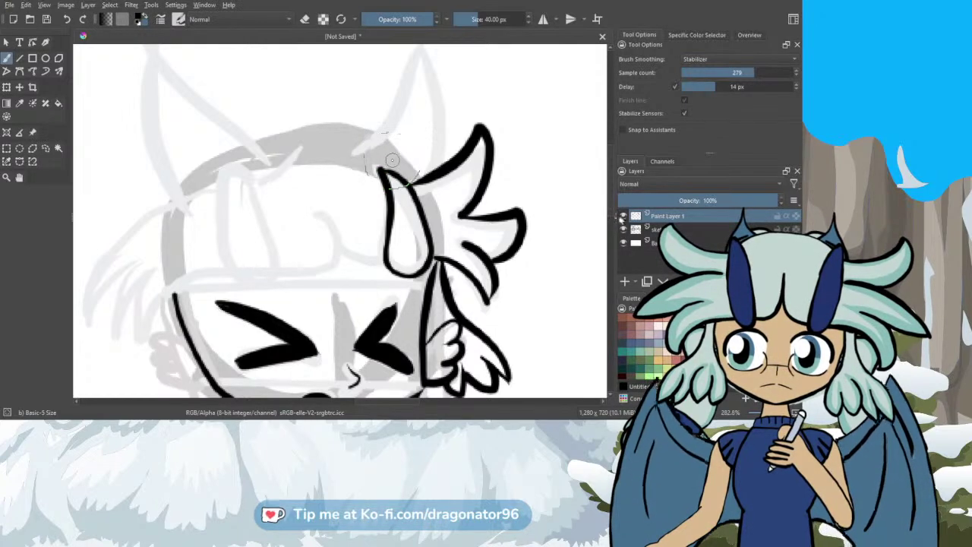
Step: Ink the top of the head as a thick arc from the left horn's base to the uppermost right hair tuft
left_click_drag(611, 210, 619, 195)
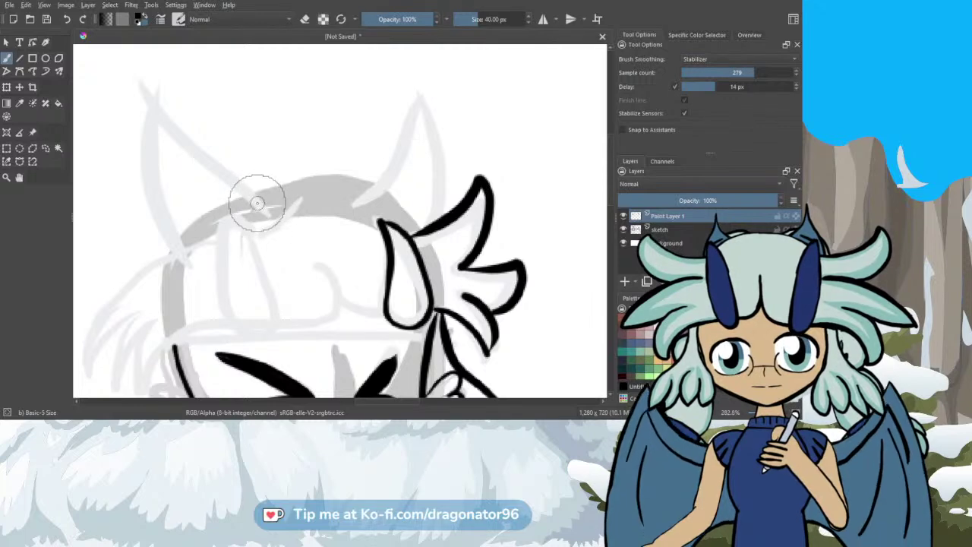
left_click_drag(259, 200, 293, 192)
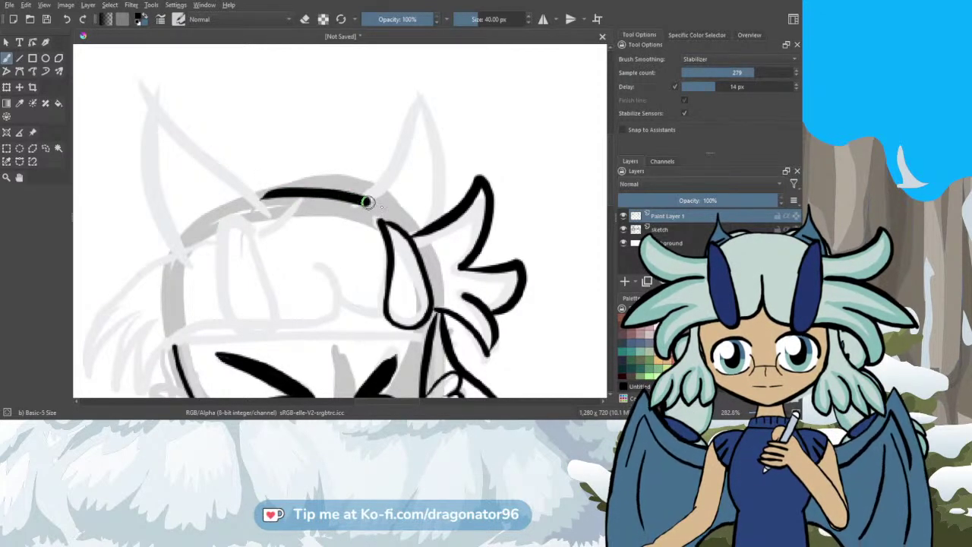
left_click_drag(399, 215, 422, 218)
key("ctrl+z")
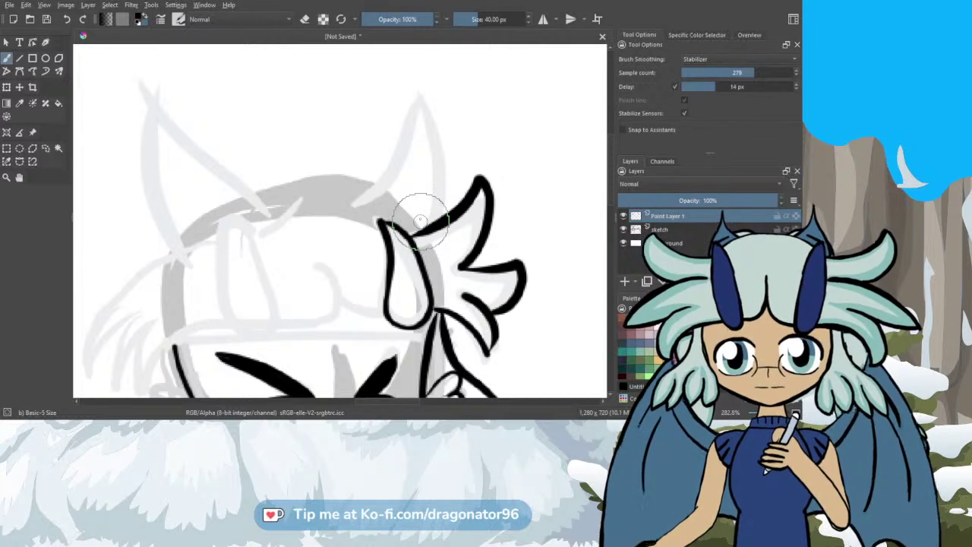
mouse_move(253, 199)
left_mouse_down()
mouse_move(302, 184)
mouse_move(361, 187)
mouse_move(423, 231)
left_mouse_up()
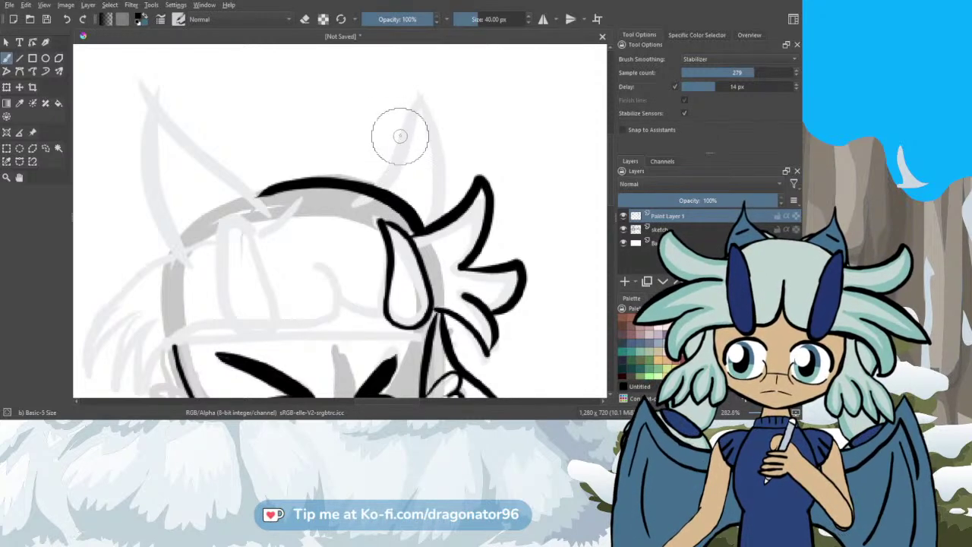
Step: Ink the right horn with two curved strokes running from its pointed tip down to the top of the head
left_click_drag(413, 91, 409, 114)
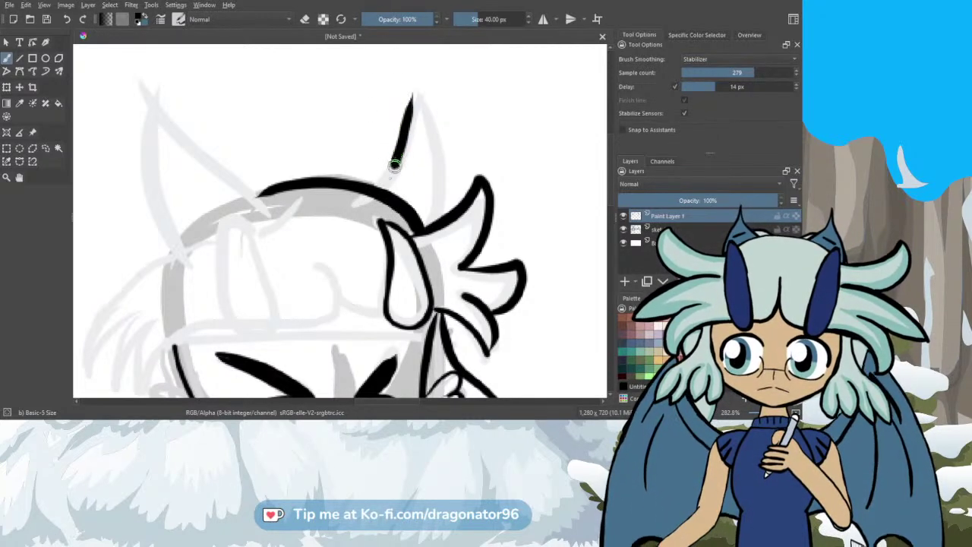
left_click_drag(384, 189, 382, 190)
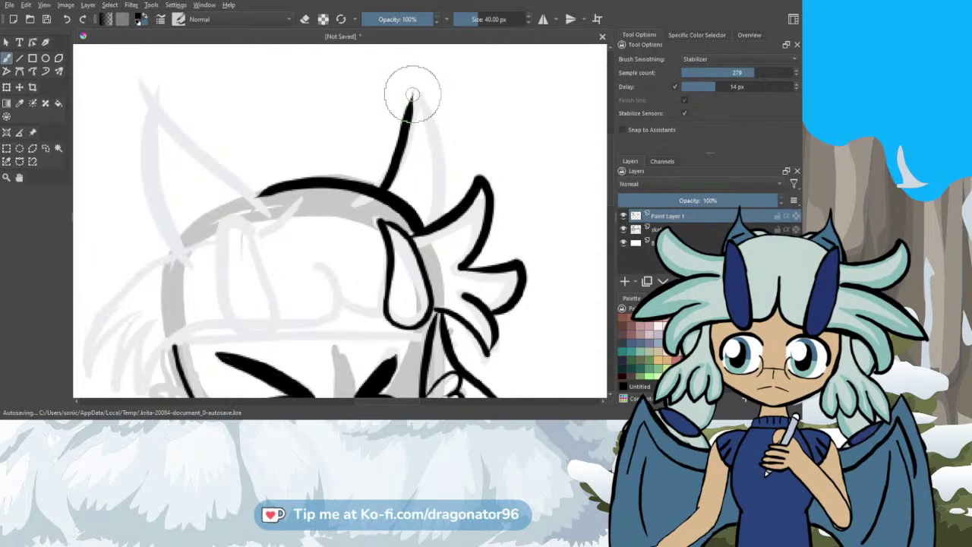
left_click_drag(439, 139, 442, 174)
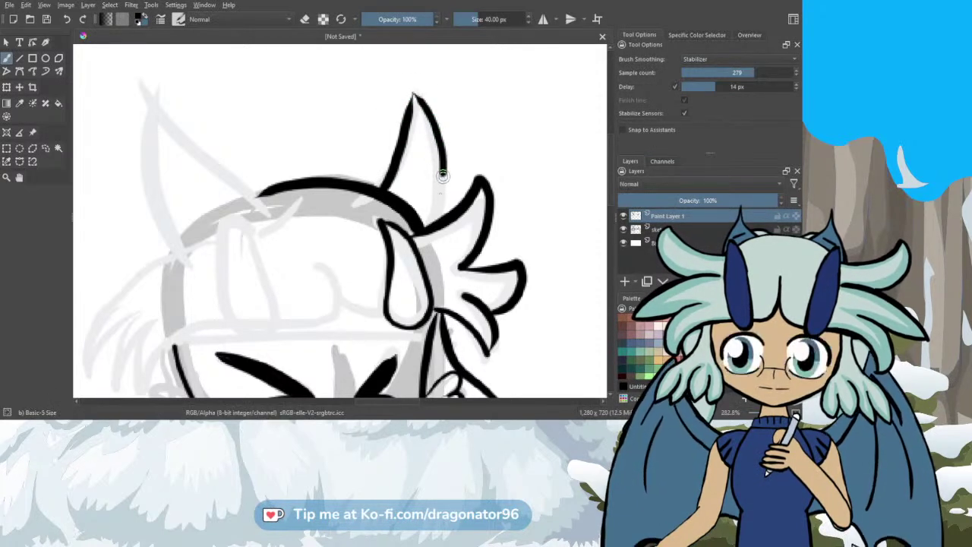
left_click_drag(423, 224, 420, 218)
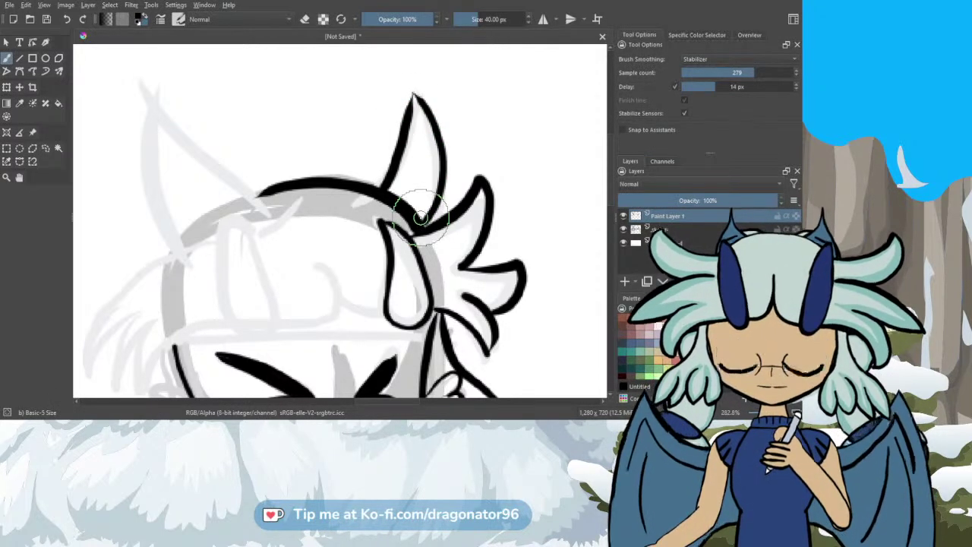
Step: Ink the closed left horn outline with its base curve and the elongated oval hanging over the left side of the forehead
mouse_move(388, 402)
left_mouse_down()
mouse_move(365, 404)
mouse_move(362, 382)
left_mouse_up()
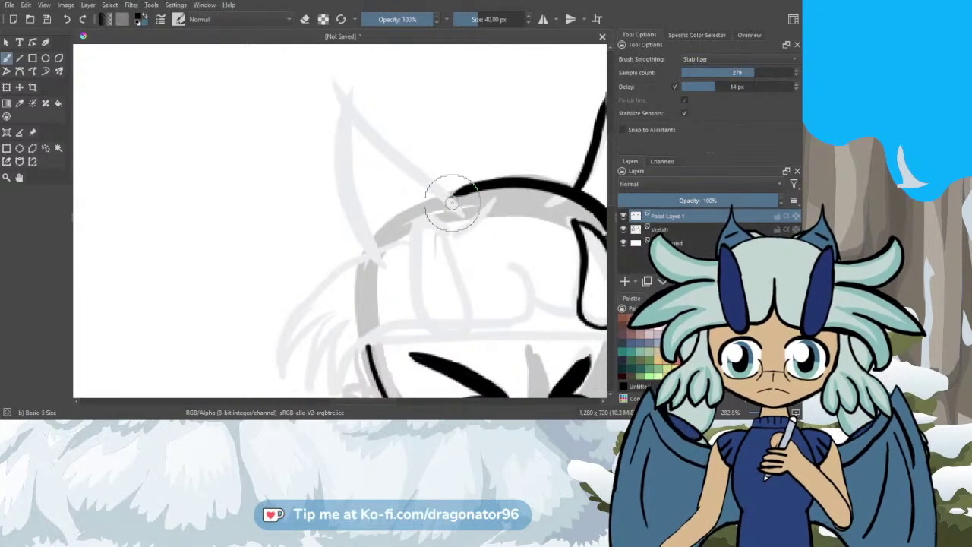
mouse_move(433, 186)
left_mouse_down()
mouse_move(346, 101)
mouse_move(336, 130)
mouse_move(342, 178)
mouse_move(377, 246)
left_mouse_up()
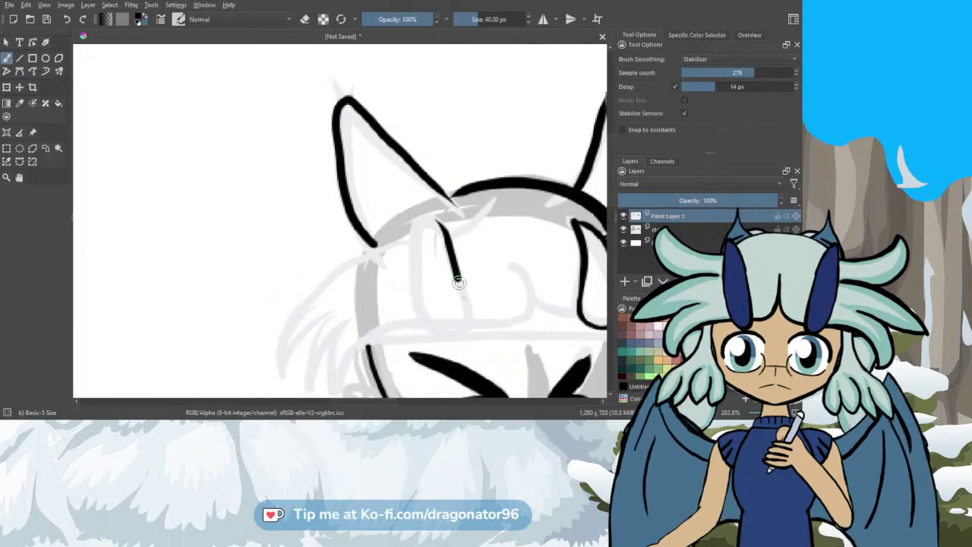
mouse_move(458, 282)
left_mouse_down()
mouse_move(471, 326)
mouse_move(450, 341)
mouse_move(426, 328)
mouse_move(412, 222)
left_mouse_up()
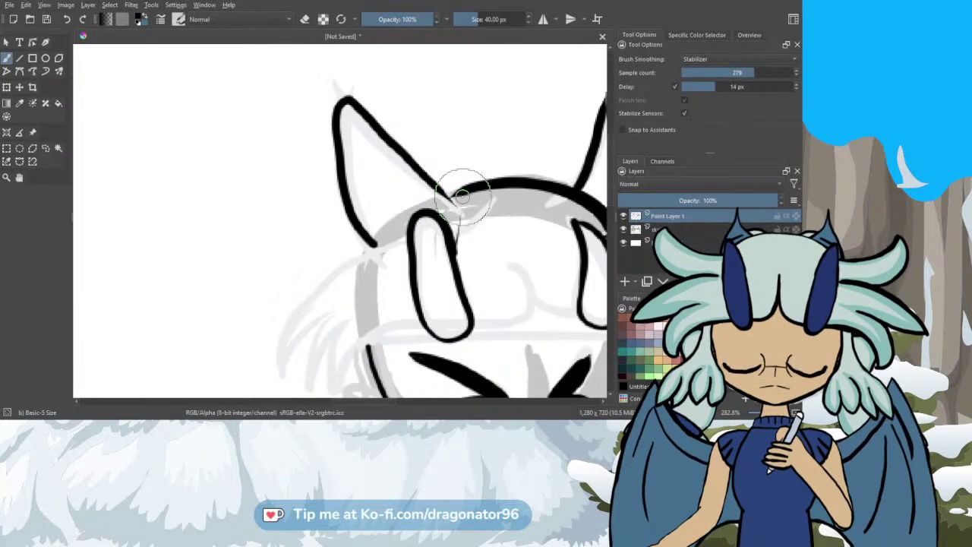
key("e")
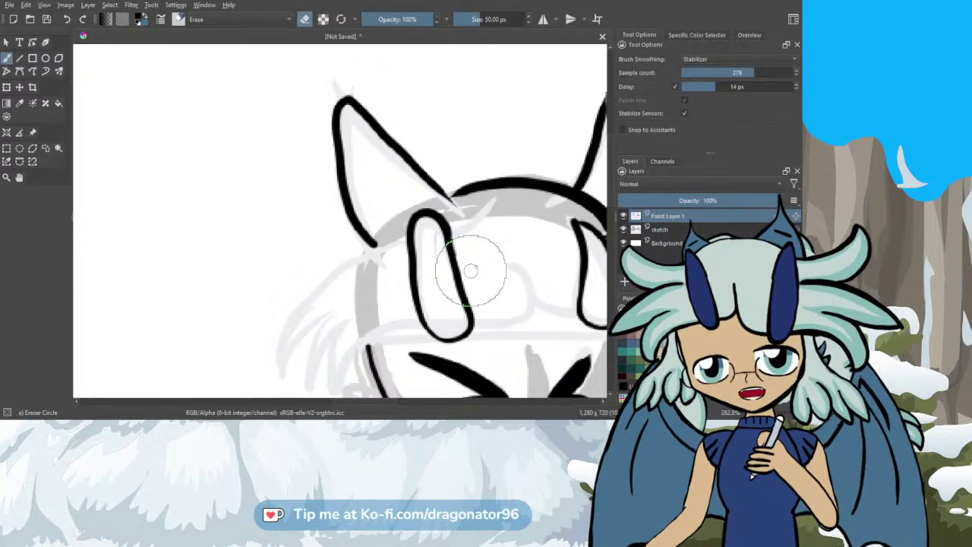
key("e")
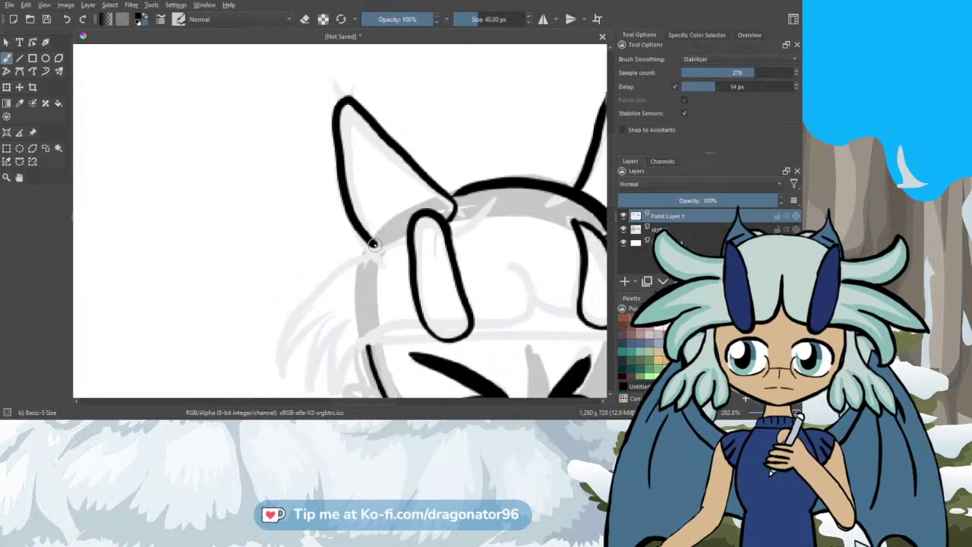
left_click_drag(407, 241, 408, 237)
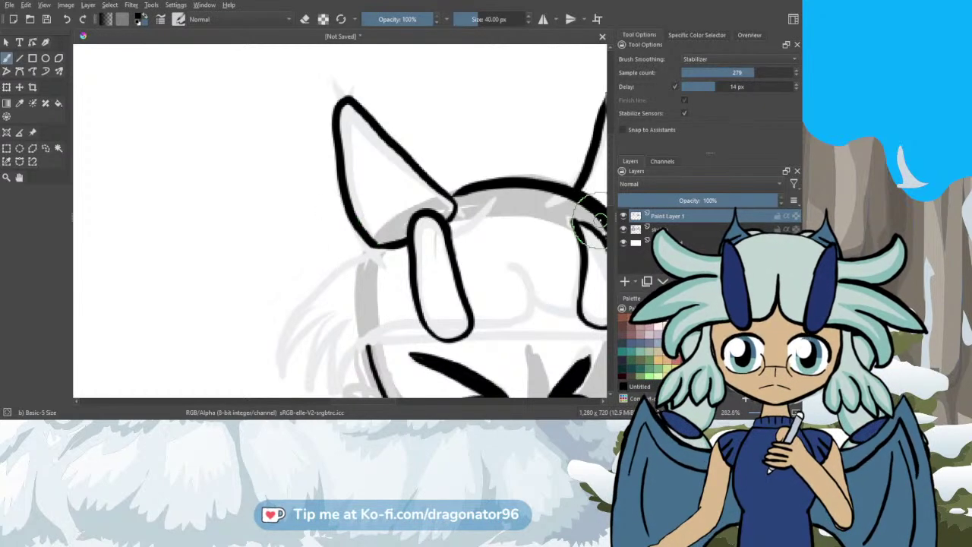
Step: Ink the curved fringe line across the forehead between the two hanging oval shapes
scroll(535, 211, "down", 3)
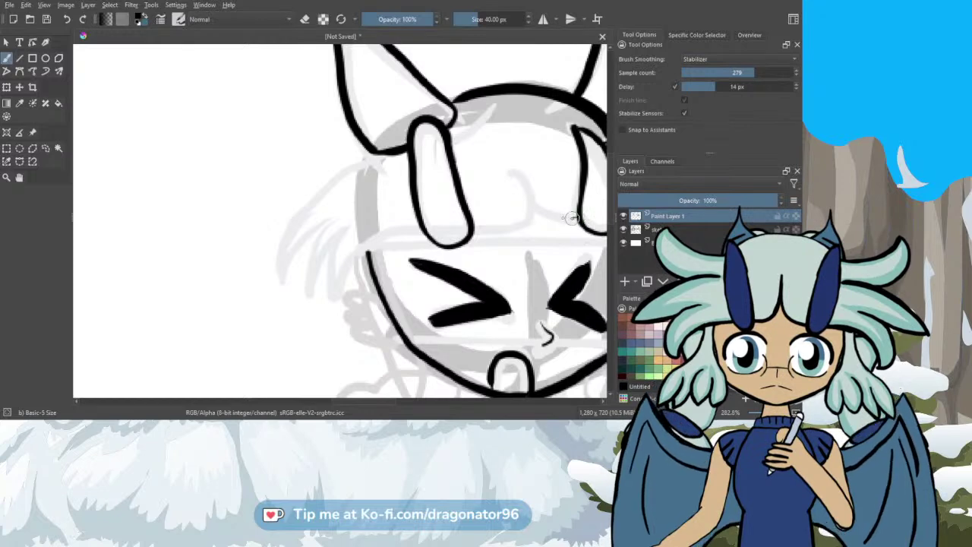
left_click_drag(544, 211, 535, 206)
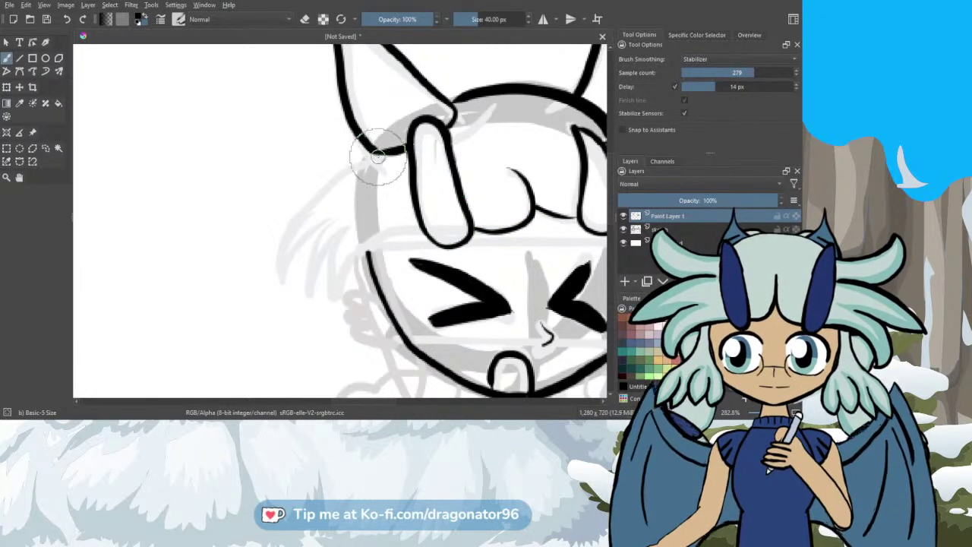
mouse_move(396, 157)
left_mouse_down()
mouse_move(318, 192)
mouse_move(301, 227)
mouse_move(317, 283)
left_mouse_up()
key("ctrl+z")
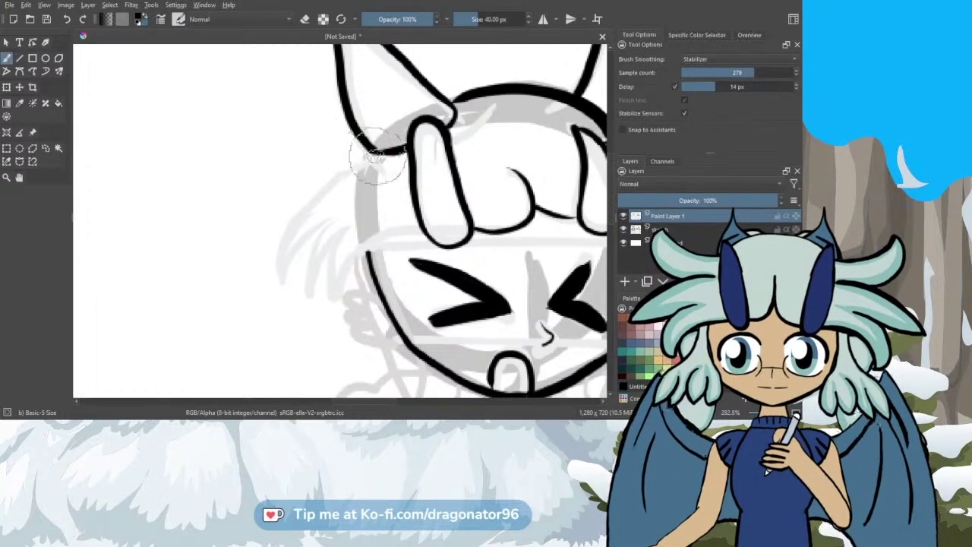
mouse_move(382, 158)
left_mouse_down()
mouse_move(337, 163)
mouse_move(304, 190)
mouse_move(280, 231)
mouse_move(282, 282)
mouse_move(305, 265)
left_mouse_up()
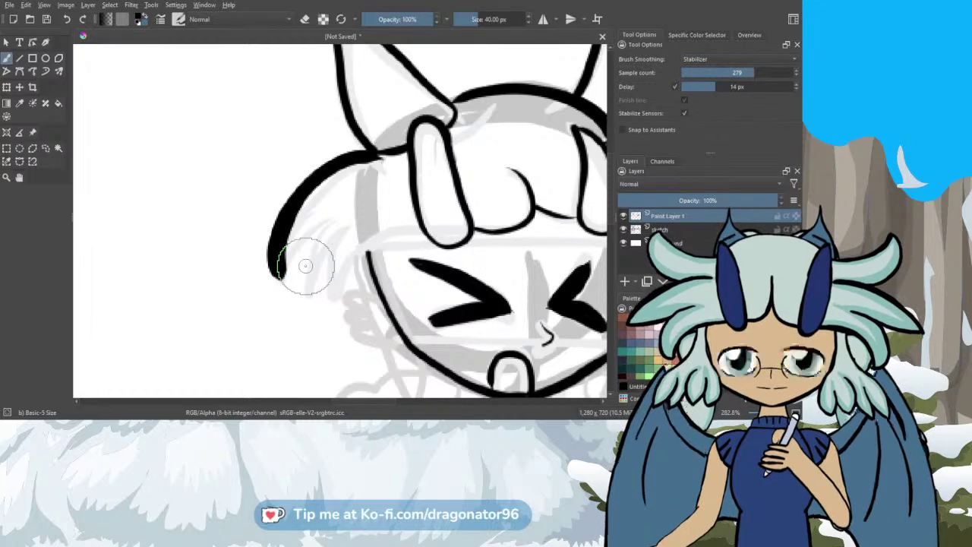
key("ctrl+z")
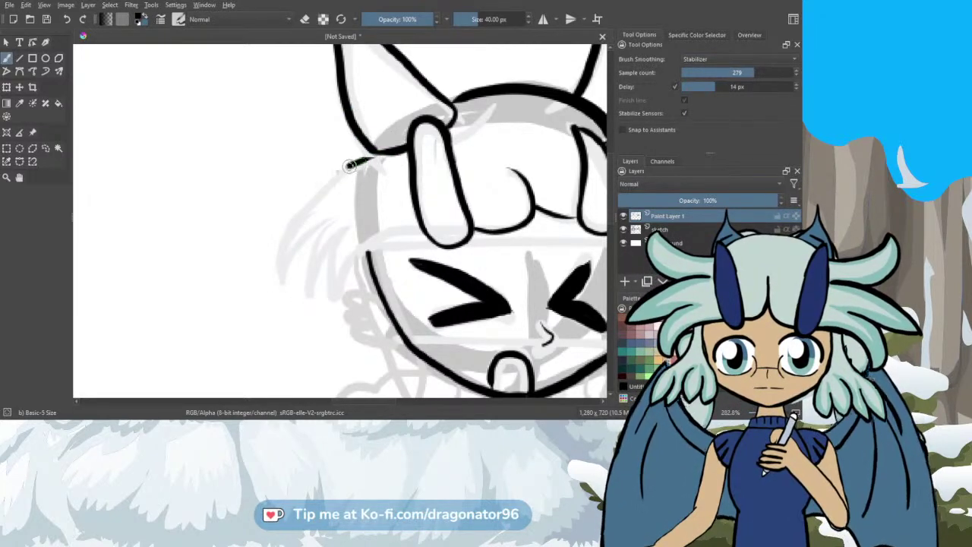
Step: Ink the hair tuft sweeping out below the left horn with its three pointed lock tips and the hairline back to the left oval
left_click_drag(350, 165, 300, 203)
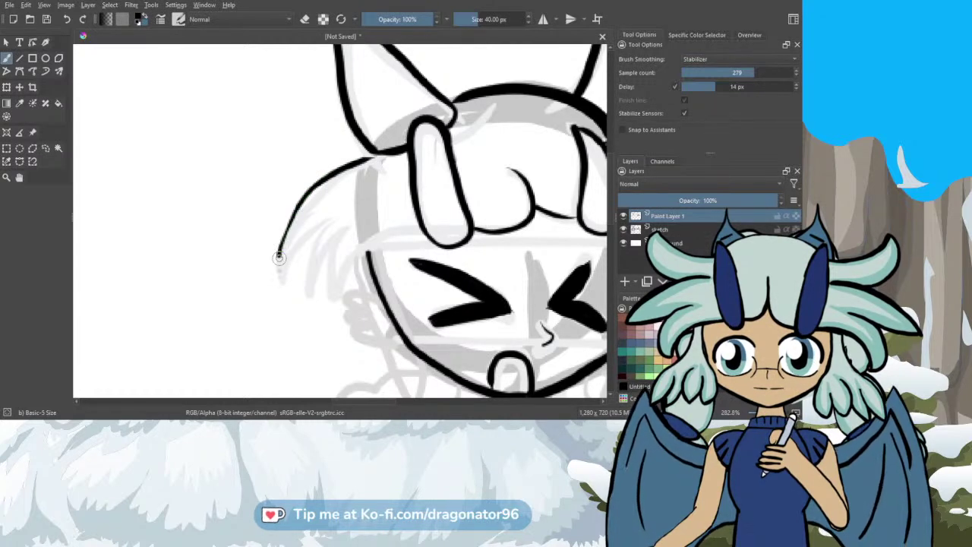
left_click_drag(279, 256, 281, 286)
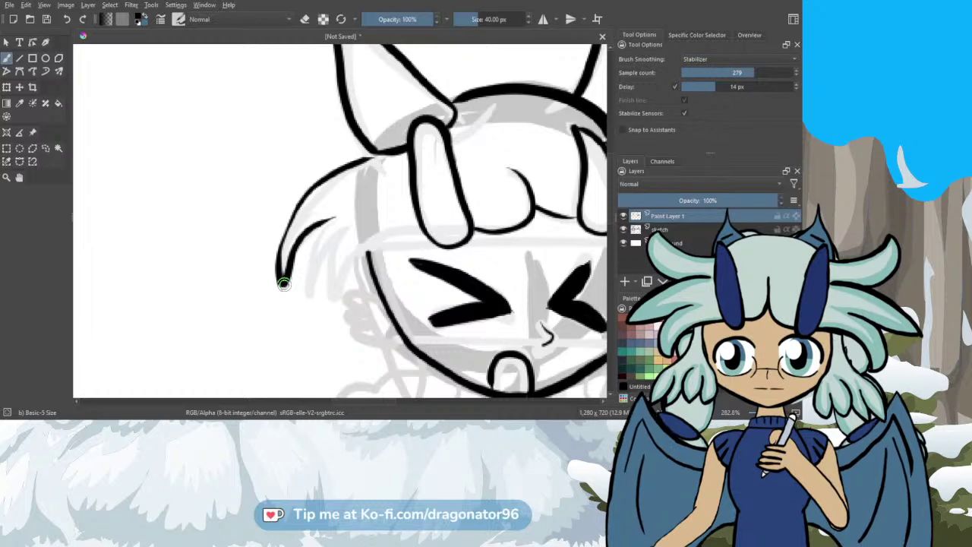
mouse_move(326, 222)
left_mouse_down()
mouse_move(307, 258)
mouse_move(311, 287)
left_mouse_up()
left_click_drag(347, 225, 324, 261)
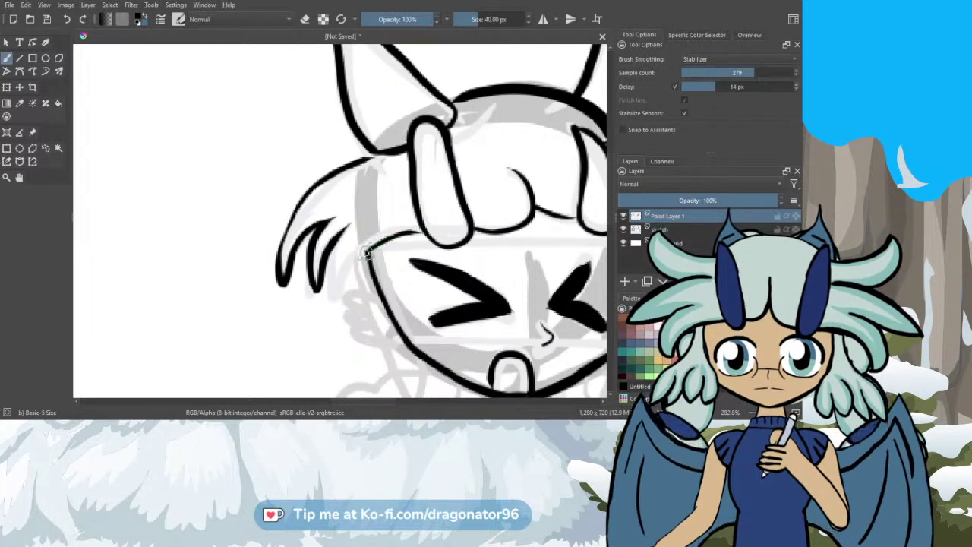
left_click_drag(367, 253, 334, 300)
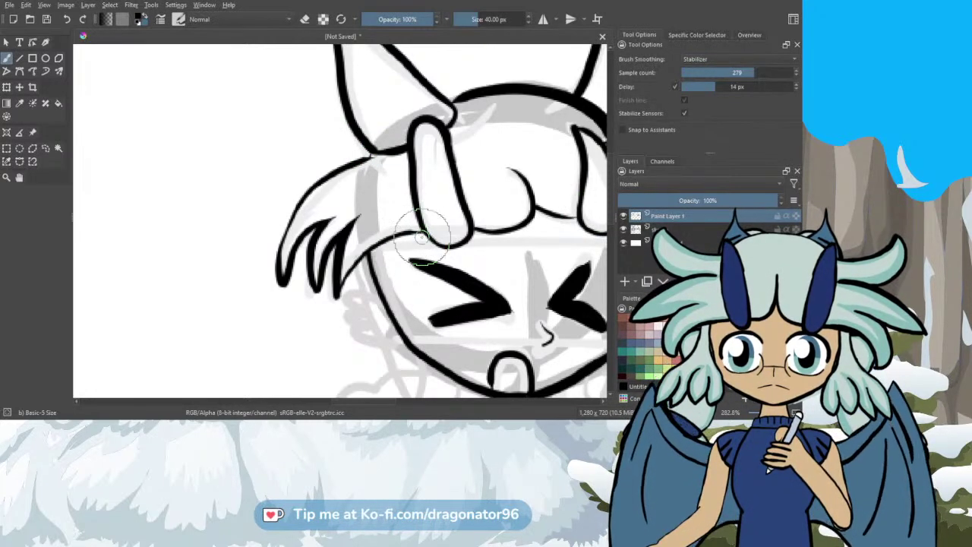
left_click_drag(576, 213, 532, 202)
Step: Ink the long pointed lock hanging past the left side of the jaw and the small rounded curls behind it
scroll(606, 216, "down", 3)
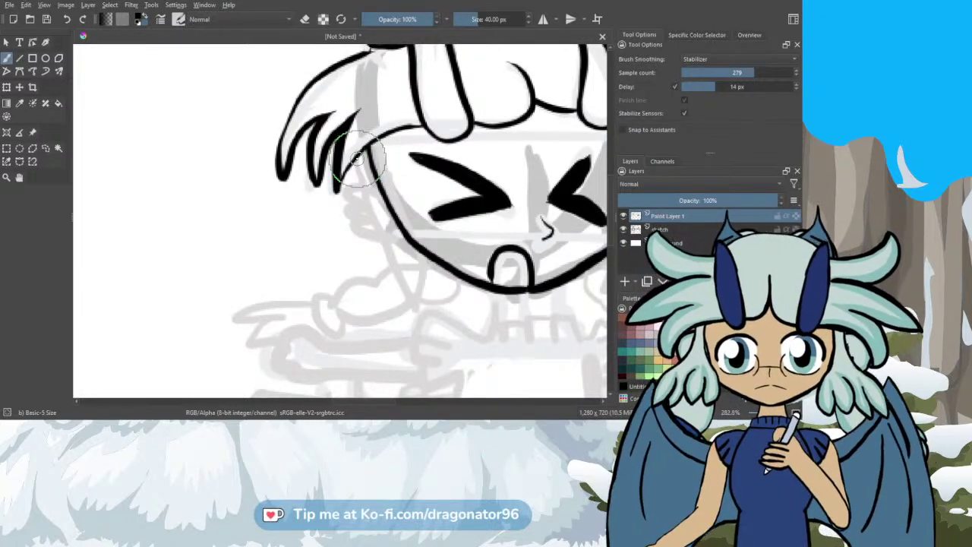
left_click_drag(355, 156, 401, 281)
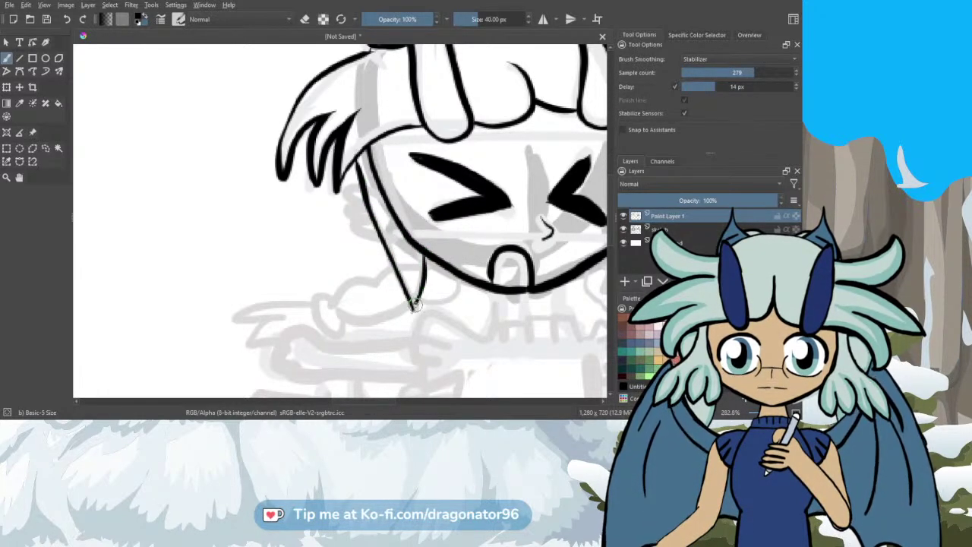
left_click_drag(415, 304, 420, 291)
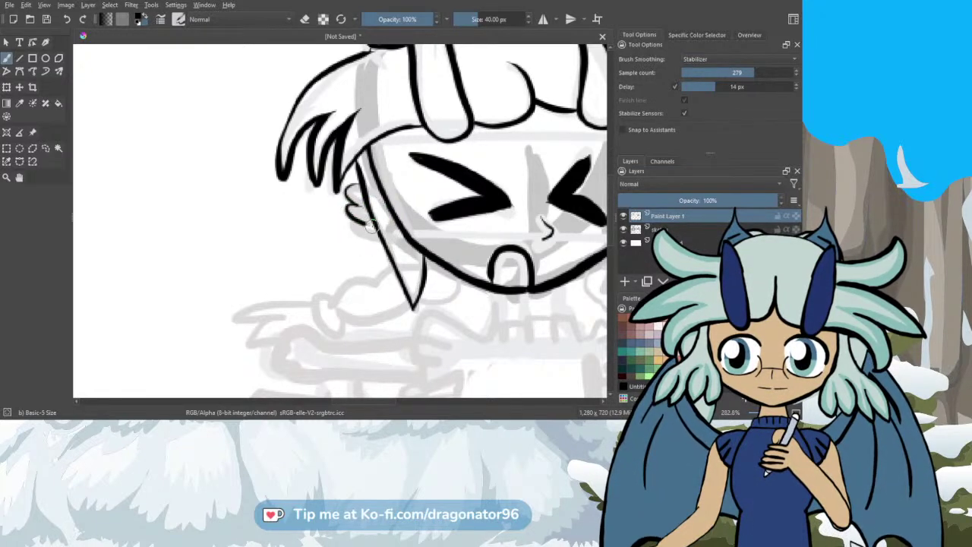
left_click_drag(366, 237, 384, 243)
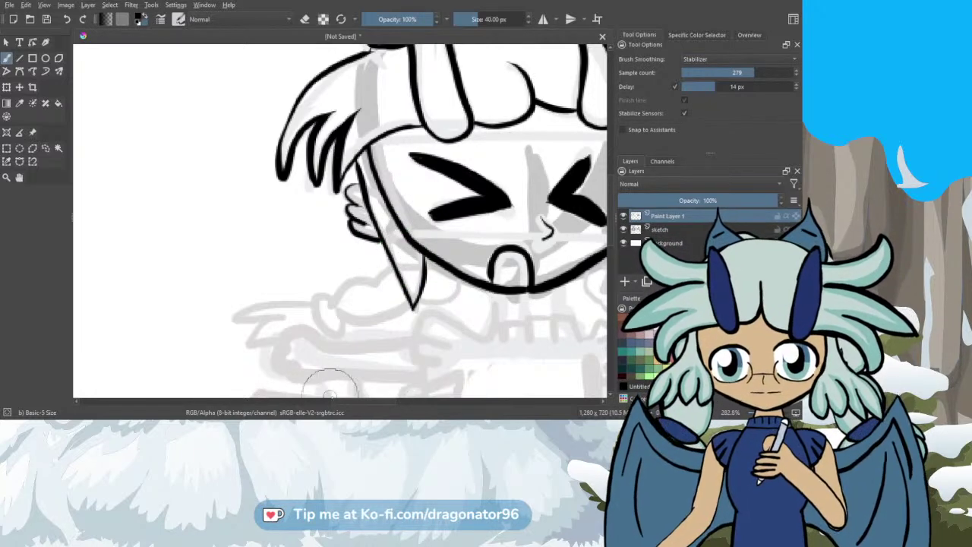
Step: Erase the small rounded curls inside the hair locks beside the right cheek
left_click_drag(346, 401, 365, 401)
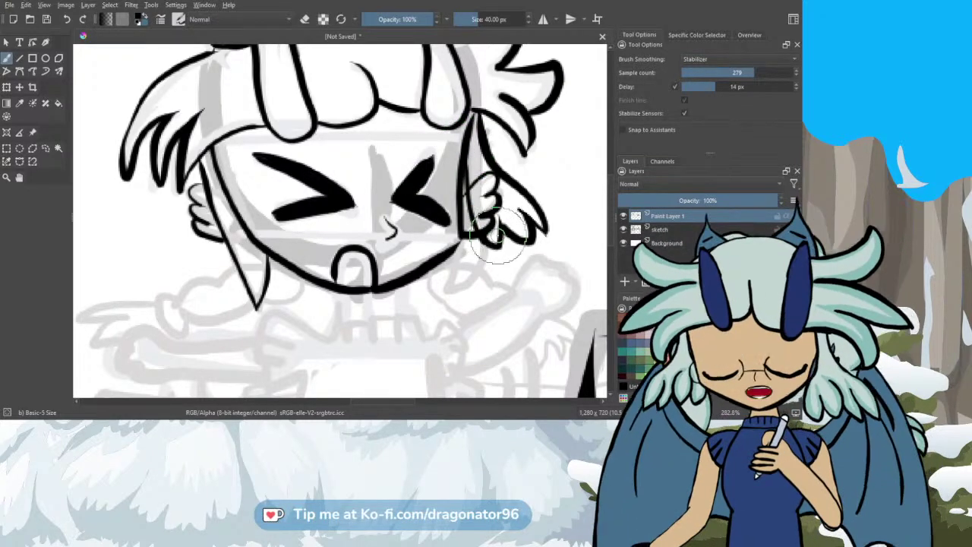
key("slash")
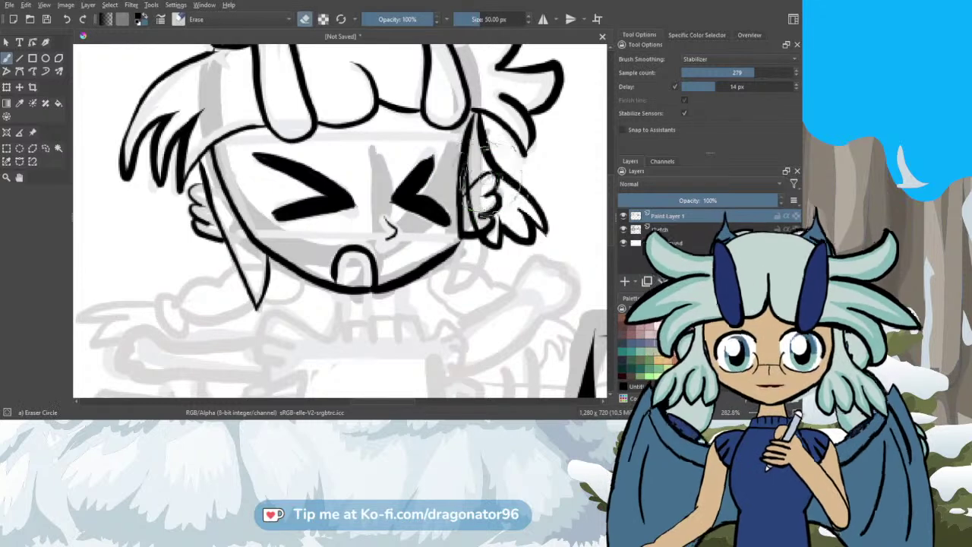
mouse_move(484, 169)
left_mouse_down()
mouse_move(496, 187)
mouse_move(482, 184)
mouse_move(485, 206)
left_mouse_up()
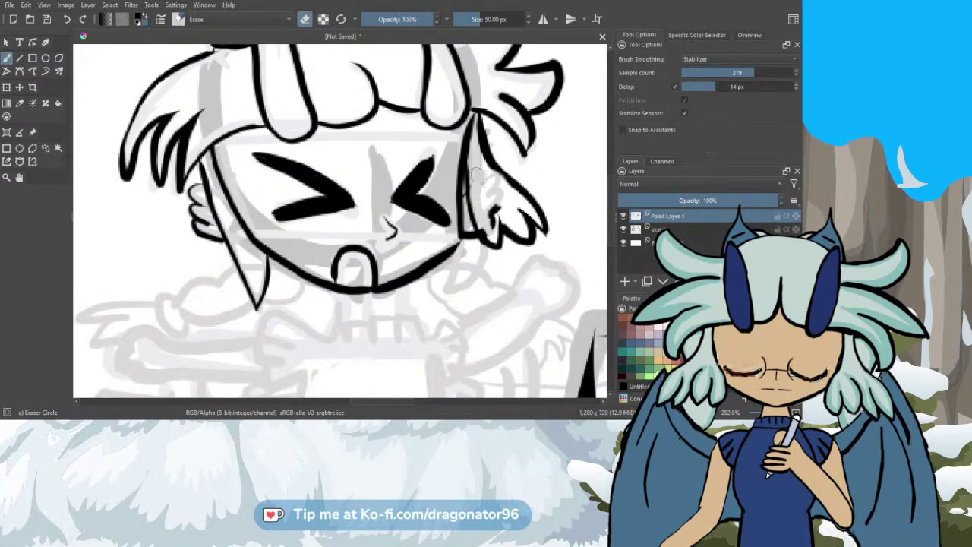
mouse_move(477, 176)
left_mouse_down()
mouse_move(493, 217)
mouse_move(486, 234)
mouse_move(494, 195)
left_mouse_up()
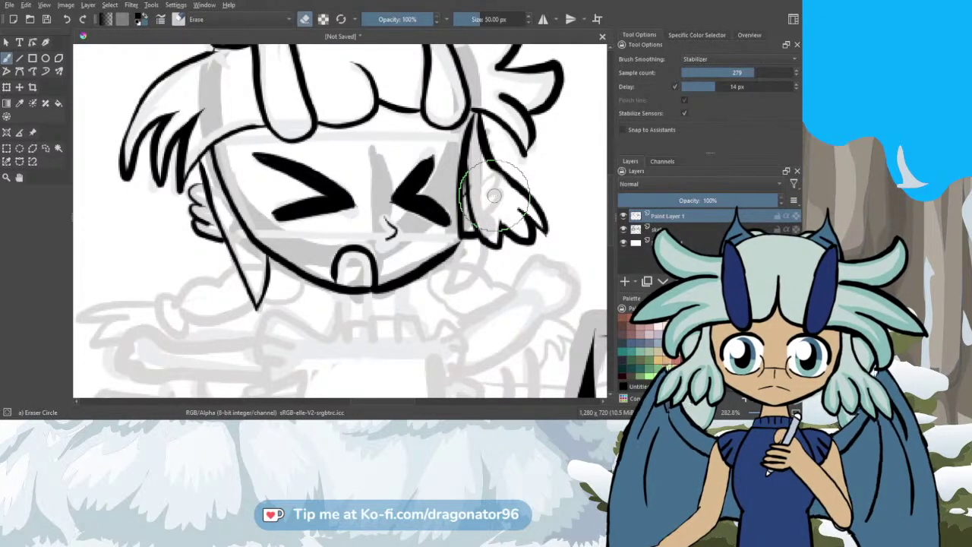
Step: Ink the inner strand lines separating the tips of the hair locks beside the right cheek
key("e")
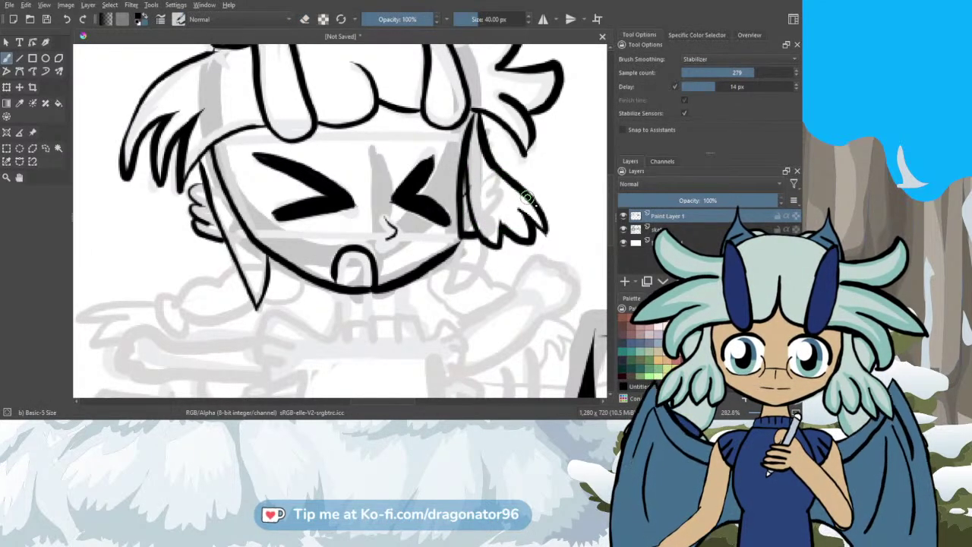
mouse_move(527, 199)
left_mouse_down()
mouse_move(547, 232)
mouse_move(512, 199)
mouse_move(520, 239)
mouse_move(490, 200)
left_mouse_up()
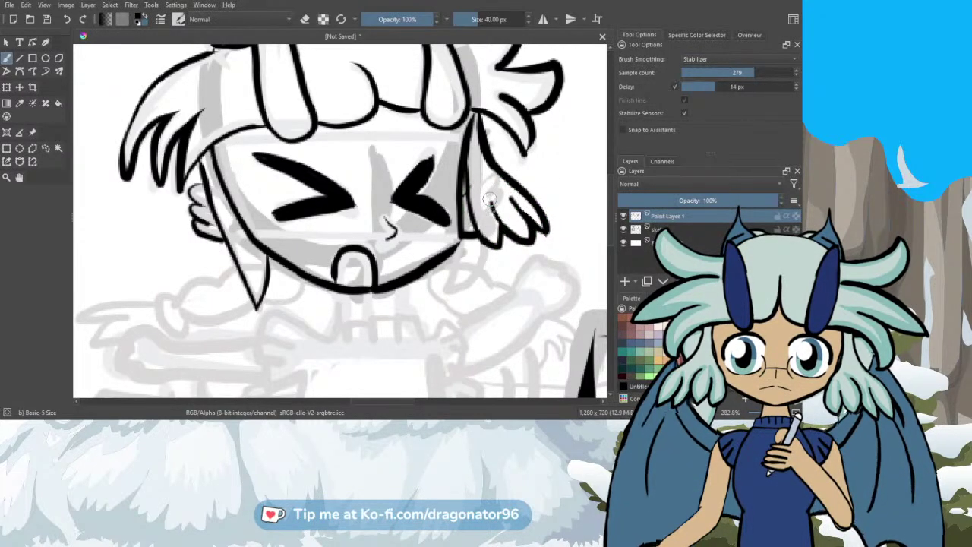
left_click_drag(501, 234, 498, 244)
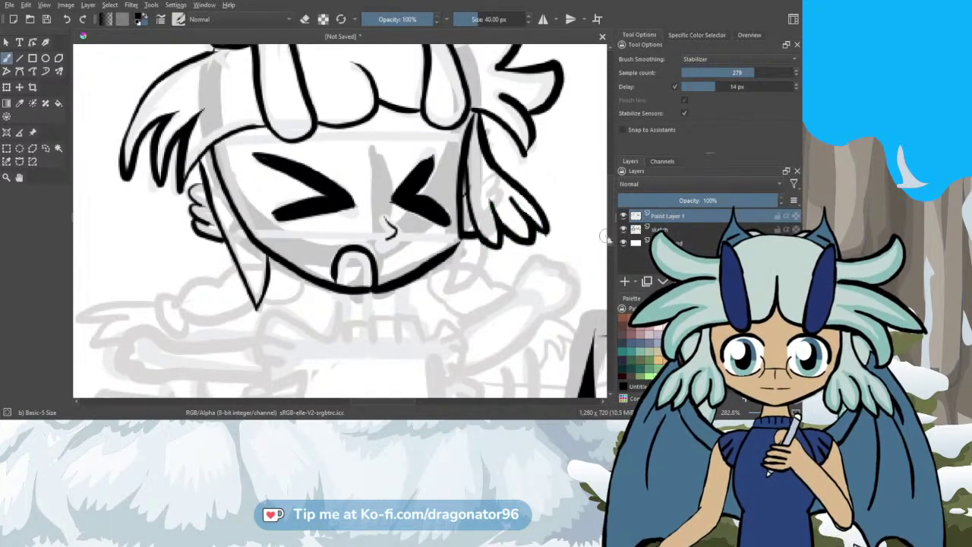
Step: Extend the right end of the jaw line up to meet the hair locks beside the cheek
scroll(611, 256, "down", 3)
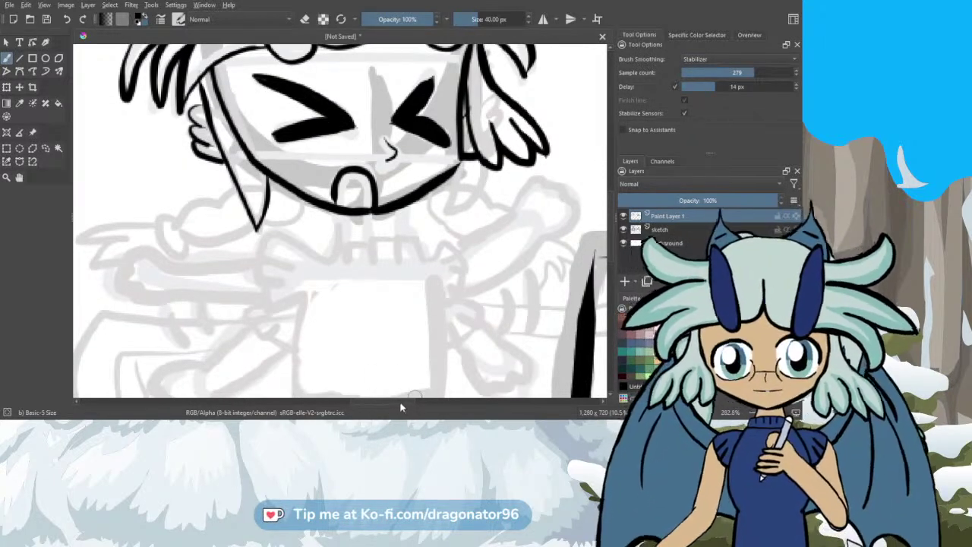
scroll(416, 391, "right", 3)
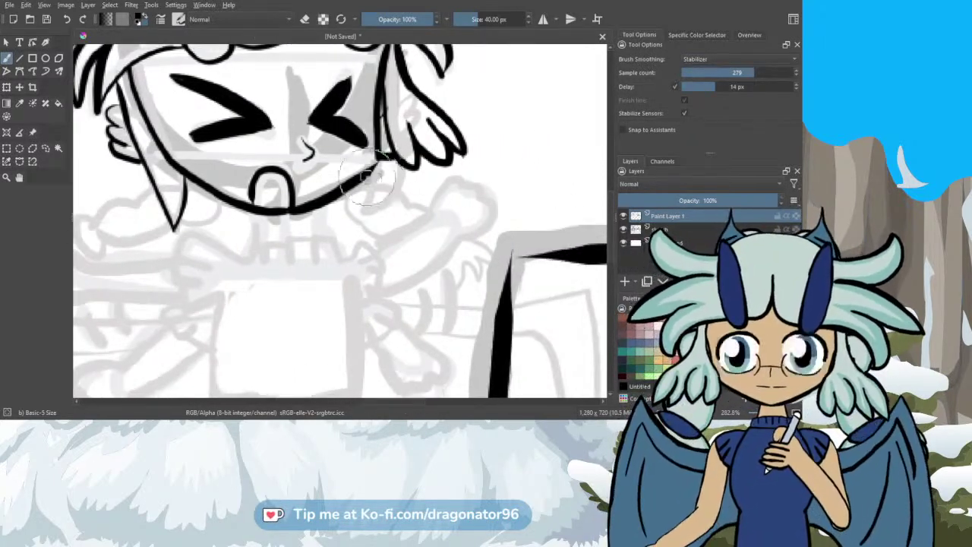
left_click_drag(373, 166, 377, 158)
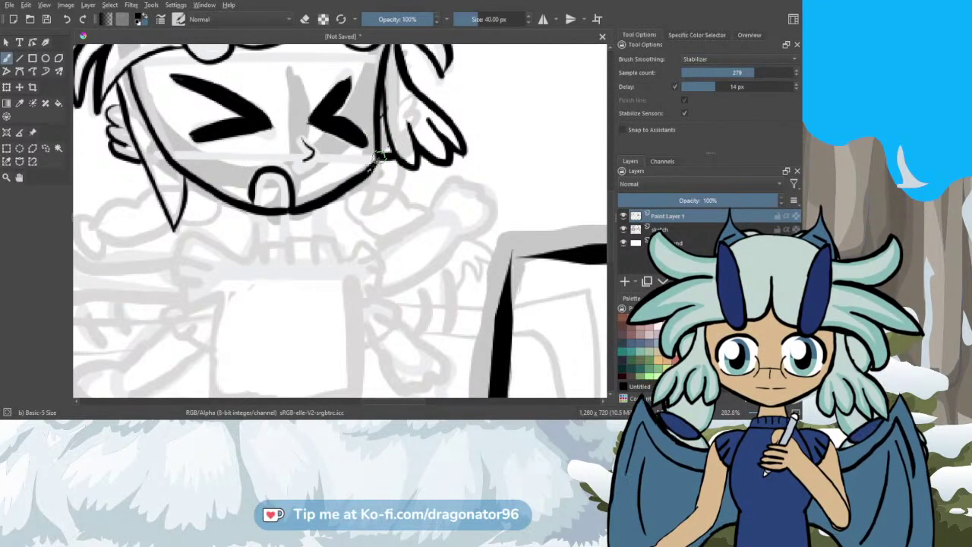
mouse_move(382, 157)
left_mouse_down()
mouse_move(371, 166)
mouse_move(371, 157)
left_mouse_up()
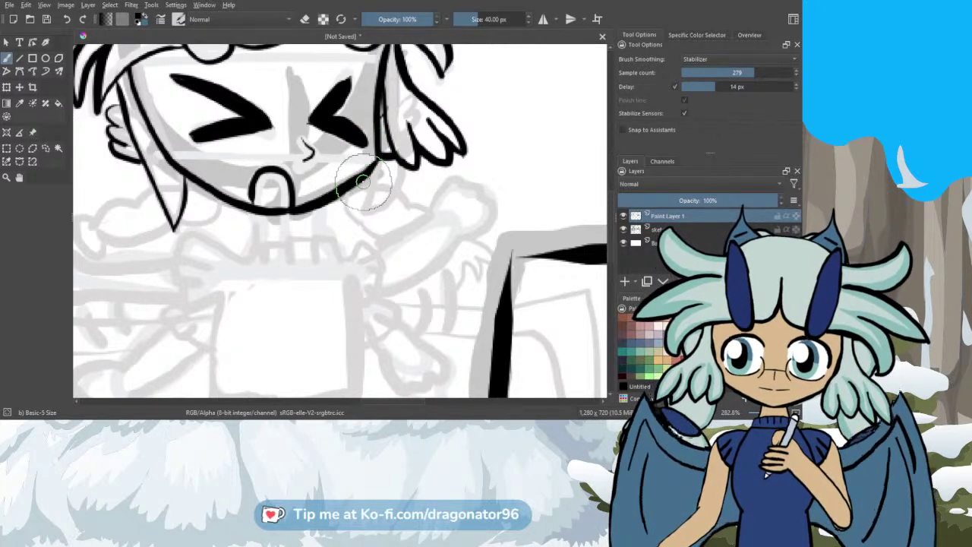
Step: Ink the puffy pigtail segment below the right side of the jaw and the raised right-hand arm with its rounded hand
mouse_move(365, 178)
left_mouse_down()
mouse_move(401, 196)
mouse_move(402, 209)
mouse_move(401, 200)
mouse_move(430, 206)
left_mouse_up()
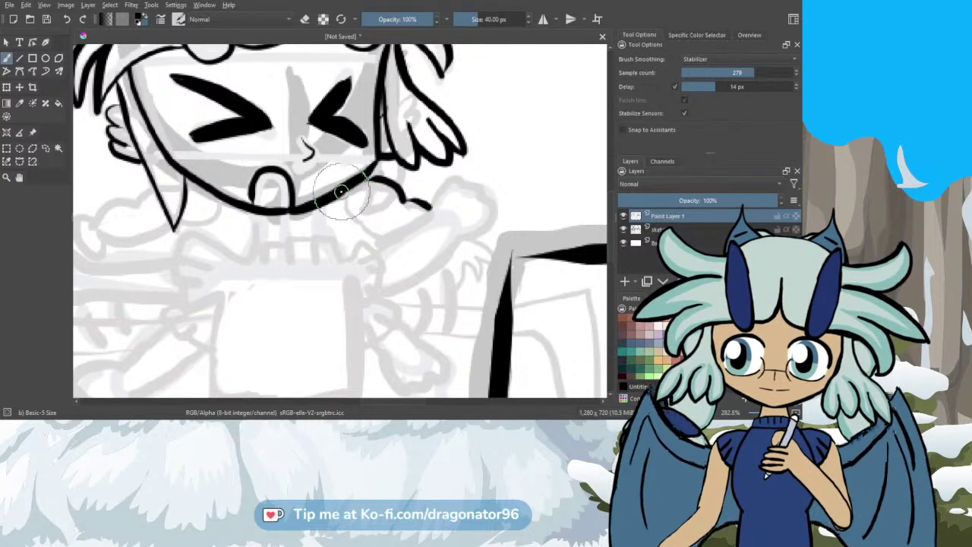
mouse_move(341, 193)
left_mouse_down()
mouse_move(346, 216)
mouse_move(379, 243)
left_mouse_up()
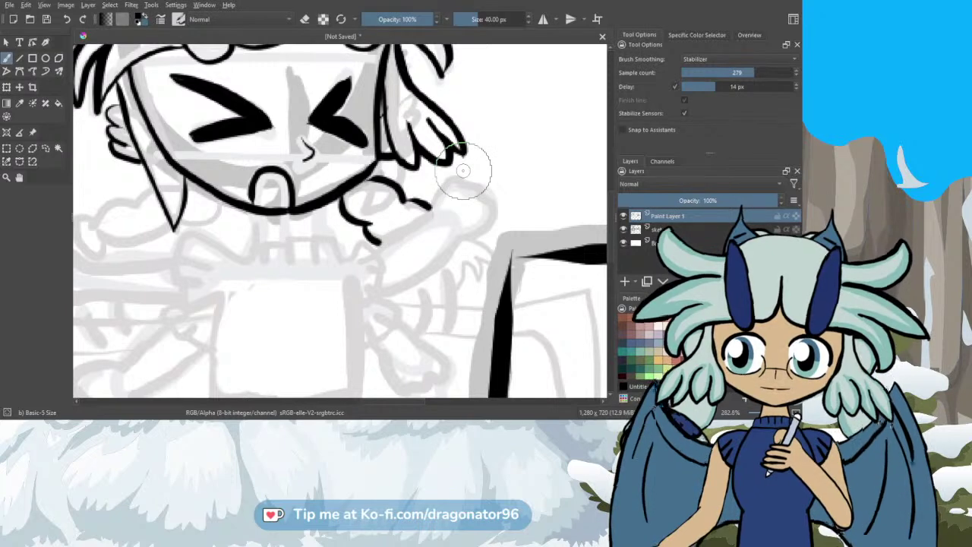
left_click_drag(429, 120, 458, 147)
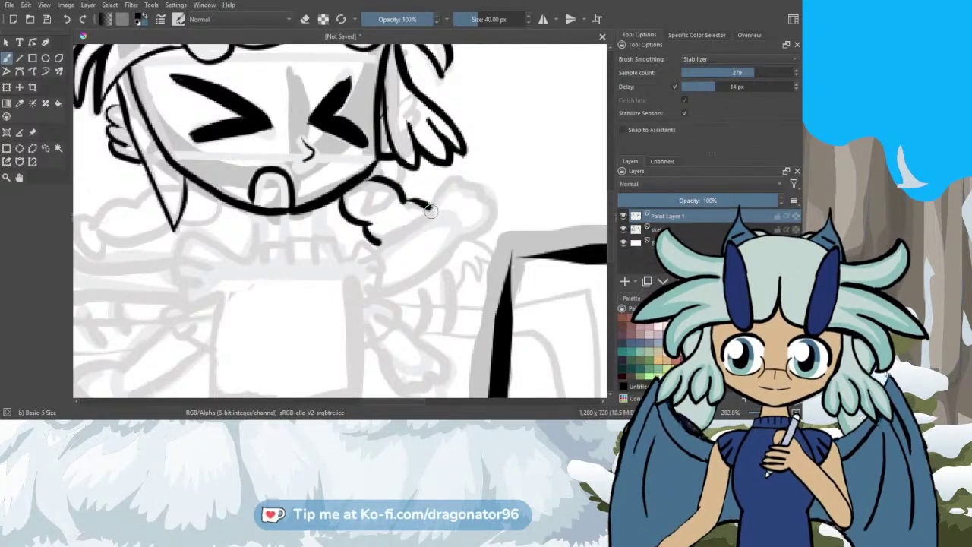
left_click_drag(431, 210, 452, 176)
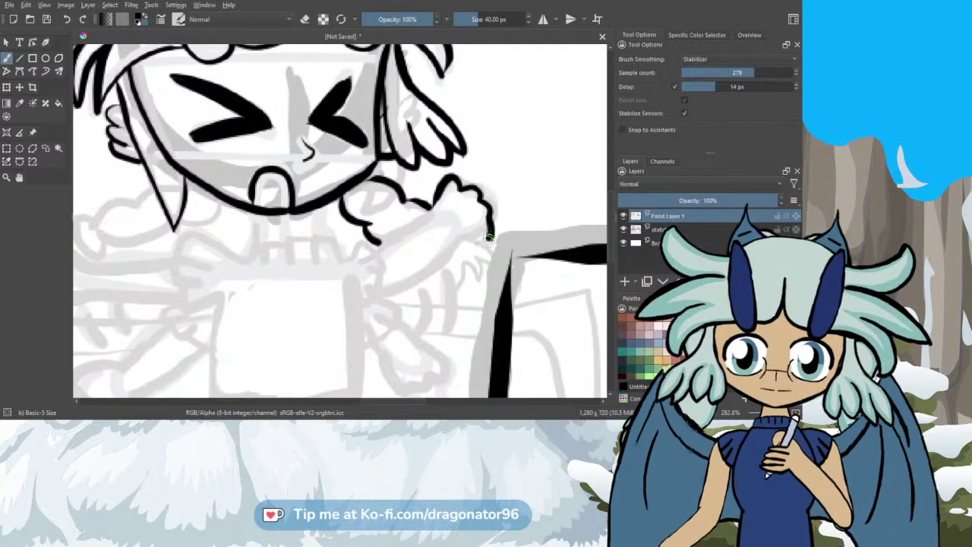
mouse_move(489, 238)
left_mouse_down()
mouse_move(464, 239)
mouse_move(385, 287)
left_mouse_up()
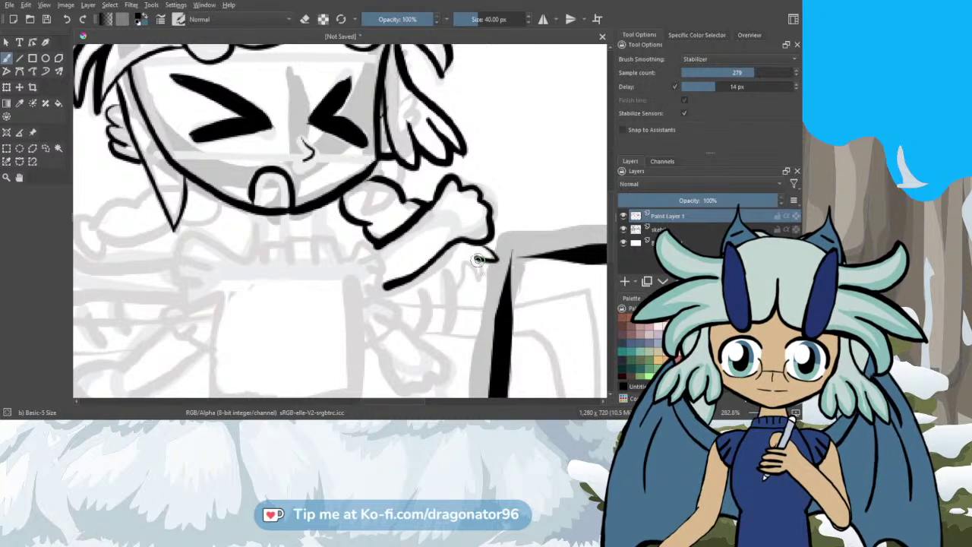
Step: Ink the pigtail's pointed hair tips beneath the raised arm on the right, redoing the strokes that miss the sketch
left_click_drag(480, 277, 461, 260)
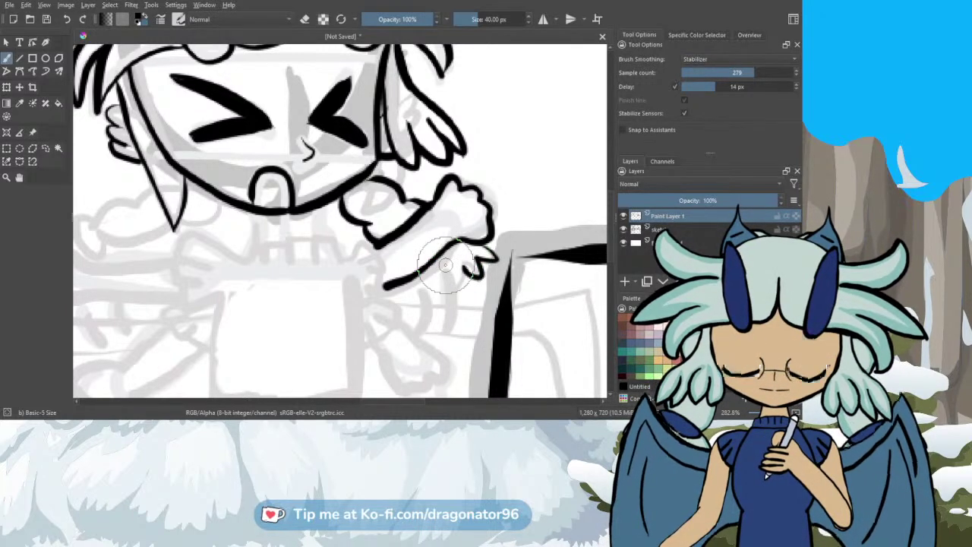
key("ctrl+z")
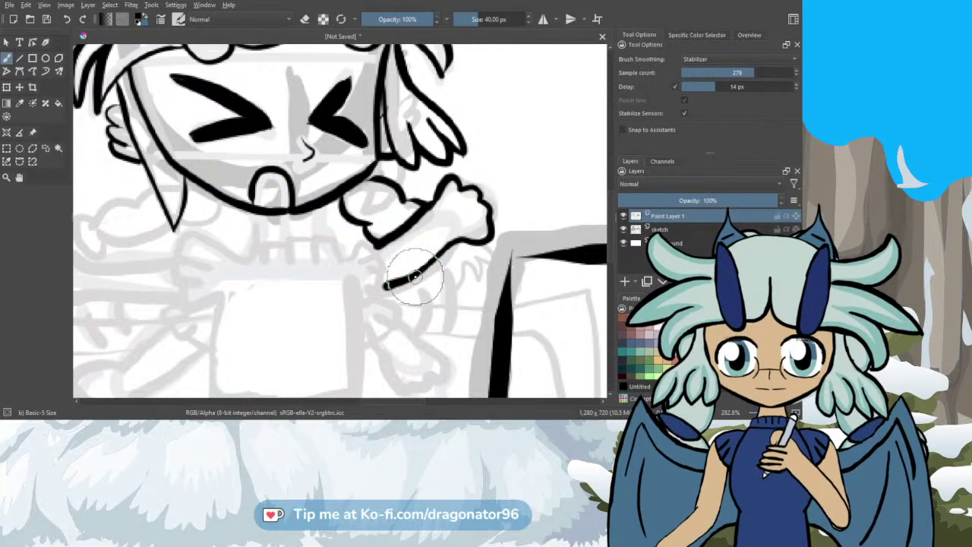
mouse_move(417, 277)
left_mouse_down()
mouse_move(439, 295)
mouse_move(437, 272)
mouse_move(453, 287)
mouse_move(460, 280)
mouse_move(443, 259)
mouse_move(469, 273)
mouse_move(473, 265)
mouse_move(451, 238)
mouse_move(459, 243)
mouse_move(421, 276)
left_mouse_up()
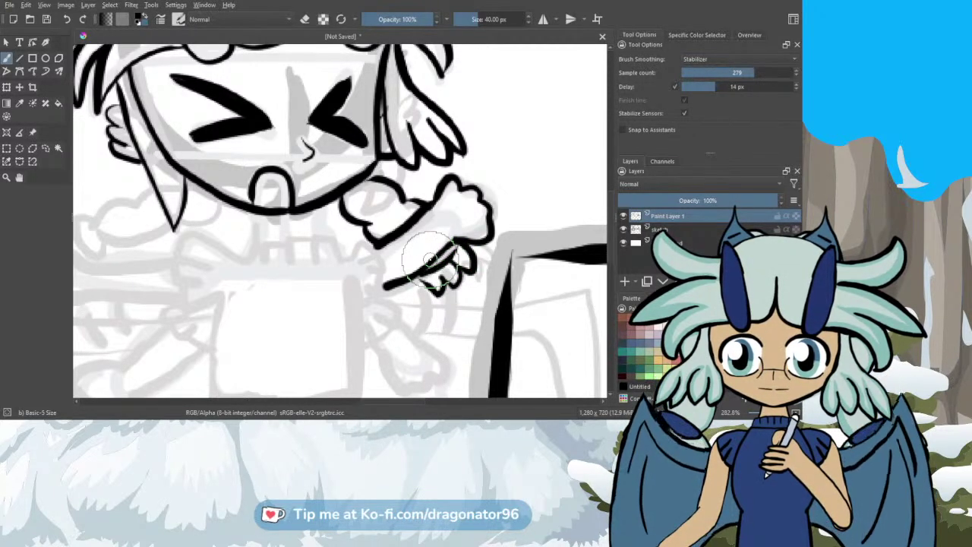
key("ctrl+z")
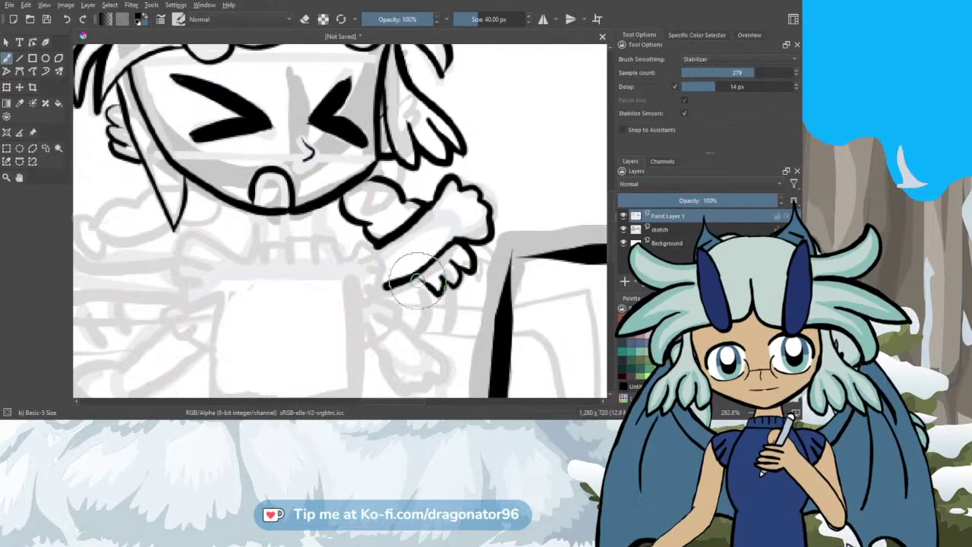
mouse_move(414, 278)
left_mouse_down()
mouse_move(438, 294)
mouse_move(433, 283)
left_mouse_up()
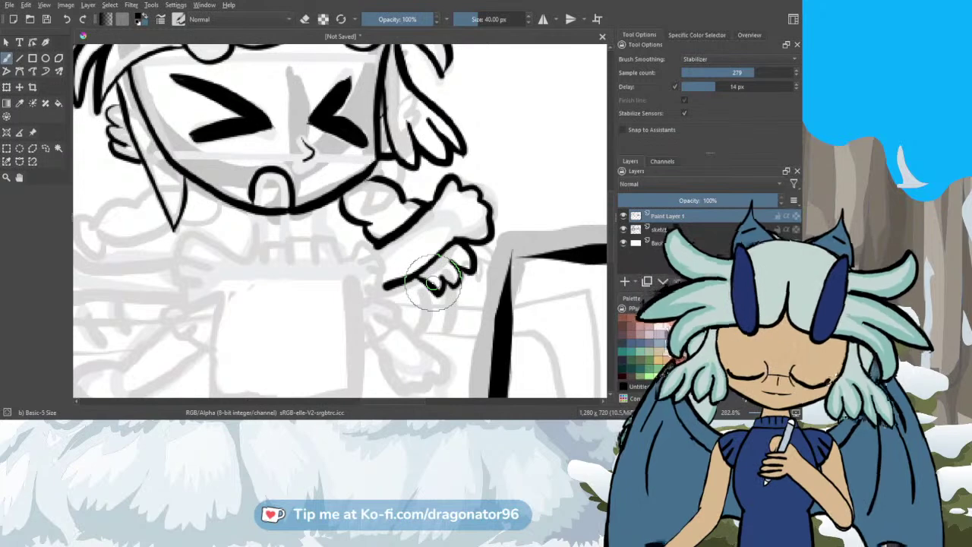
Step: Ink the scalloped folds of the ruffled sleeve at the right shoulder, from below the pigtail down to the torso
scroll(612, 227, "down", 5)
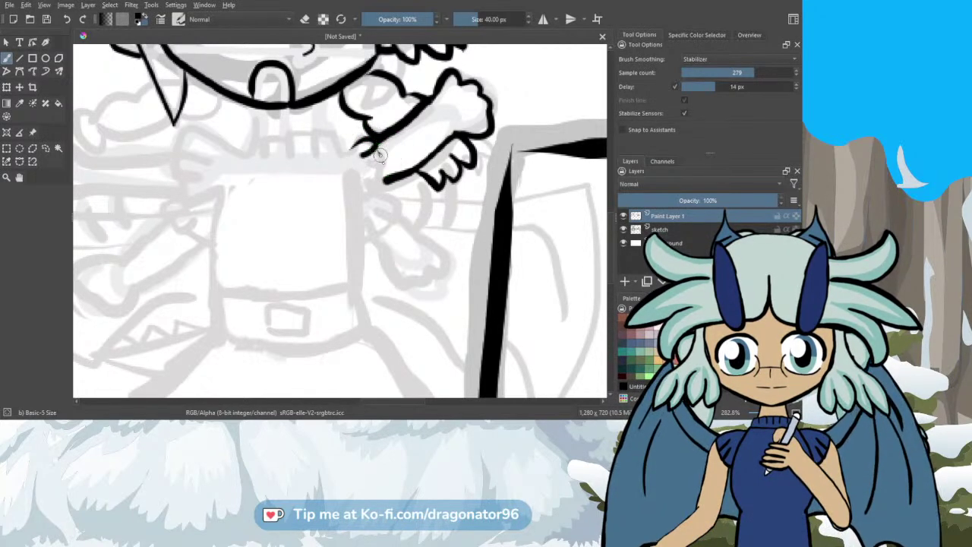
left_click_drag(379, 156, 365, 183)
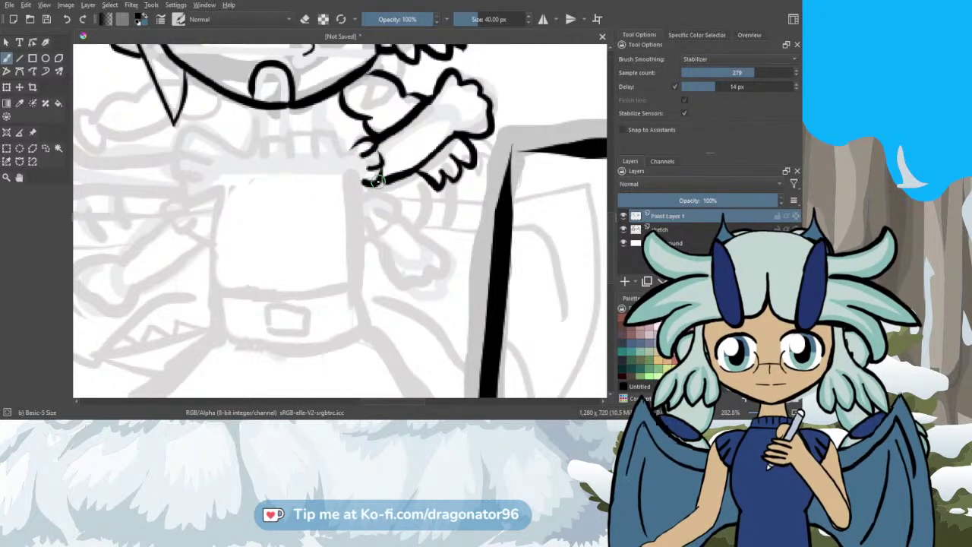
mouse_move(392, 204)
left_mouse_down()
mouse_move(372, 209)
mouse_move(371, 183)
mouse_move(380, 183)
left_mouse_up()
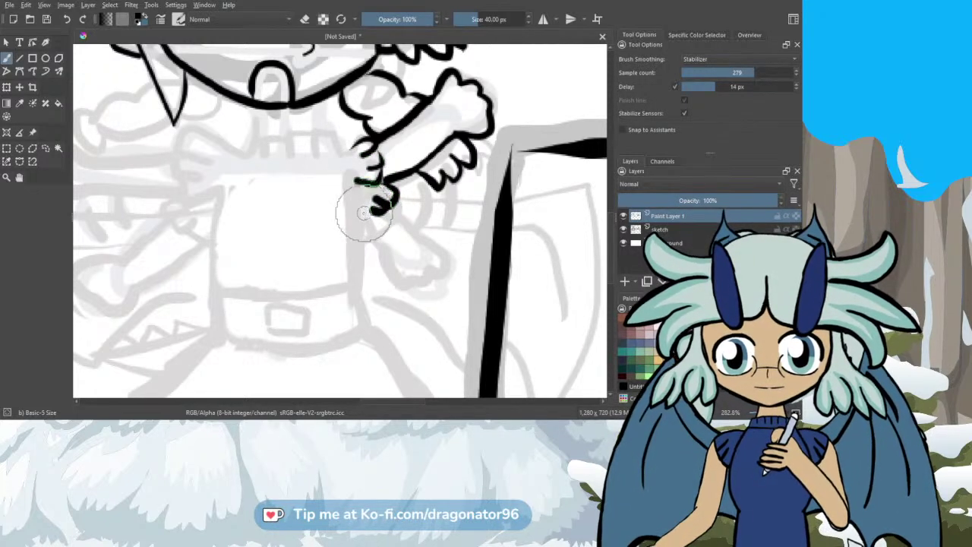
mouse_move(360, 216)
left_mouse_down()
mouse_move(381, 215)
mouse_move(363, 183)
left_mouse_up()
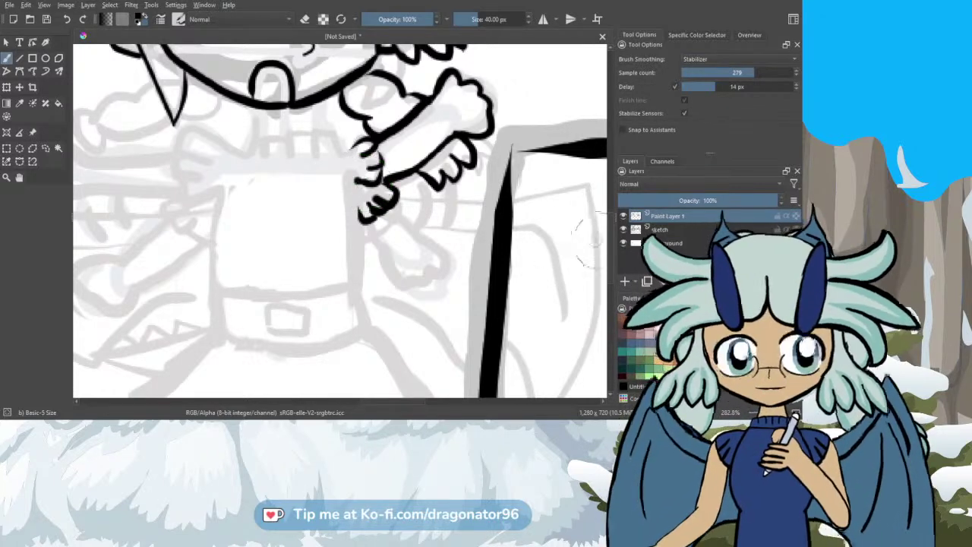
Step: Ink the lowered arm with its rounded hand below the right shoulder ruffle and two curved motion lines between the arms
left_click_drag(611, 241, 610, 253)
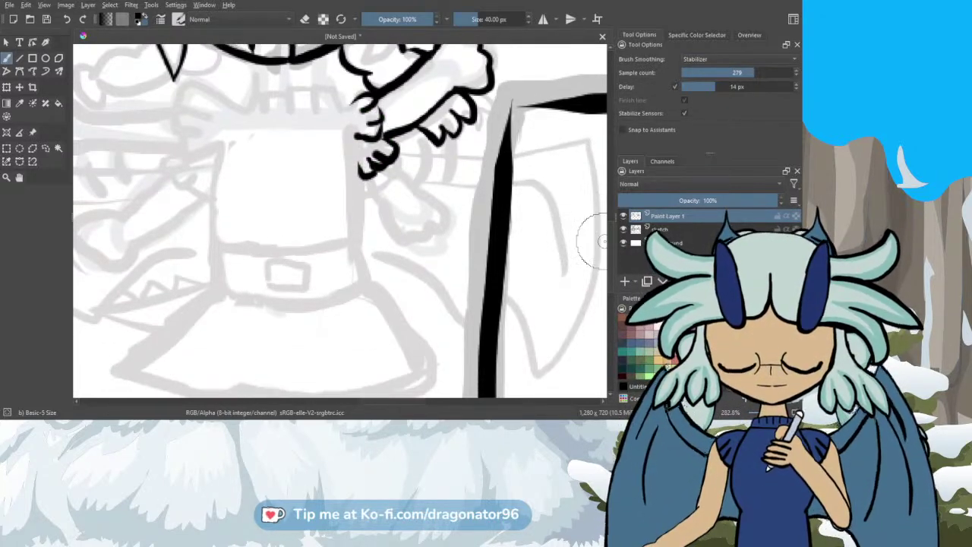
mouse_move(393, 163)
left_mouse_down()
mouse_move(450, 208)
mouse_move(451, 225)
mouse_move(386, 235)
mouse_move(376, 174)
left_mouse_up()
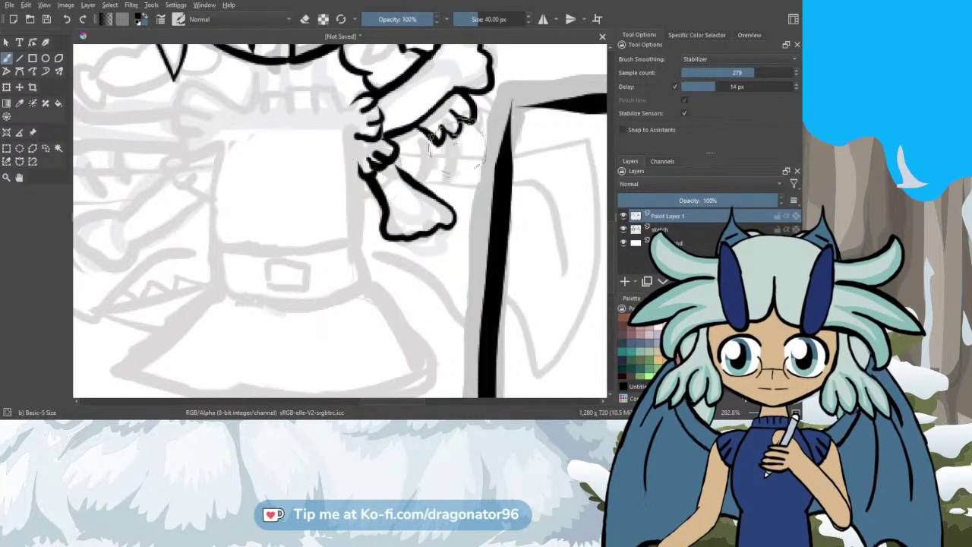
left_click_drag(454, 144, 448, 178)
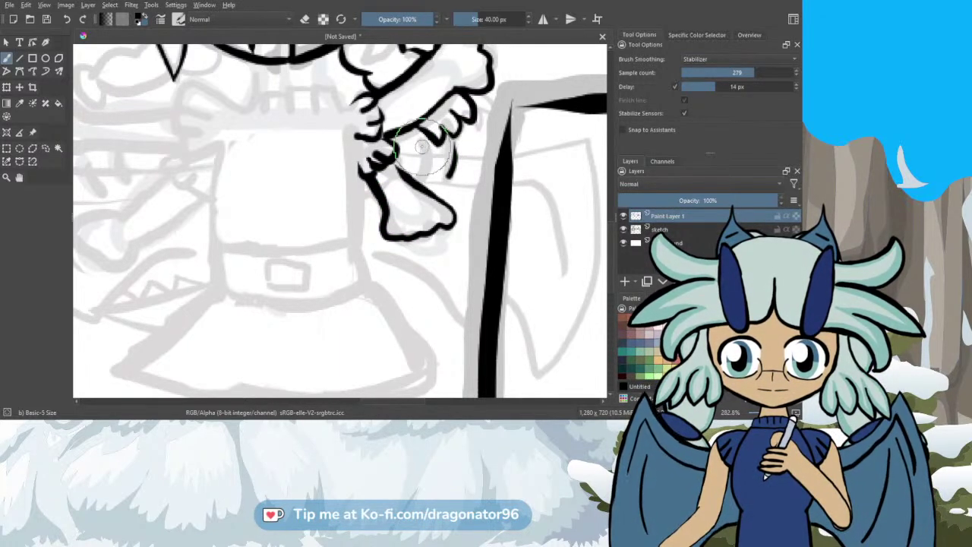
left_click_drag(422, 142, 421, 169)
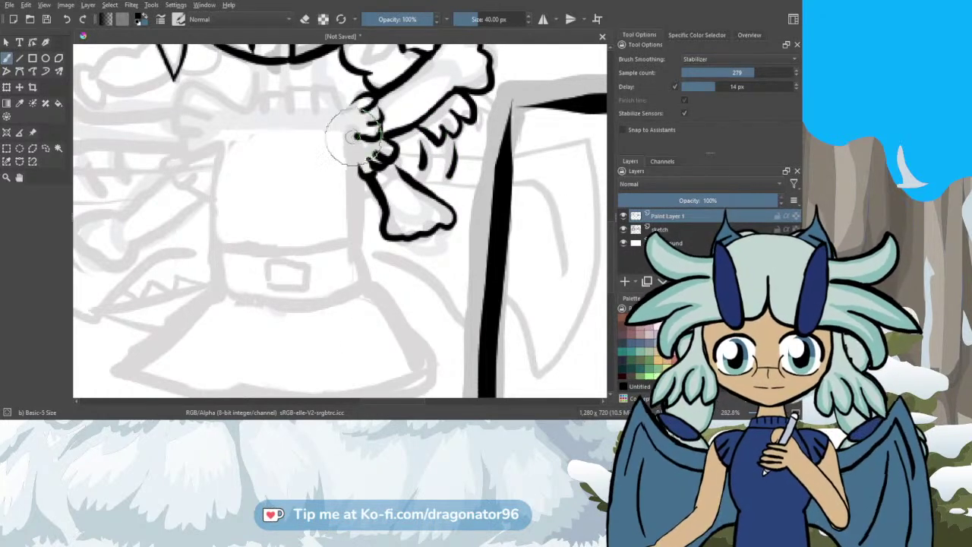
Step: Ink the right side of the torso and the upper and lower wing edges that run behind the table
left_click_drag(356, 173, 358, 197)
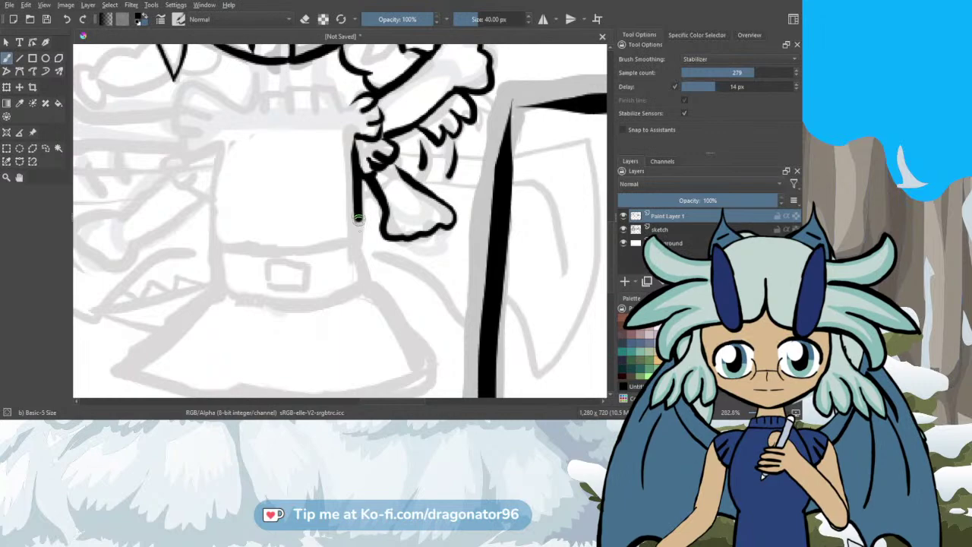
left_click_drag(365, 266, 368, 274)
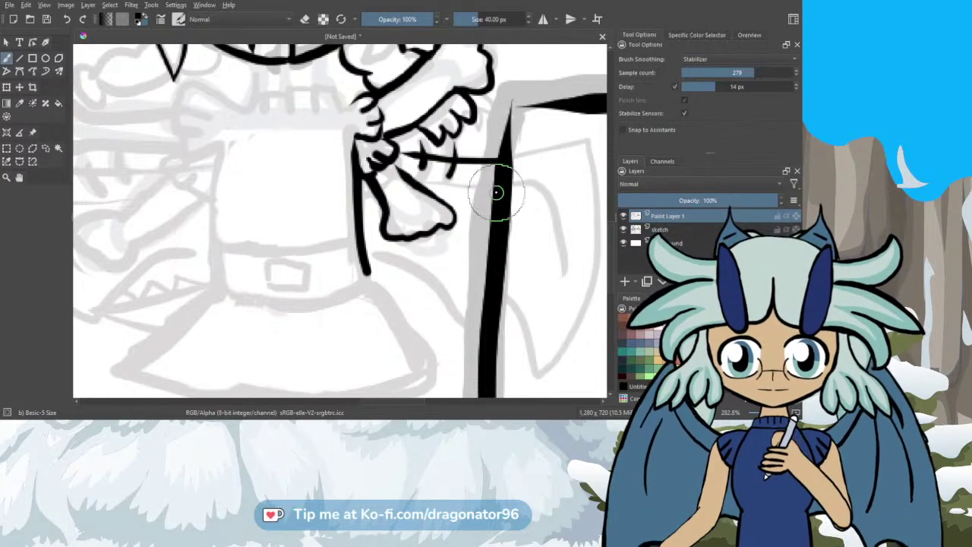
left_click_drag(500, 188, 422, 182)
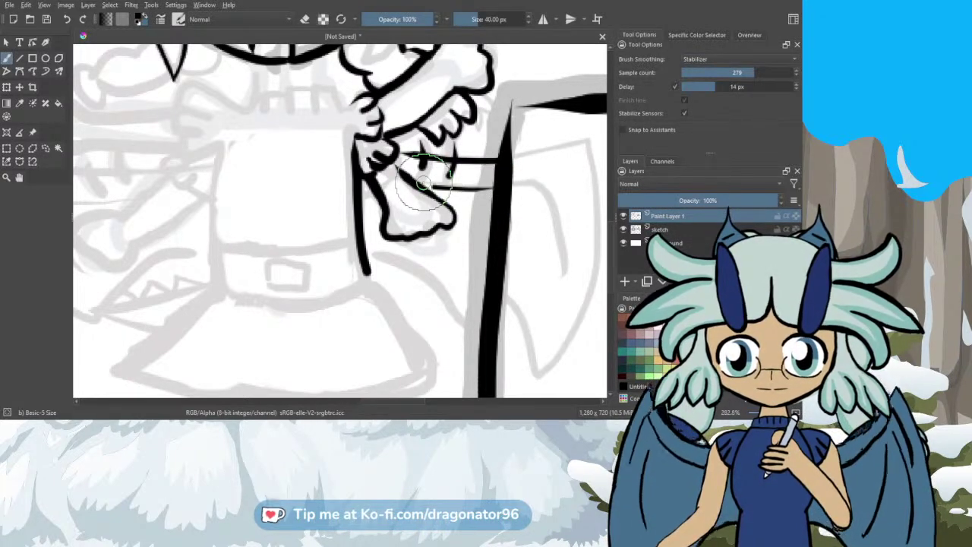
left_click_drag(363, 262, 389, 259)
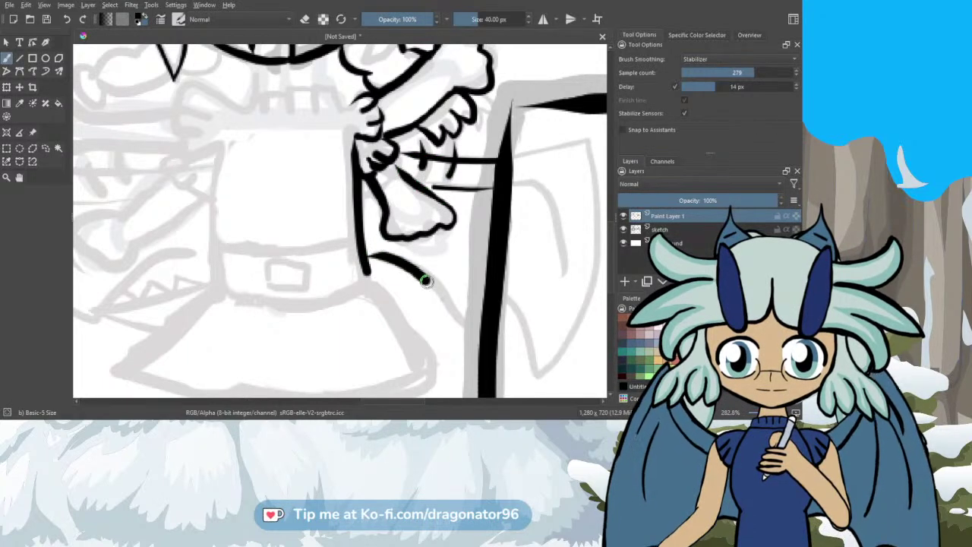
left_click_drag(461, 333, 497, 282)
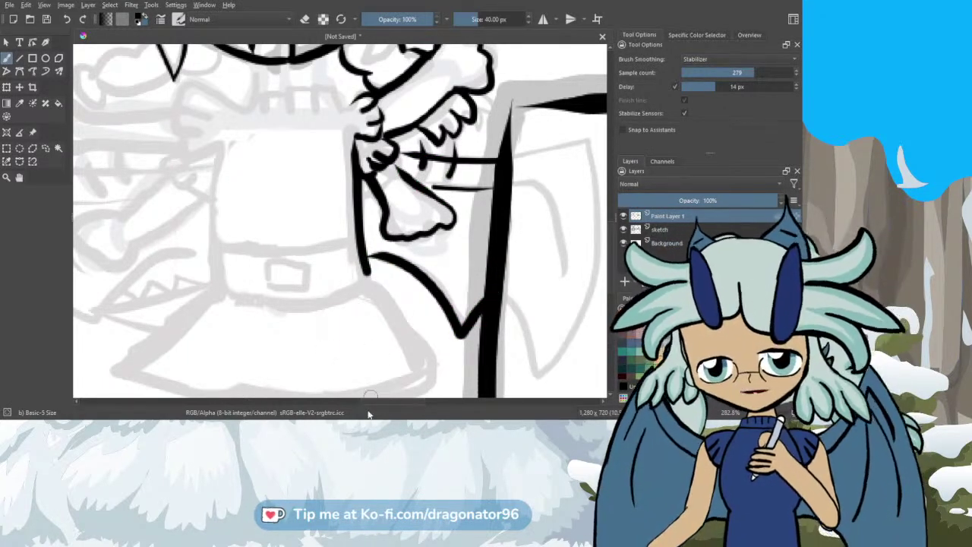
Step: Ink the left pigtail with its puffy segment, ring-shaped hair tie and pointed tuft beside the jaw
left_click_drag(378, 404, 354, 405)
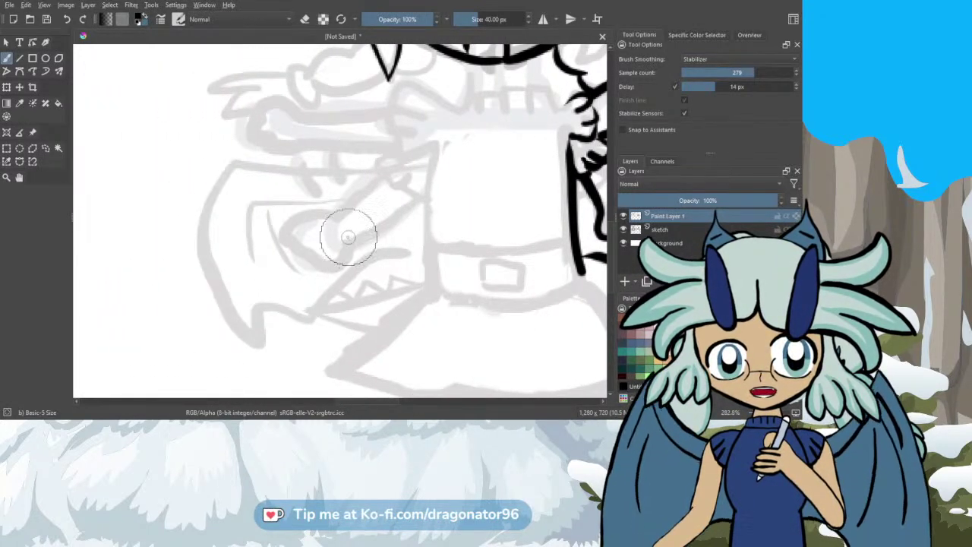
scroll(599, 273, "up", 5)
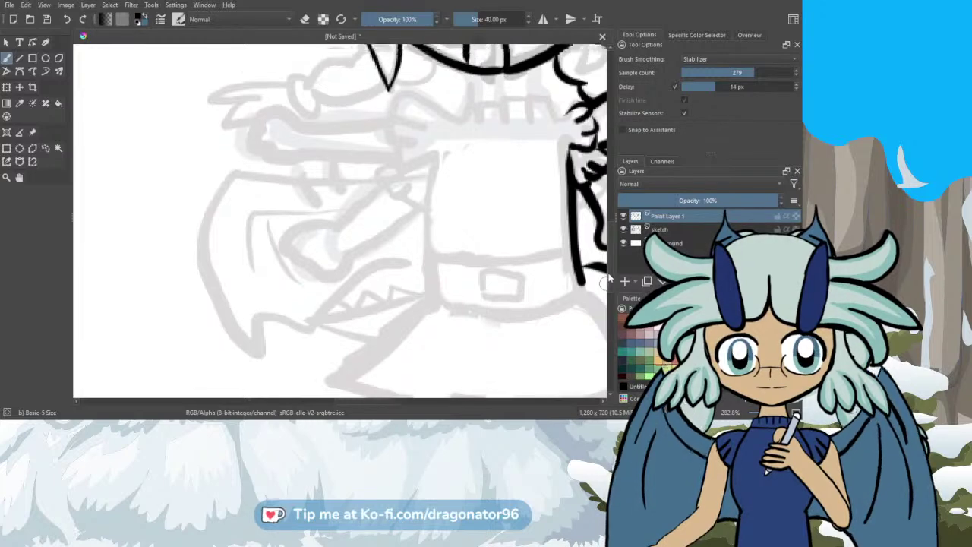
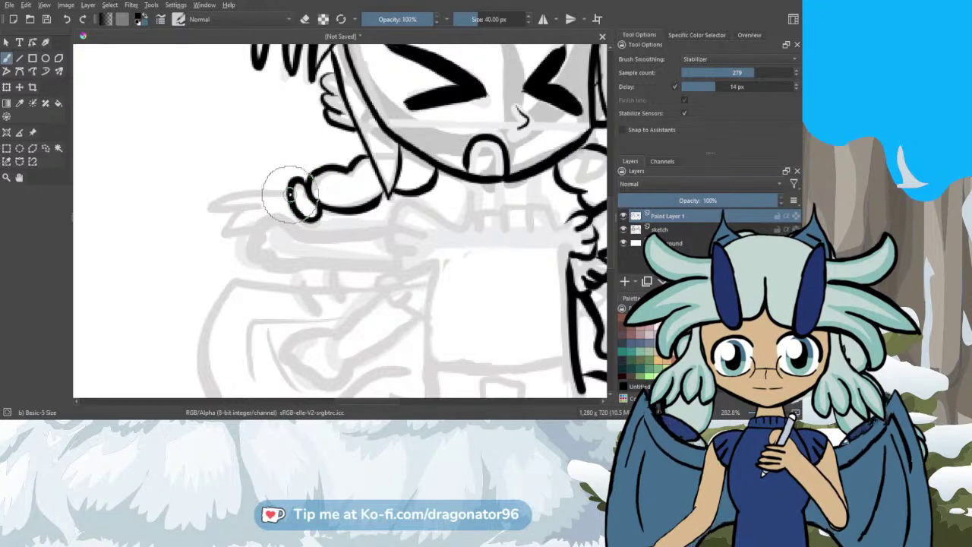
mouse_move(212, 201)
left_mouse_down()
mouse_move(265, 205)
mouse_move(221, 217)
mouse_move(252, 228)
left_mouse_up()
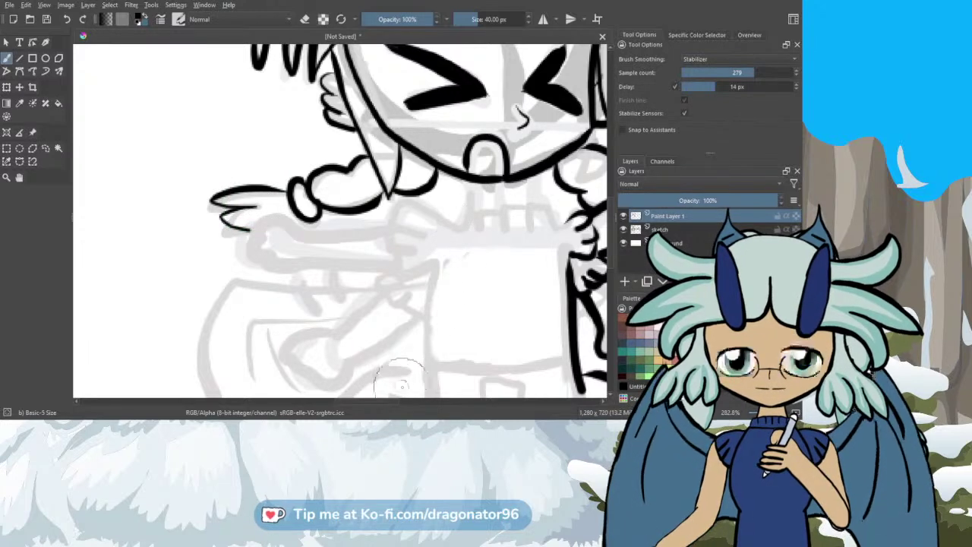
Step: Ink the neck and fringed collar below the chin and the scalloped sleeve ruffle at the left shoulder
left_click_drag(384, 403, 398, 403)
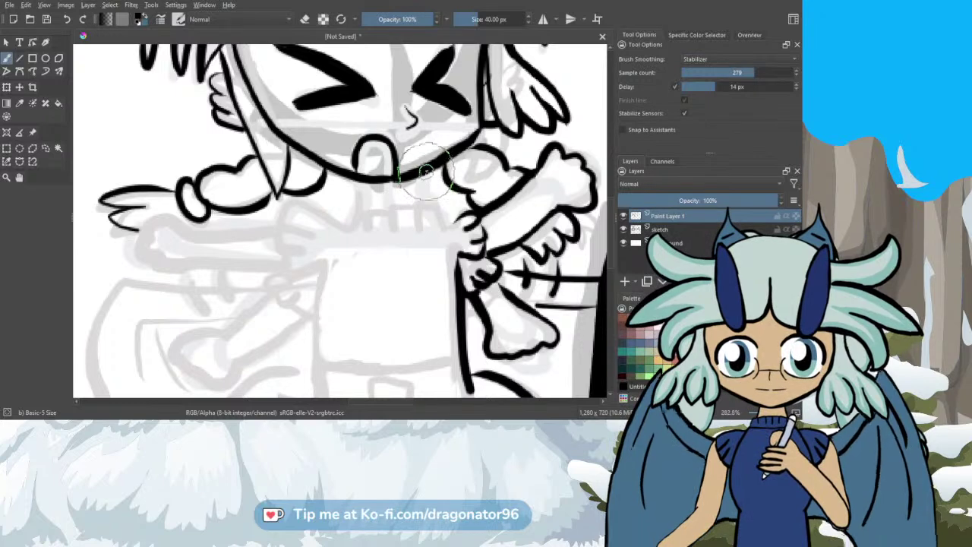
left_click_drag(423, 191, 429, 205)
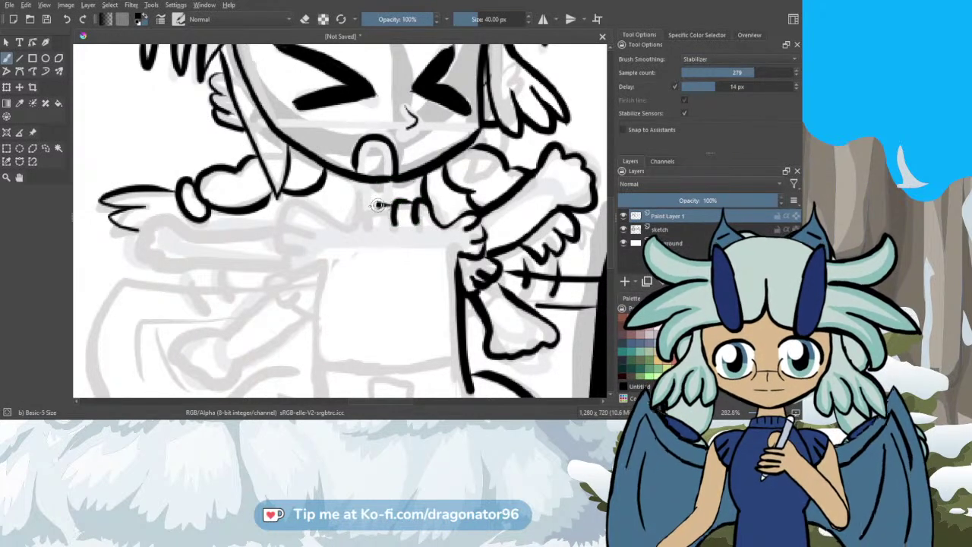
mouse_move(374, 214)
left_mouse_down()
mouse_move(353, 176)
mouse_move(375, 229)
mouse_move(351, 221)
left_mouse_up()
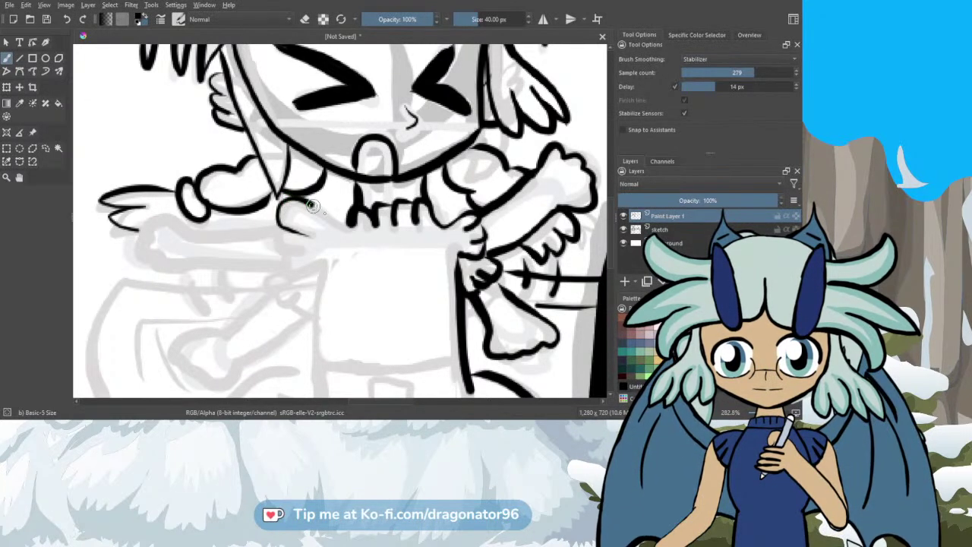
left_click_drag(336, 220, 350, 227)
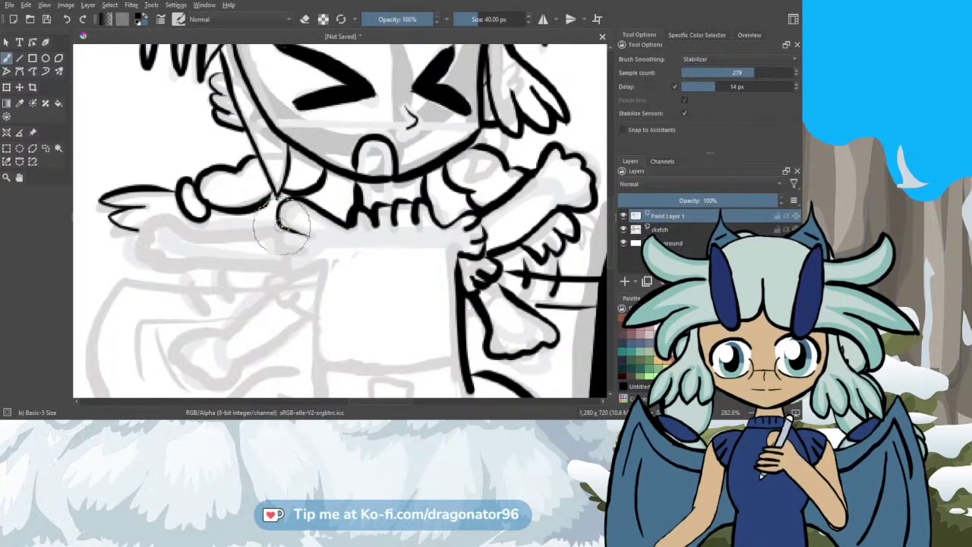
mouse_move(289, 254)
left_mouse_down()
mouse_move(317, 268)
mouse_move(294, 275)
mouse_move(279, 246)
left_mouse_up()
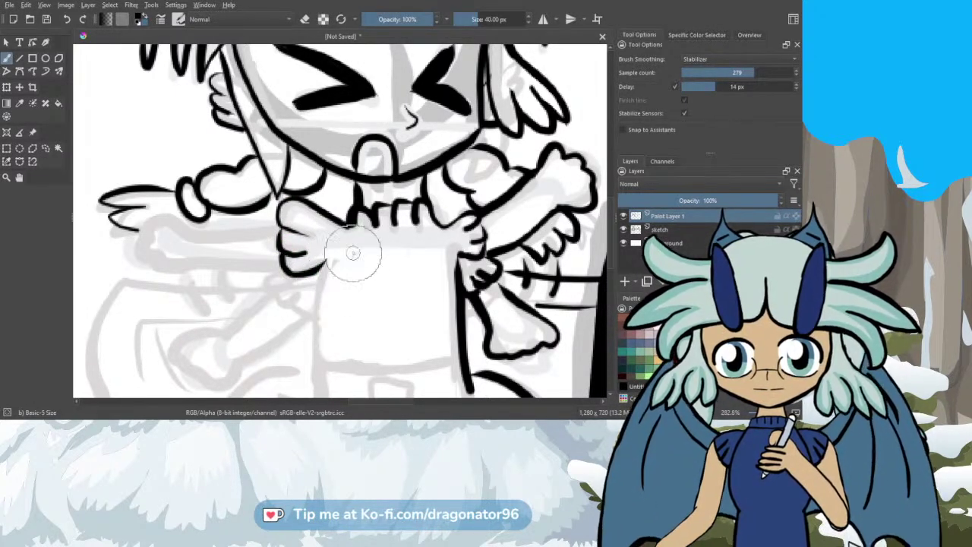
Step: Ink the left side of the torso and the outstretched left arm with its rounded hand and two short motion lines beneath
scroll(610, 251, "down", 3)
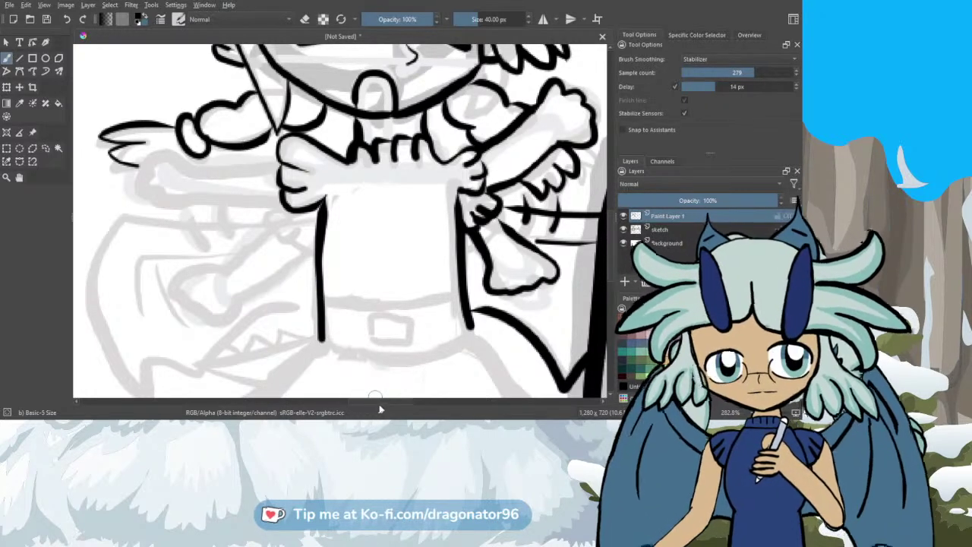
scroll(352, 400, "left", 5)
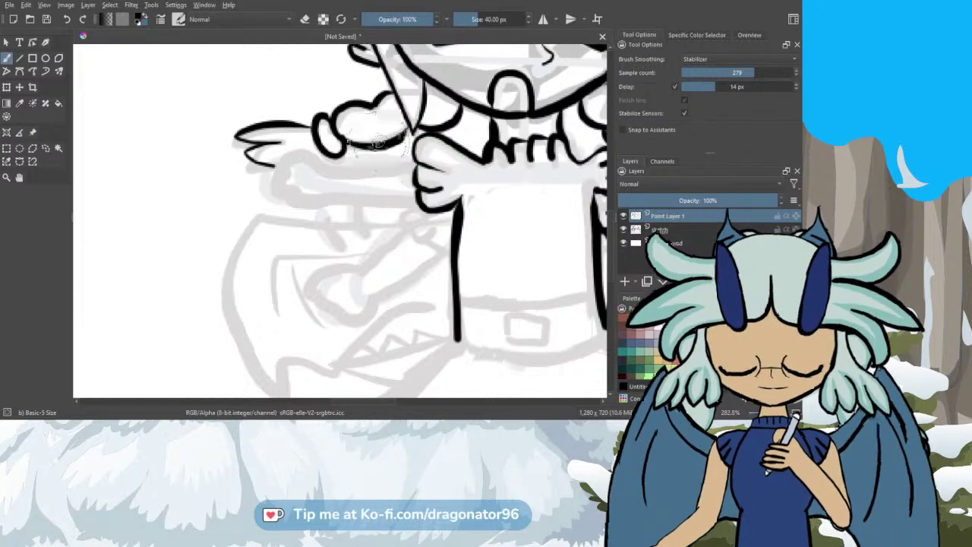
left_click_drag(416, 167, 339, 171)
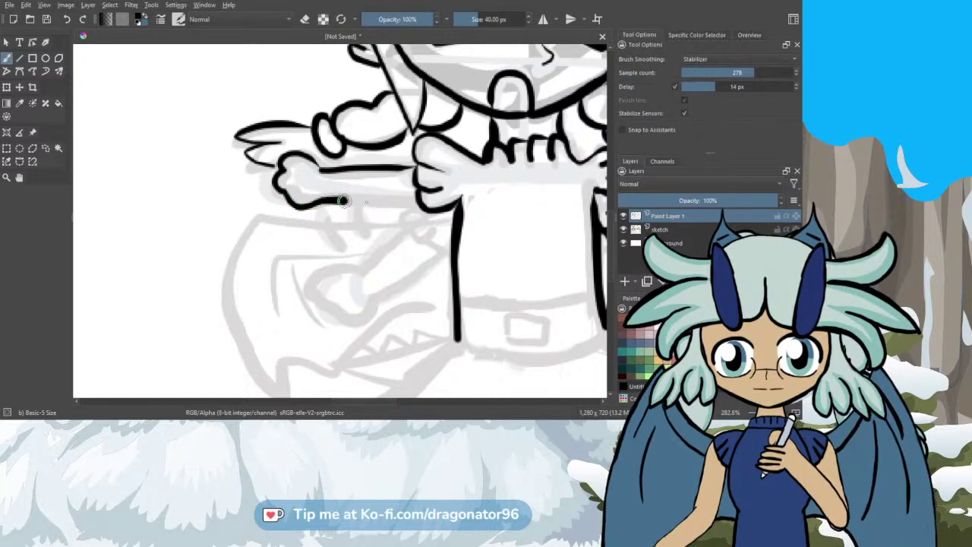
left_click_drag(395, 203, 422, 204)
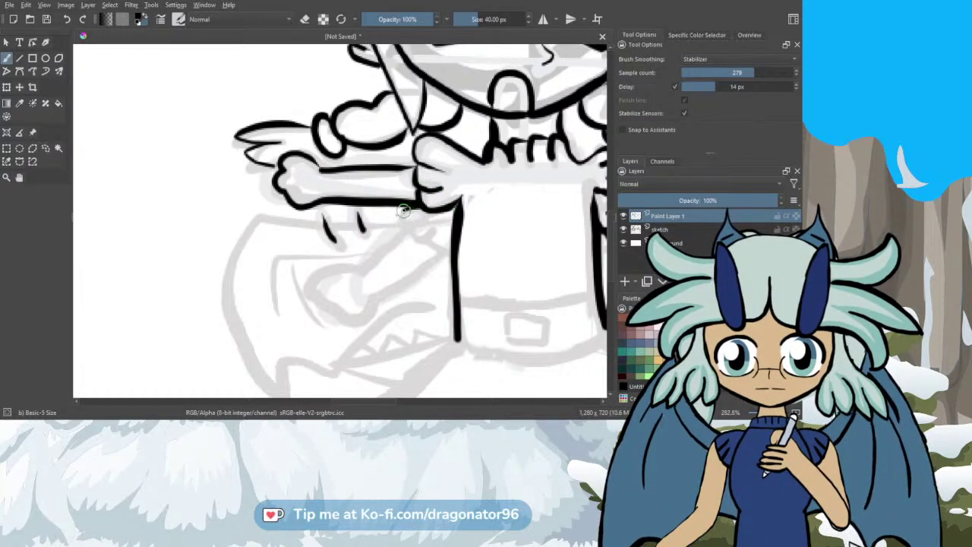
Step: Ink the small sleeve ruffle below the left shoulder and the lowered left arm with its rounded hand
left_click_drag(408, 229, 446, 250)
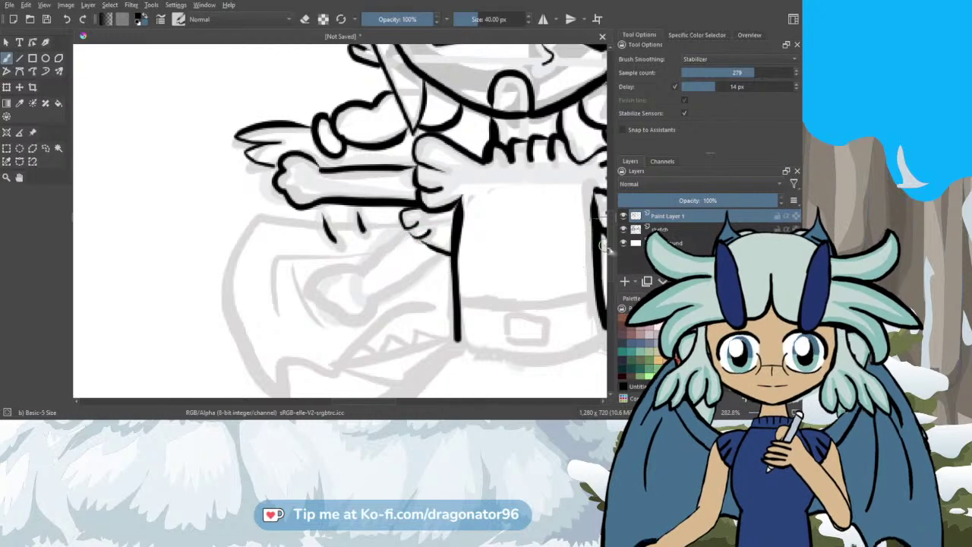
scroll(601, 251, "down", 3)
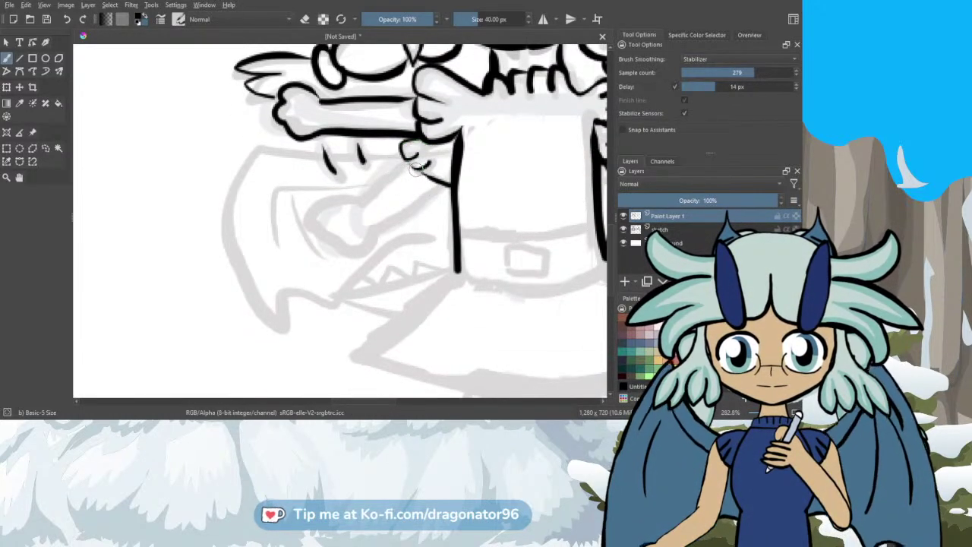
left_click_drag(411, 163, 404, 156)
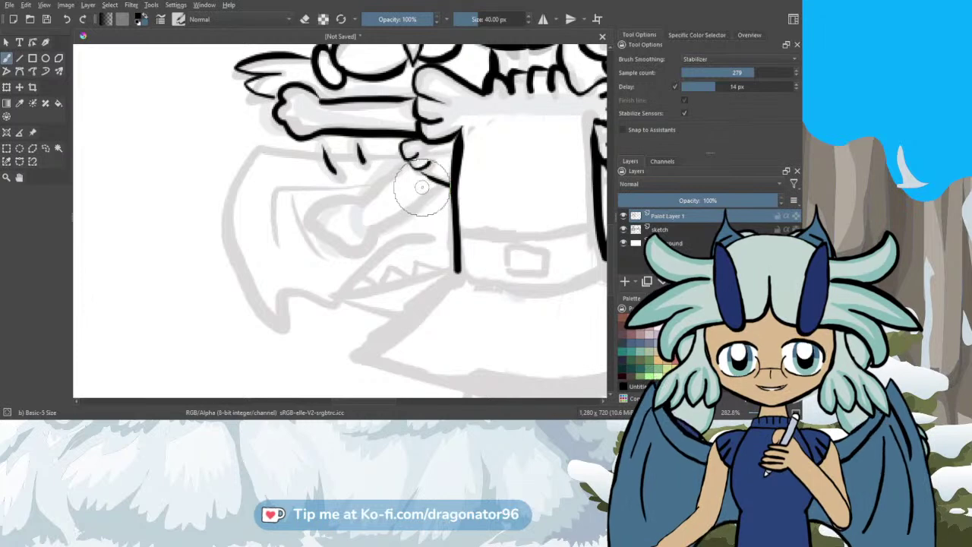
left_click_drag(439, 184, 375, 220)
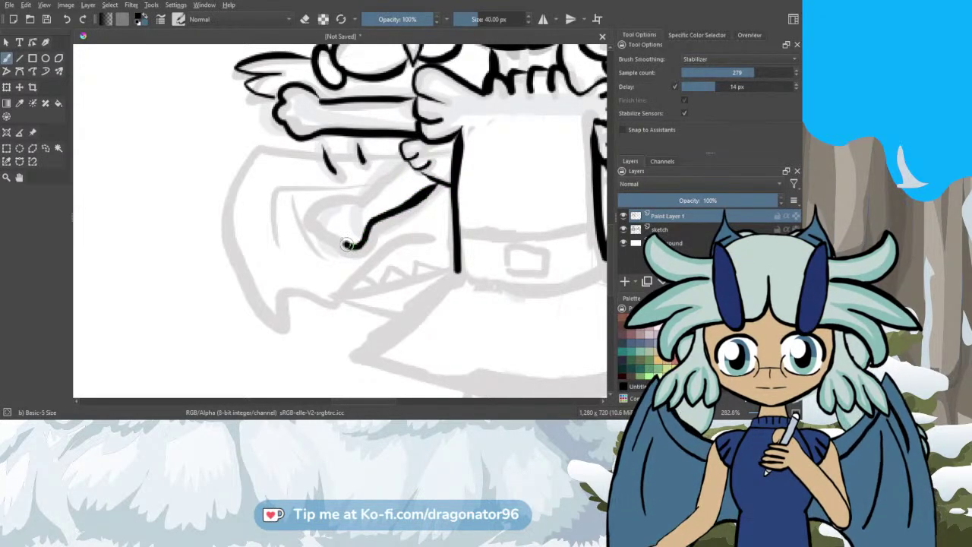
mouse_move(310, 220)
left_mouse_down()
mouse_move(328, 196)
mouse_move(363, 195)
left_mouse_up()
left_click_drag(409, 165, 418, 157)
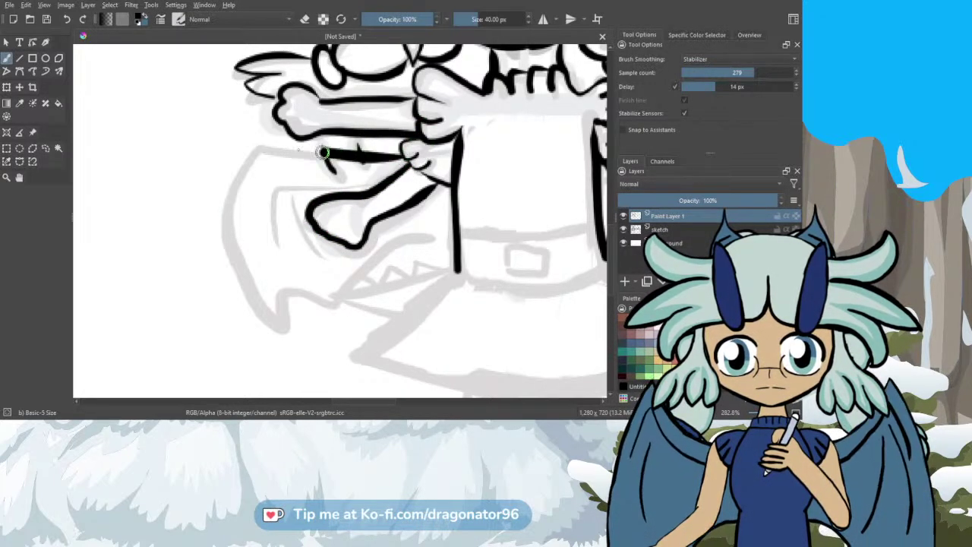
Step: Ink the left wing with its scalloped lower edge and curved inner lines, plus the spiked tail section between wing and waist
mouse_move(228, 215)
left_mouse_down()
mouse_move(237, 270)
mouse_move(272, 312)
left_mouse_up()
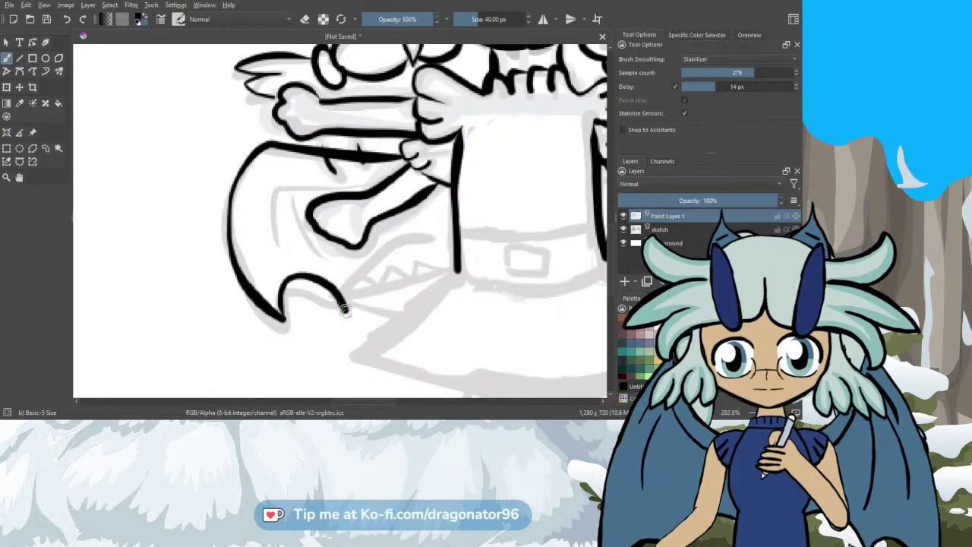
mouse_move(416, 249)
left_mouse_down()
mouse_move(403, 256)
mouse_move(463, 222)
left_mouse_up()
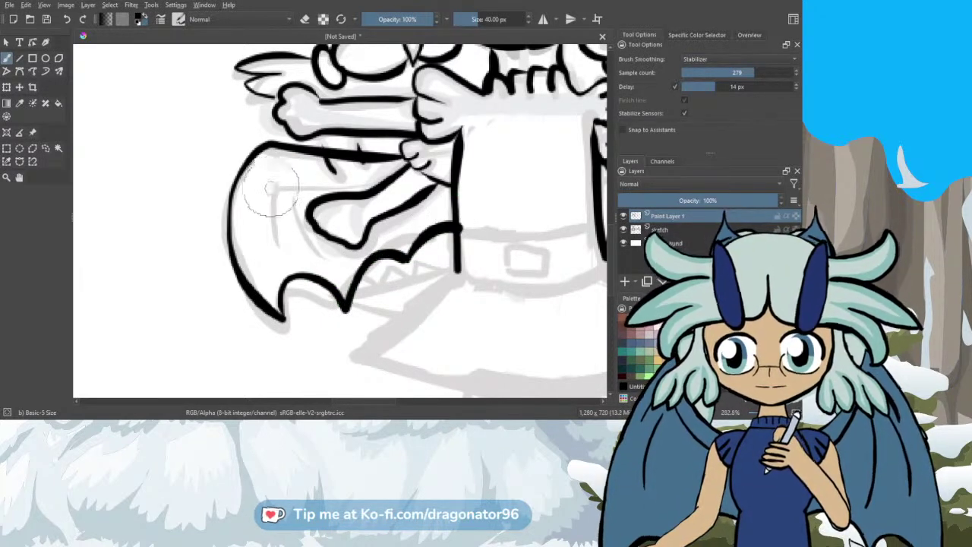
mouse_move(278, 171)
left_mouse_down()
mouse_move(263, 200)
mouse_move(267, 239)
left_mouse_up()
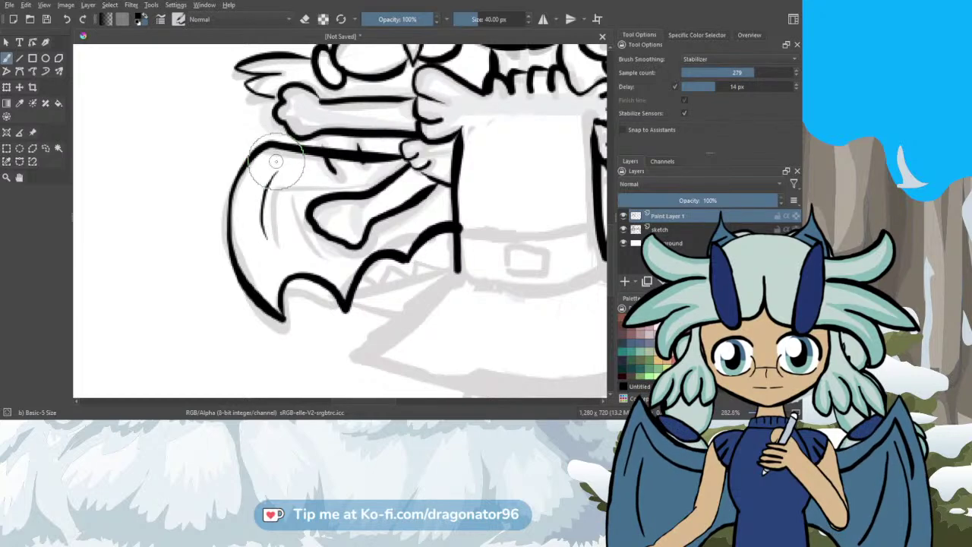
left_click_drag(279, 170, 378, 185)
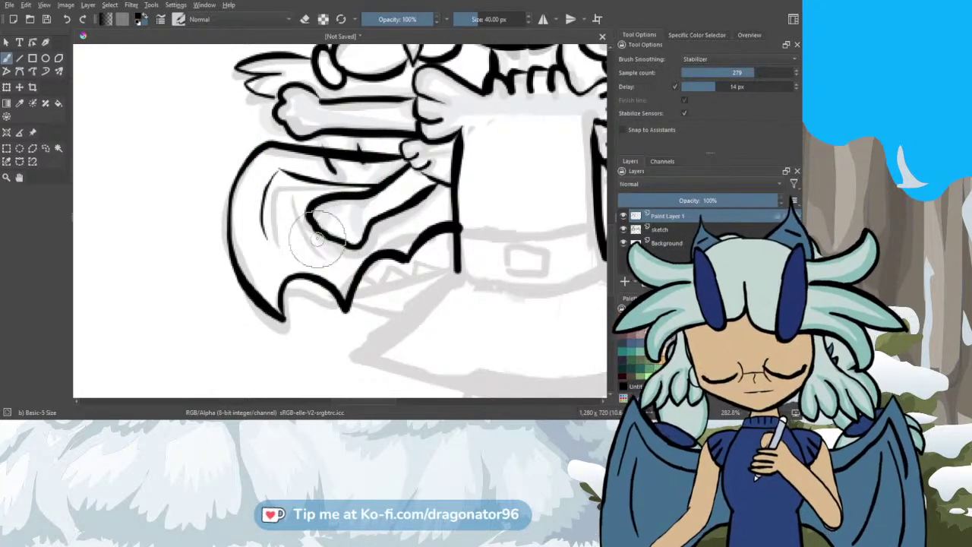
left_click_drag(300, 199, 330, 263)
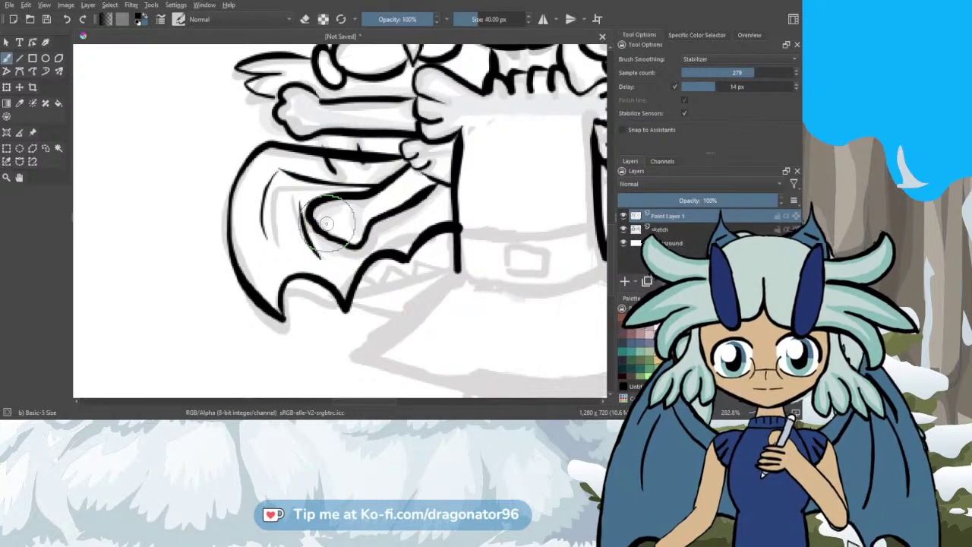
mouse_move(456, 272)
left_mouse_down()
mouse_move(354, 294)
mouse_move(391, 316)
mouse_move(350, 301)
mouse_move(367, 285)
mouse_move(442, 269)
mouse_move(420, 262)
mouse_move(413, 278)
mouse_move(390, 269)
mouse_move(359, 277)
left_mouse_up()
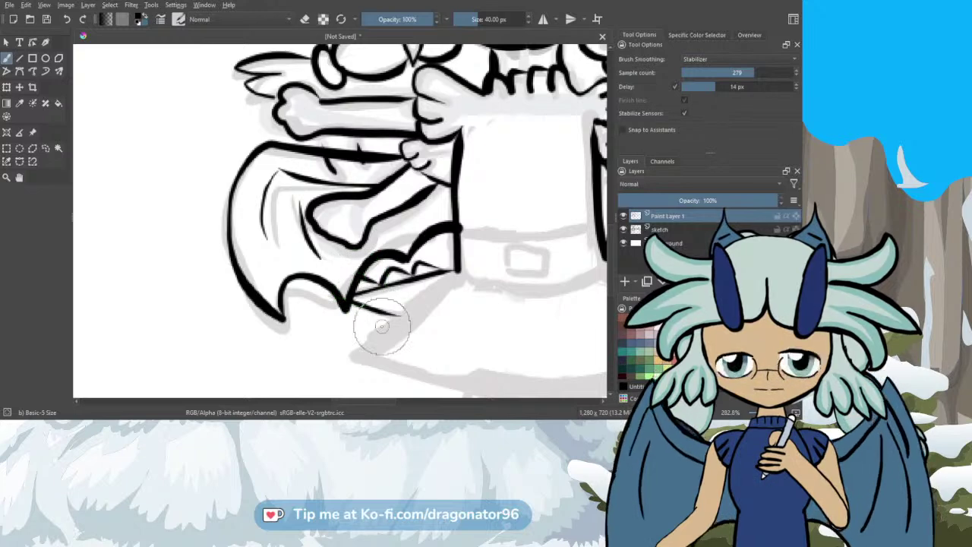
Step: Ink the curved lower and upper edges of the belt across the waist
left_click_drag(373, 400, 400, 409)
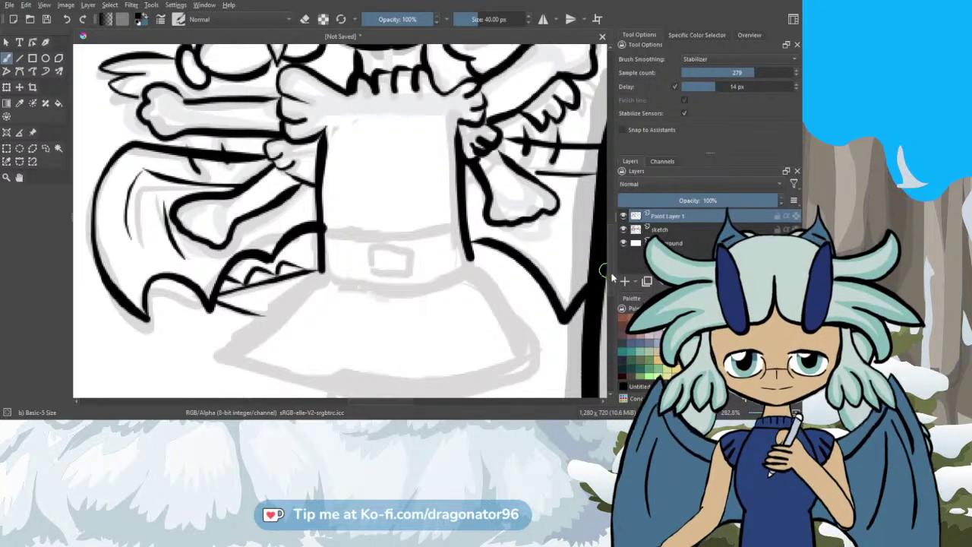
scroll(600, 262, "down", 3)
scroll(614, 283, "down", 1)
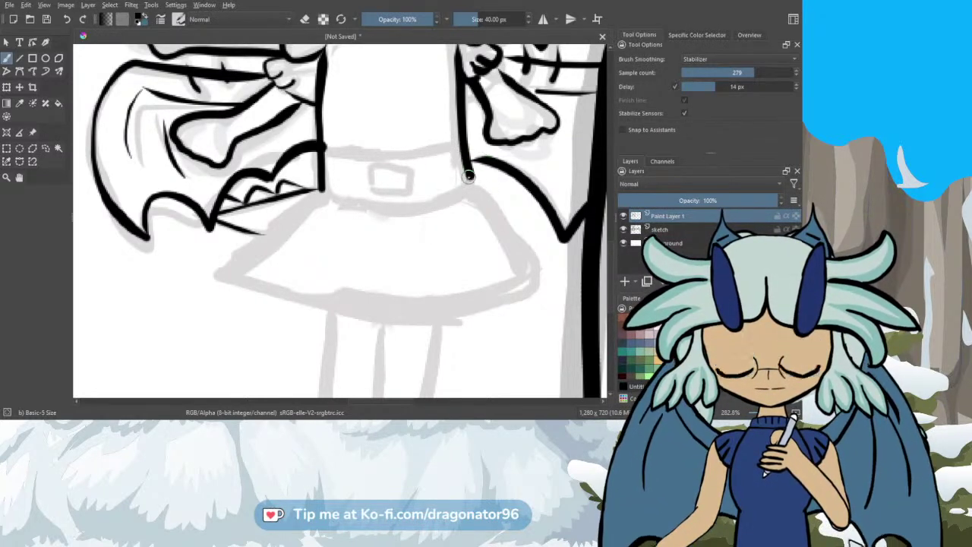
mouse_move(458, 194)
left_mouse_down()
mouse_move(408, 208)
mouse_move(325, 191)
left_mouse_up()
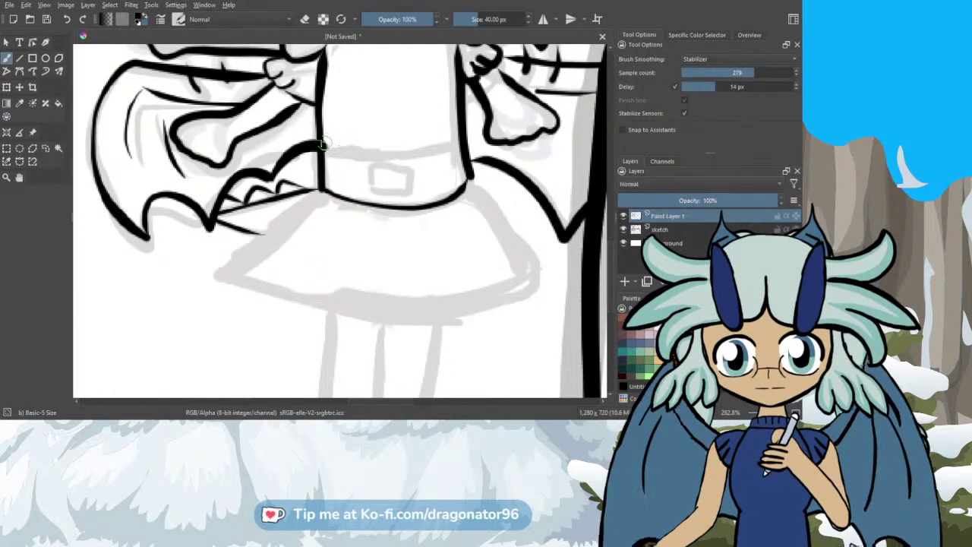
mouse_move(323, 143)
left_mouse_down()
mouse_move(408, 150)
mouse_move(459, 141)
left_mouse_up()
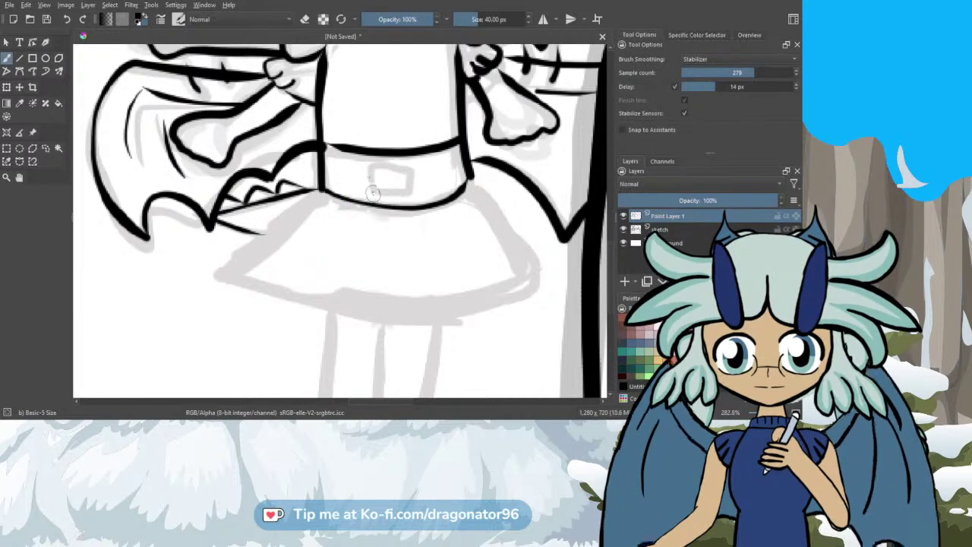
Step: Ink the rounded belt buckle and the skirt's outline over the sketch, and touch up the belt's lower right corner
mouse_move(373, 192)
left_mouse_down()
mouse_move(369, 165)
mouse_move(385, 162)
mouse_move(417, 190)
left_mouse_up()
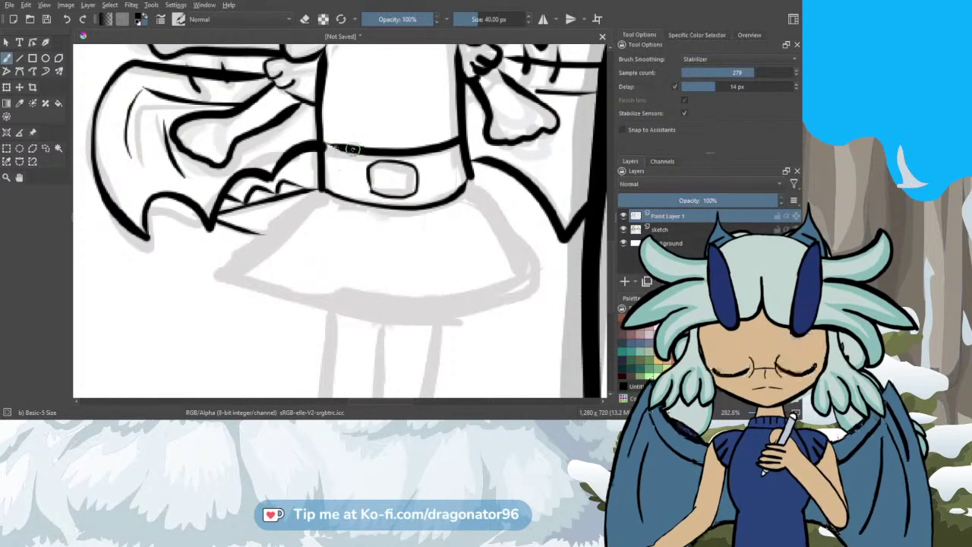
scroll(392, 186, "down", 1)
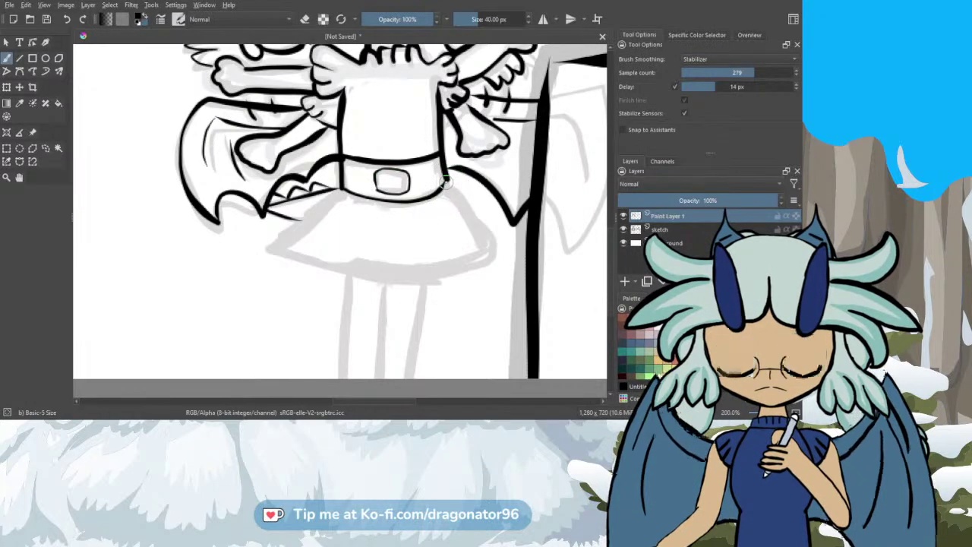
left_click_drag(448, 186, 478, 221)
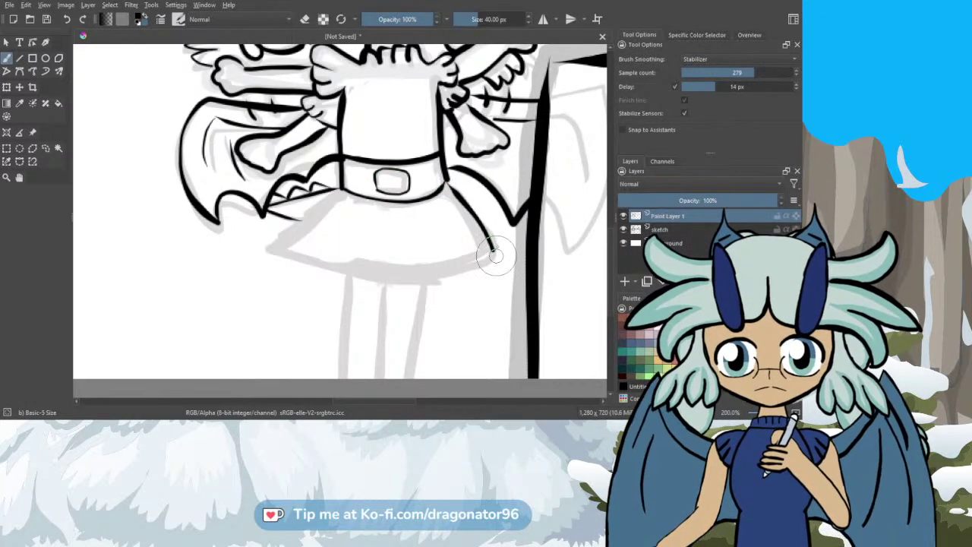
mouse_move(331, 196)
left_mouse_down()
mouse_move(272, 240)
mouse_move(283, 253)
mouse_move(353, 278)
mouse_move(442, 286)
mouse_move(483, 275)
mouse_move(490, 240)
left_mouse_up()
scroll(444, 183, "up", 3)
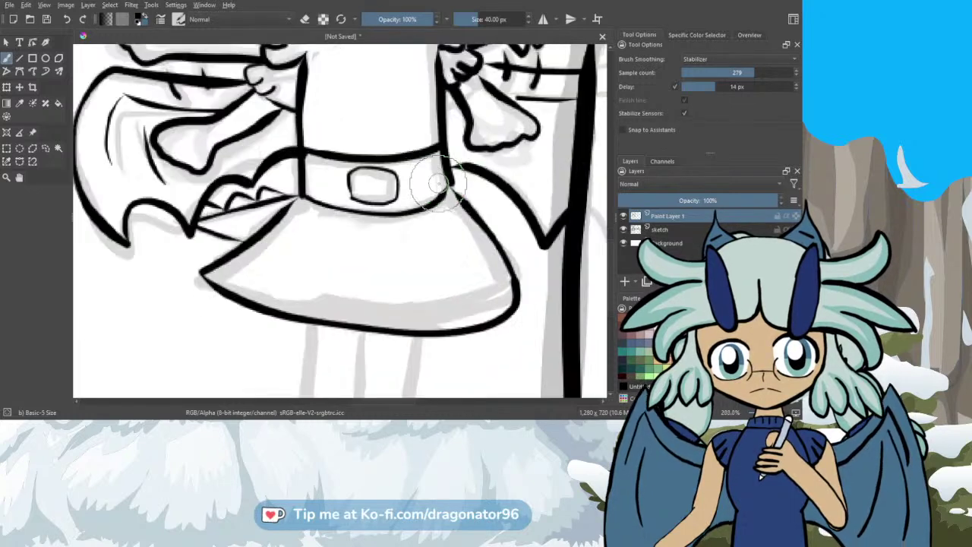
left_click_drag(452, 201, 418, 221)
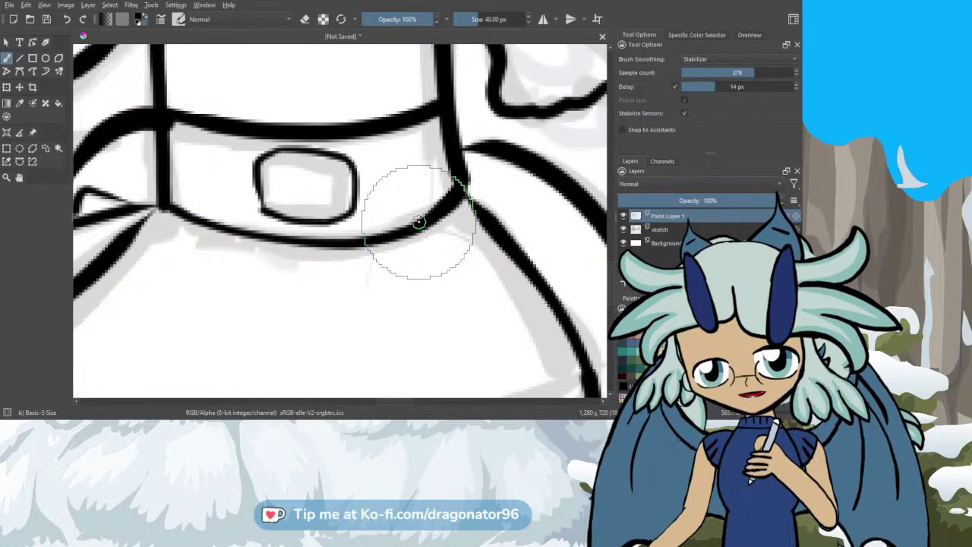
scroll(418, 221, "down", 4)
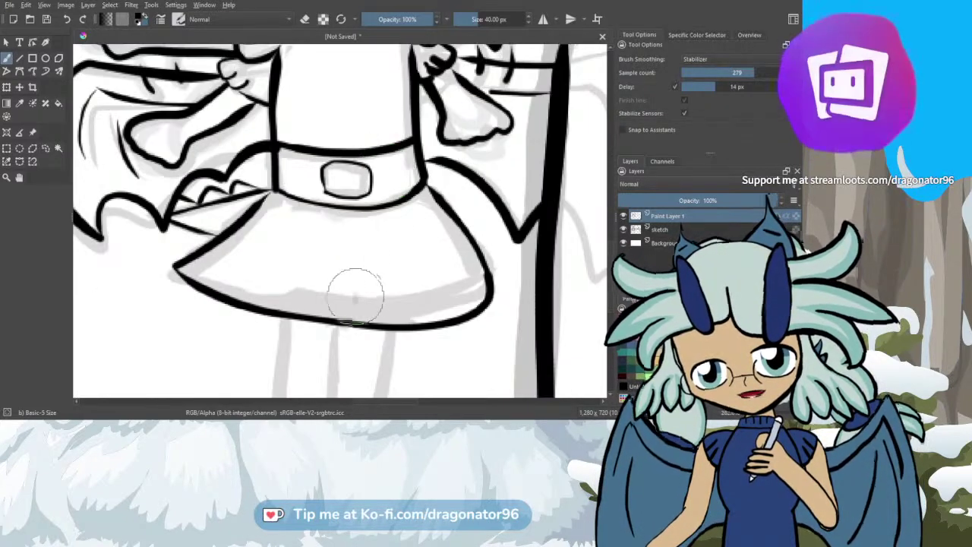
Step: Ink the character's legs from the skirt's hem to the canvas's lower edge and hide the sketch layer
scroll(380, 281, "down", 5)
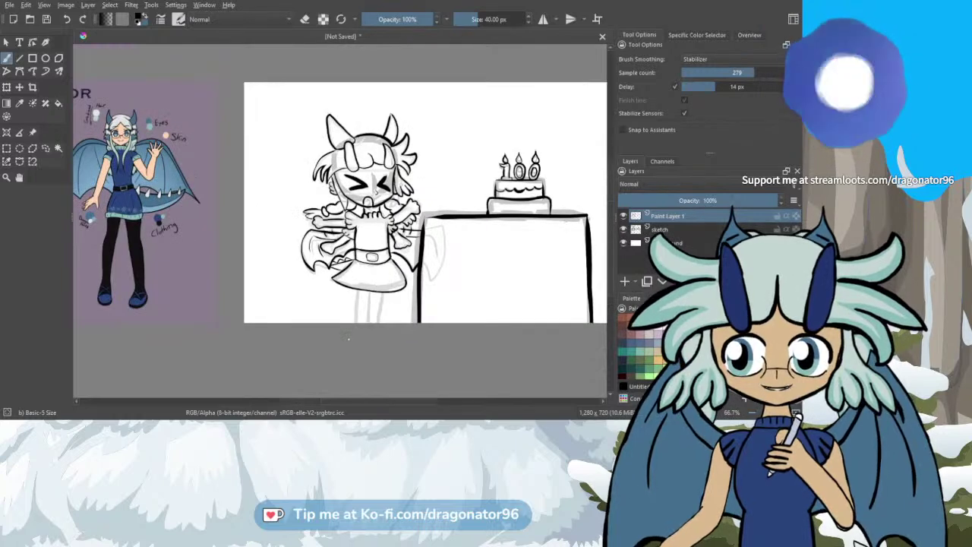
scroll(352, 334, "up", 2)
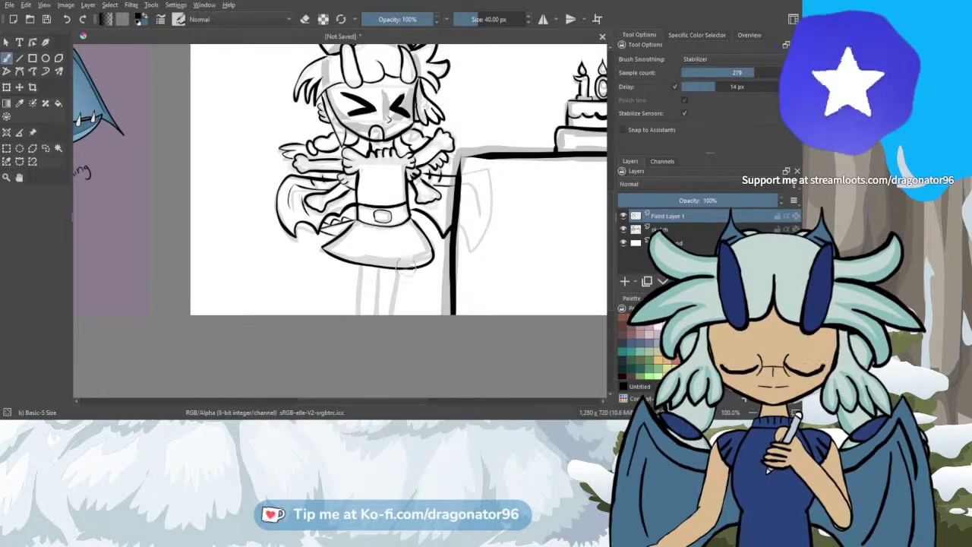
left_click_drag(396, 274, 390, 313)
left_click_drag(360, 265, 358, 311)
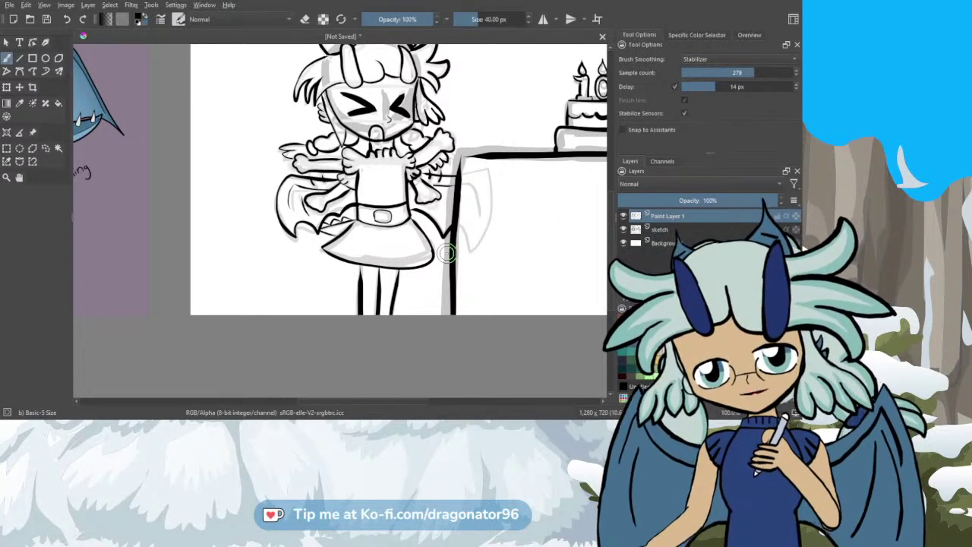
scroll(448, 253, "down", 3)
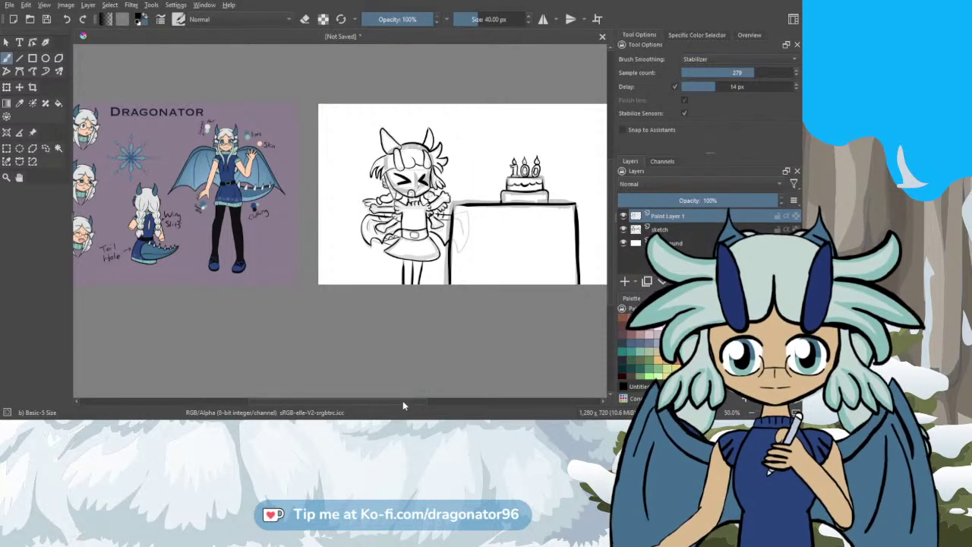
left_click(624, 229)
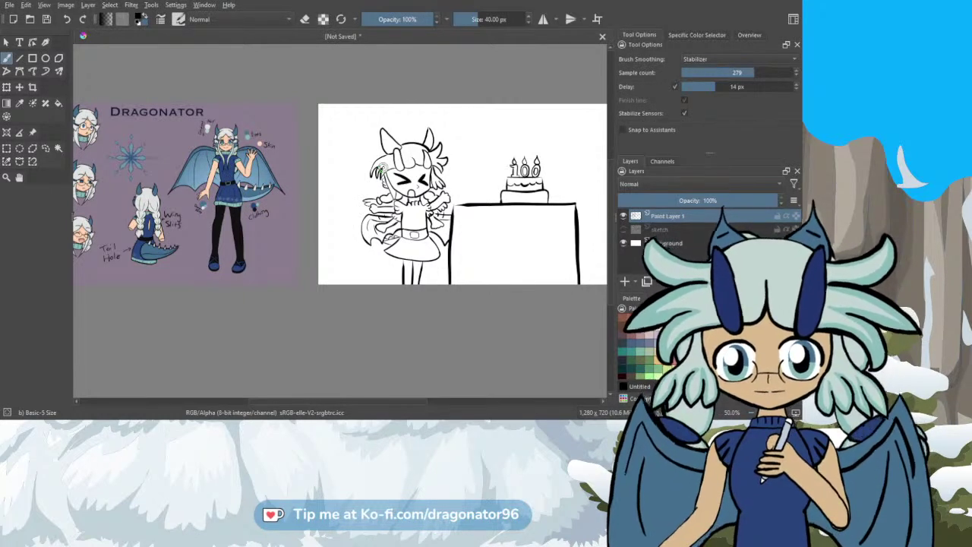
Step: Examine the character's clean line art up close and as a whole, including the hair and ear beside the face
scroll(461, 214, "up", 2, "ctrl")
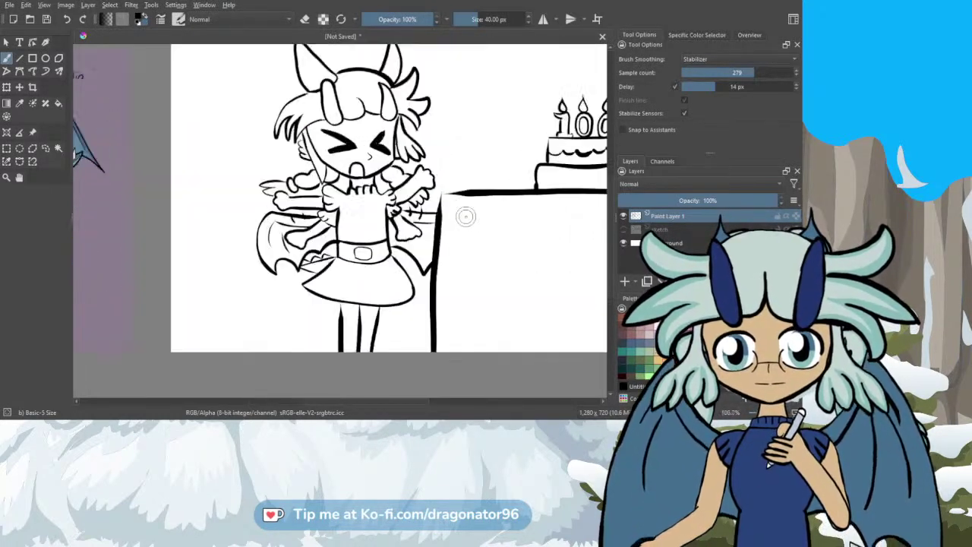
scroll(464, 217, "down", 2, "ctrl")
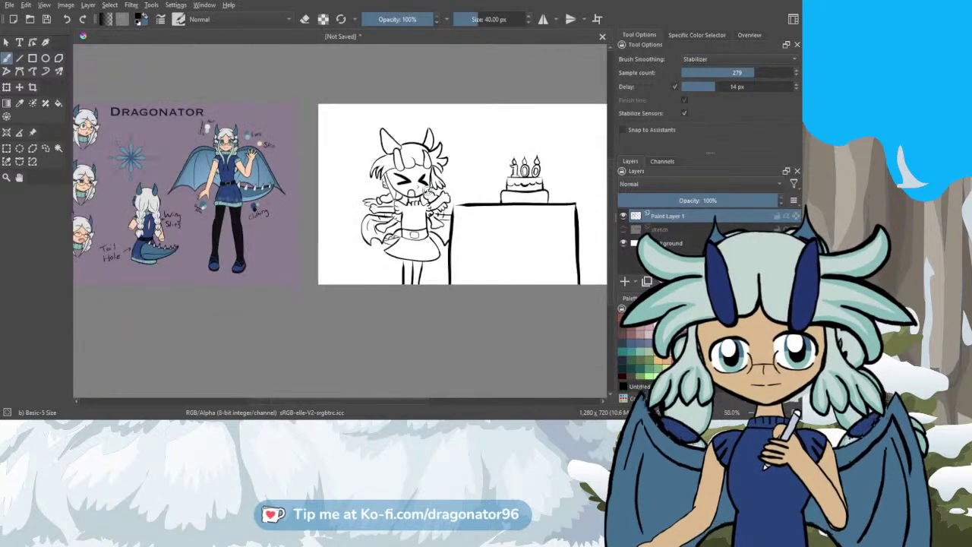
scroll(400, 219, "up", 1, "ctrl")
scroll(396, 172, "up", 3, "ctrl")
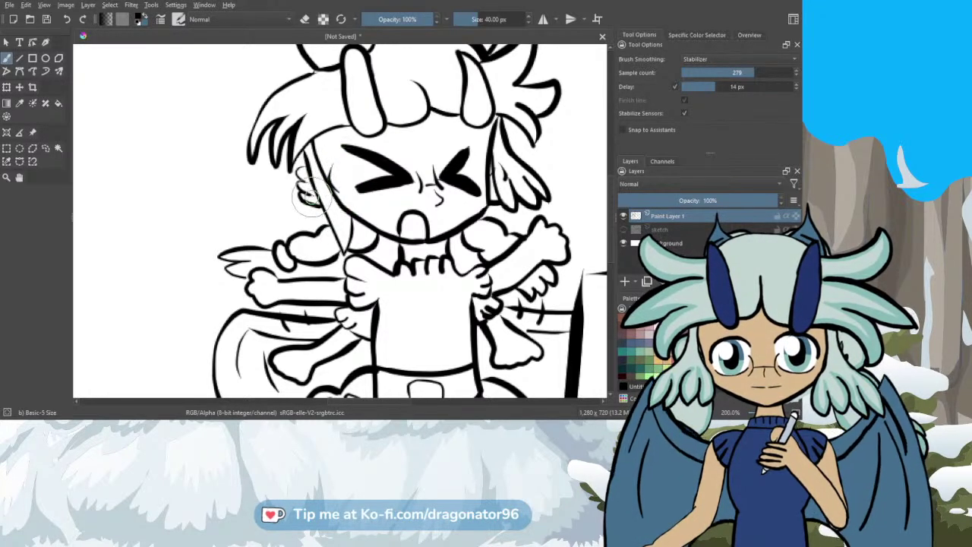
scroll(312, 196, "up", 3)
scroll(312, 193, "up", 2)
key("/")
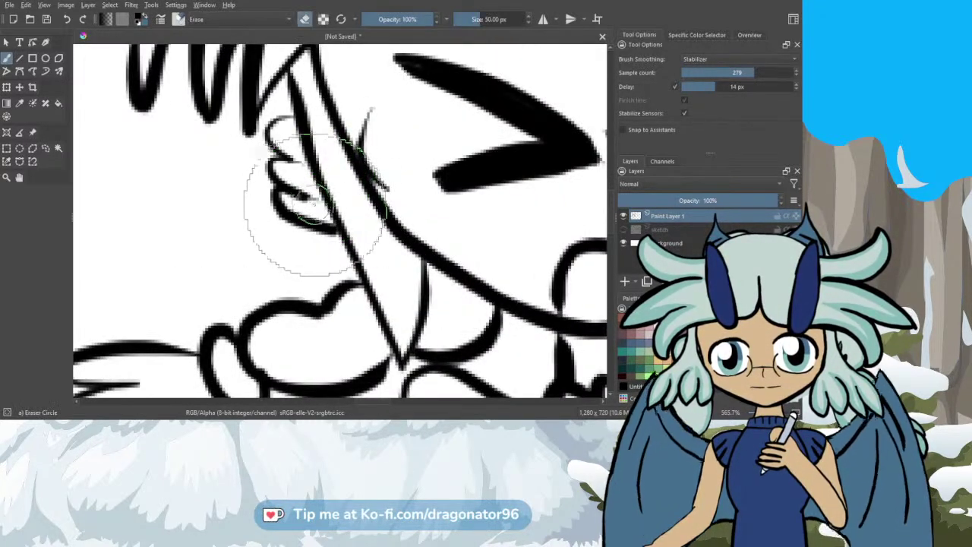
scroll(317, 200, "down", 5)
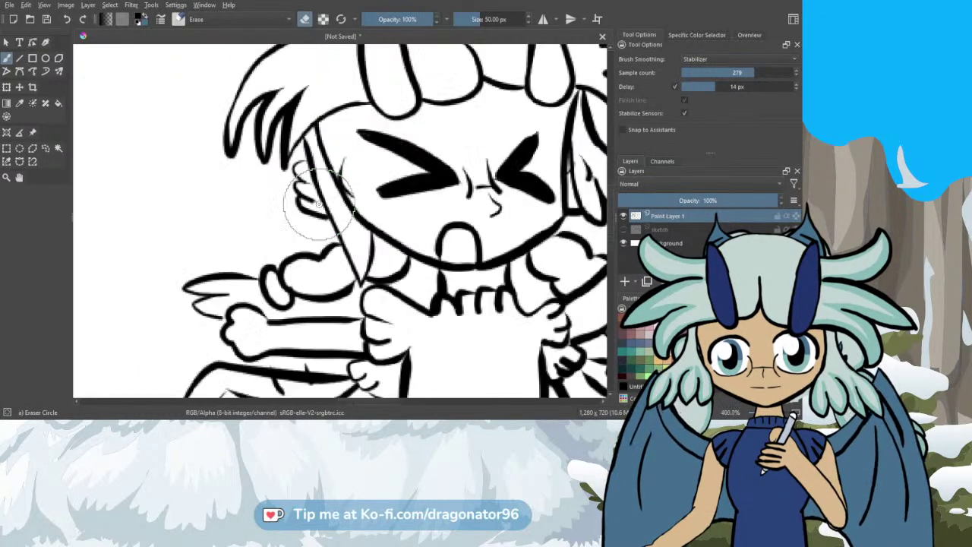
scroll(317, 200, "down", 2)
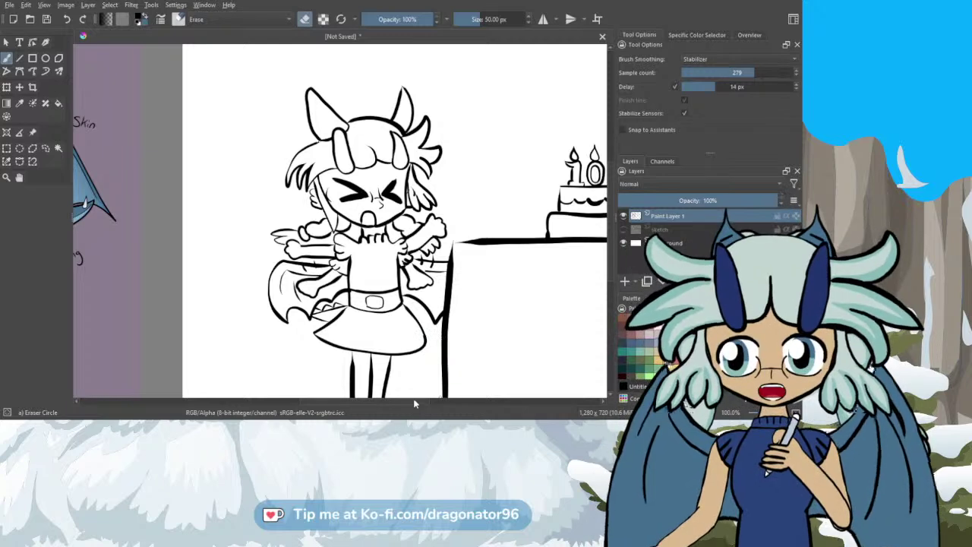
mouse_move(413, 400)
left_mouse_down()
mouse_move(427, 400)
mouse_move(416, 401)
left_mouse_up()
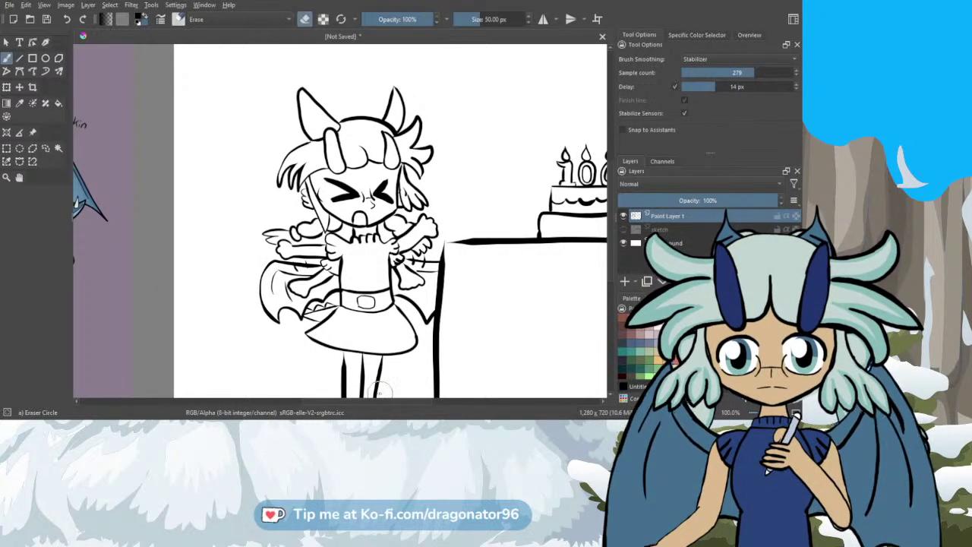
left_click_drag(386, 402, 412, 400)
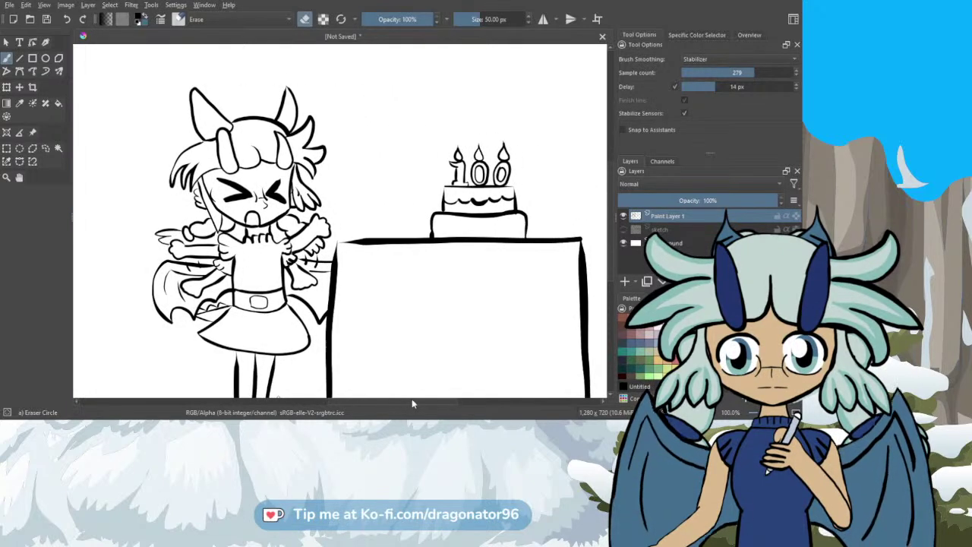
Step: Redraw the left foot of the numeral 1 candle and erase the excess line along its stem and base
scroll(508, 140, "up", 3)
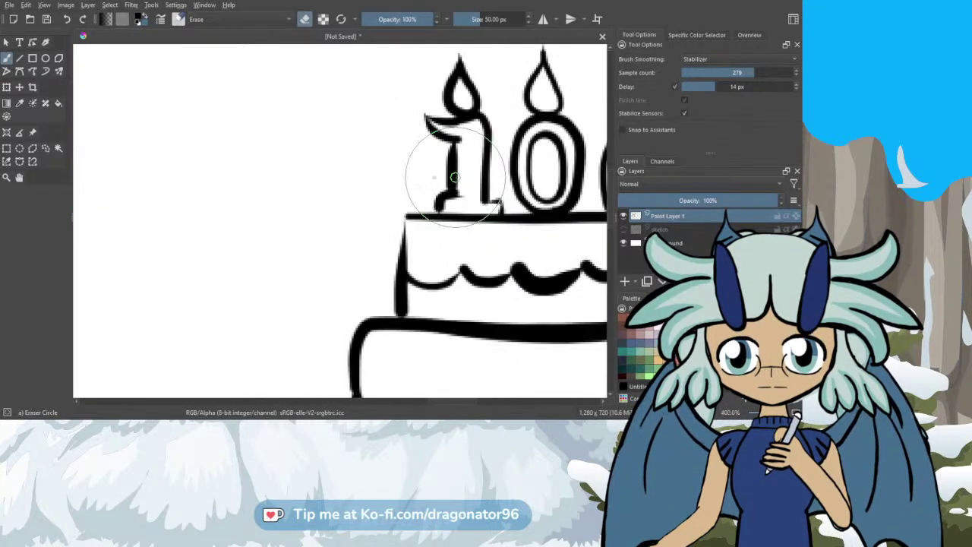
key("/")
mouse_move(454, 197)
left_mouse_down()
mouse_move(430, 199)
mouse_move(423, 211)
left_mouse_up()
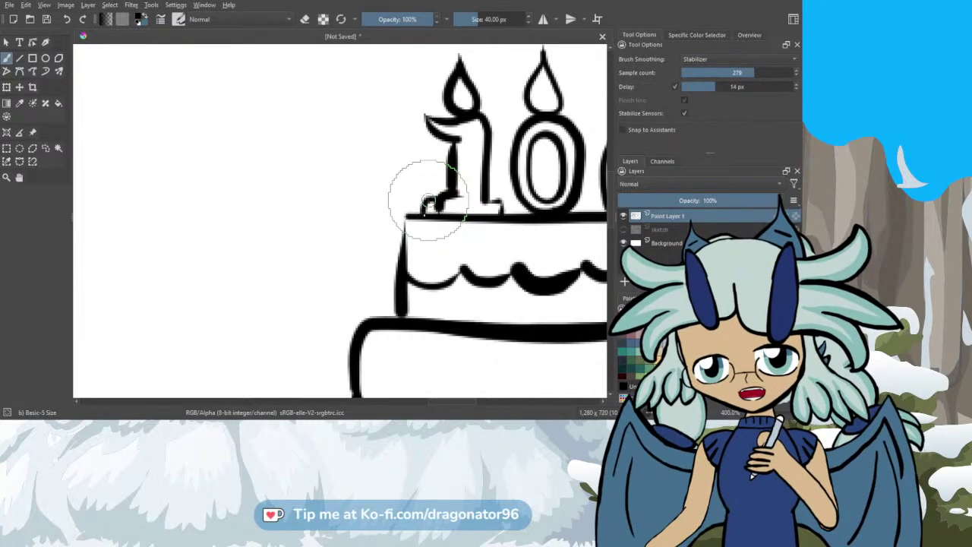
key("slash")
mouse_move(430, 202)
left_mouse_down()
mouse_move(435, 211)
mouse_move(445, 210)
mouse_move(439, 183)
mouse_move(460, 187)
mouse_move(432, 208)
mouse_move(462, 207)
left_mouse_up()
left_click_drag(458, 144, 459, 152)
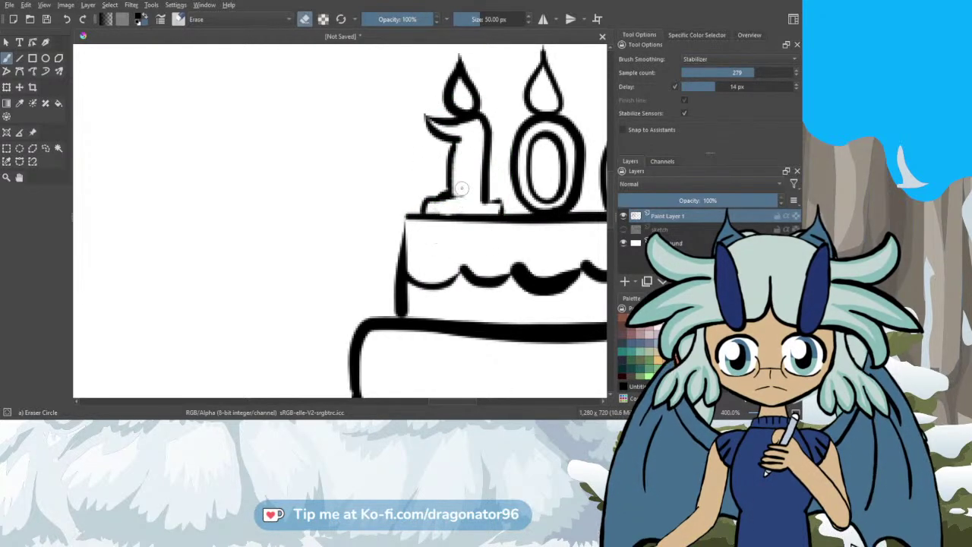
mouse_move(463, 199)
left_mouse_down()
mouse_move(433, 207)
mouse_move(454, 207)
mouse_move(439, 182)
left_mouse_up()
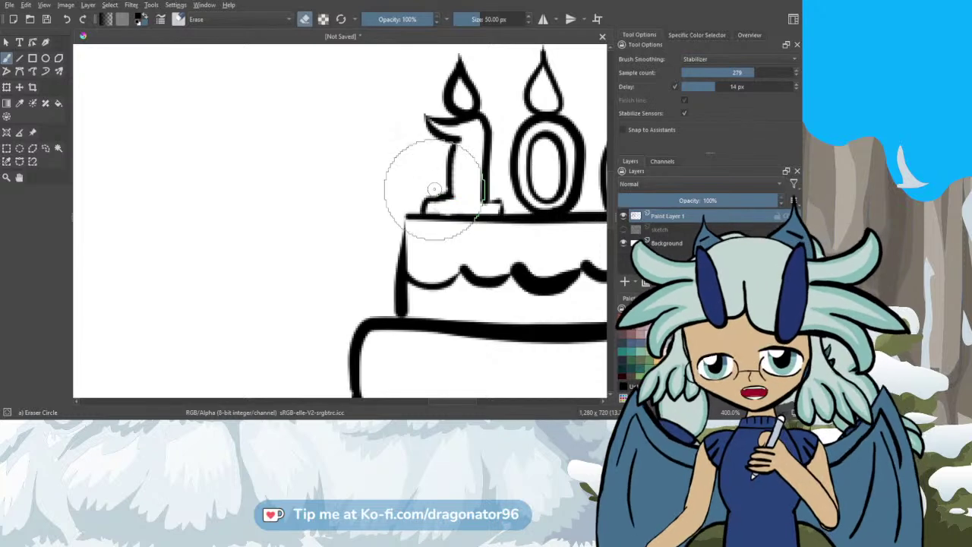
mouse_move(434, 189)
left_mouse_down()
mouse_move(419, 157)
mouse_move(435, 166)
left_mouse_up()
Step: Restroke both side edges of the cake's upper tier with the brush so they join its top line
scroll(435, 166, "down", 1)
scroll(437, 163, "down", 2)
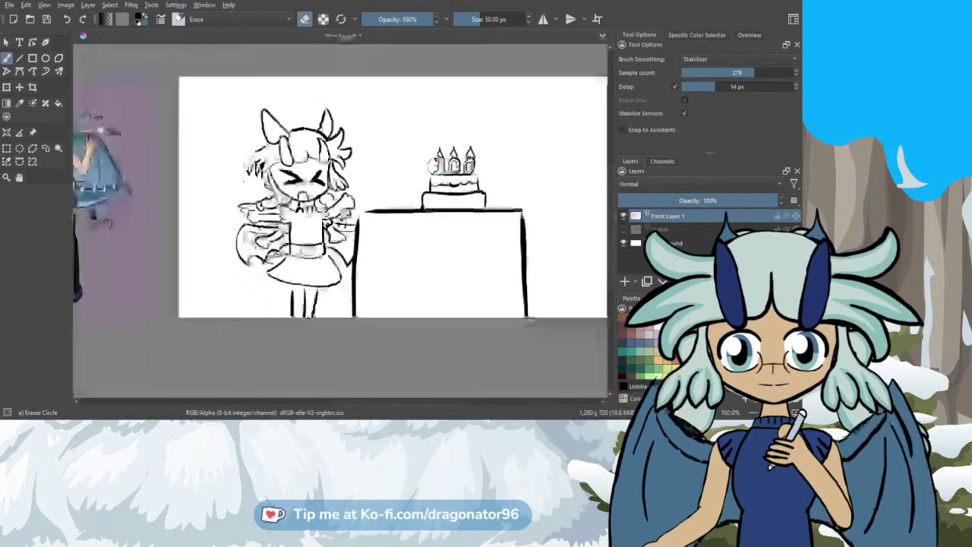
scroll(481, 172, "up", 4)
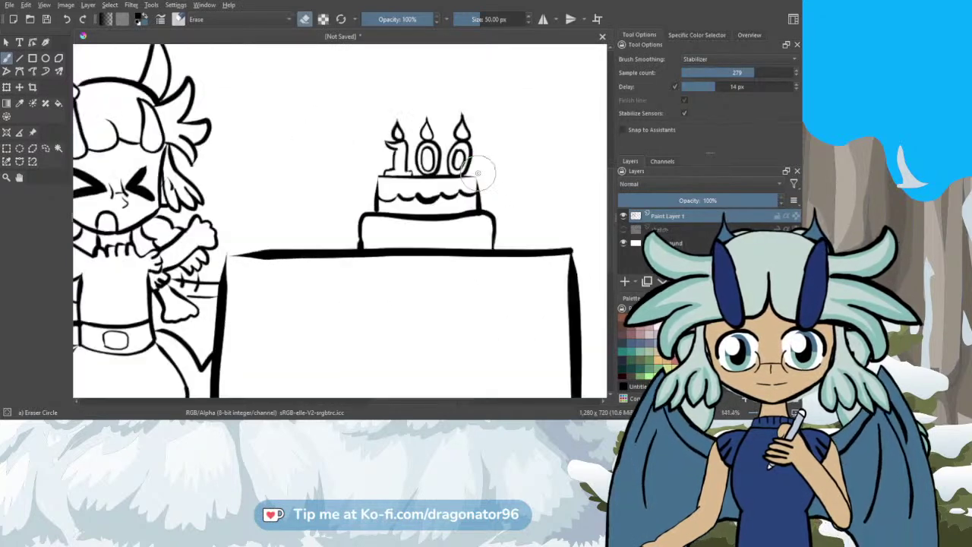
key("/")
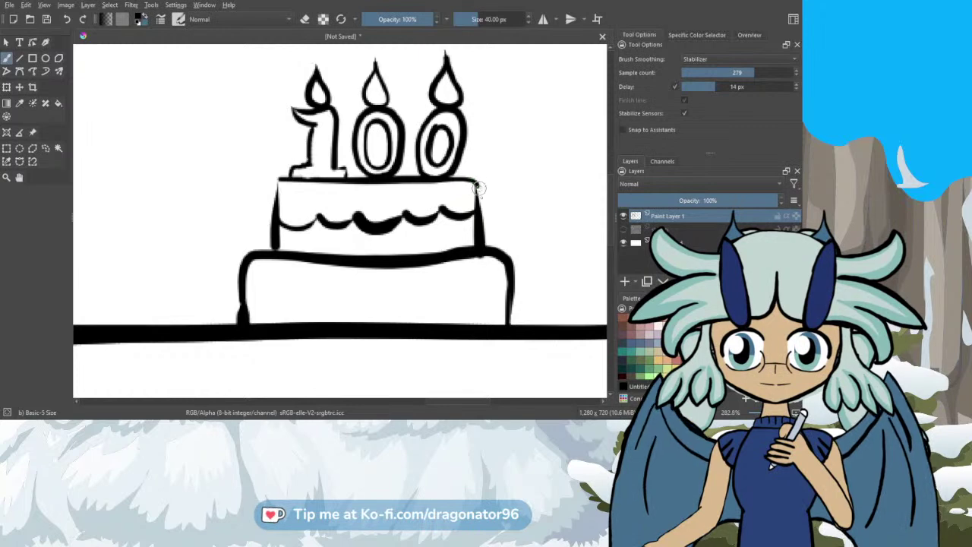
left_click_drag(476, 191, 479, 188)
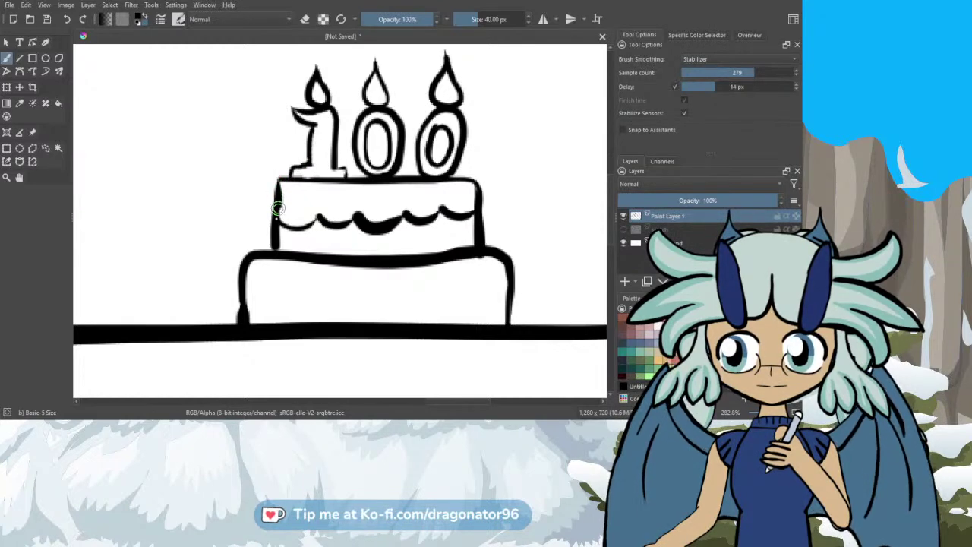
left_click_drag(276, 249, 278, 180)
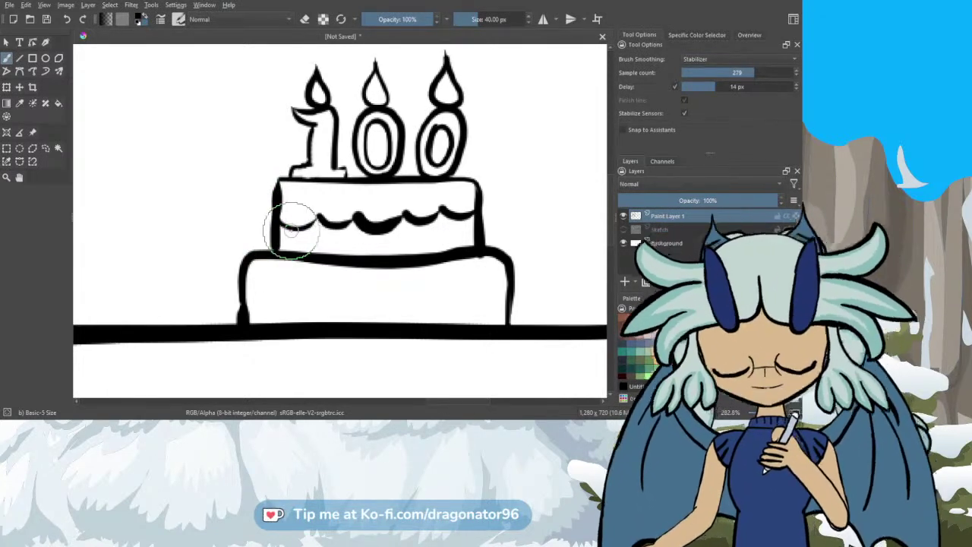
Step: Close the gap at the table's upper left corner with the brush and switch to the eraser
scroll(420, 220, "down", 1)
scroll(420, 221, "down", 5)
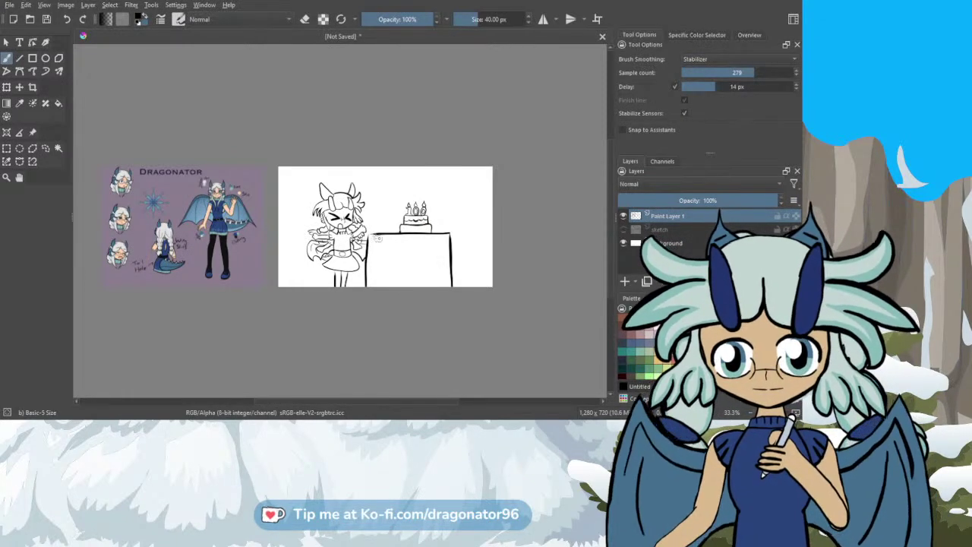
scroll(377, 238, "up", 5)
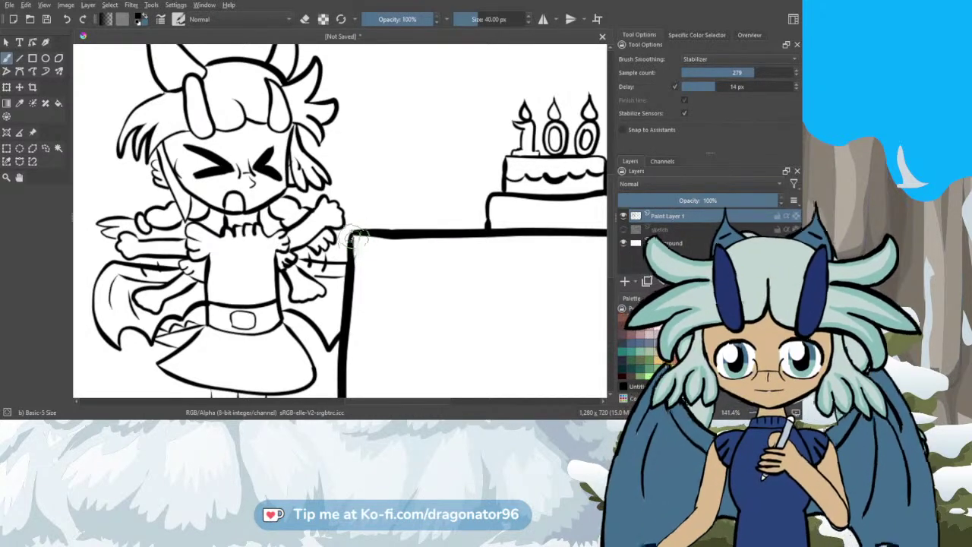
mouse_move(352, 238)
left_mouse_down()
mouse_move(354, 247)
mouse_move(354, 235)
left_mouse_up()
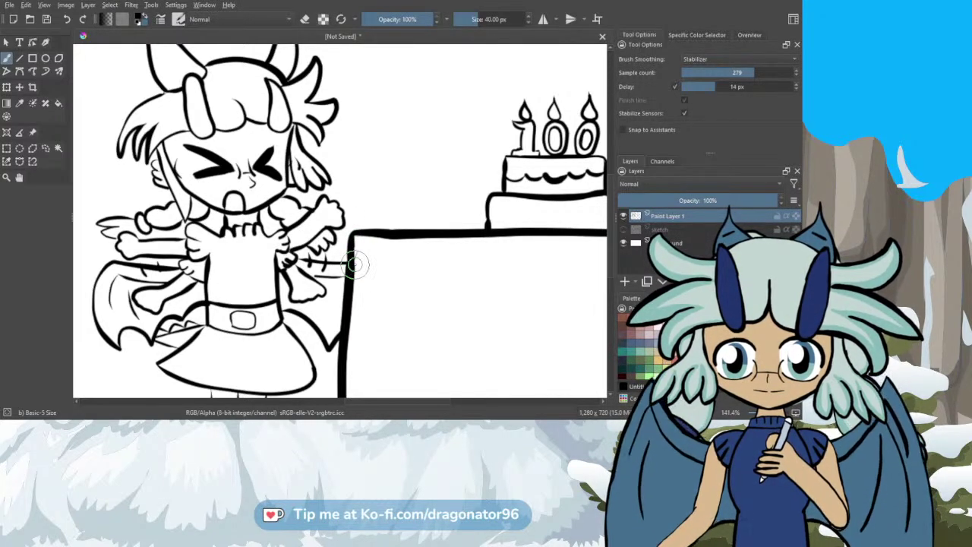
key("e")
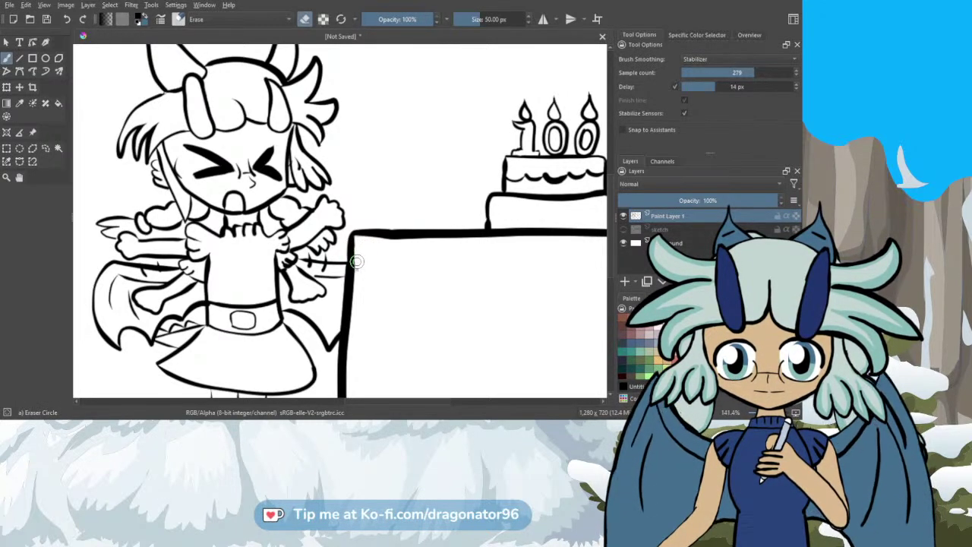
Step: Add a new paint layer directly above the hidden sketch layer, beneath the line art layer
scroll(423, 276, "down", 2)
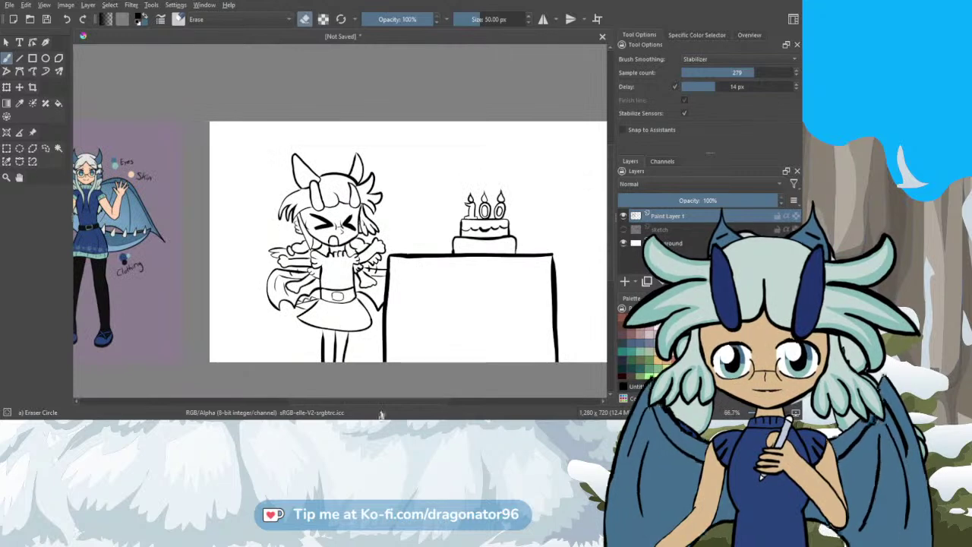
left_click_drag(377, 402, 393, 403)
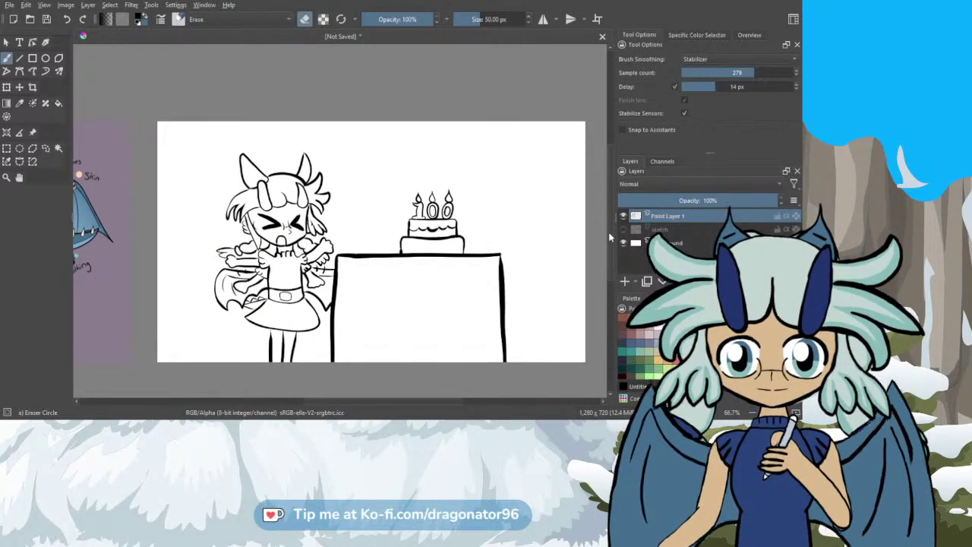
scroll(610, 237, "down", 1)
left_click(686, 230)
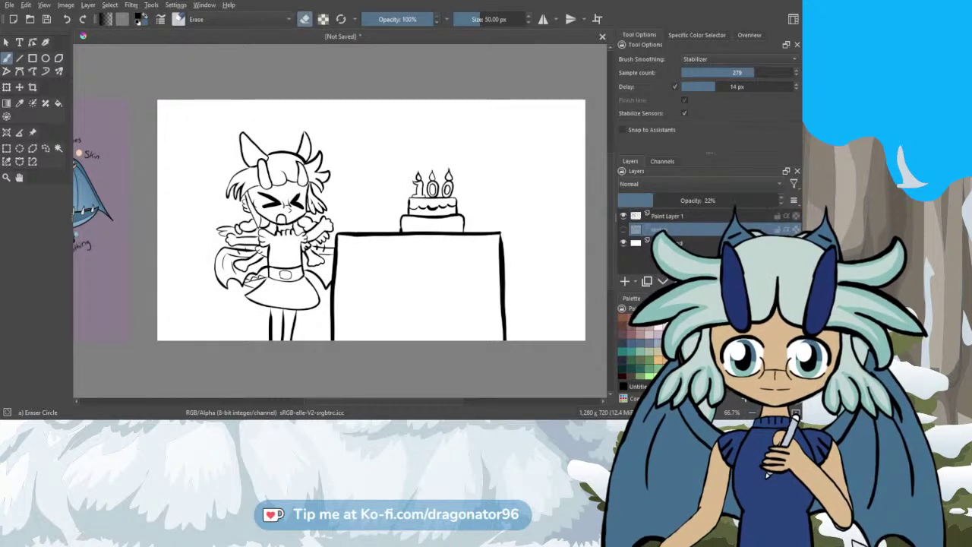
left_click(624, 281)
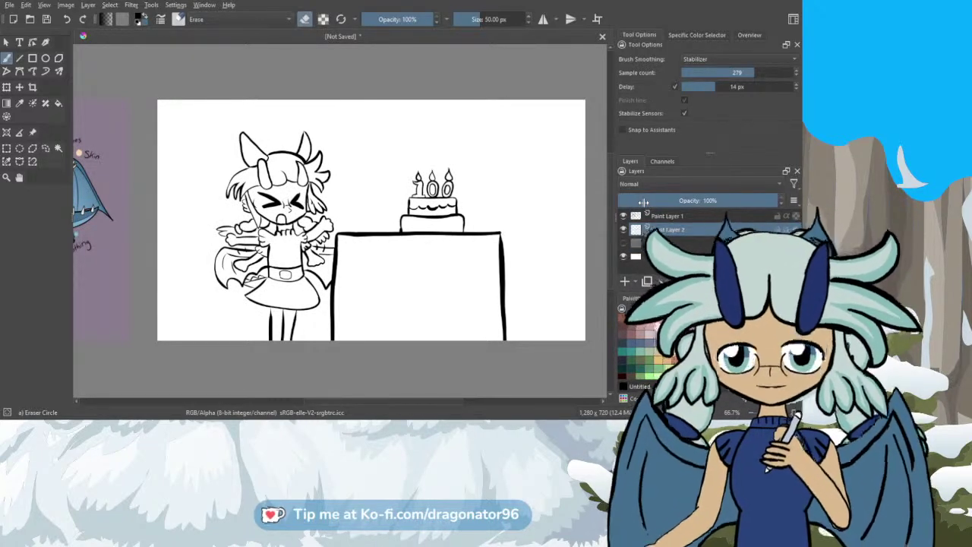
Step: Switch from the eraser to the Bristles-3 Large Smooth brush preset at 110 px
key("e")
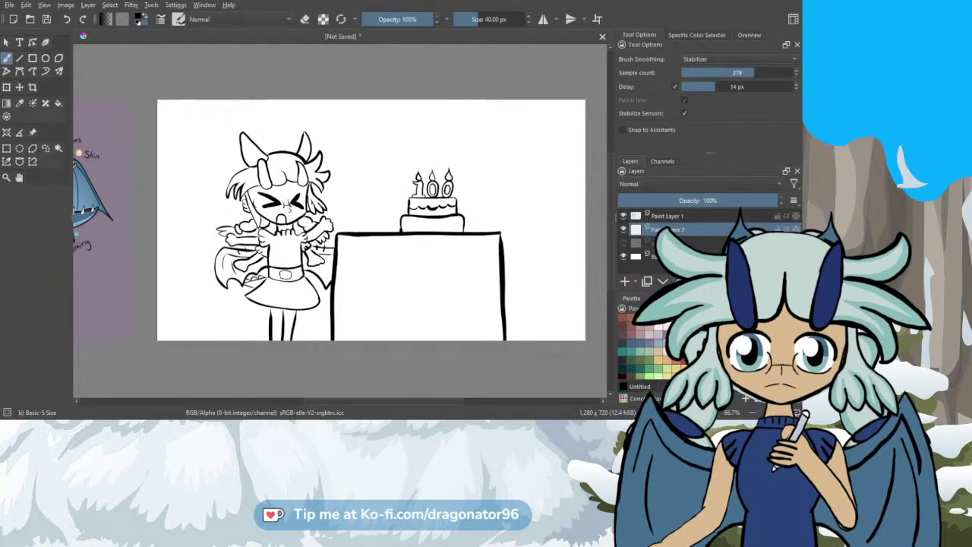
left_click(666, 298)
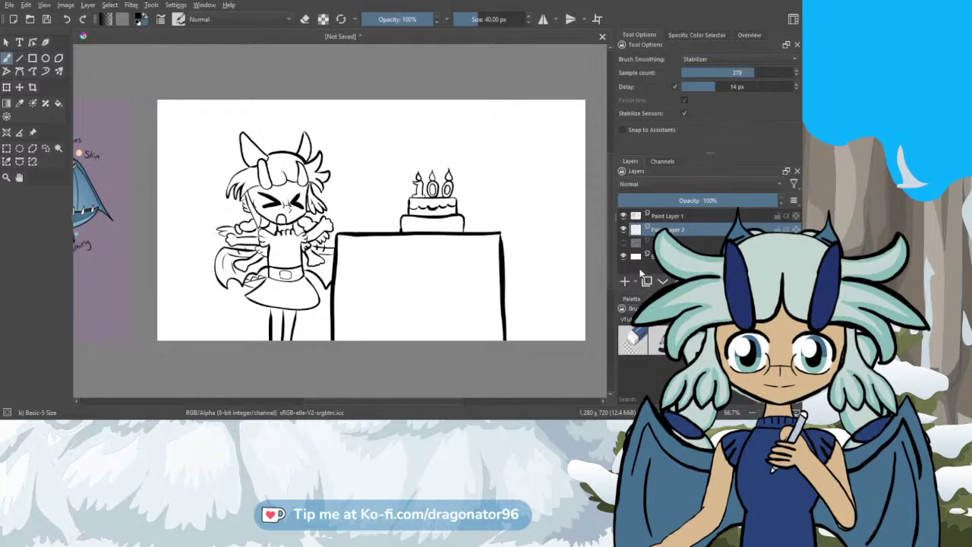
left_click(637, 267)
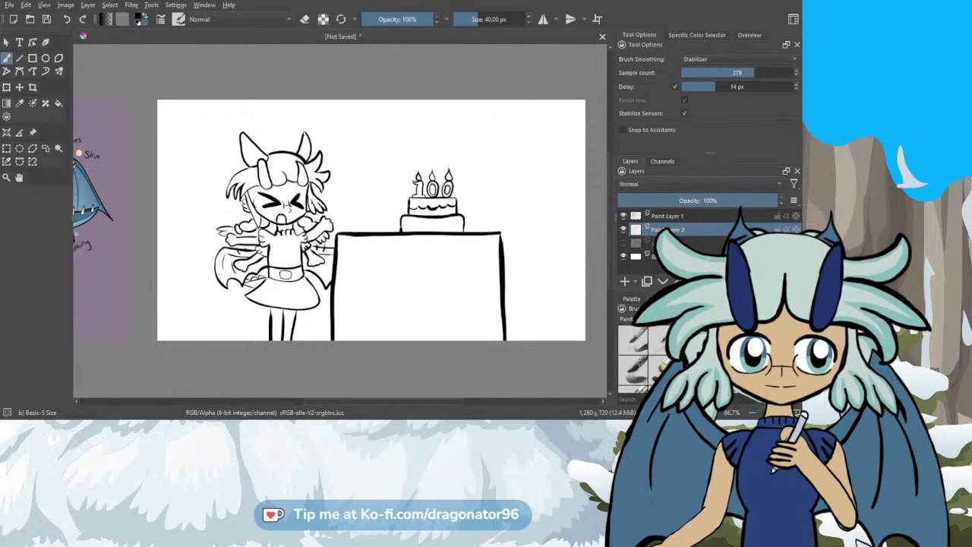
left_click(694, 339)
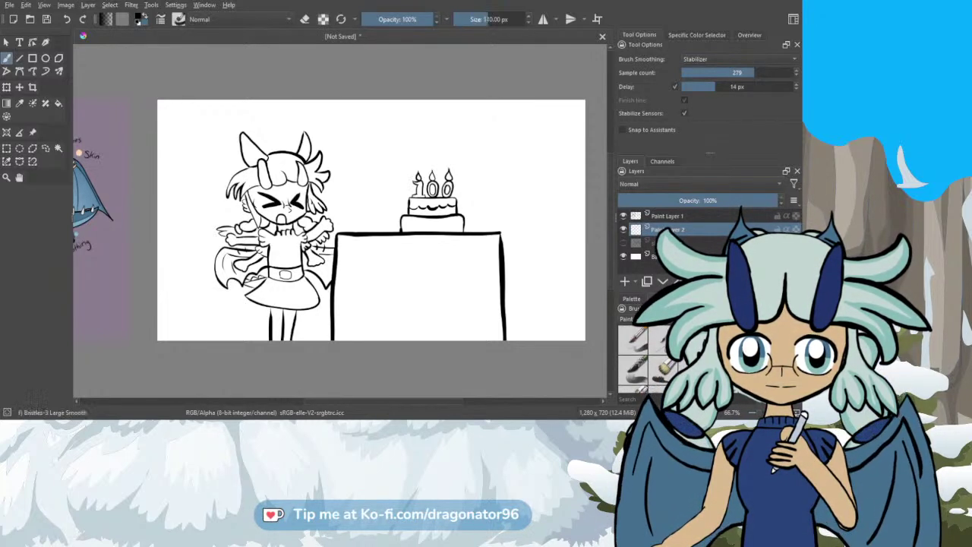
left_click(630, 299)
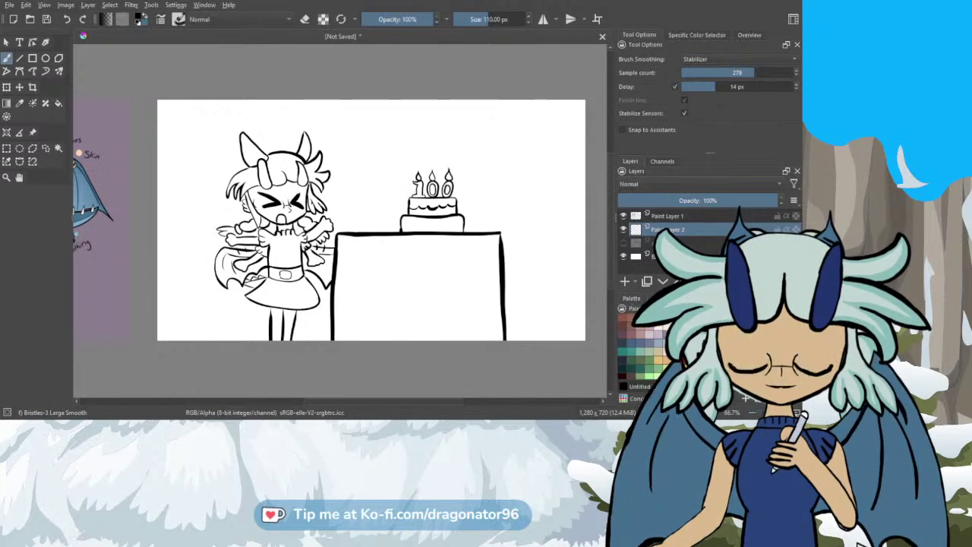
Step: Set brush smoothing to Basic and paint the whole table front brown, undoing the stray stroke across the cake
scroll(642, 346, "down", 2)
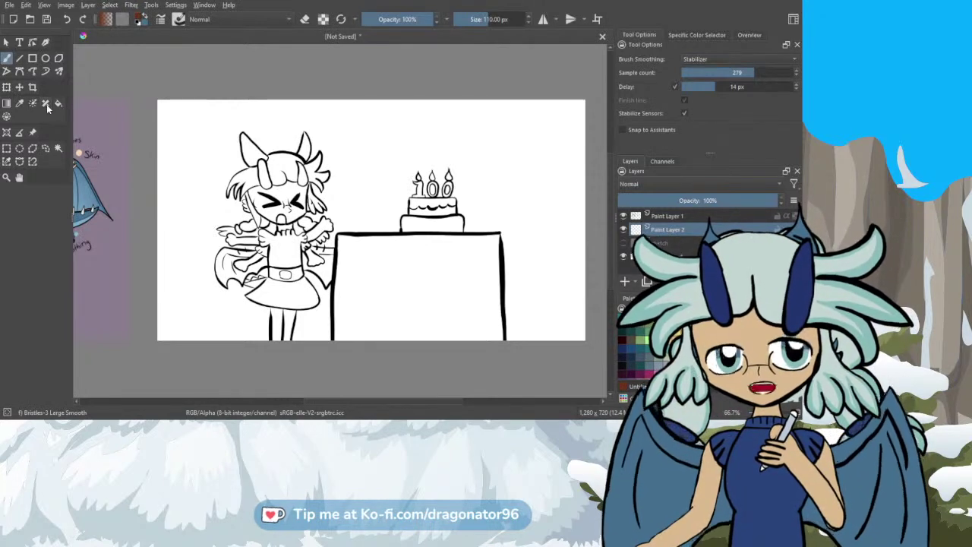
left_click(686, 34)
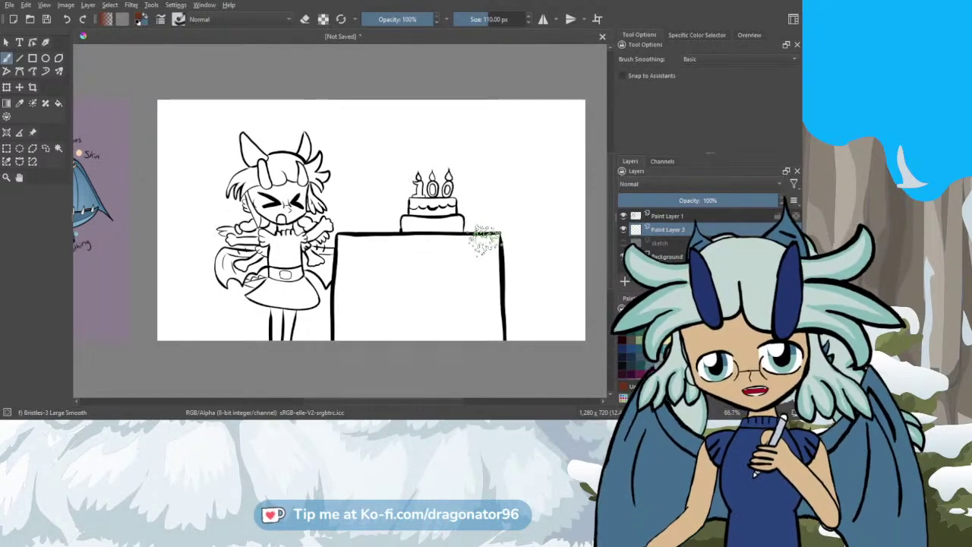
mouse_move(454, 250)
left_mouse_down()
mouse_move(493, 242)
mouse_move(451, 261)
mouse_move(480, 271)
mouse_move(488, 286)
mouse_move(457, 302)
mouse_move(495, 334)
mouse_move(499, 290)
mouse_move(487, 321)
mouse_move(479, 314)
mouse_move(429, 329)
mouse_move(342, 331)
mouse_move(340, 246)
mouse_move(368, 234)
mouse_move(425, 245)
mouse_move(375, 264)
mouse_move(412, 272)
mouse_move(369, 272)
mouse_move(373, 319)
mouse_move(366, 294)
mouse_move(357, 322)
mouse_move(344, 275)
left_mouse_up()
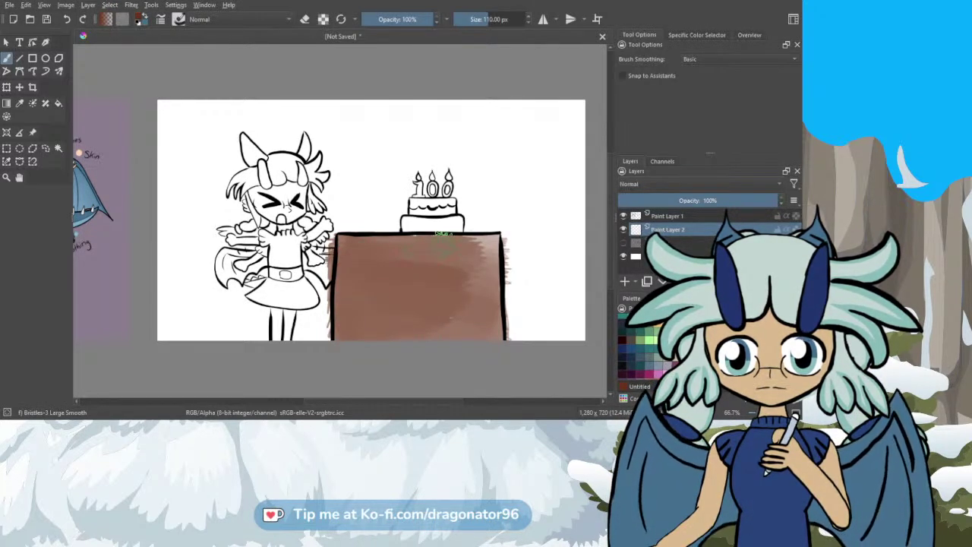
mouse_move(437, 239)
left_mouse_down()
mouse_move(498, 242)
mouse_move(471, 327)
left_mouse_up()
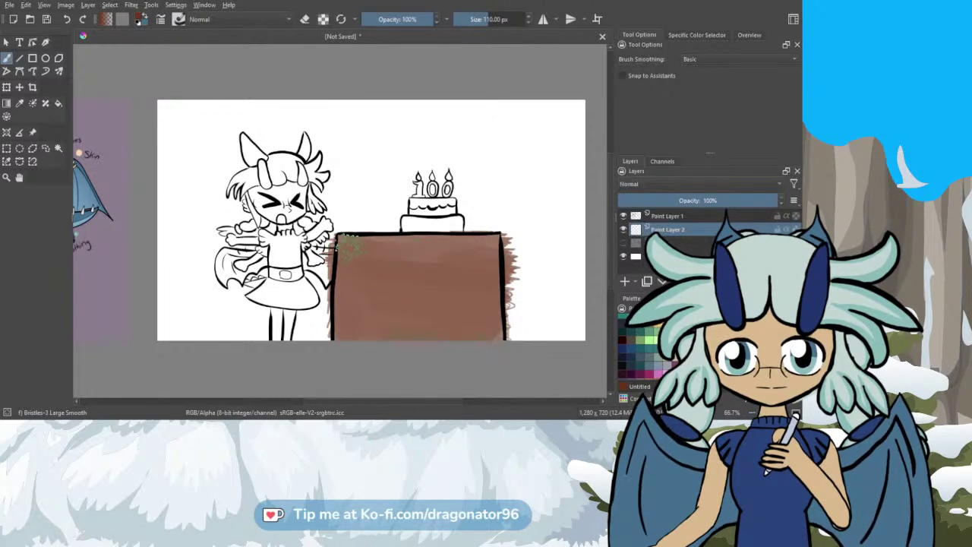
mouse_move(365, 251)
left_mouse_down()
mouse_move(367, 286)
mouse_move(420, 319)
mouse_move(483, 337)
mouse_move(480, 290)
mouse_move(488, 328)
mouse_move(363, 332)
mouse_move(345, 292)
mouse_move(349, 324)
mouse_move(355, 242)
mouse_move(486, 243)
mouse_move(496, 316)
mouse_move(417, 274)
mouse_move(349, 264)
mouse_move(357, 302)
mouse_move(342, 329)
mouse_move(372, 321)
left_mouse_up()
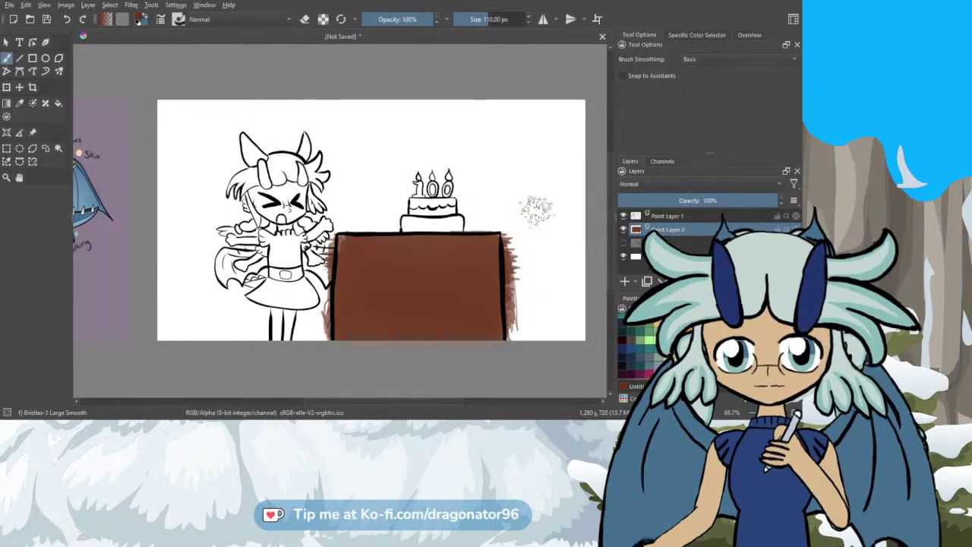
mouse_move(477, 207)
left_mouse_down()
mouse_move(531, 205)
mouse_move(448, 215)
mouse_move(477, 194)
left_mouse_up()
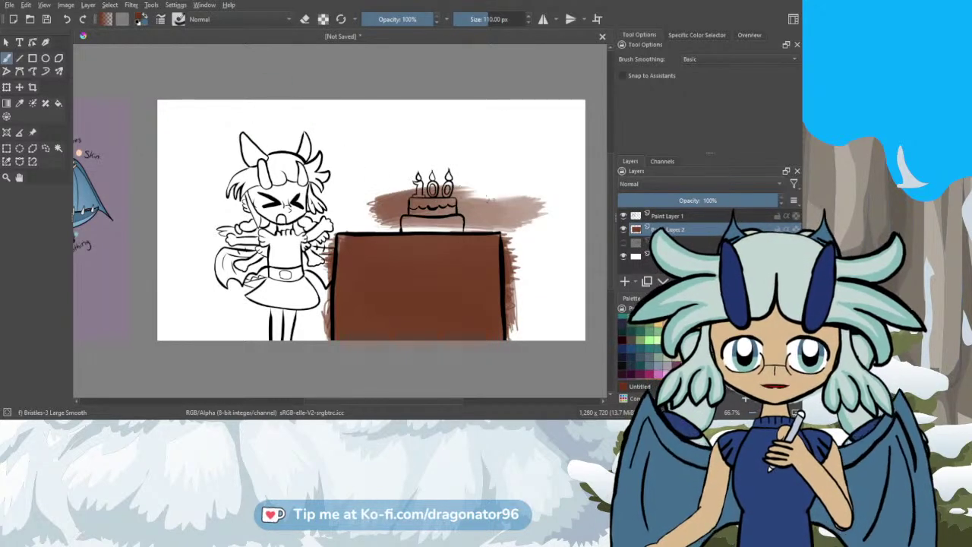
key("ctrl+z")
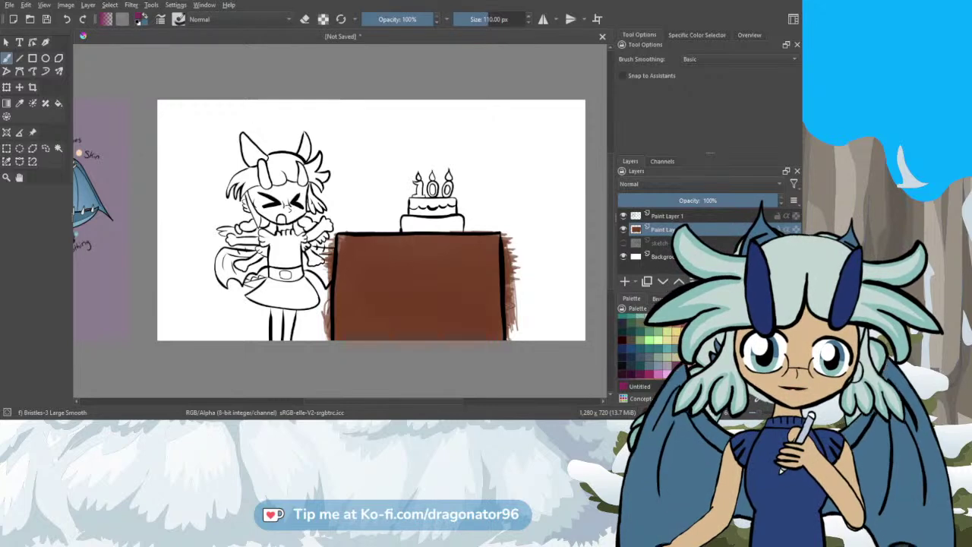
Step: Paint the entire background around the table pink with broad strokes, covering the white gaps near the upper edge
mouse_move(380, 141)
left_mouse_down()
mouse_move(414, 140)
mouse_move(341, 129)
mouse_move(370, 114)
mouse_move(523, 129)
left_mouse_up()
mouse_move(287, 131)
left_mouse_down()
mouse_move(398, 131)
mouse_move(310, 109)
mouse_move(459, 120)
mouse_move(372, 123)
mouse_move(433, 121)
mouse_move(437, 110)
mouse_move(397, 106)
mouse_move(577, 110)
mouse_move(501, 103)
mouse_move(493, 108)
mouse_move(551, 148)
mouse_move(424, 171)
mouse_move(529, 183)
mouse_move(388, 199)
mouse_move(482, 211)
mouse_move(409, 218)
mouse_move(448, 211)
mouse_move(524, 219)
mouse_move(547, 231)
mouse_move(502, 241)
mouse_move(526, 277)
mouse_move(517, 293)
mouse_move(524, 322)
left_mouse_up()
mouse_move(523, 266)
left_mouse_down()
mouse_move(542, 327)
mouse_move(559, 269)
mouse_move(567, 325)
mouse_move(546, 156)
mouse_move(553, 230)
mouse_move(572, 228)
mouse_move(568, 166)
mouse_move(590, 182)
mouse_move(576, 267)
left_mouse_up()
mouse_move(407, 134)
left_mouse_down()
mouse_move(388, 171)
mouse_move(414, 180)
mouse_move(346, 178)
mouse_move(348, 207)
mouse_move(421, 216)
mouse_move(312, 224)
mouse_move(319, 332)
mouse_move(307, 281)
mouse_move(281, 274)
mouse_move(283, 330)
mouse_move(275, 308)
mouse_move(231, 323)
mouse_move(176, 323)
mouse_move(270, 328)
mouse_move(160, 328)
mouse_move(167, 308)
mouse_move(243, 302)
mouse_move(255, 279)
mouse_move(199, 265)
mouse_move(270, 244)
mouse_move(182, 216)
mouse_move(196, 219)
mouse_move(157, 260)
mouse_move(168, 281)
mouse_move(163, 216)
mouse_move(199, 188)
mouse_move(186, 163)
mouse_move(206, 125)
mouse_move(226, 120)
mouse_move(207, 99)
mouse_move(334, 107)
mouse_move(167, 177)
mouse_move(176, 123)
mouse_move(170, 237)
left_mouse_up()
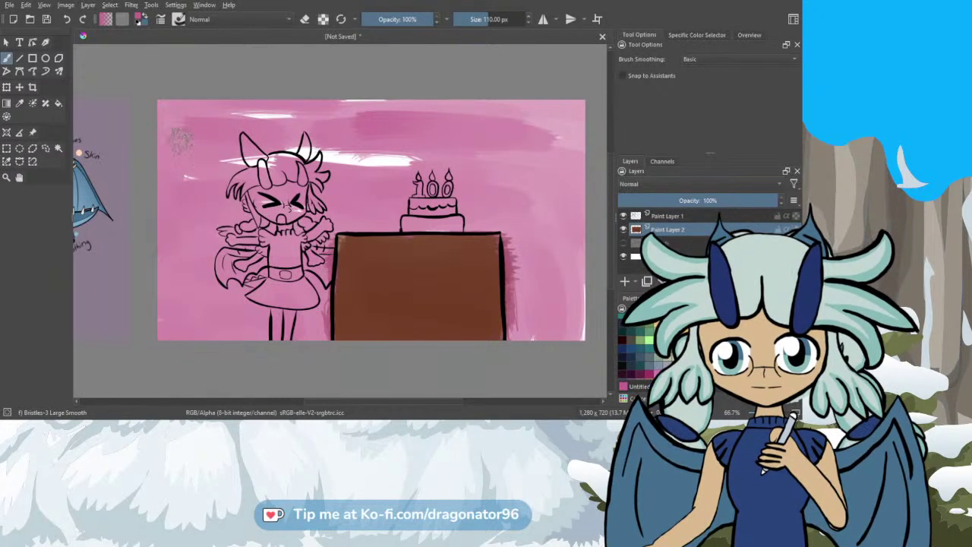
mouse_move(181, 139)
left_mouse_down()
mouse_move(251, 160)
mouse_move(349, 152)
mouse_move(338, 118)
left_mouse_up()
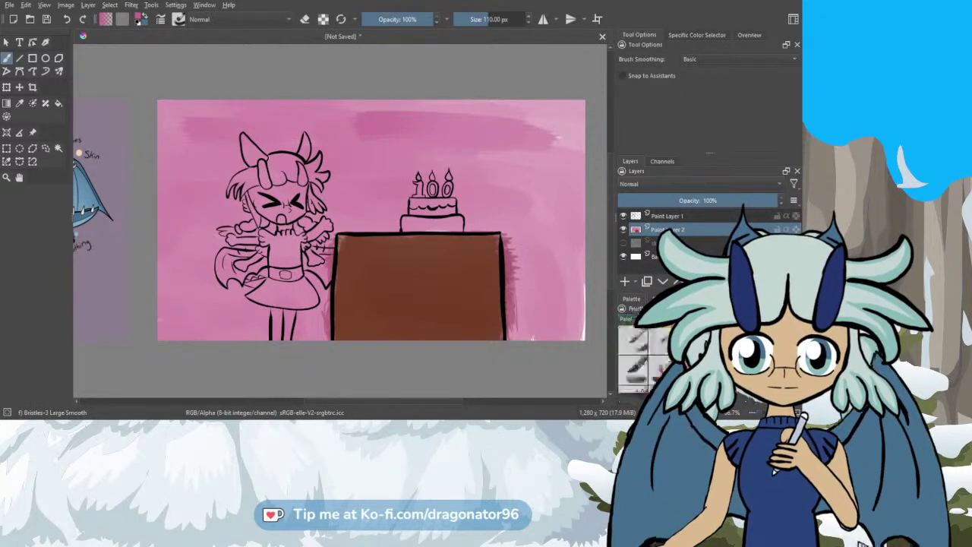
Step: Paint the cake's upper tier below the scalloped icing line brown with the Basic-6 Details brush at 7.5 px
left_click(663, 341)
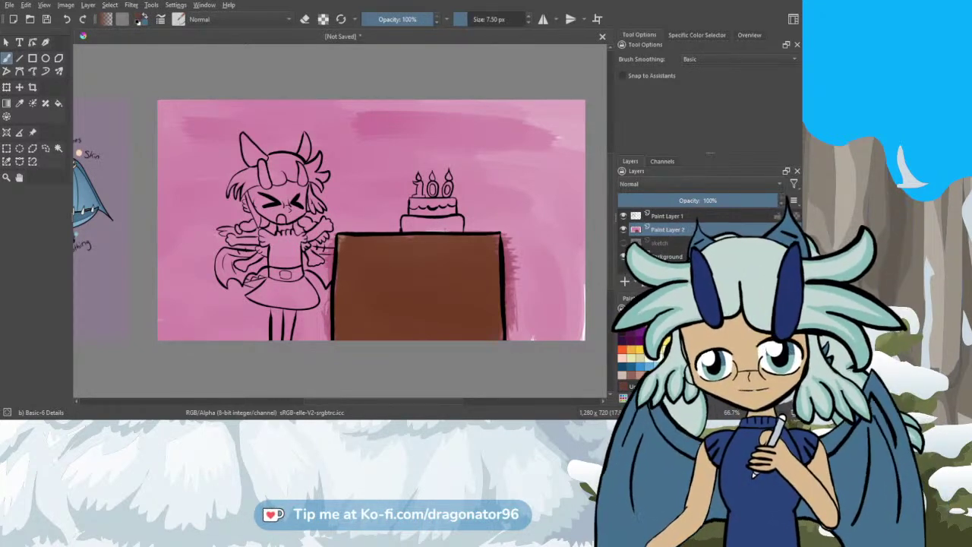
scroll(453, 220, "up", 4)
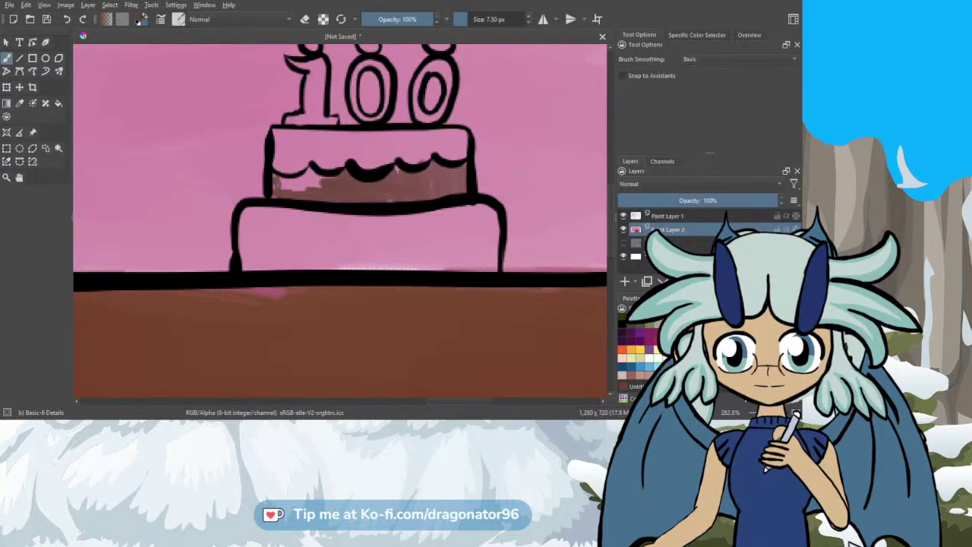
mouse_move(271, 195)
left_mouse_down()
mouse_move(289, 173)
mouse_move(310, 183)
mouse_move(316, 173)
mouse_move(299, 184)
mouse_move(333, 184)
mouse_move(279, 193)
left_mouse_up()
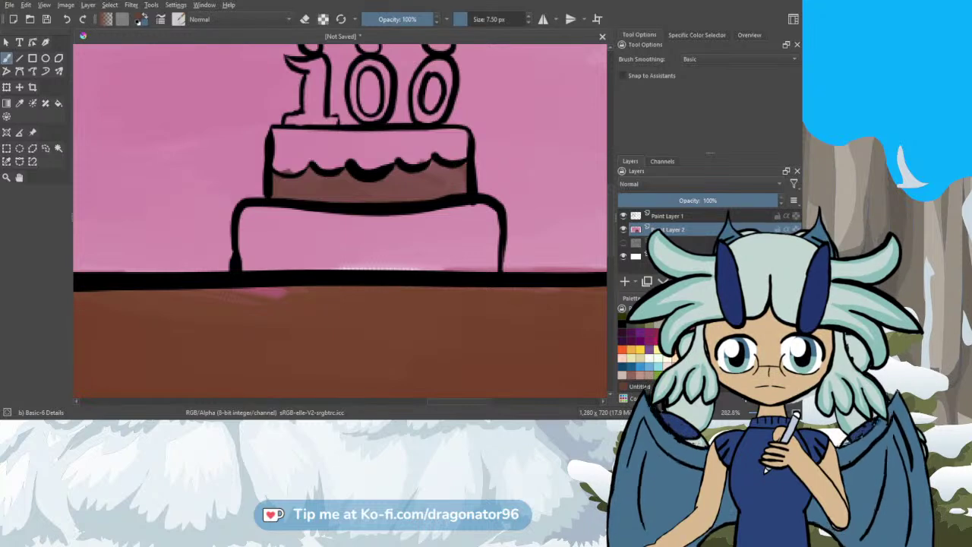
mouse_move(454, 174)
left_mouse_down()
mouse_move(414, 188)
mouse_move(464, 193)
left_mouse_up()
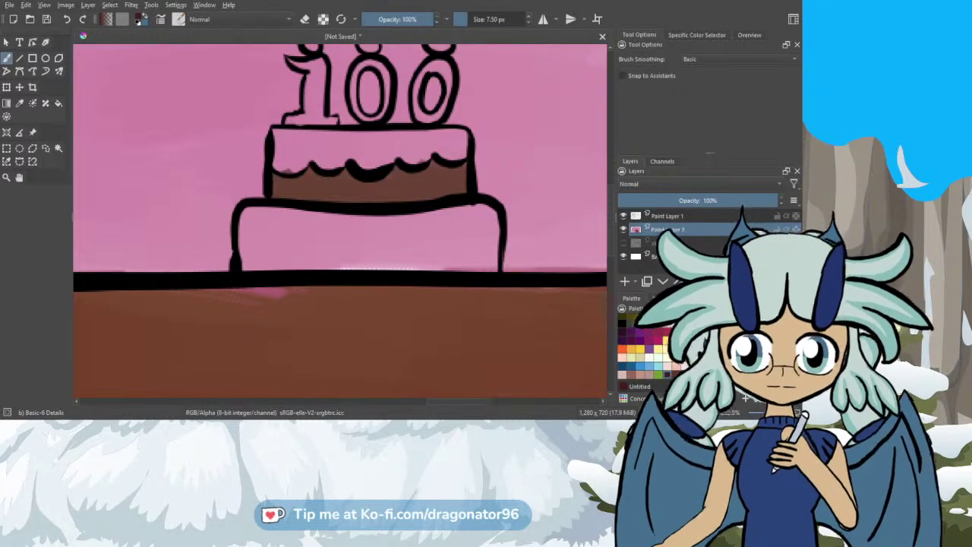
Step: Fill the icing band on the cake's upper tier with dark maroon, layering strokes until it is evenly covered
mouse_move(463, 133)
left_mouse_down()
mouse_move(444, 135)
mouse_move(451, 155)
mouse_move(459, 135)
mouse_move(394, 133)
mouse_move(430, 139)
mouse_move(400, 141)
mouse_move(418, 160)
mouse_move(355, 135)
mouse_move(275, 137)
mouse_move(343, 130)
mouse_move(311, 146)
mouse_move(325, 158)
mouse_move(318, 165)
mouse_move(294, 152)
mouse_move(276, 171)
mouse_move(276, 142)
mouse_move(279, 152)
left_mouse_up()
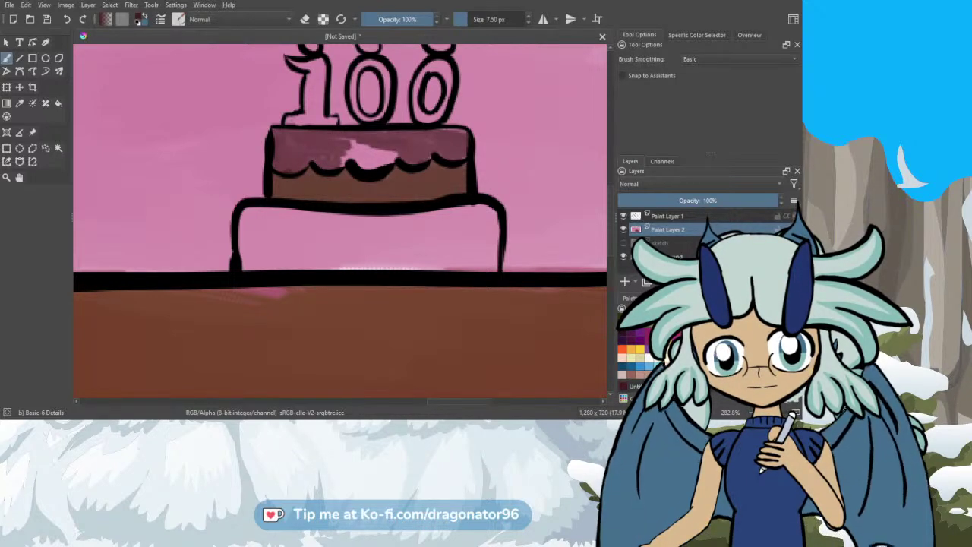
left_click_drag(342, 157, 388, 161)
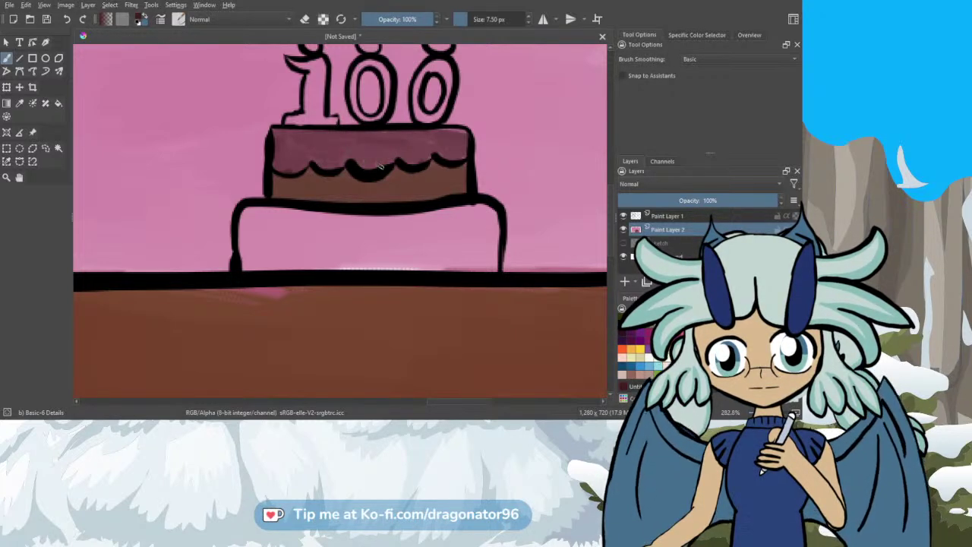
mouse_move(379, 166)
left_mouse_down()
mouse_move(328, 137)
mouse_move(350, 137)
mouse_move(273, 132)
mouse_move(288, 142)
mouse_move(274, 147)
mouse_move(290, 168)
mouse_move(274, 164)
mouse_move(288, 140)
mouse_move(344, 157)
mouse_move(312, 162)
mouse_move(343, 140)
mouse_move(440, 131)
mouse_move(400, 131)
mouse_move(453, 131)
mouse_move(431, 132)
mouse_move(464, 151)
mouse_move(396, 142)
mouse_move(416, 142)
left_mouse_up()
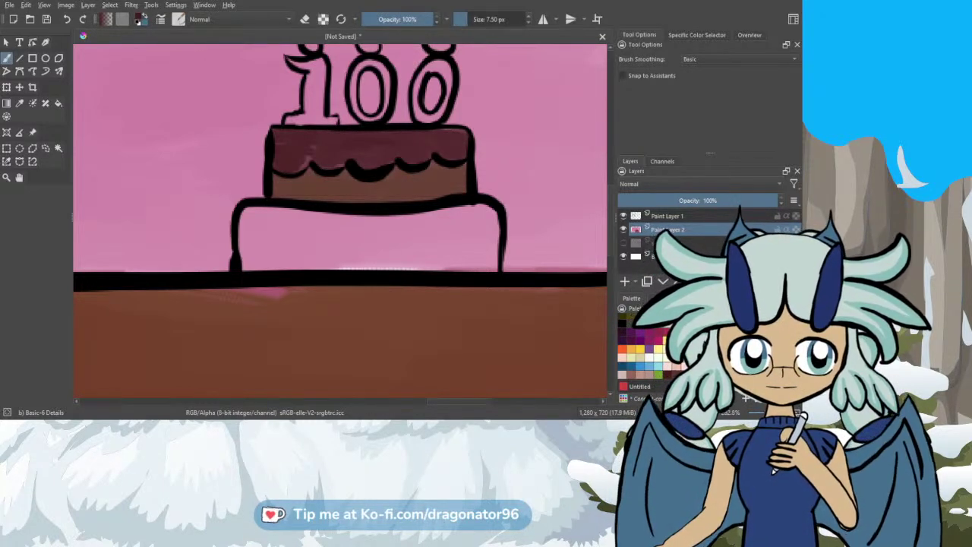
Step: Dab three bright blue sprinkle dots across the maroon icing
key("x")
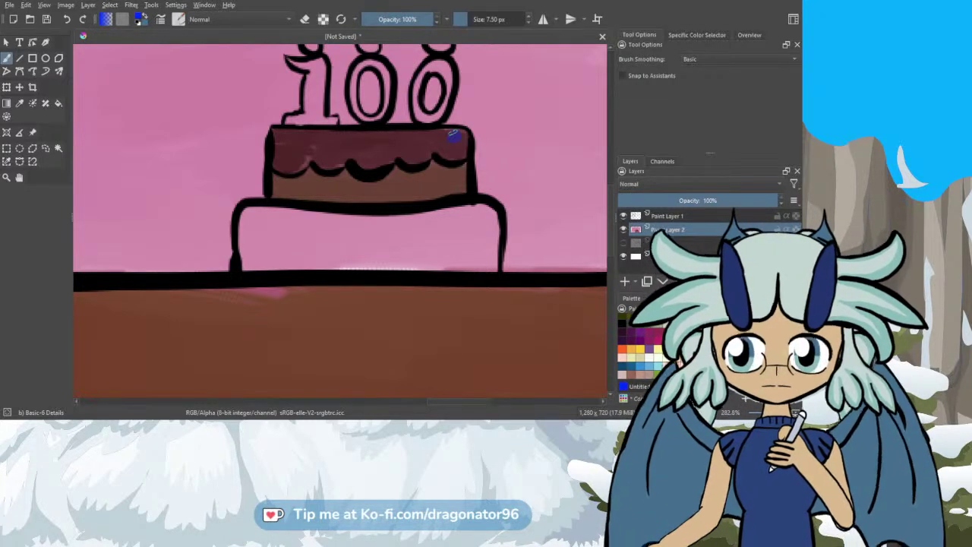
left_click(453, 136)
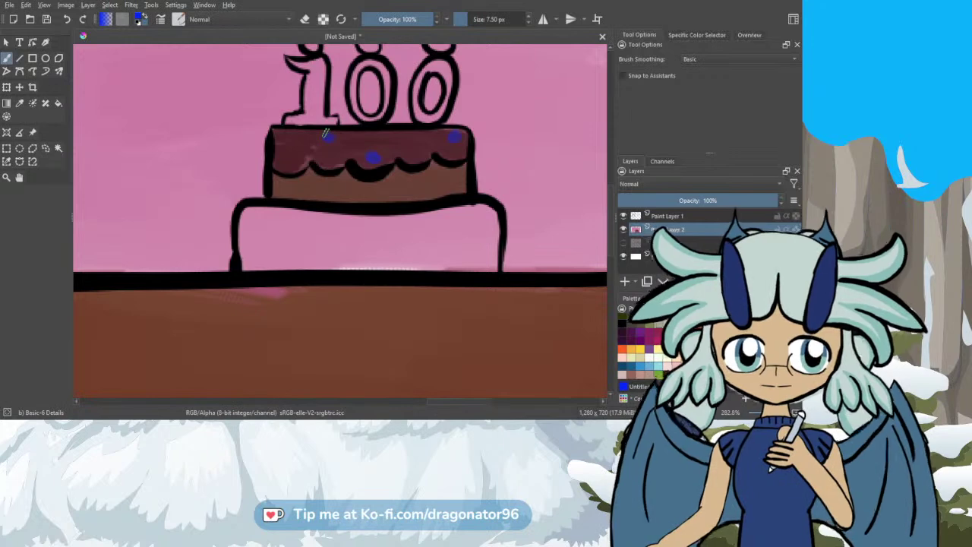
left_click(327, 136)
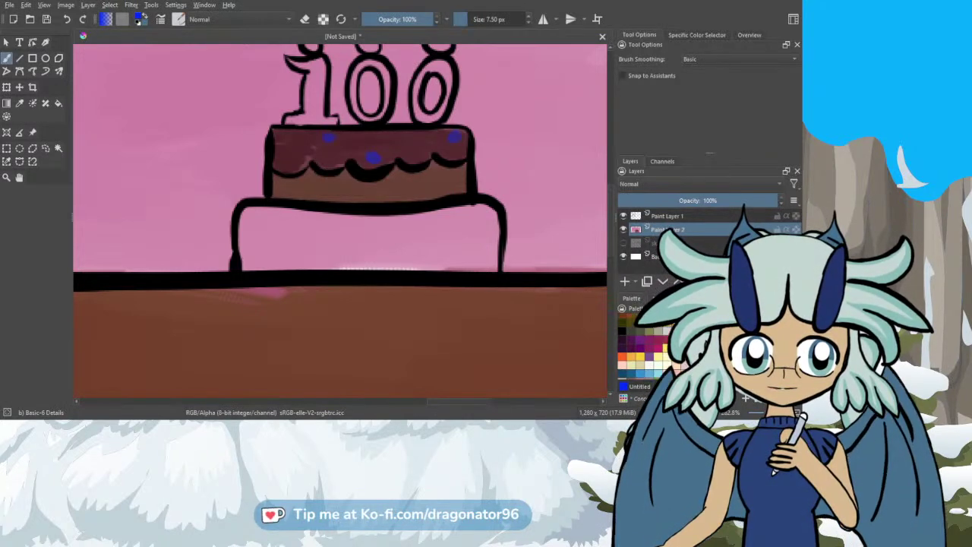
Step: Pick red from the palette and dab four red sprinkle dots between the blue ones on the icing
scroll(643, 347, "up", 2)
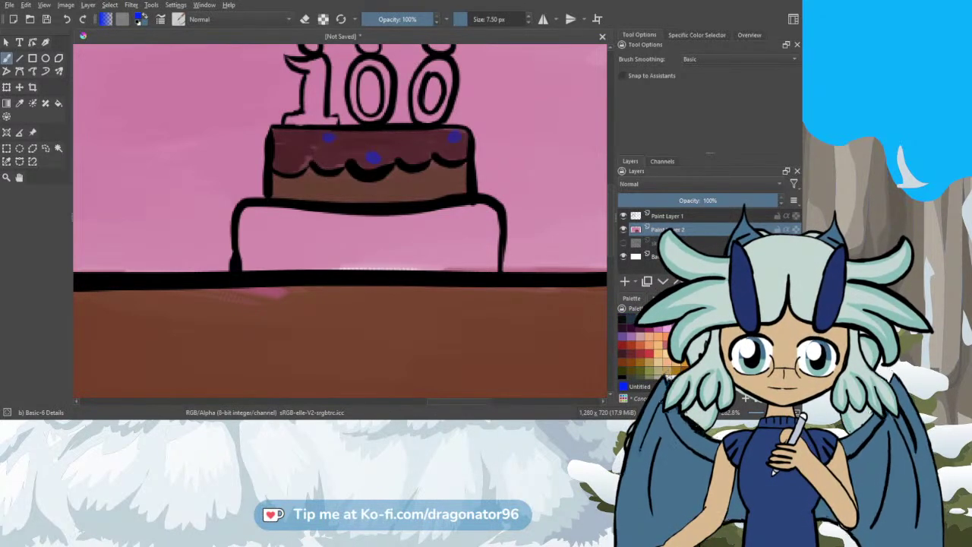
left_click(632, 345)
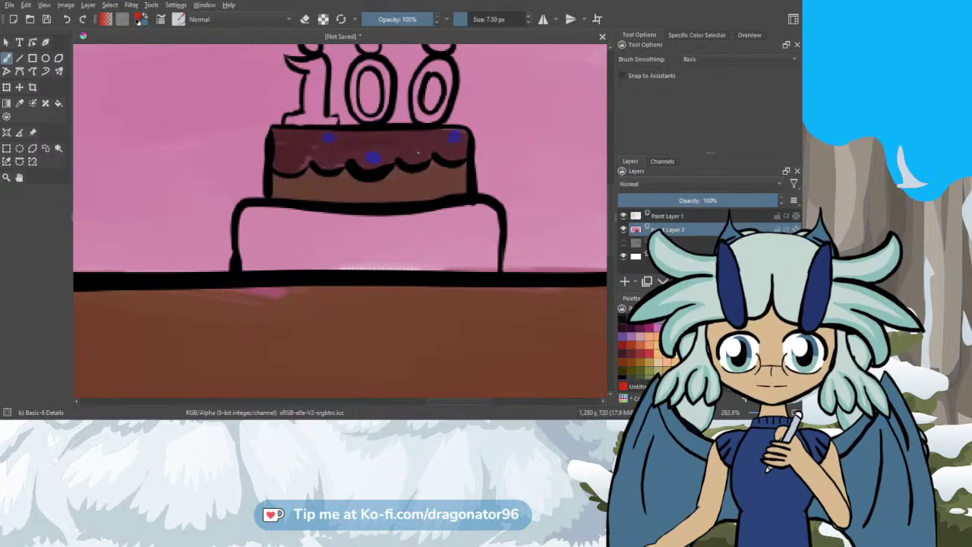
left_click(416, 150)
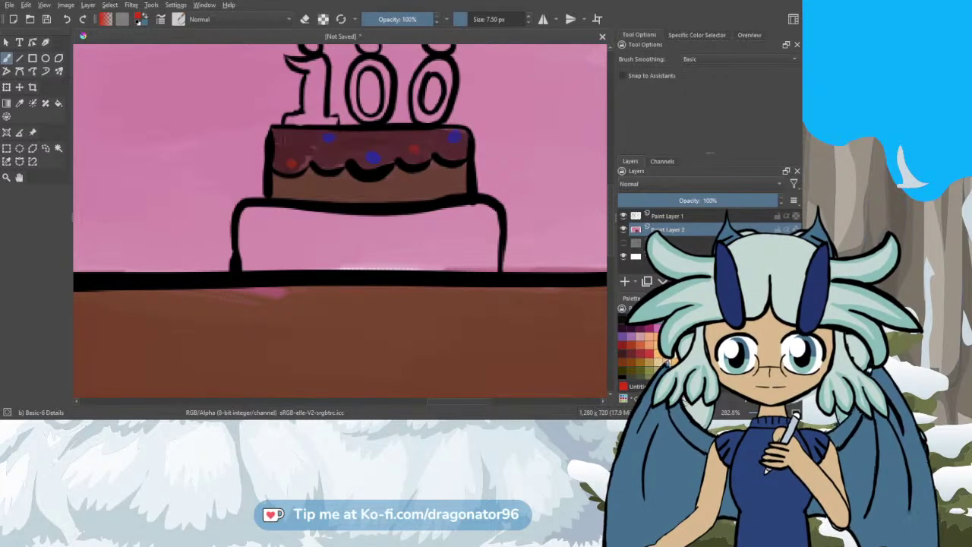
left_click(287, 139)
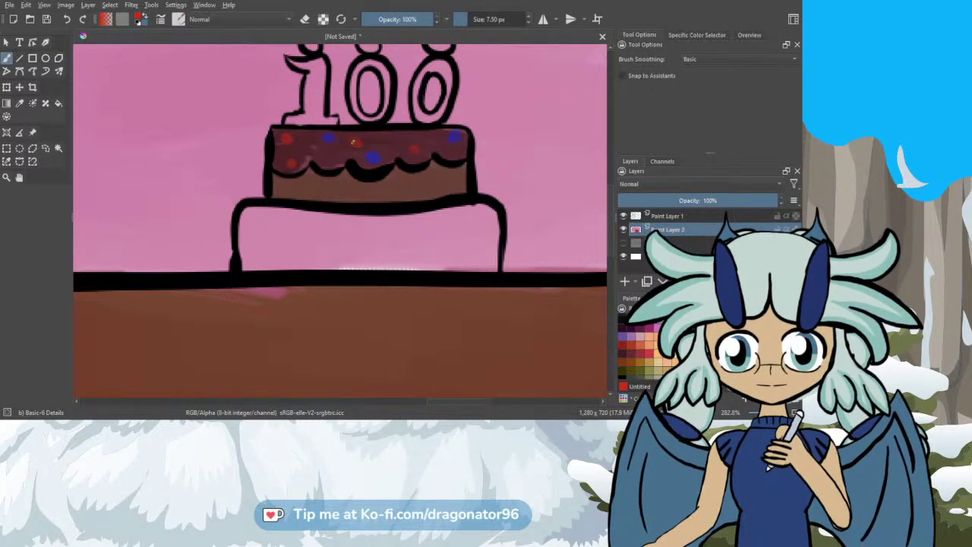
left_click(353, 142)
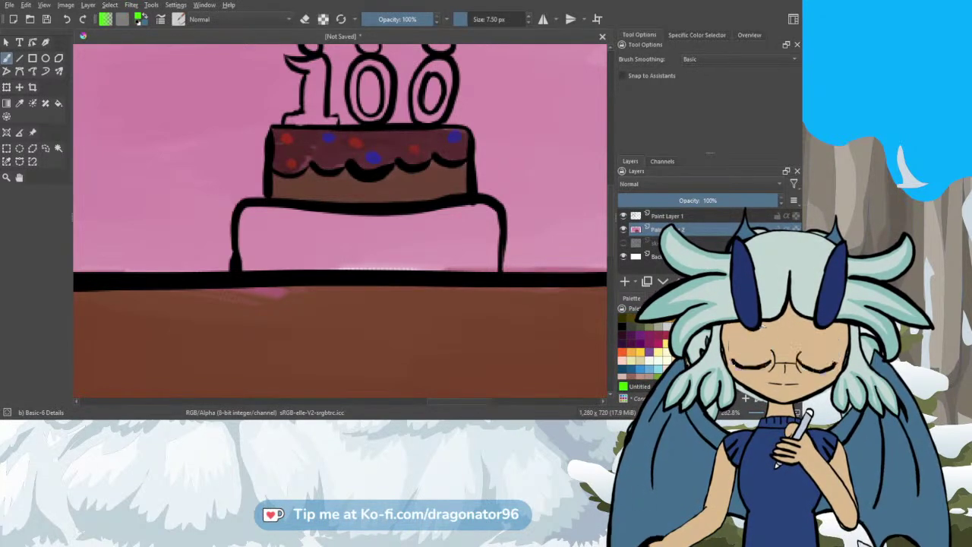
Step: Add three green sprinkle dots and one yellow dot to the maroon icing
left_click(340, 156)
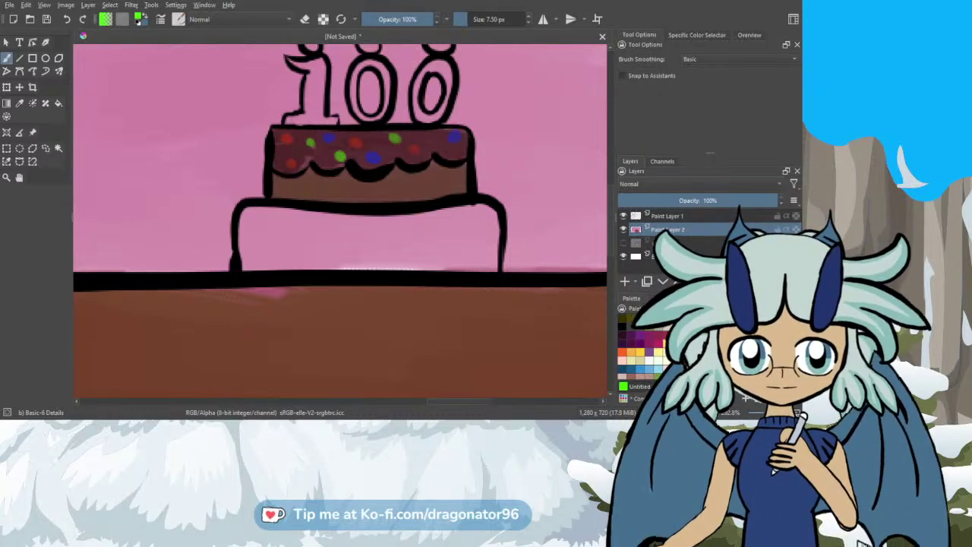
left_click(649, 318)
left_click(322, 157)
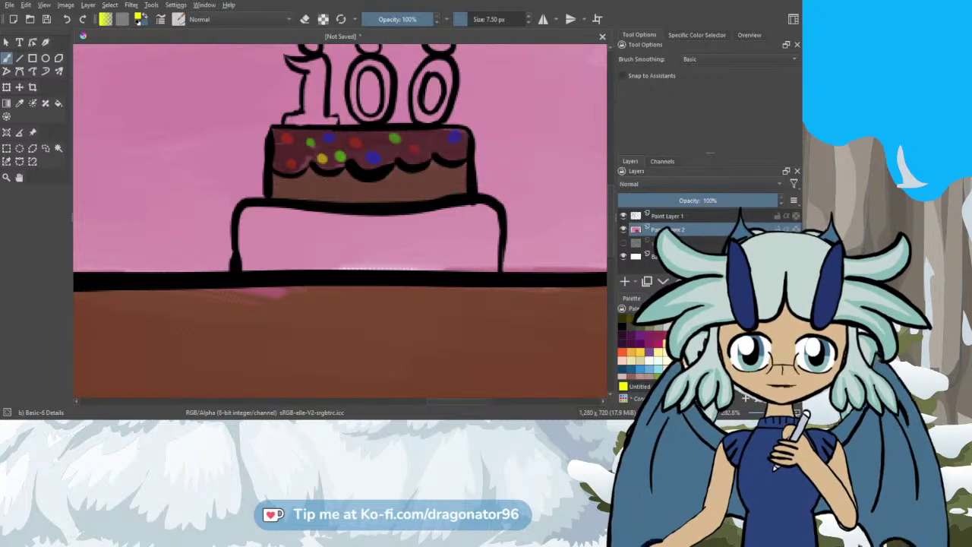
Step: Add one golden-orange and one magenta sprinkle dot near the right end of the maroon icing
left_click(640, 319)
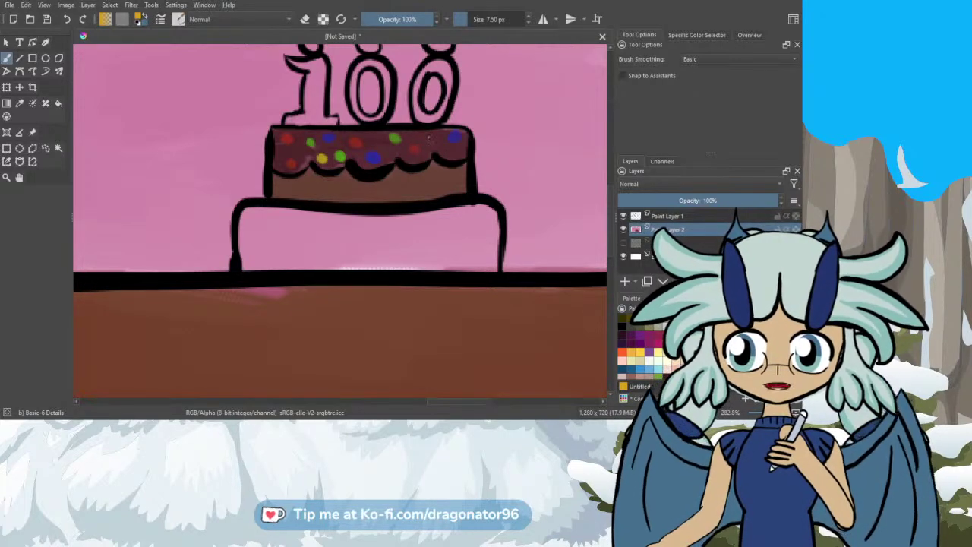
left_click(429, 136)
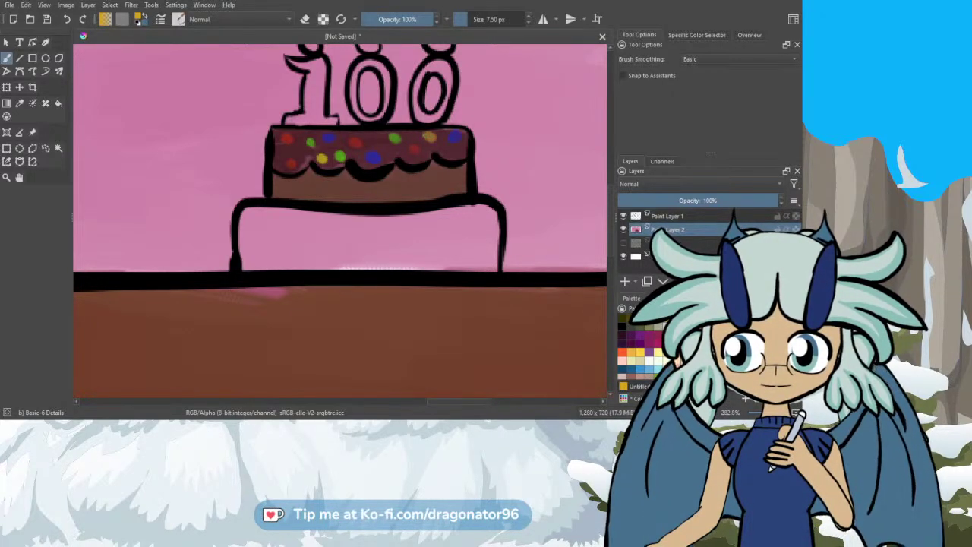
left_click(658, 335)
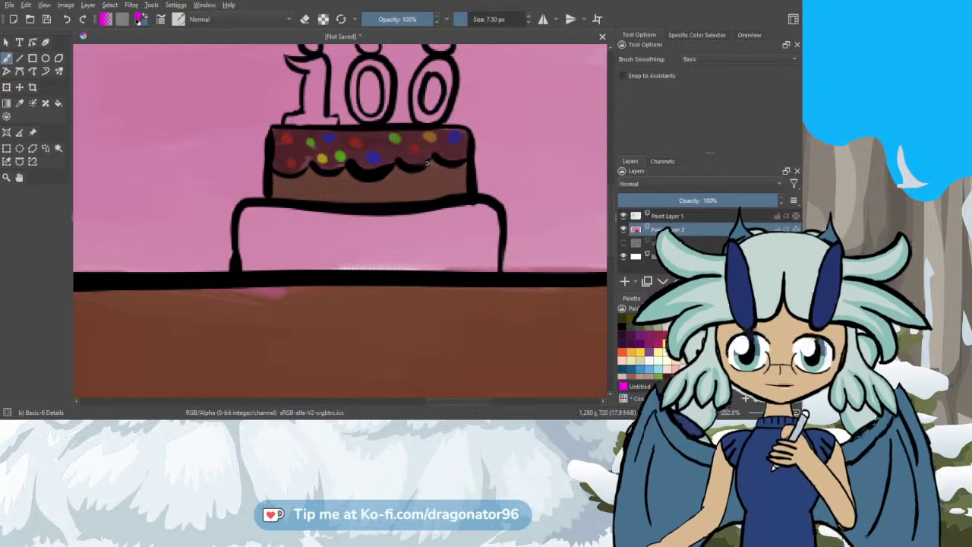
left_click(451, 155)
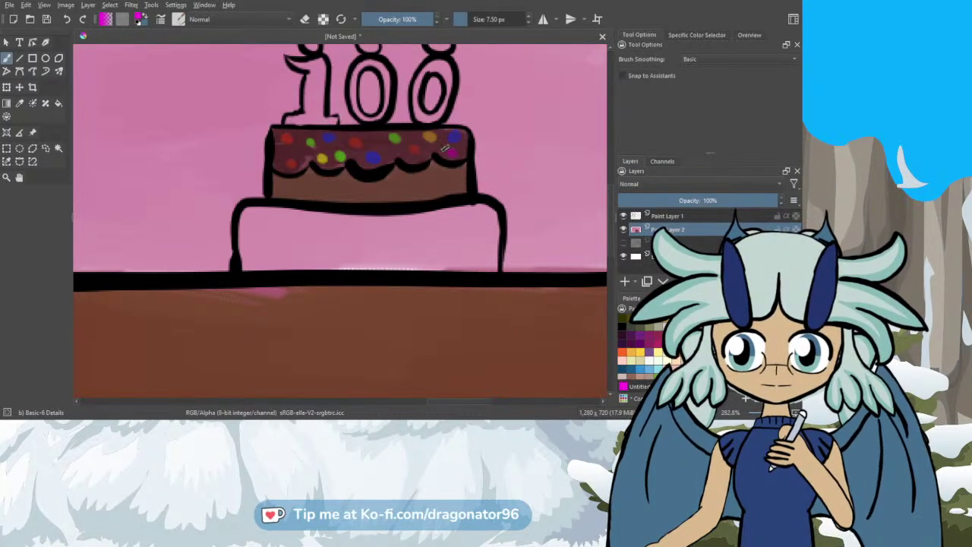
Step: Fill the cake's lower tier with light blue using the Bristles-2 Flat Rough brush at 40 px
scroll(607, 237, "up", 1)
scroll(609, 237, "up", 3)
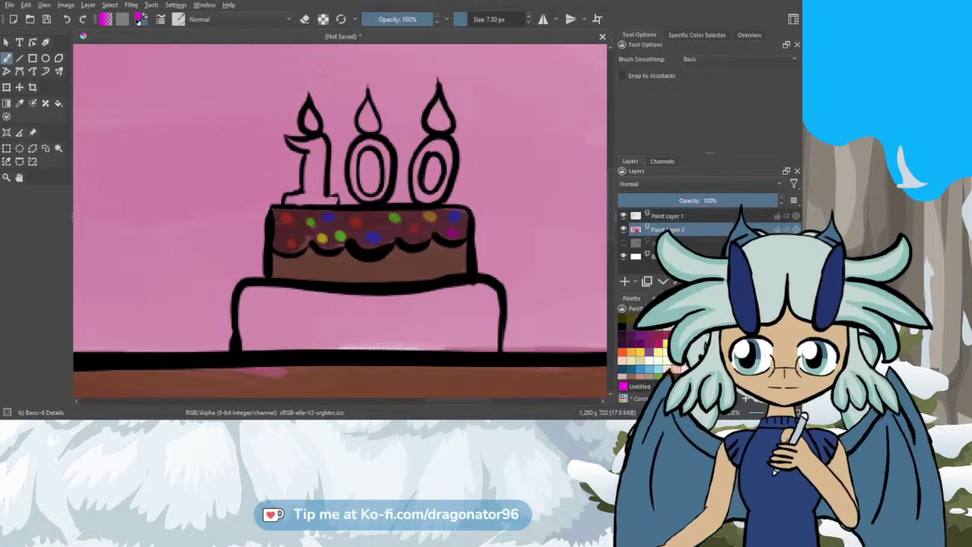
left_click(666, 368)
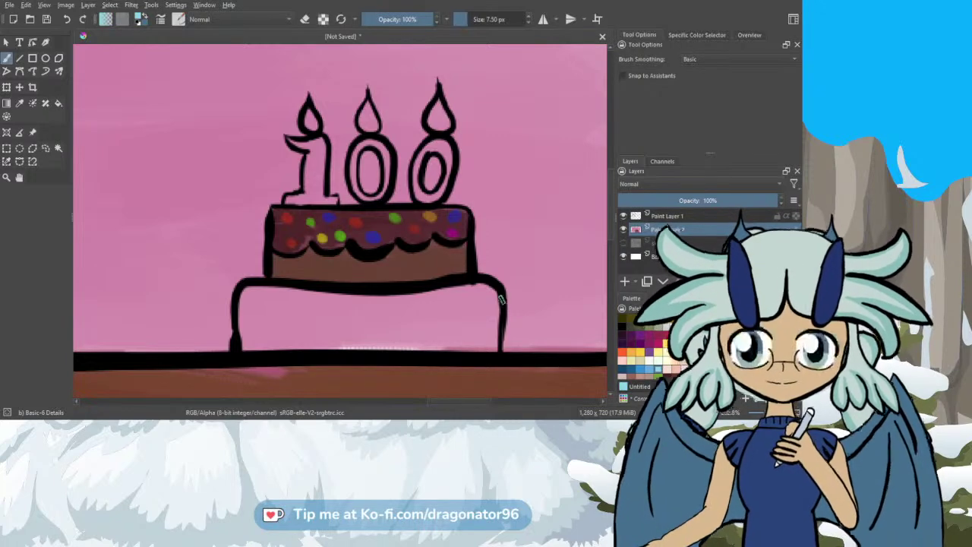
mouse_move(495, 292)
left_mouse_down()
mouse_move(464, 291)
mouse_move(477, 311)
left_mouse_up()
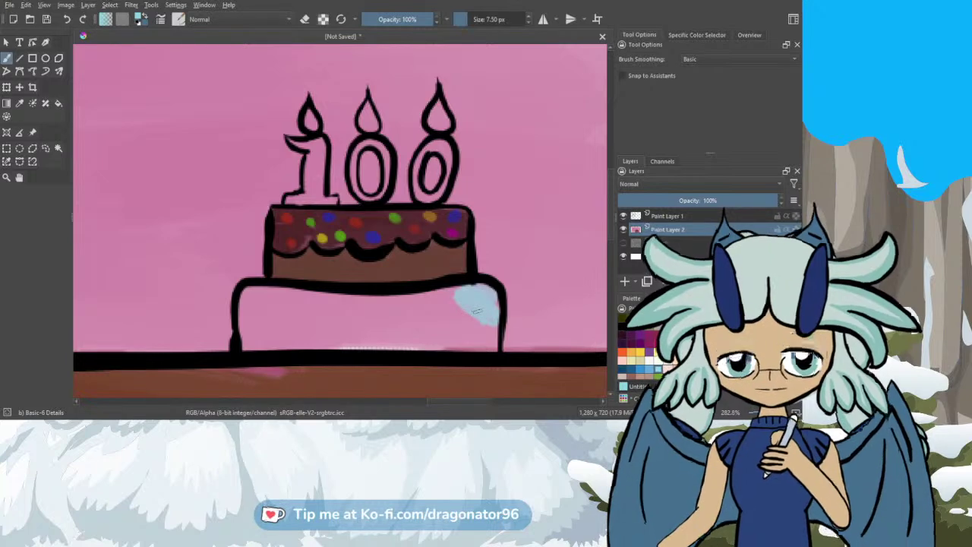
key("ctrl+z")
left_click(668, 298)
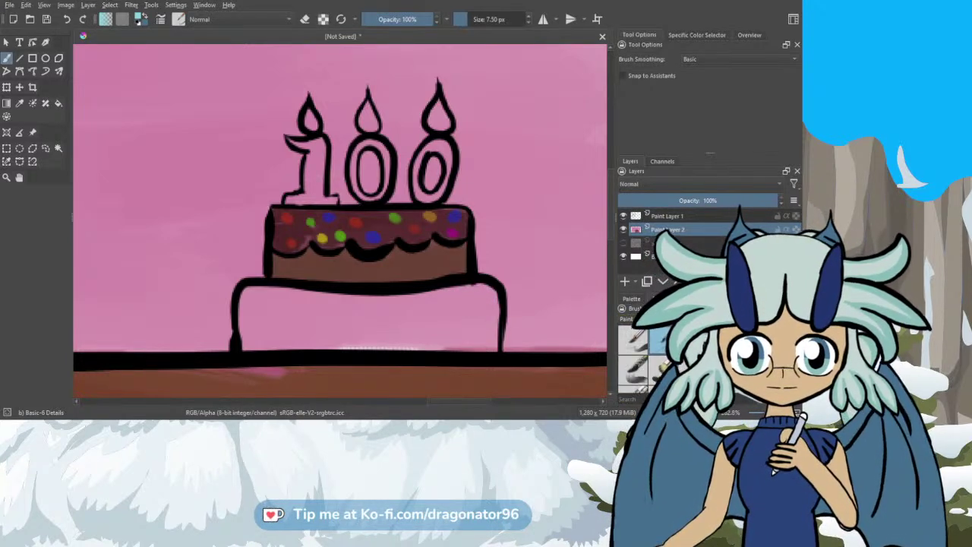
key("/")
mouse_move(486, 307)
left_mouse_down()
mouse_move(426, 311)
mouse_move(489, 310)
mouse_move(437, 301)
mouse_move(481, 303)
mouse_move(457, 299)
mouse_move(471, 299)
mouse_move(433, 314)
mouse_move(467, 314)
mouse_move(433, 323)
mouse_move(476, 327)
mouse_move(440, 335)
mouse_move(429, 333)
mouse_move(481, 331)
mouse_move(269, 323)
mouse_move(302, 326)
mouse_move(264, 331)
mouse_move(309, 331)
mouse_move(243, 334)
left_mouse_up()
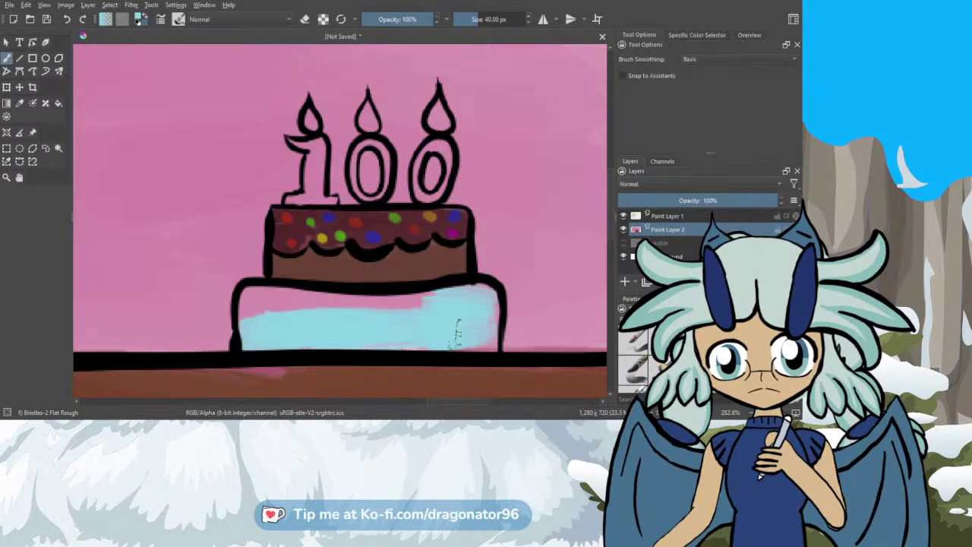
mouse_move(458, 333)
left_mouse_down()
mouse_move(322, 336)
mouse_move(455, 311)
mouse_move(274, 304)
mouse_move(306, 299)
mouse_move(236, 310)
mouse_move(252, 331)
mouse_move(251, 304)
mouse_move(271, 296)
mouse_move(320, 306)
mouse_move(266, 305)
left_mouse_up()
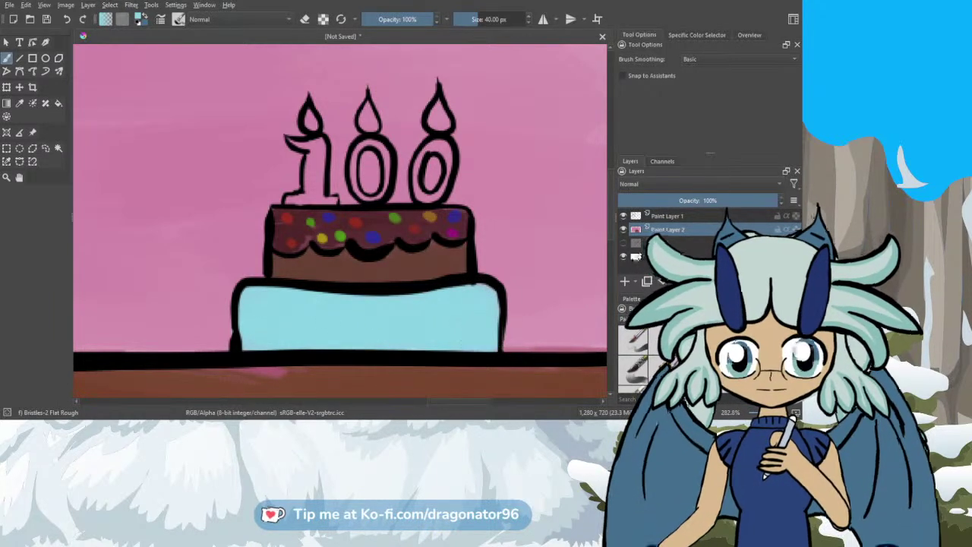
Step: Fill the three candle flames with golden orange using the Basic-6 Details brush at 7.5 px
scroll(611, 220, "up", 3)
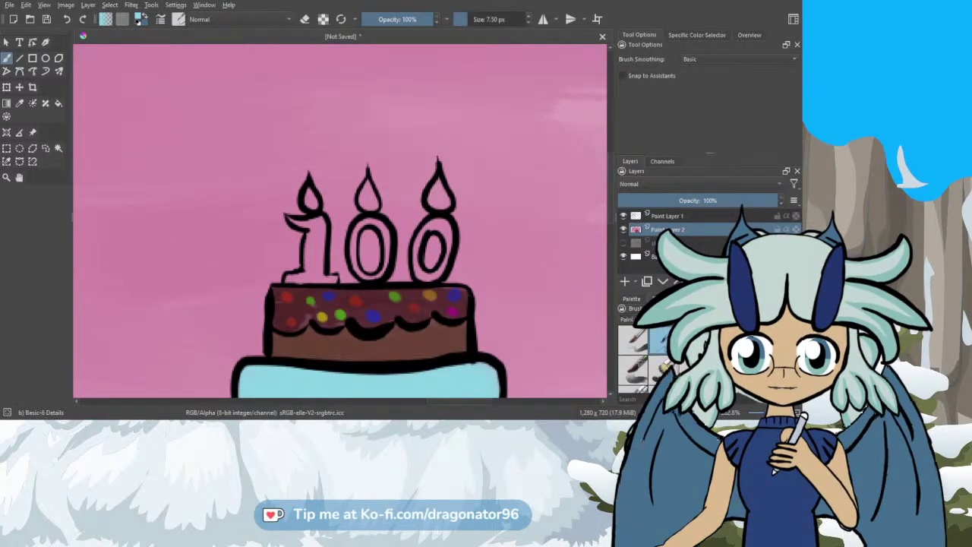
left_click(631, 298)
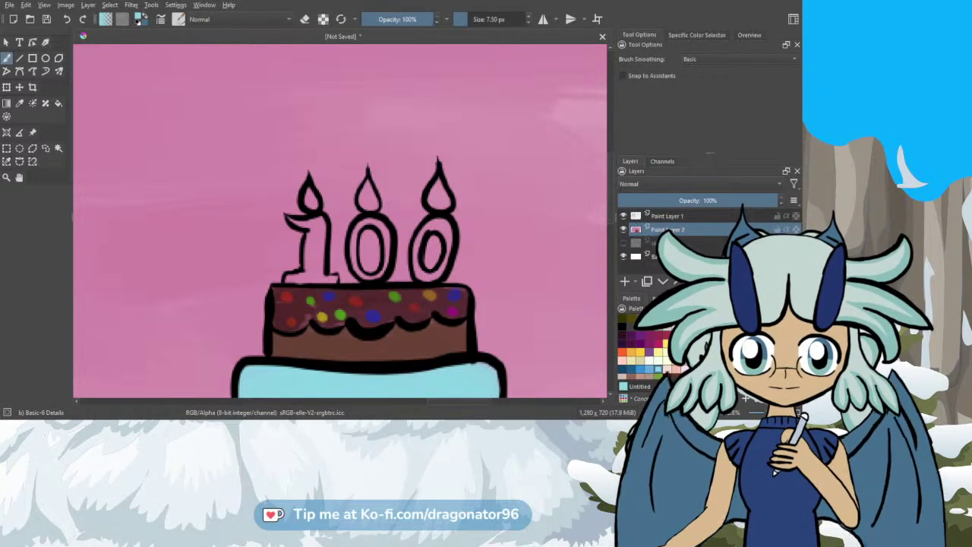
left_click(641, 352)
mouse_move(434, 188)
left_mouse_down()
mouse_move(442, 199)
mouse_move(435, 203)
left_mouse_up()
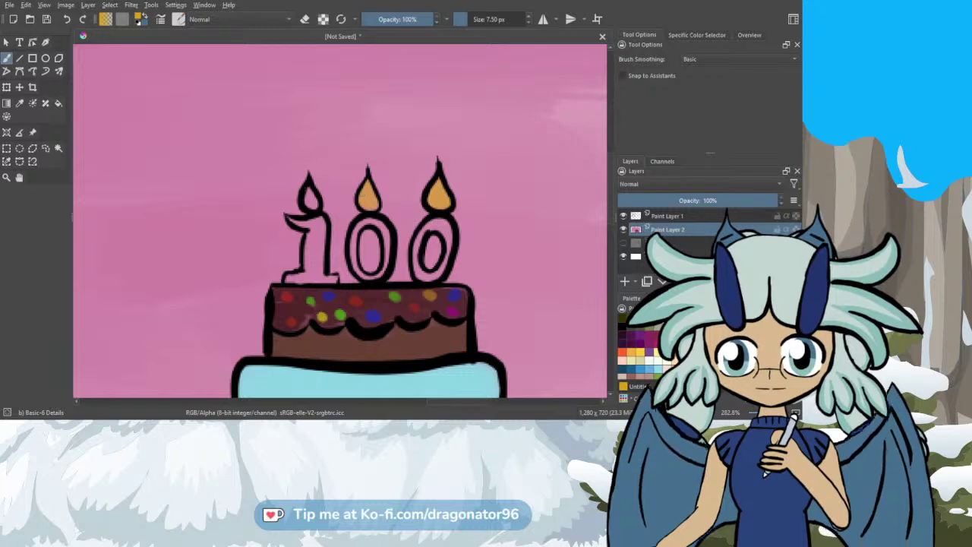
left_click_drag(307, 199, 310, 188)
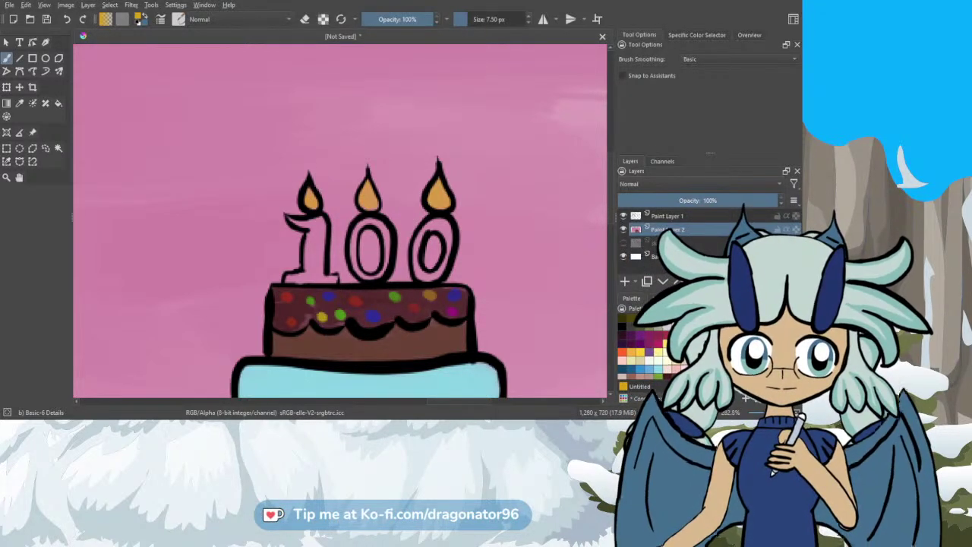
Step: Add light yellow highlights to the lower parts of the three candle flames and blend them using a color sampled from the flame
left_click(672, 352)
mouse_move(447, 199)
left_mouse_down()
mouse_move(442, 210)
mouse_move(370, 208)
left_mouse_up()
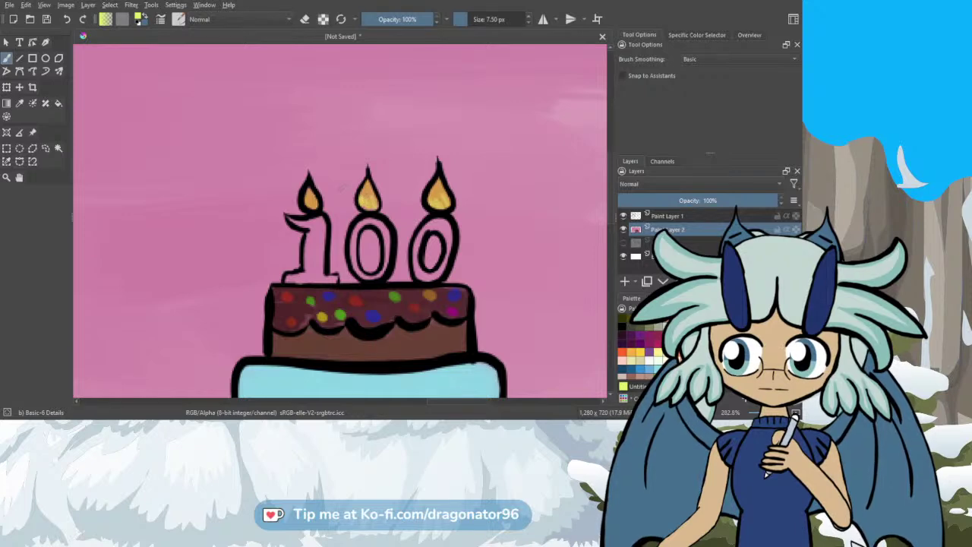
left_click_drag(314, 201, 307, 208)
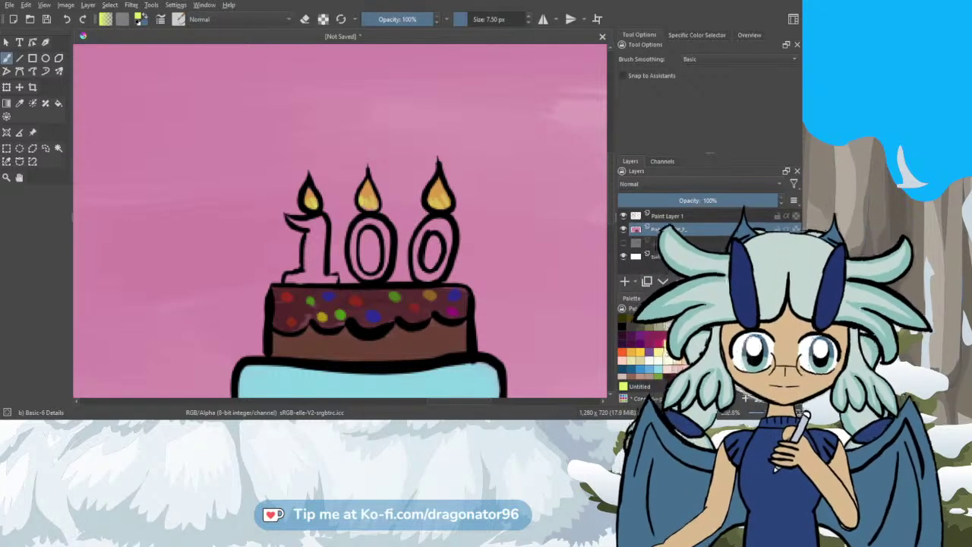
left_click(311, 202, "ctrl")
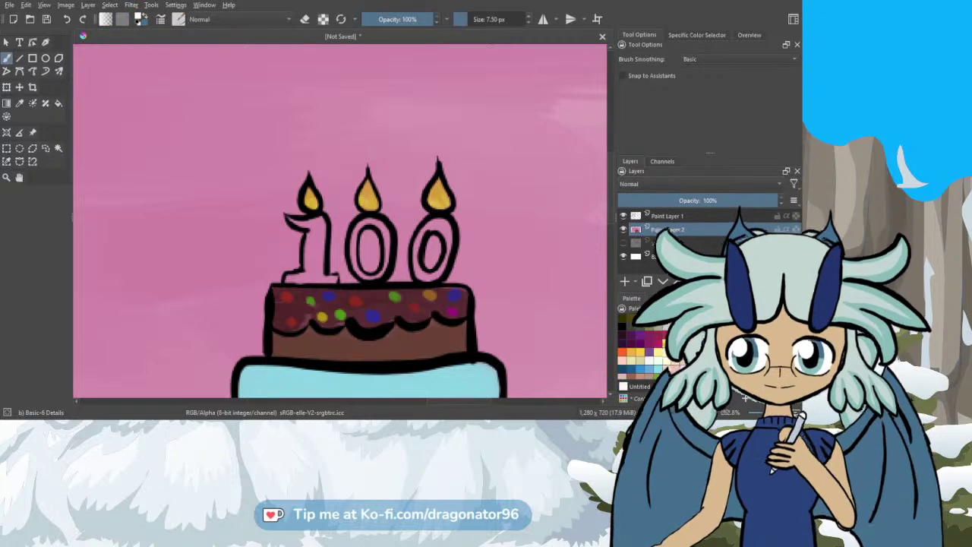
Step: Fill the three number candles spelling "100" with white, staying inside their outlines
mouse_move(424, 226)
left_mouse_down()
mouse_move(416, 265)
mouse_move(427, 278)
mouse_move(443, 270)
mouse_move(449, 240)
mouse_move(445, 223)
mouse_move(430, 223)
mouse_move(448, 222)
mouse_move(427, 228)
left_mouse_up()
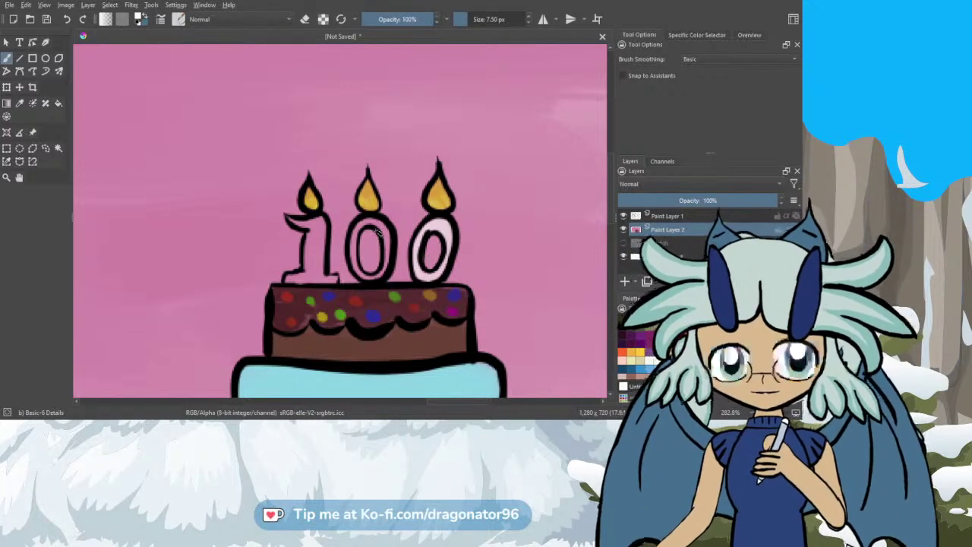
mouse_move(380, 228)
left_mouse_down()
mouse_move(388, 264)
mouse_move(362, 276)
mouse_move(354, 236)
mouse_move(371, 220)
mouse_move(383, 225)
left_mouse_up()
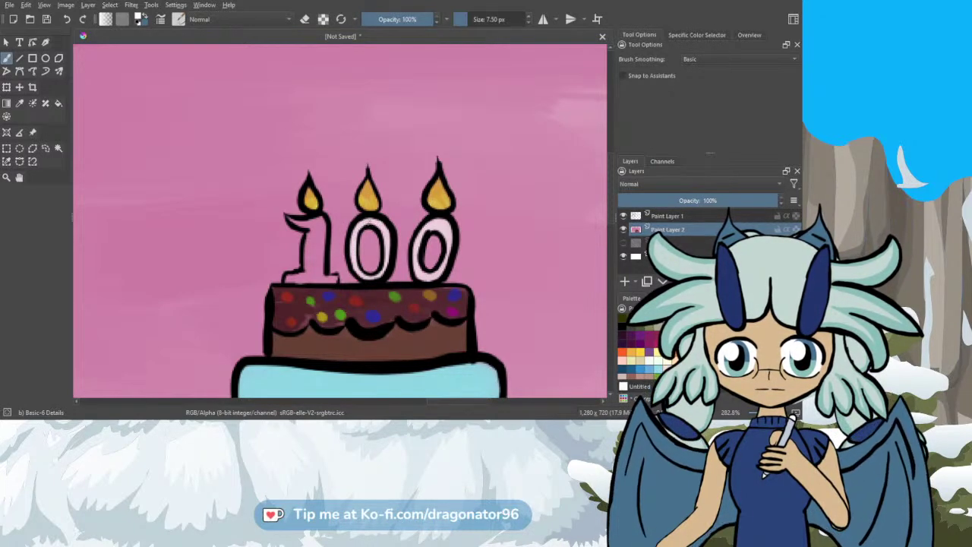
mouse_move(290, 218)
left_mouse_down()
mouse_move(322, 227)
mouse_move(311, 273)
mouse_move(323, 251)
mouse_move(334, 279)
mouse_move(299, 278)
mouse_move(305, 269)
mouse_move(288, 279)
mouse_move(338, 280)
mouse_move(285, 273)
left_mouse_up()
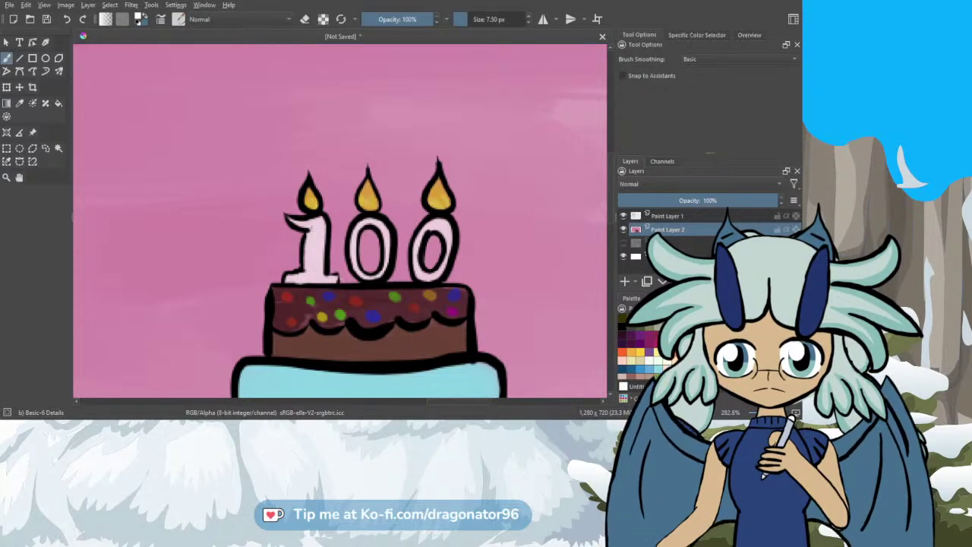
mouse_move(309, 230)
left_mouse_down()
mouse_move(290, 218)
mouse_move(320, 222)
left_mouse_up()
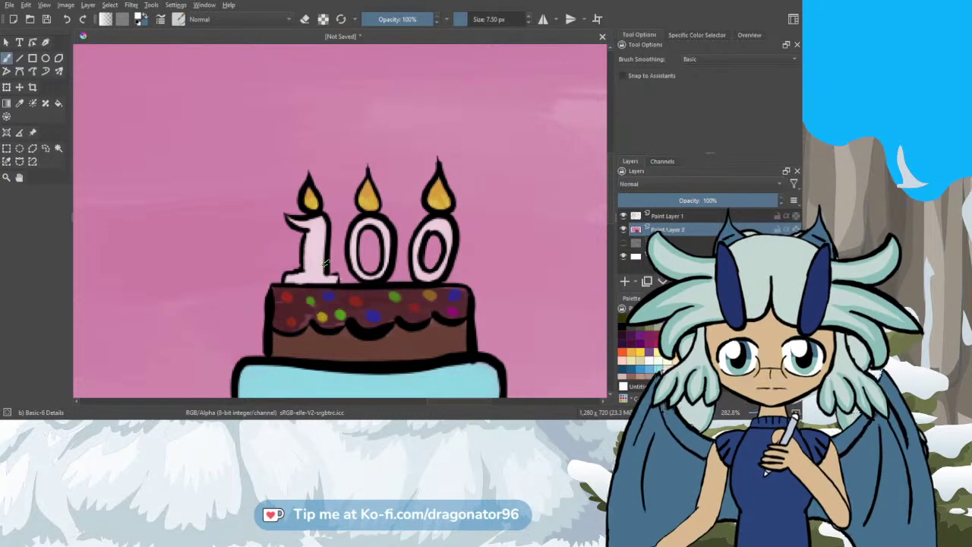
Step: Sample blue from the reference character's horn and fill both of the dragon-girl's horns with the Bristles-2 Flat Rough brush at 40 px
scroll(325, 262, "down", 5)
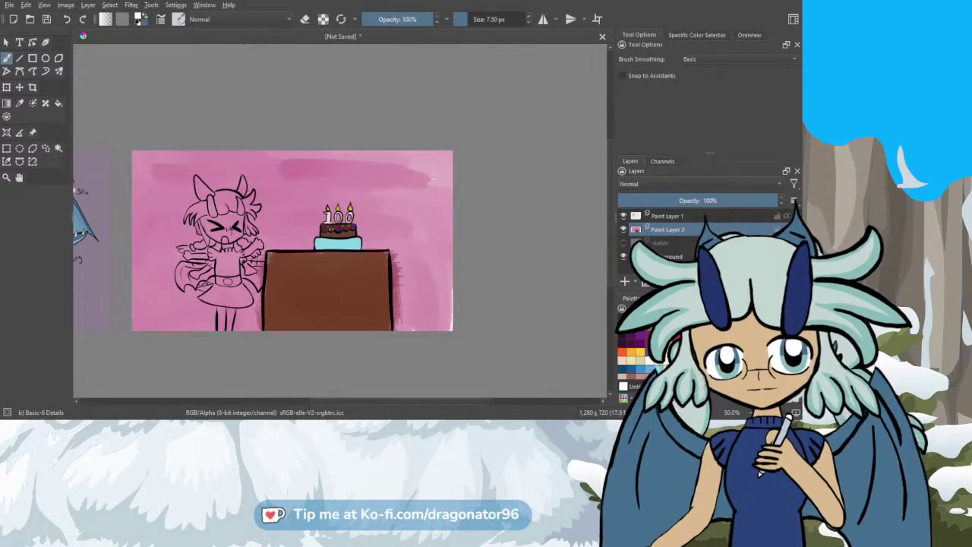
scroll(166, 248, "up", 3)
left_click_drag(347, 402, 301, 402)
scroll(302, 249, "down", 2)
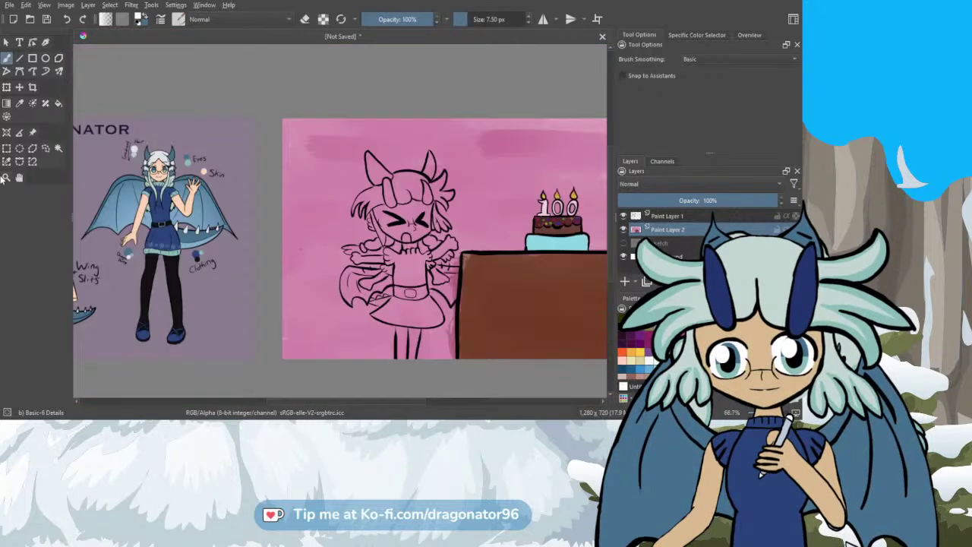
left_click(20, 103)
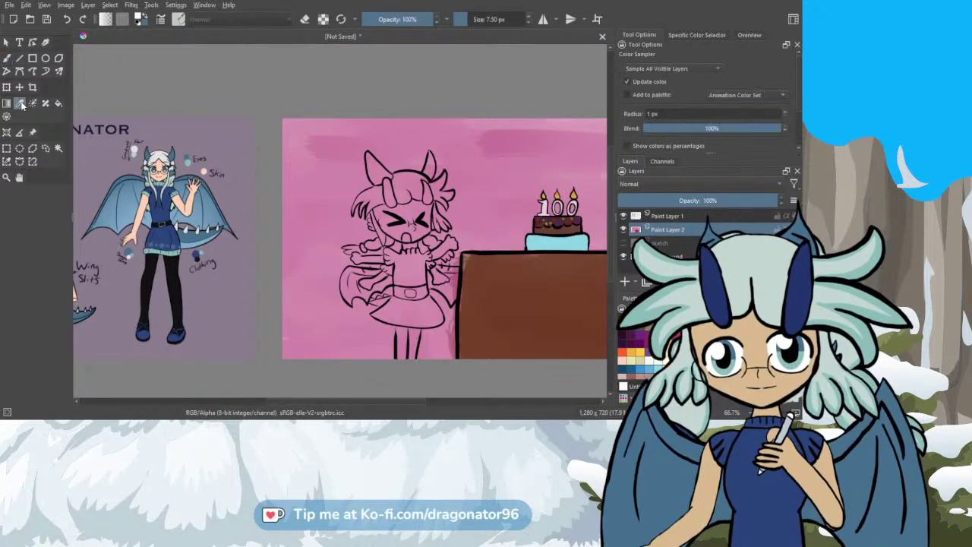
left_click(176, 151)
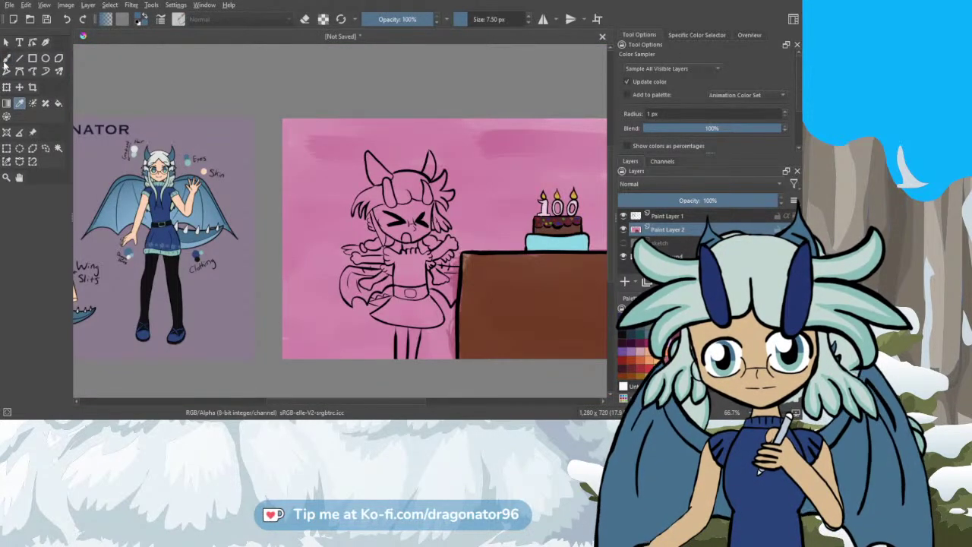
left_click(6, 59)
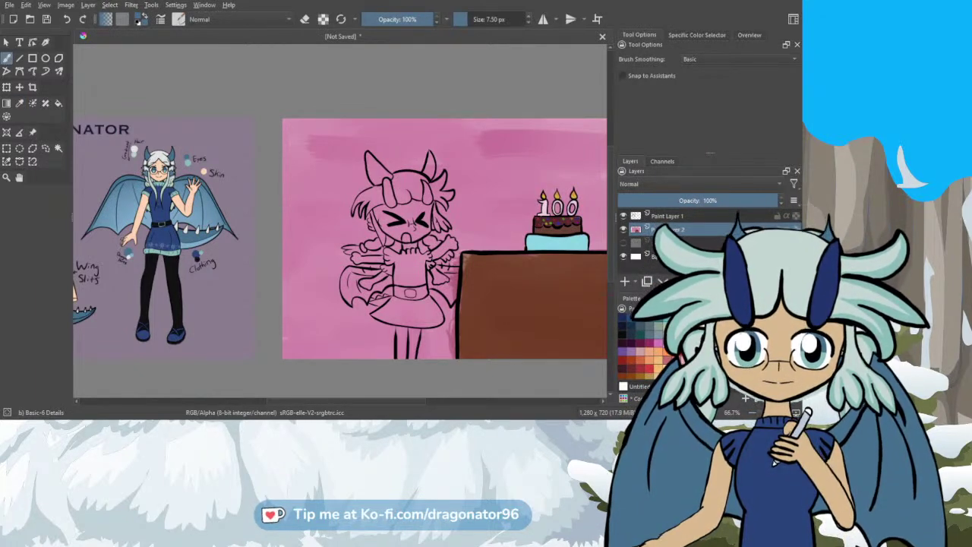
left_click(669, 298)
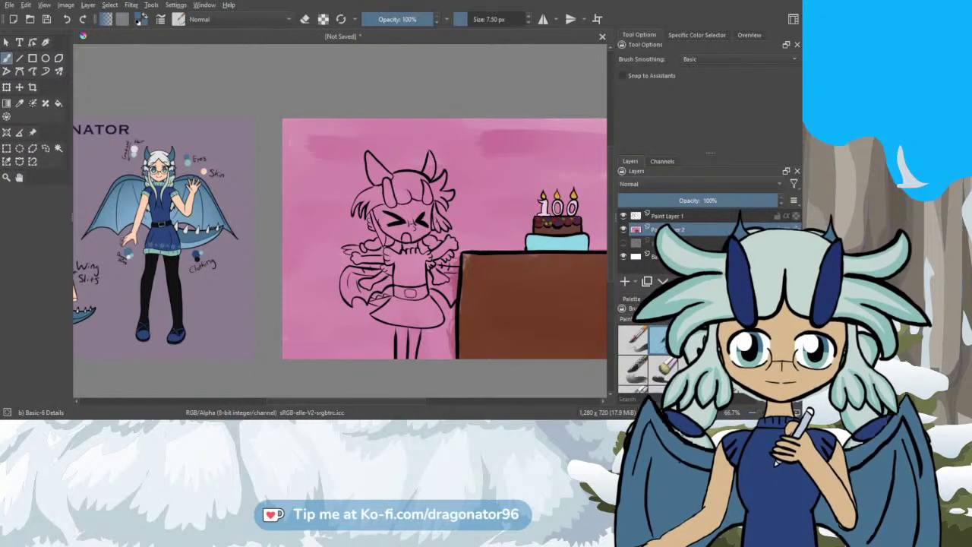
left_click(664, 370)
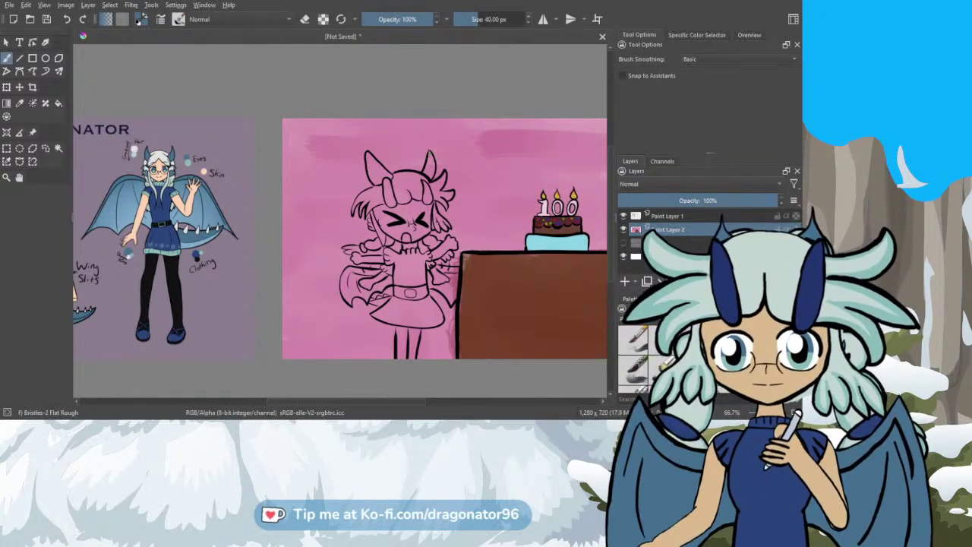
left_click_drag(430, 155, 431, 161)
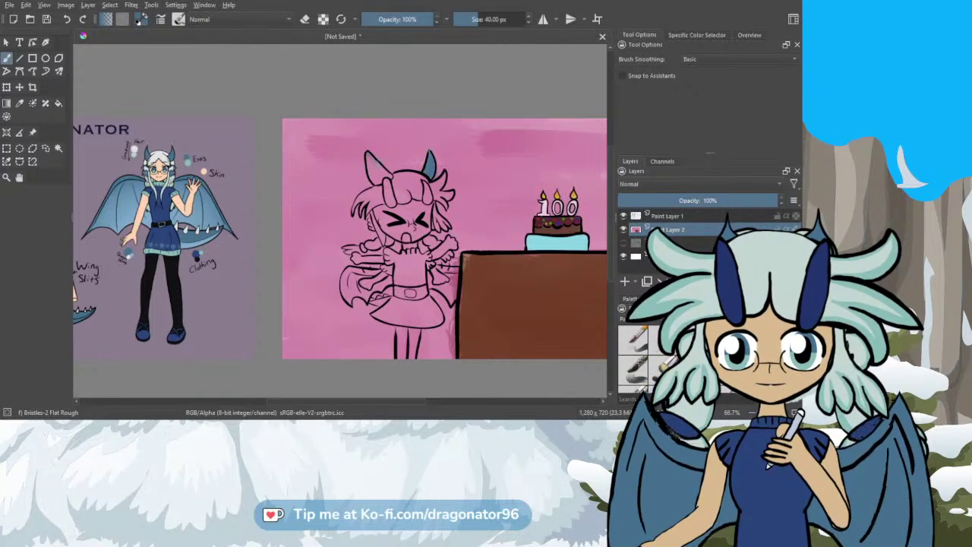
mouse_move(375, 161)
left_mouse_down()
mouse_move(385, 177)
mouse_move(366, 159)
left_mouse_up()
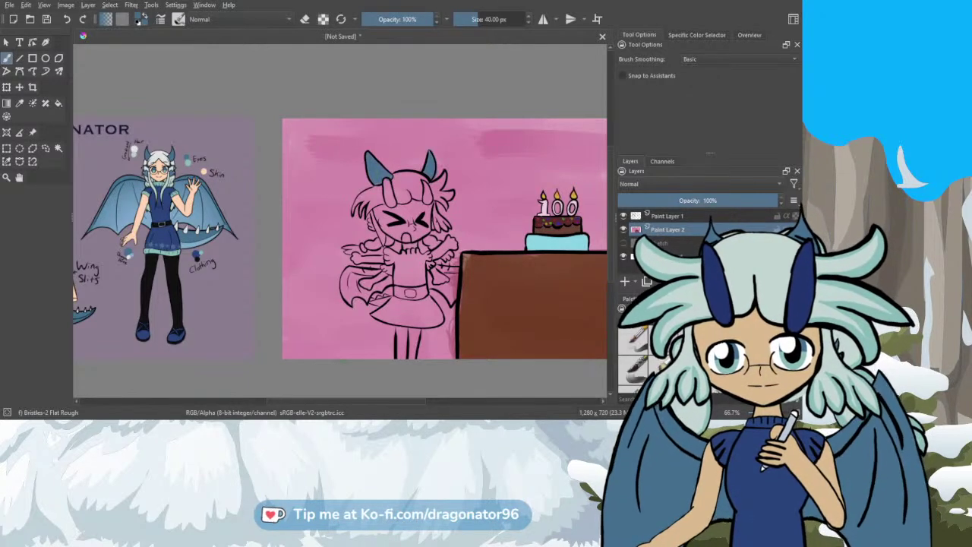
Step: Sample the white hair color from the Dragonator reference sheet and paint the dragon-girl's hair with it
left_click_drag(337, 401, 317, 401)
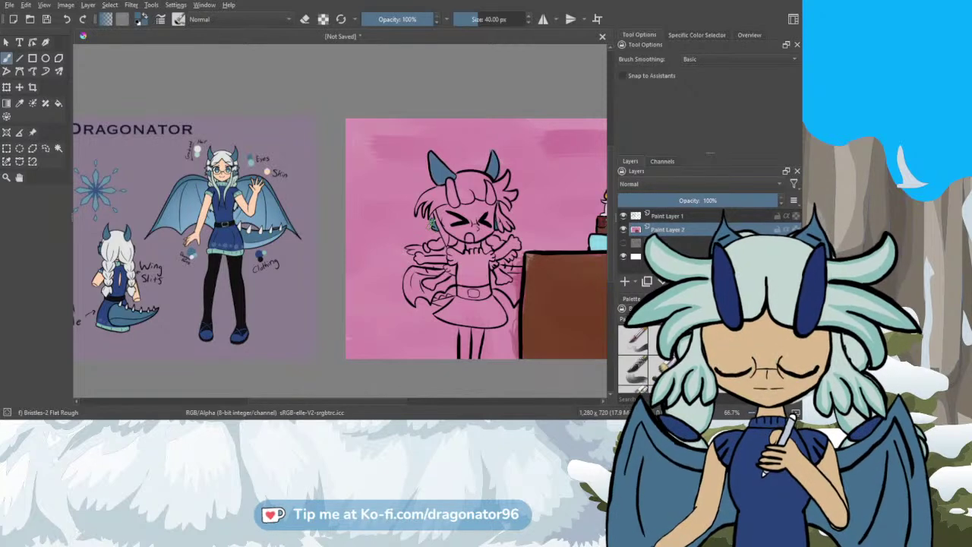
left_click(20, 103)
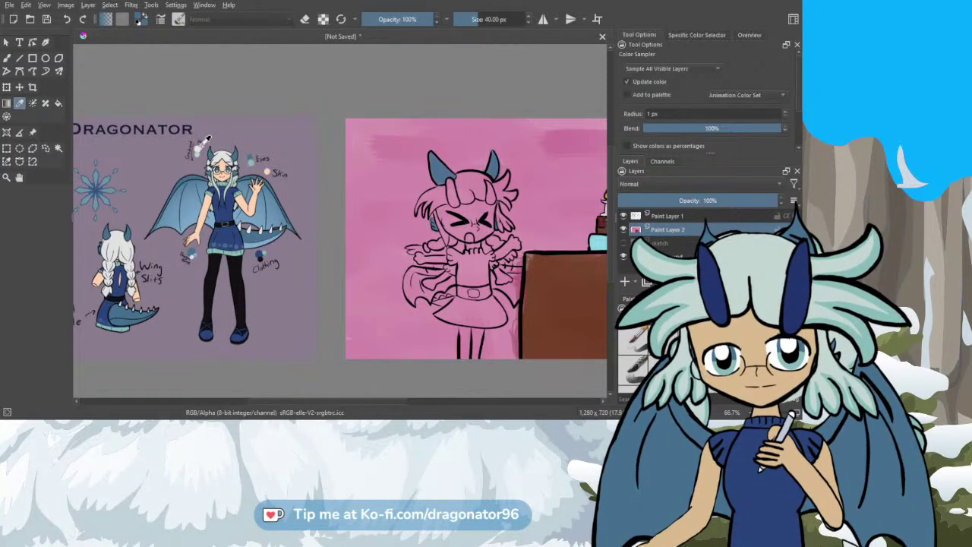
left_click(205, 142)
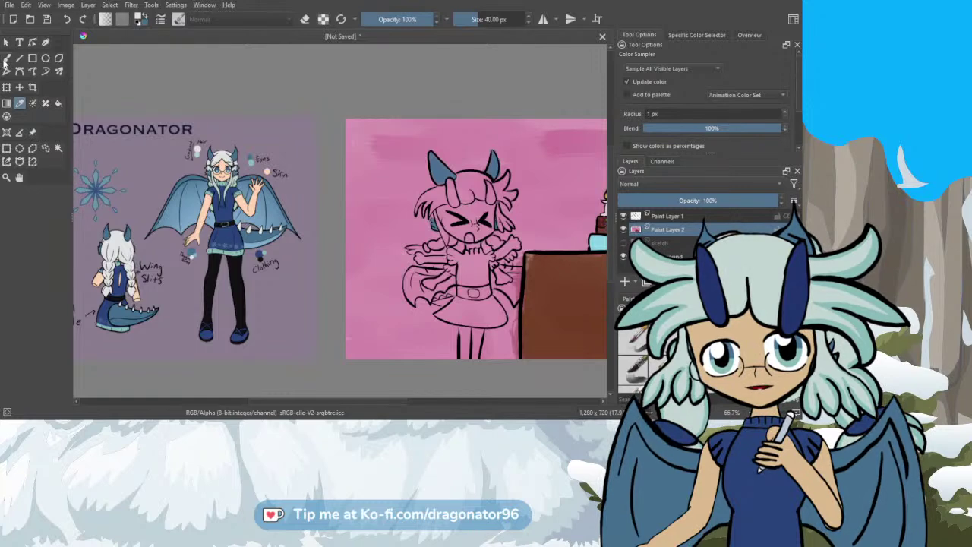
left_click(7, 58)
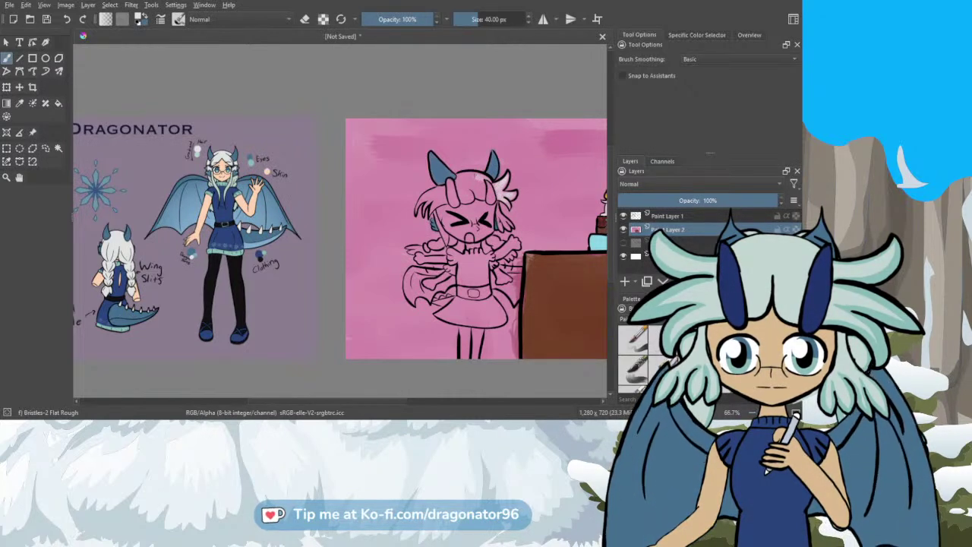
mouse_move(474, 177)
left_mouse_down()
mouse_move(461, 176)
mouse_move(464, 196)
mouse_move(481, 194)
mouse_move(465, 183)
left_mouse_up()
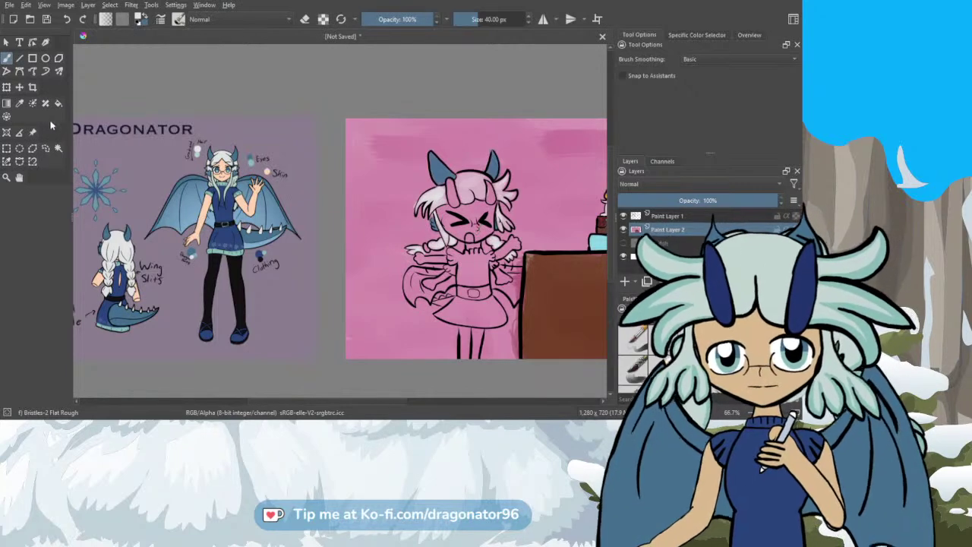
Step: Sample the dark blue clothing color from the Dragonator reference sheet and fill the two front horns over the dragon-girl's bangs with it
left_click(19, 104)
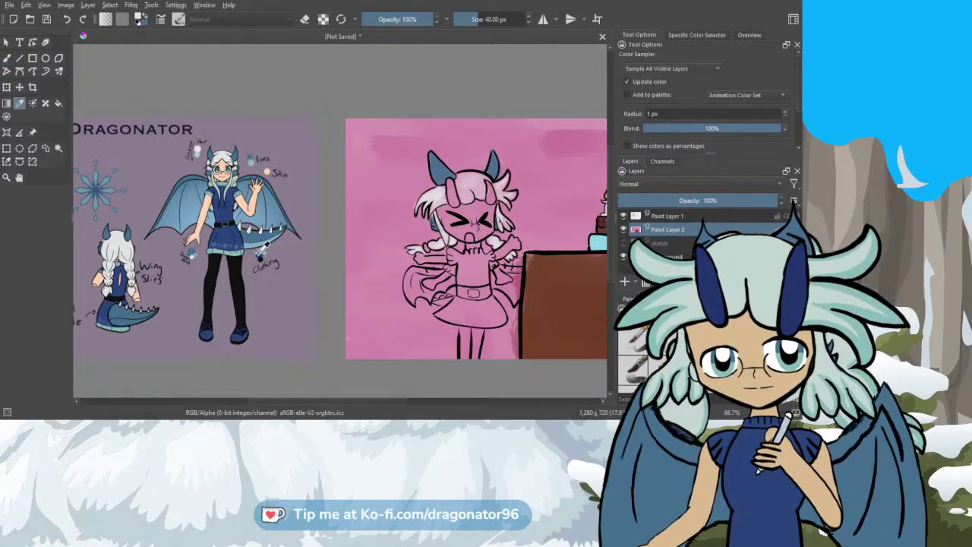
left_click(271, 249)
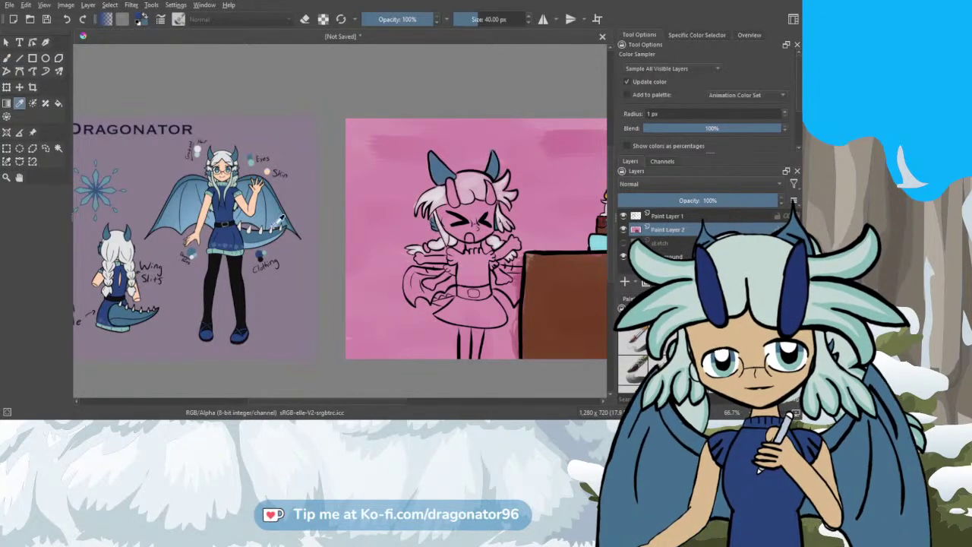
left_click(263, 241)
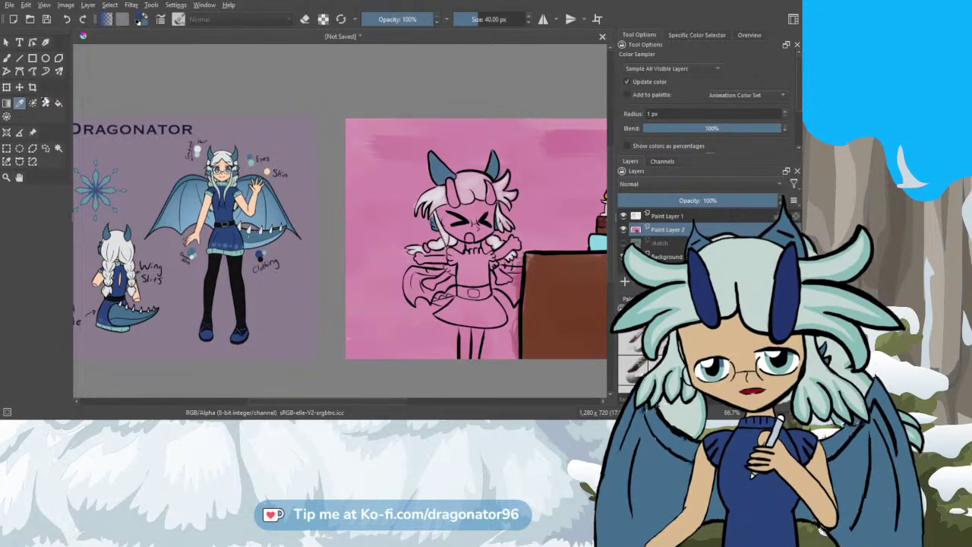
left_click(7, 58)
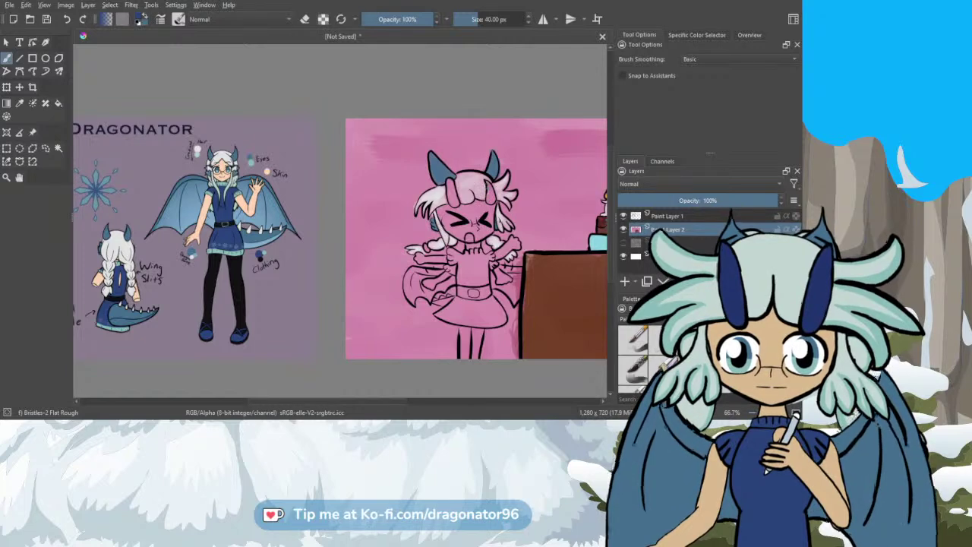
left_click_drag(488, 184, 490, 197)
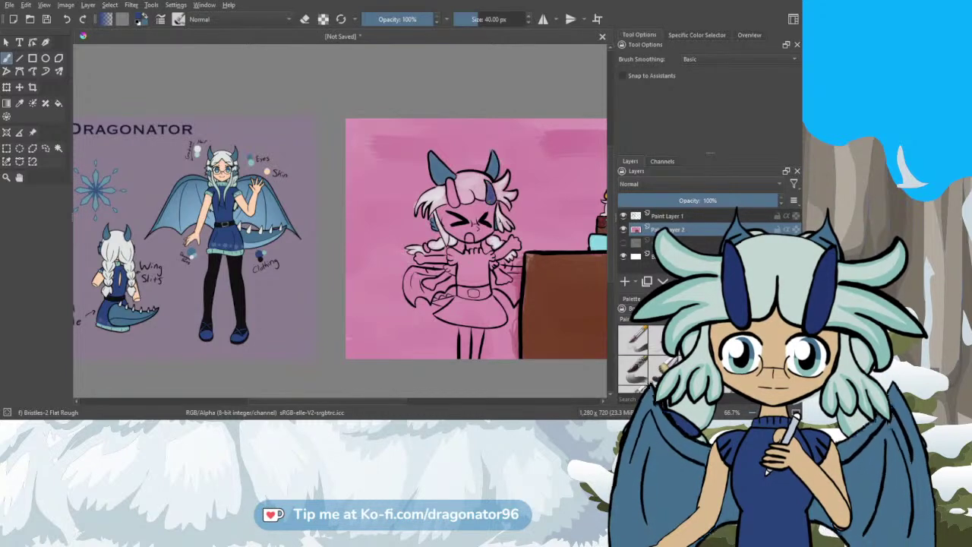
mouse_move(456, 190)
left_mouse_down()
mouse_move(453, 182)
mouse_move(461, 208)
left_mouse_up()
left_click_drag(446, 193, 454, 205)
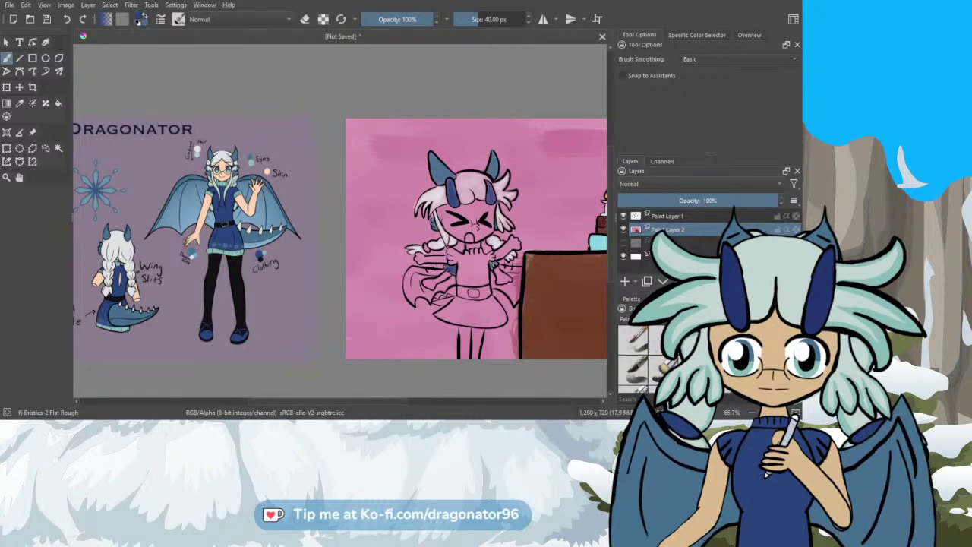
Step: Fill the dragon-girl's dress with the dark blue, covering the collar, sleeves, bodice and skirt but leaving the belt unpainted
mouse_move(492, 261)
left_mouse_down()
mouse_move(445, 252)
mouse_move(460, 256)
left_mouse_up()
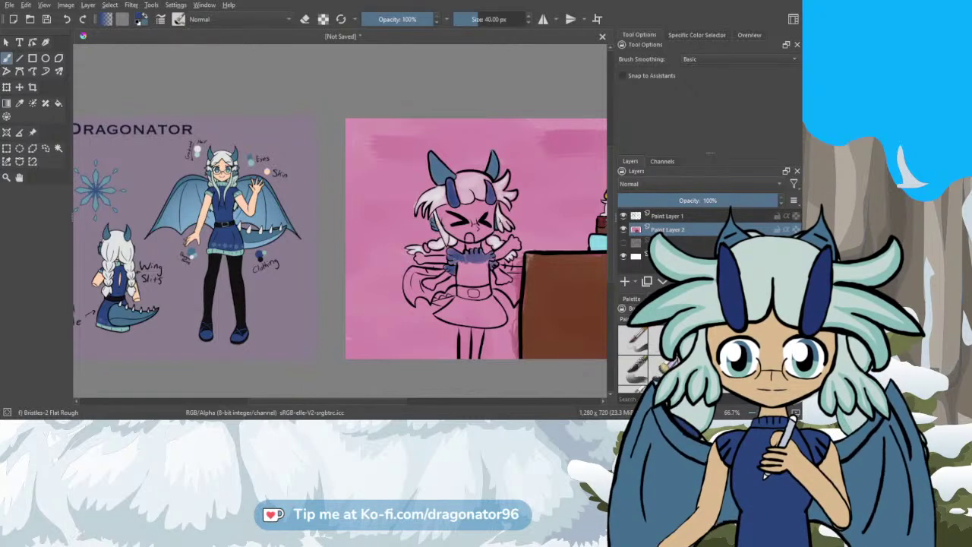
mouse_move(455, 260)
left_mouse_down()
mouse_move(459, 283)
mouse_move(480, 283)
mouse_move(462, 282)
mouse_move(482, 281)
mouse_move(484, 272)
mouse_move(483, 281)
mouse_move(474, 261)
mouse_move(466, 281)
mouse_move(460, 258)
mouse_move(480, 269)
mouse_move(460, 275)
mouse_move(454, 255)
mouse_move(484, 252)
mouse_move(486, 282)
mouse_move(468, 284)
mouse_move(469, 271)
left_mouse_up()
mouse_move(495, 311)
left_mouse_down()
mouse_move(492, 321)
mouse_move(445, 314)
mouse_move(465, 325)
mouse_move(503, 315)
mouse_move(489, 299)
mouse_move(455, 310)
mouse_move(458, 298)
left_mouse_up()
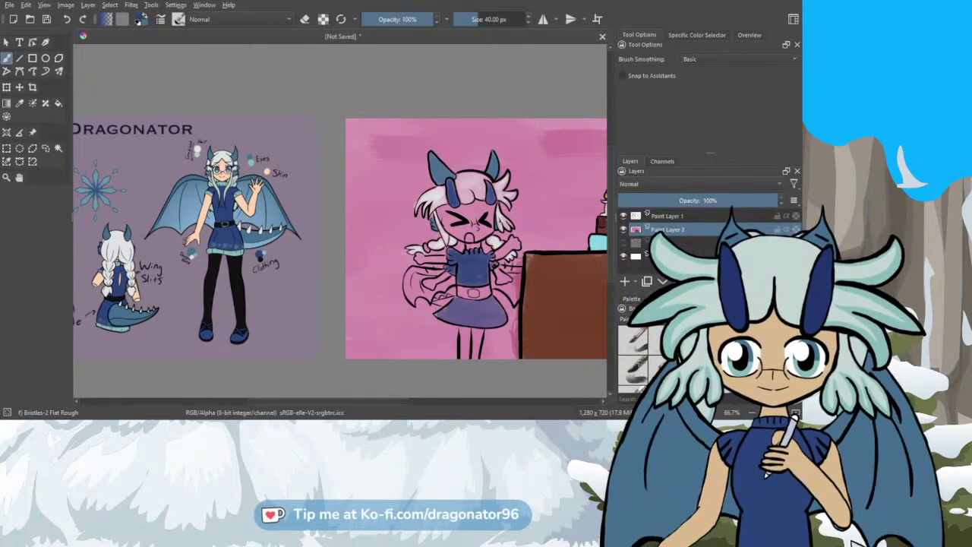
mouse_move(442, 314)
left_mouse_down()
mouse_move(468, 319)
mouse_move(456, 312)
mouse_move(478, 308)
mouse_move(461, 306)
mouse_move(501, 311)
mouse_move(471, 323)
mouse_move(494, 325)
mouse_move(489, 309)
mouse_move(438, 312)
left_mouse_up()
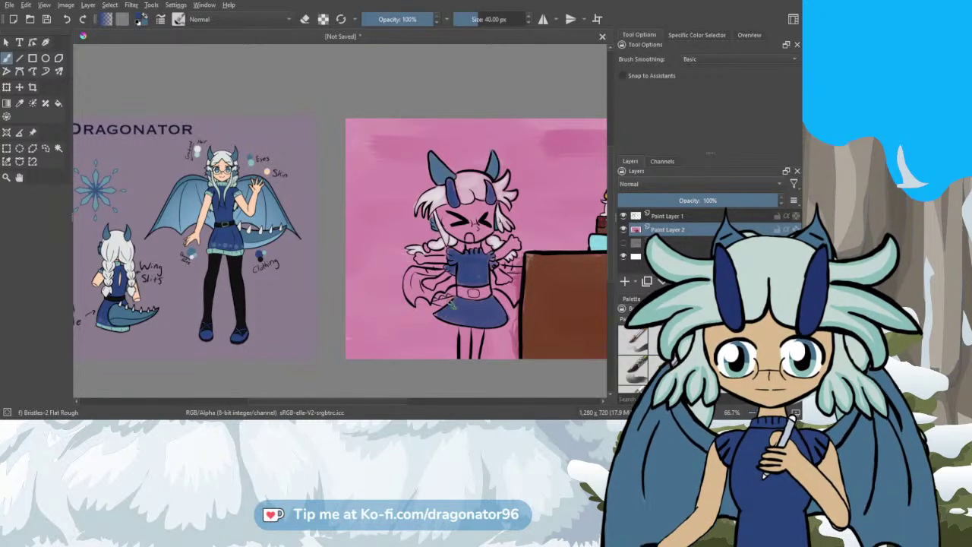
Step: Sample blue and light blue from the reference sheet and paint the tail beside the skirt, using the light blue for its underside
left_click(21, 103)
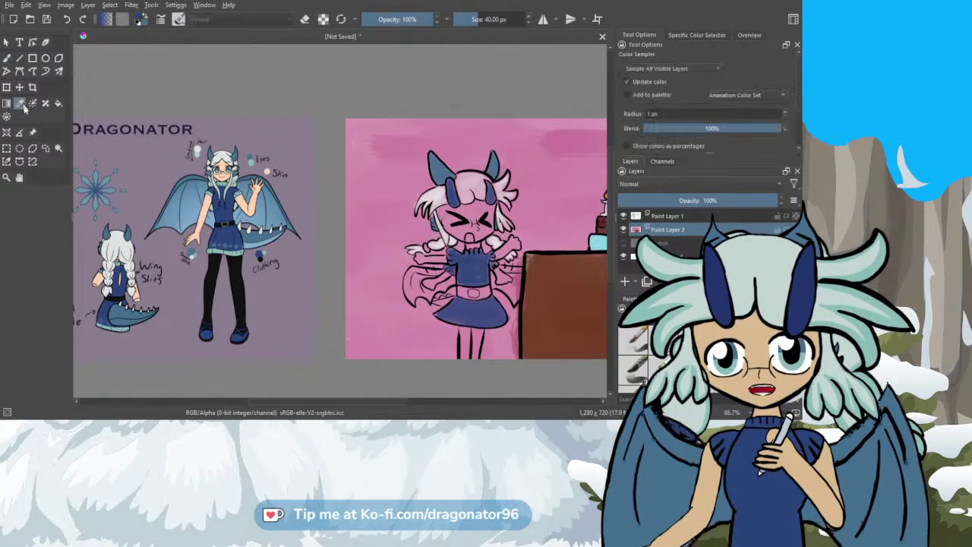
left_click(253, 231)
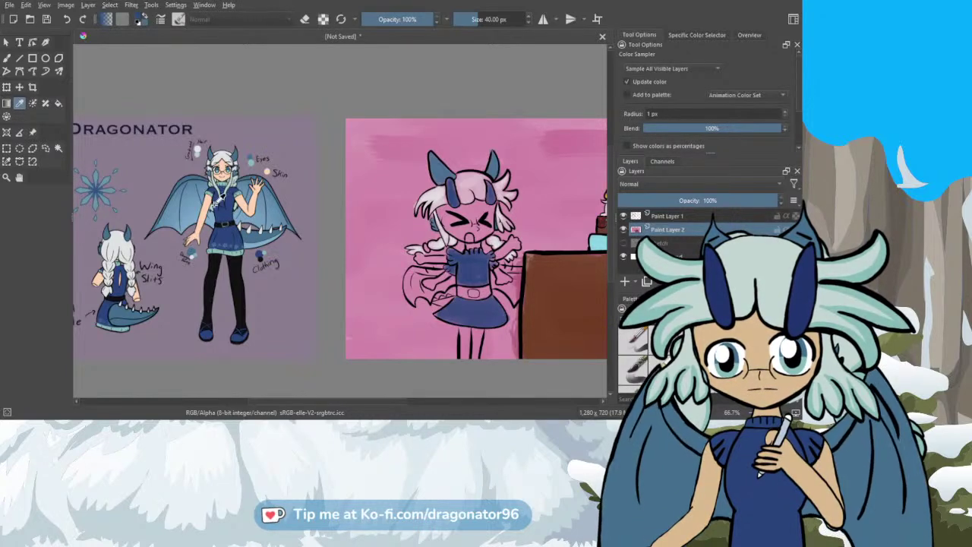
left_click(11, 60)
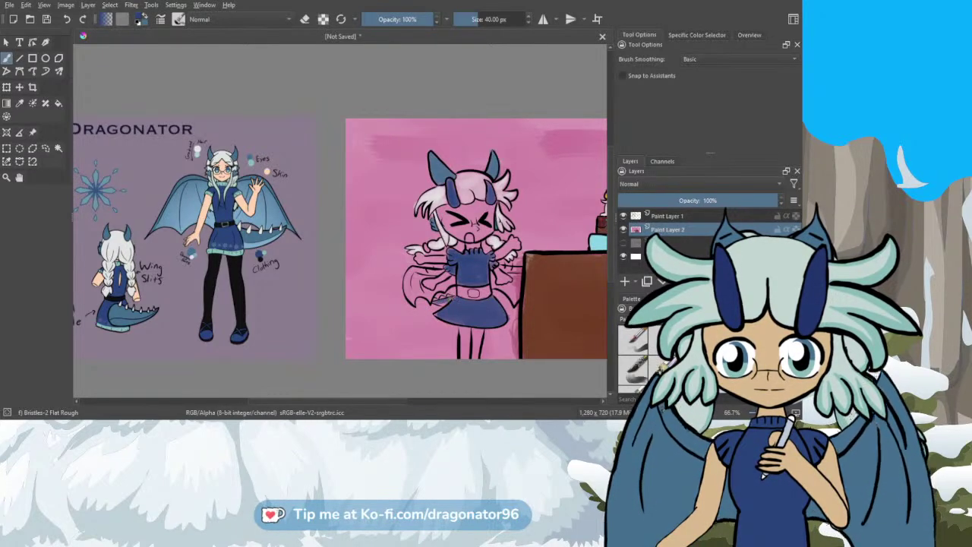
left_click(20, 104)
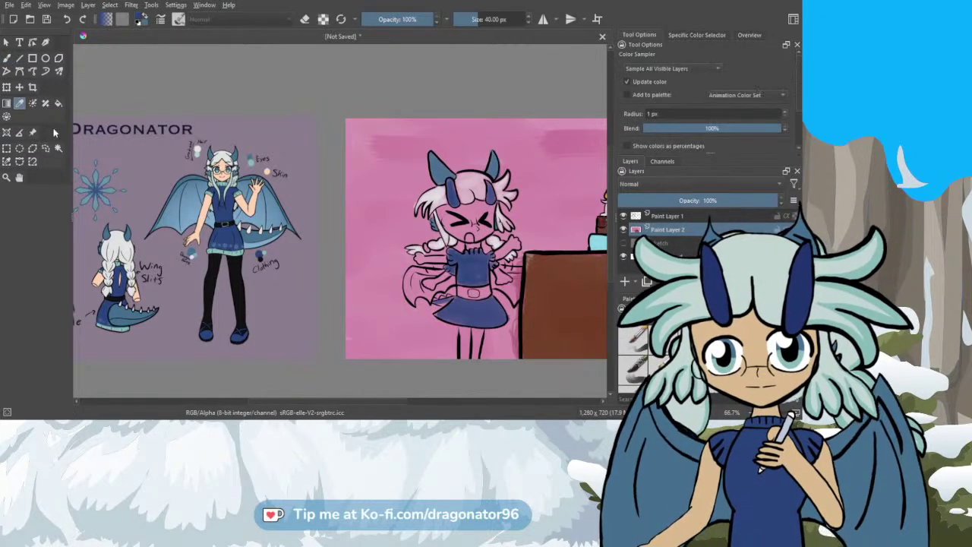
left_click(254, 240)
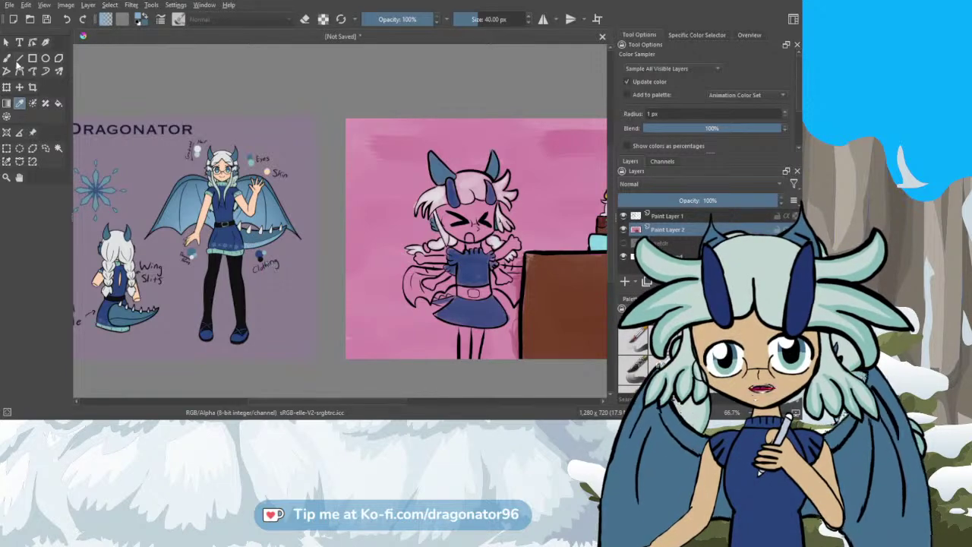
left_click(6, 59)
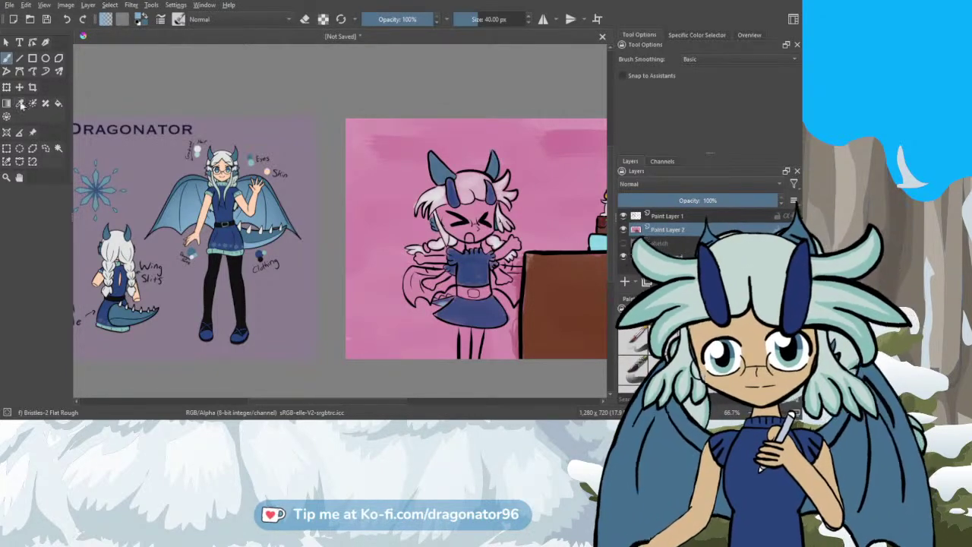
Step: Sample white from the reference's dragon parts swatch and paint the tail spikes with the Basic-6 Details brush at 7.5 px
left_click(21, 104)
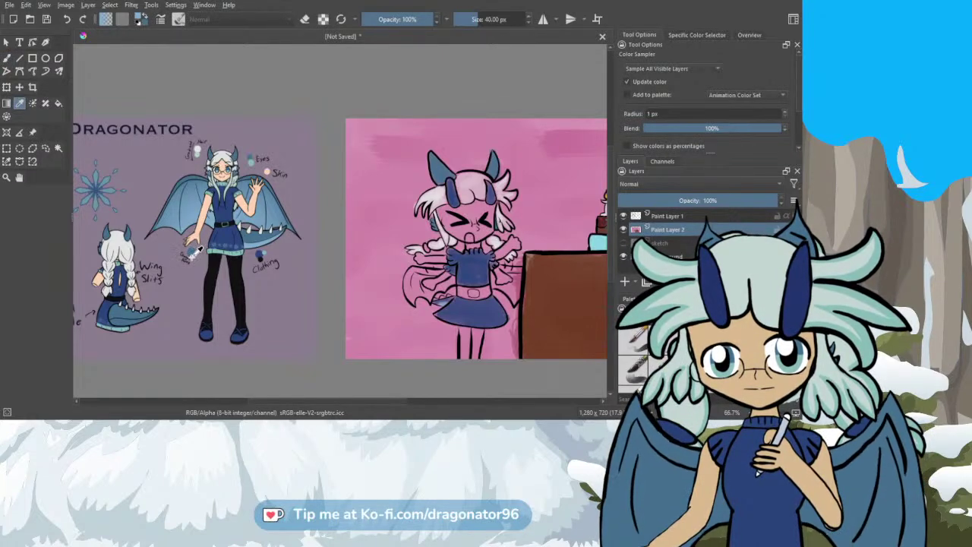
left_click(195, 253)
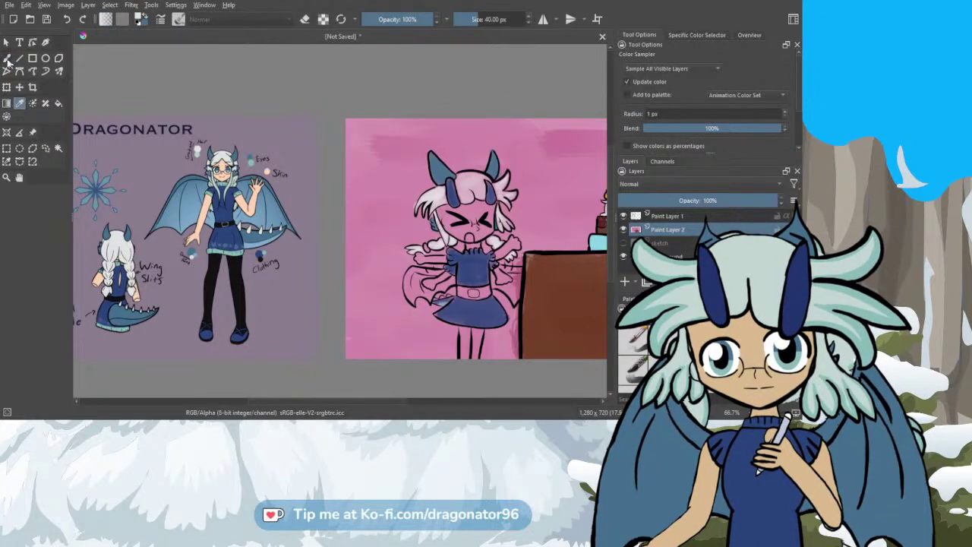
left_click(7, 59)
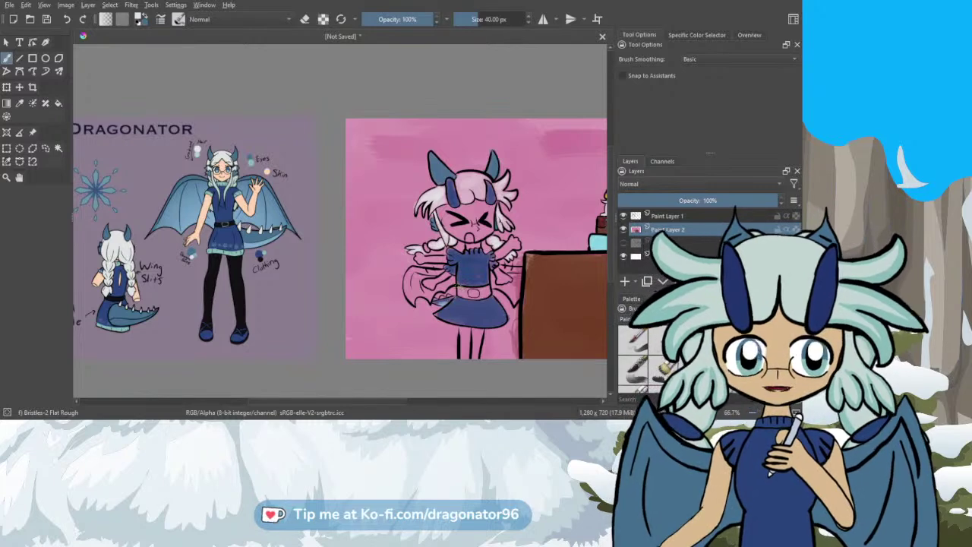
left_click(655, 338)
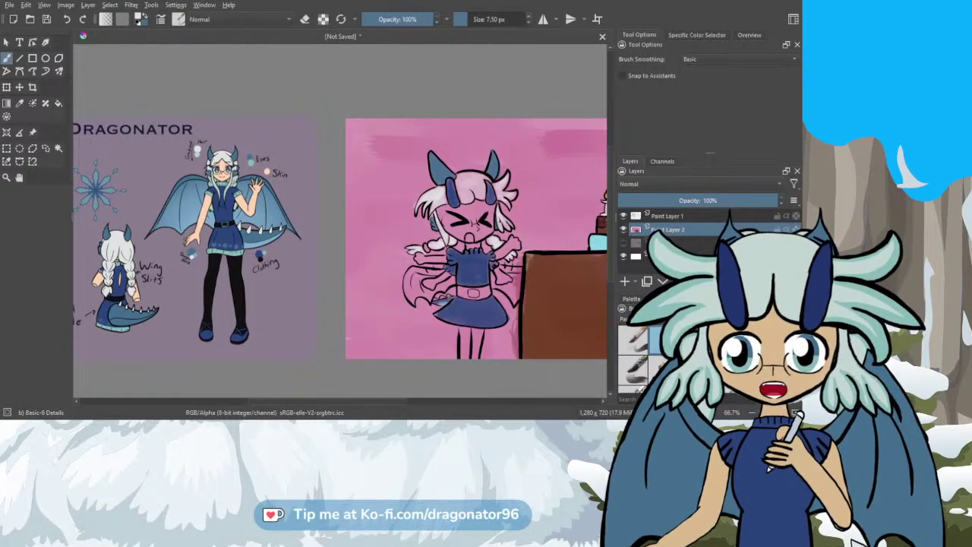
scroll(446, 297, "up", 5)
left_click_drag(469, 289, 369, 318)
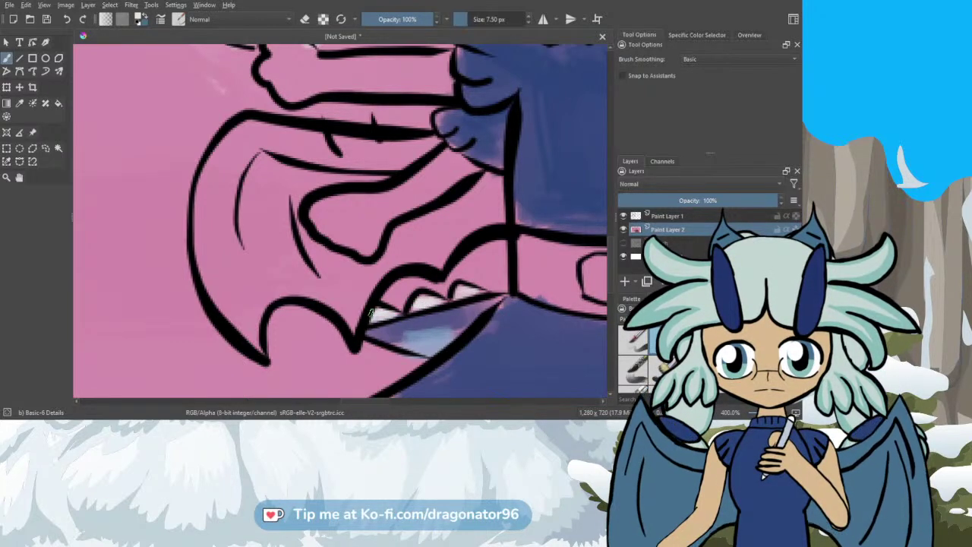
Step: Sample black from the reference character's leggings and paint the dragon-girl's belt and legs with the Bristles-2 Flat Rough brush at 40 px
scroll(81, 152, "down", 5)
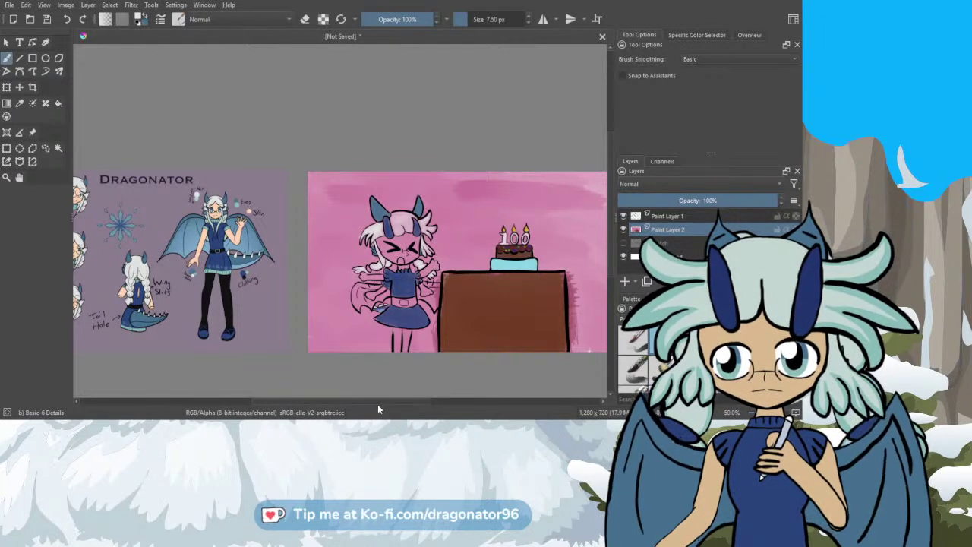
left_click(19, 103)
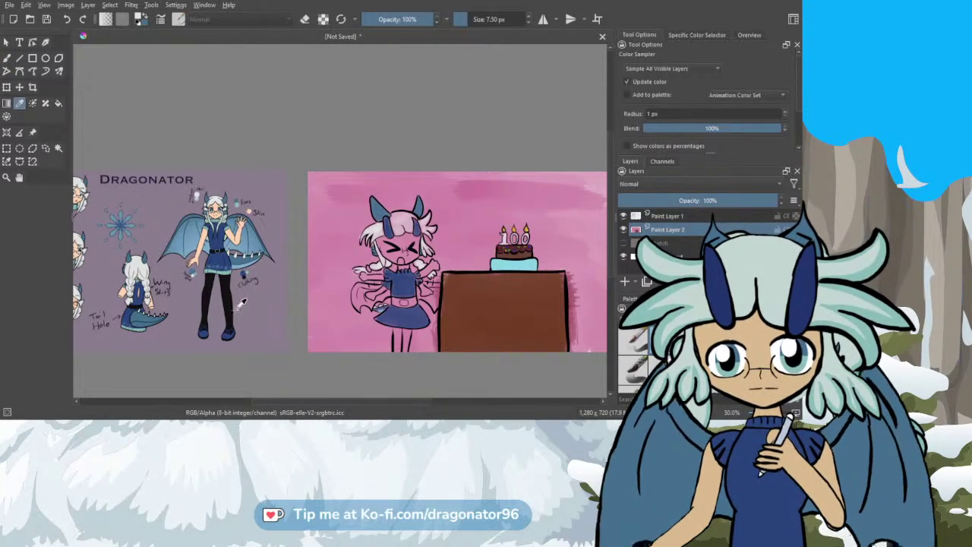
scroll(238, 306, "up", 5)
left_click(203, 304)
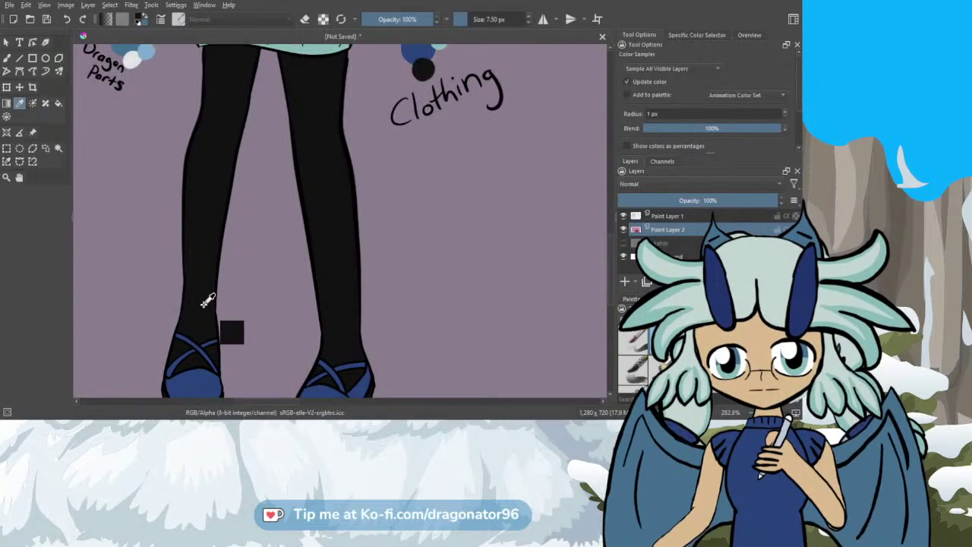
scroll(204, 305, "down", 3)
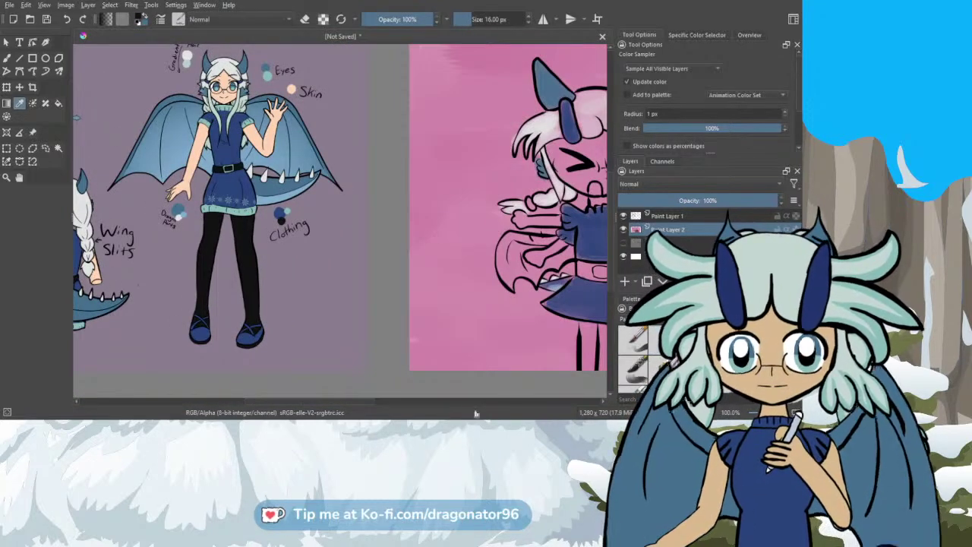
left_click_drag(337, 401, 369, 401)
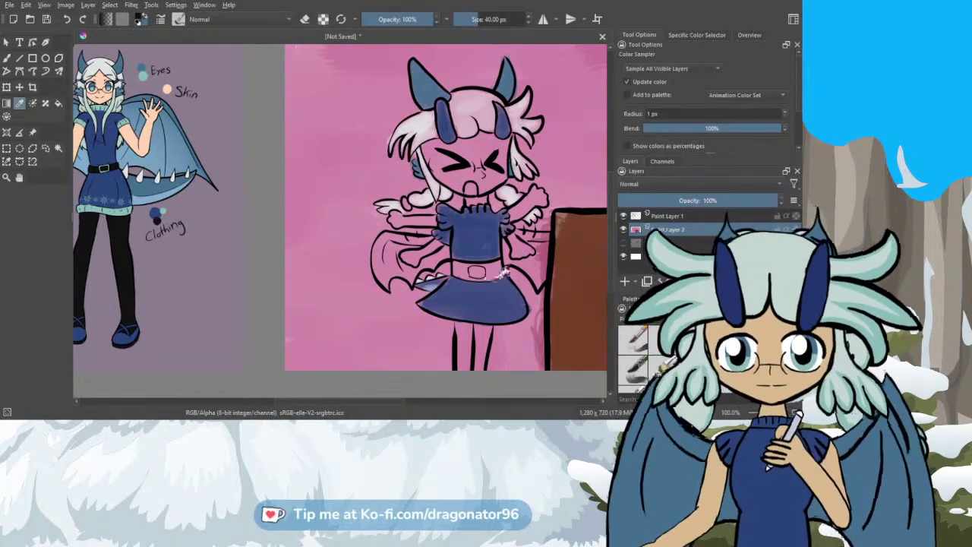
key("b")
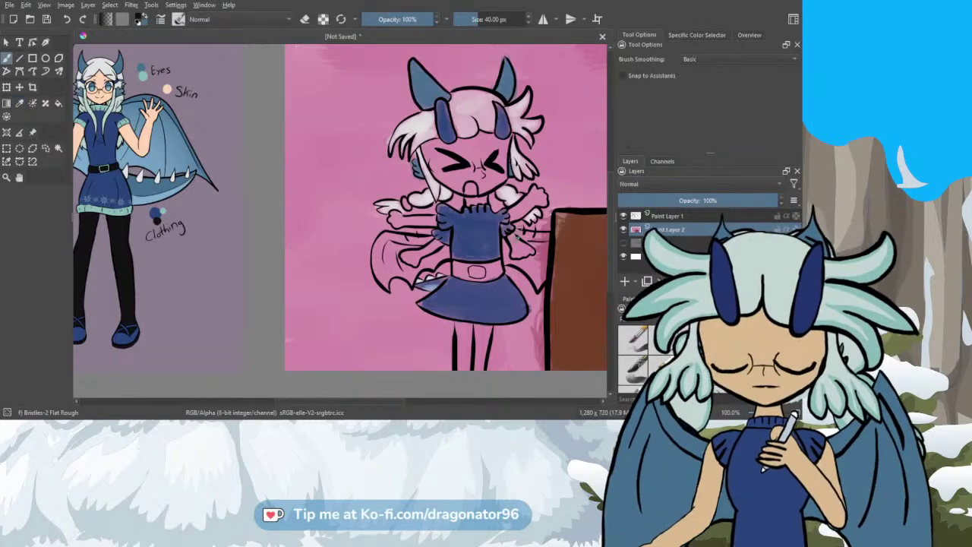
mouse_move(500, 270)
left_mouse_down()
mouse_move(459, 266)
mouse_move(500, 270)
mouse_move(469, 273)
left_mouse_up()
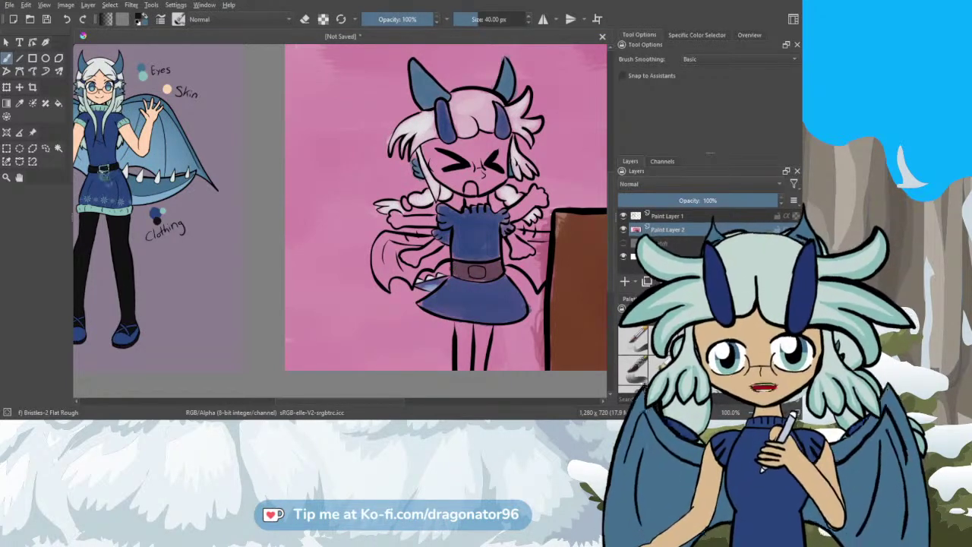
mouse_move(479, 348)
left_mouse_down()
mouse_move(480, 361)
mouse_move(488, 334)
mouse_move(477, 363)
mouse_move(468, 326)
mouse_move(458, 327)
mouse_move(486, 336)
left_mouse_up()
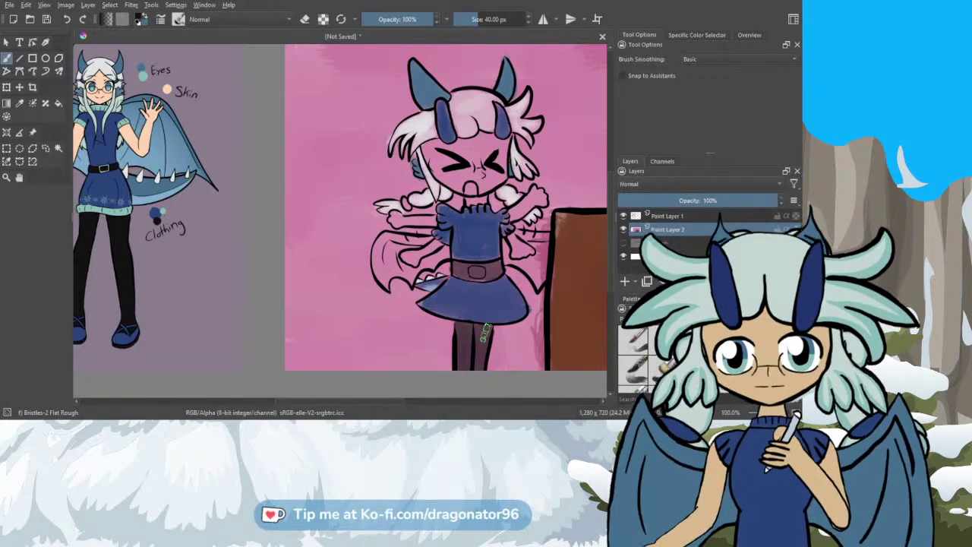
Step: Sample light teal from the reference's clothing swatch and paint the belt buckle's frame with the Basic-6 Details brush at 7.5 px
left_click(663, 340)
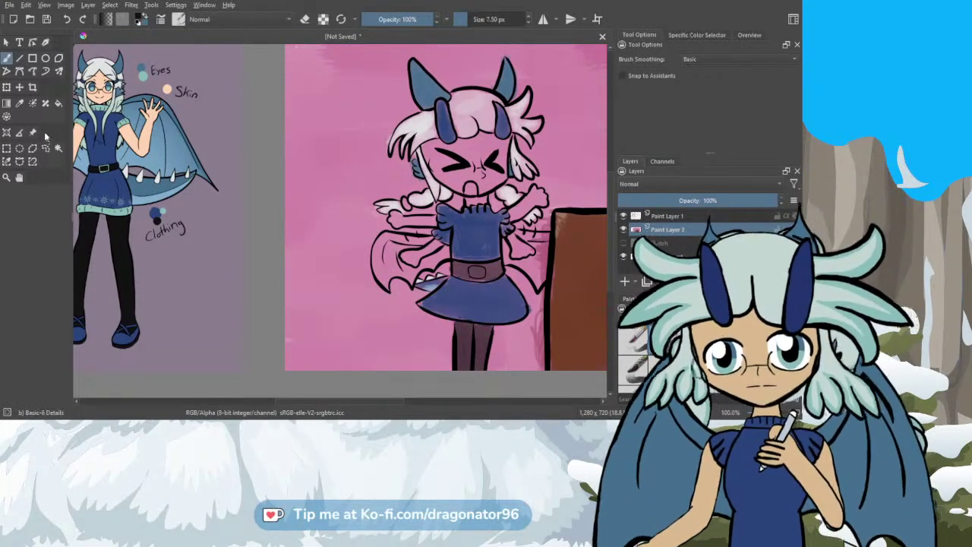
left_click(20, 103)
left_click_drag(367, 400, 290, 402)
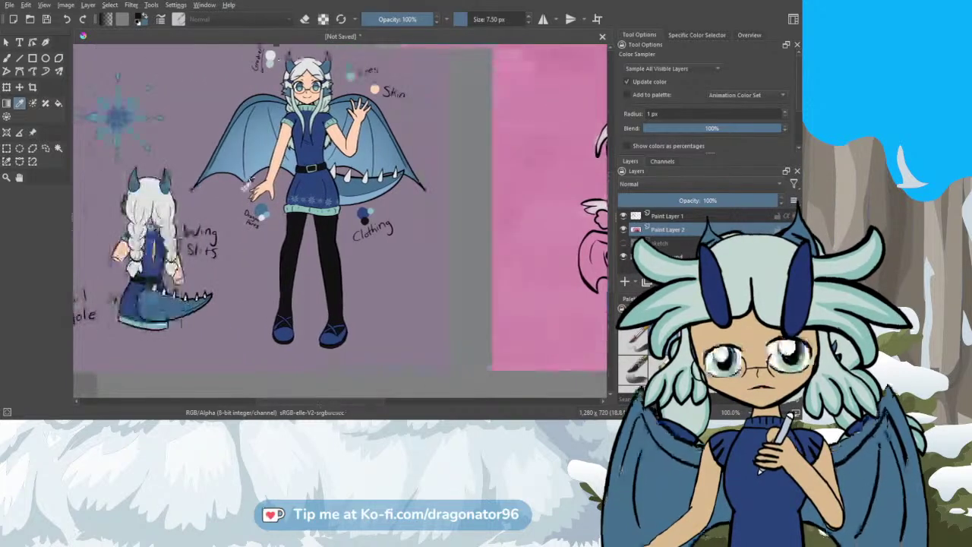
left_click(376, 201)
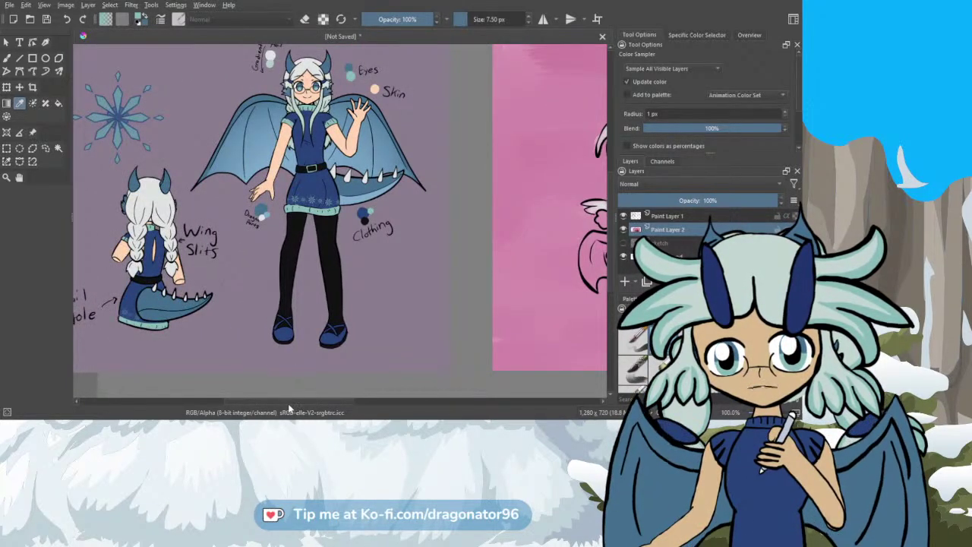
left_click_drag(289, 408, 357, 397)
scroll(439, 260, "up", 2)
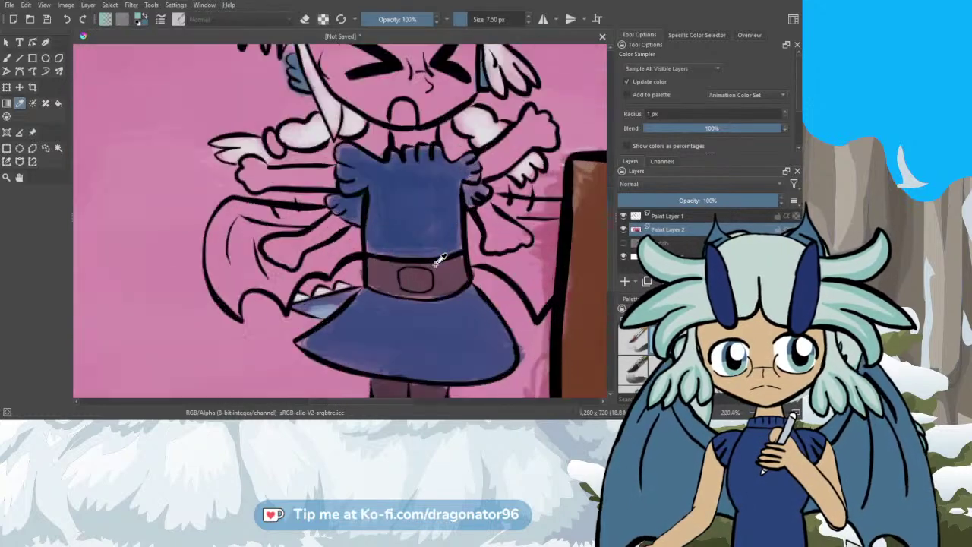
scroll(439, 260, "up", 2)
key("b")
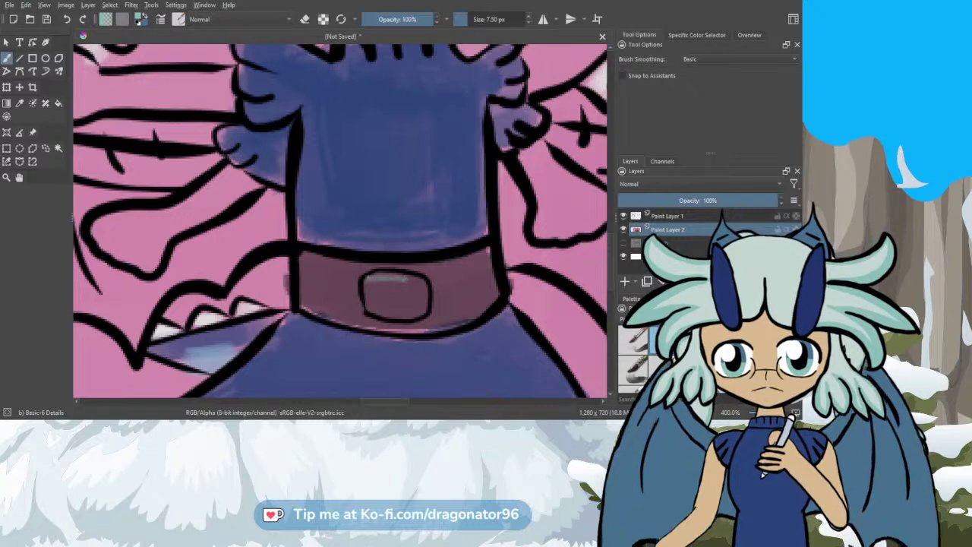
left_click_drag(372, 275, 415, 278)
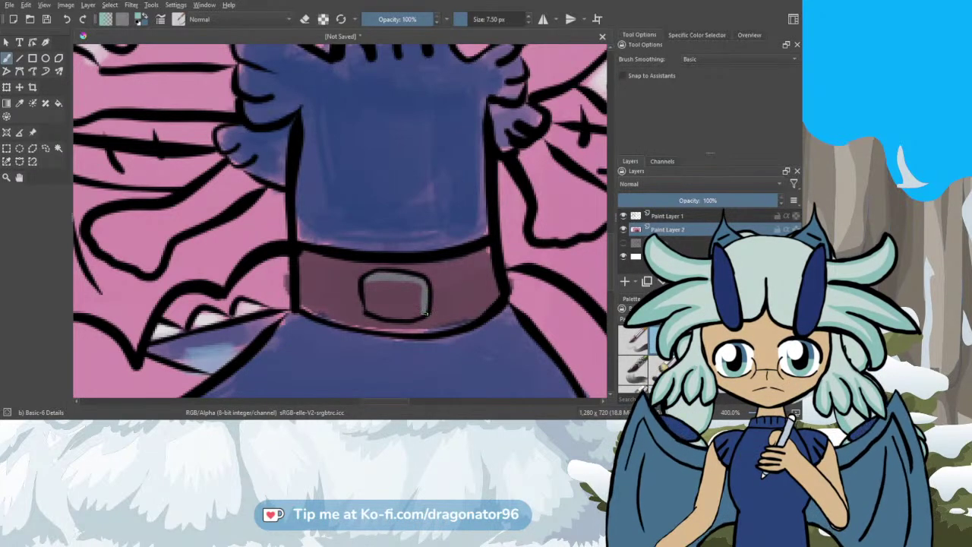
mouse_move(426, 313)
left_mouse_down()
mouse_move(369, 312)
mouse_move(368, 279)
mouse_move(427, 287)
left_mouse_up()
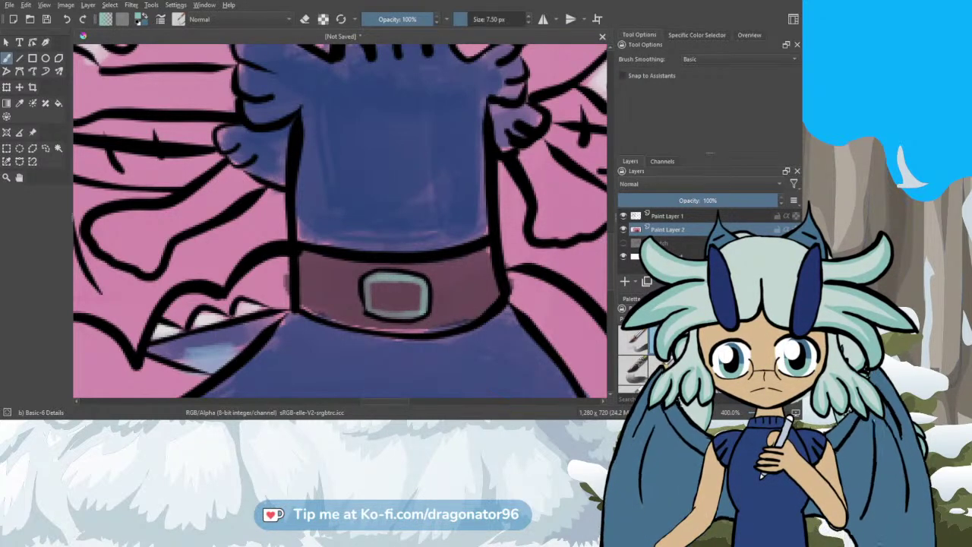
Step: Sample black from the reference's clothing swatch and shade the inside of the belt buckle with the Basic-6 Details brush at 7.5 px
scroll(371, 277, "down", 1)
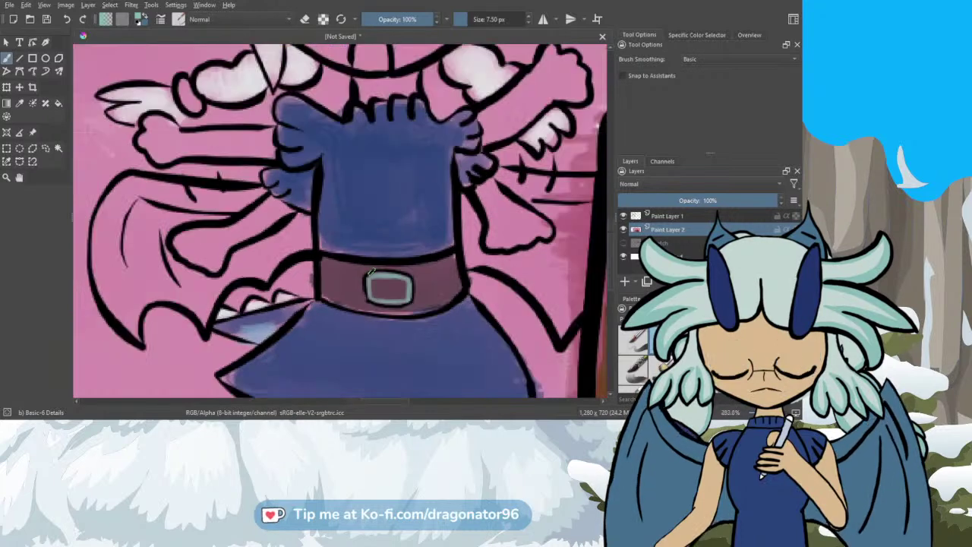
scroll(372, 272, "down", 4)
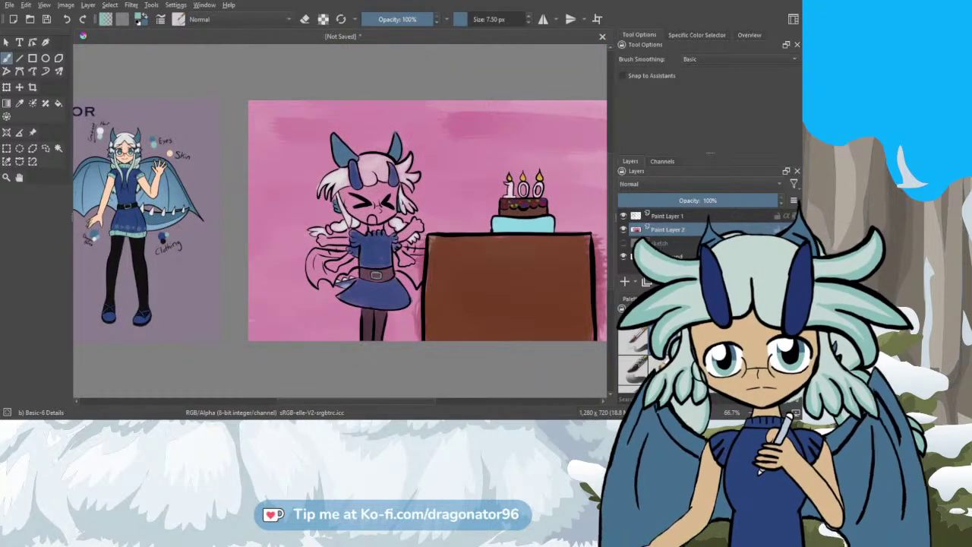
left_click(19, 103)
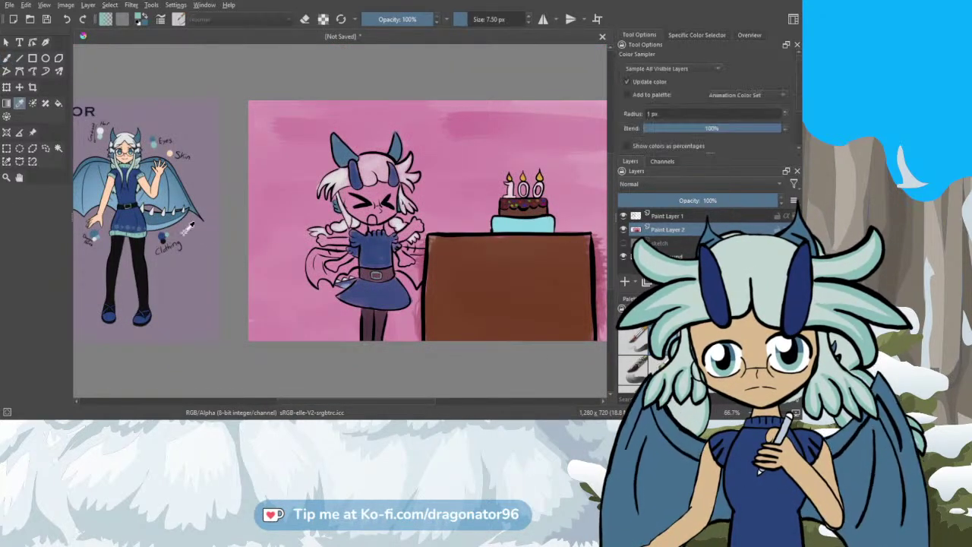
scroll(159, 230, "up", 5)
left_click(166, 228)
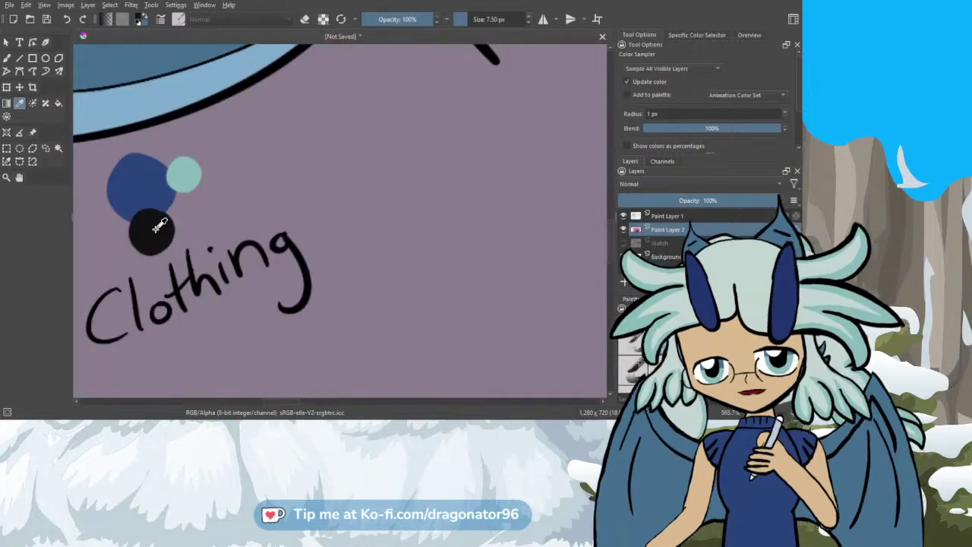
scroll(207, 265, "down", 5)
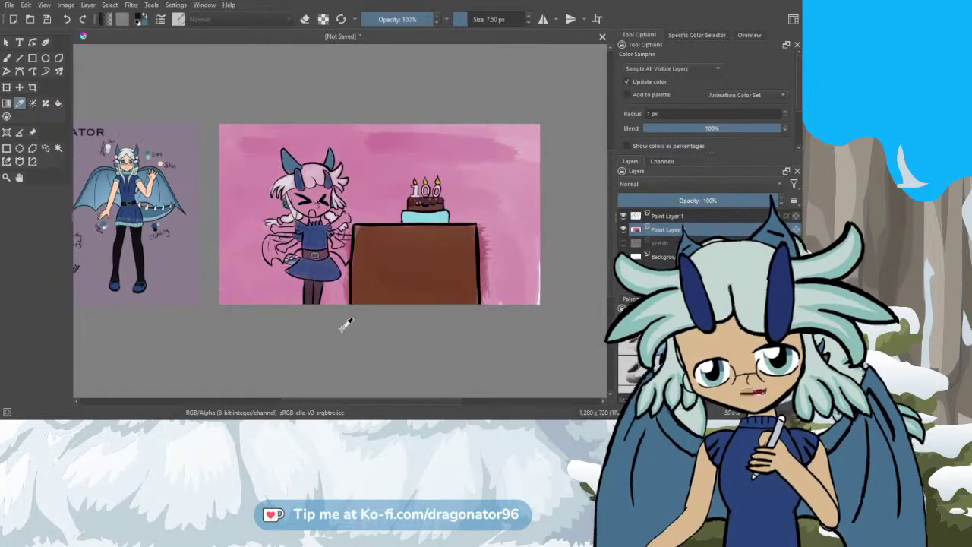
scroll(319, 245, "up", 3)
scroll(319, 245, "up", 2)
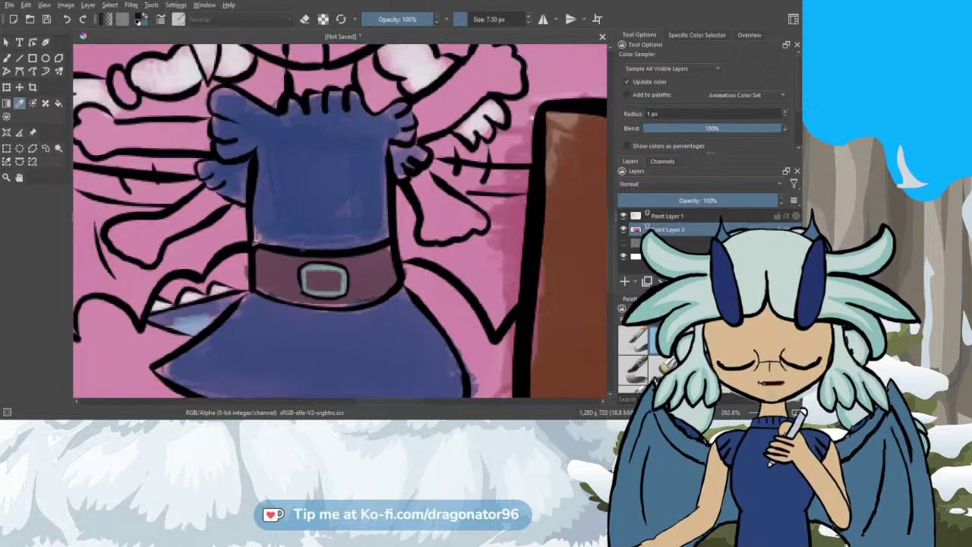
left_click(8, 58)
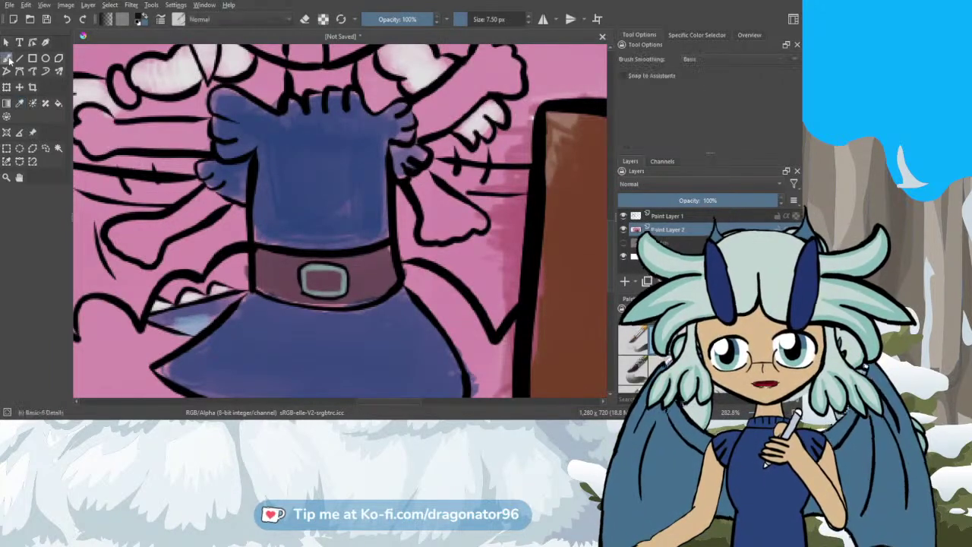
scroll(309, 261, "up", 2)
mouse_move(304, 261)
left_mouse_down()
mouse_move(360, 269)
mouse_move(357, 287)
mouse_move(330, 290)
mouse_move(302, 287)
mouse_move(302, 270)
mouse_move(308, 261)
mouse_move(349, 272)
mouse_move(312, 278)
mouse_move(319, 283)
mouse_move(307, 263)
mouse_move(346, 262)
left_mouse_up()
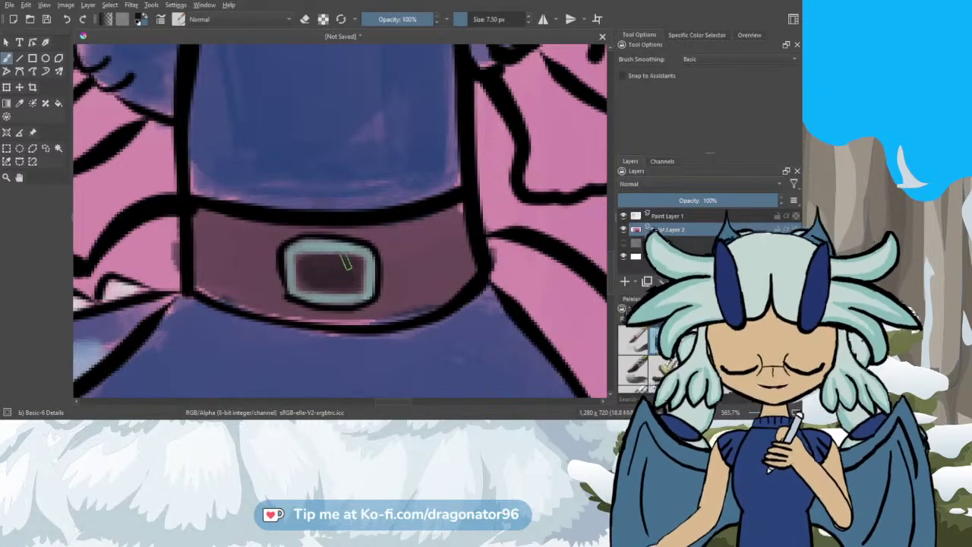
Step: Darken the rest of the dragon-girl's belt around the buckle with the black Basic-6 Details brush
scroll(346, 261, "down", 2)
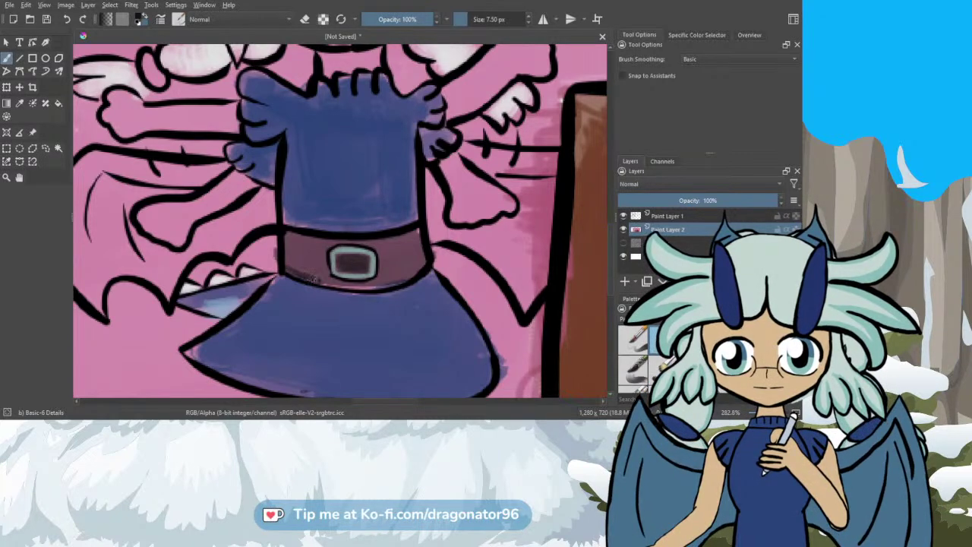
mouse_move(311, 279)
left_mouse_down()
mouse_move(381, 287)
mouse_move(397, 280)
mouse_move(363, 286)
mouse_move(411, 274)
mouse_move(423, 241)
mouse_move(421, 251)
mouse_move(413, 237)
mouse_move(395, 273)
mouse_move(386, 246)
mouse_move(365, 287)
mouse_move(313, 281)
mouse_move(345, 285)
mouse_move(291, 240)
mouse_move(288, 264)
left_mouse_up()
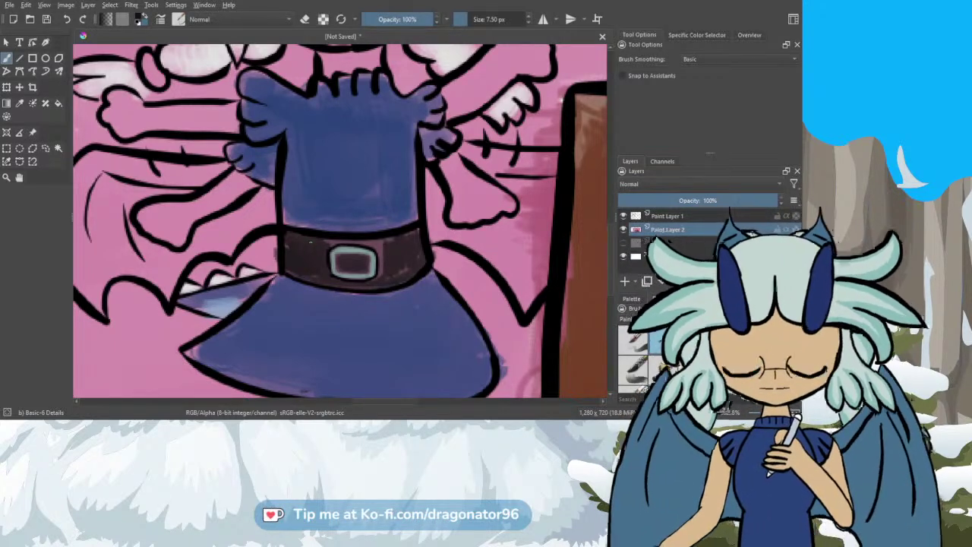
mouse_move(357, 242)
left_mouse_down()
mouse_move(383, 244)
mouse_move(382, 278)
mouse_move(413, 242)
mouse_move(419, 262)
mouse_move(386, 282)
mouse_move(341, 284)
mouse_move(292, 272)
mouse_move(289, 248)
left_mouse_up()
Step: Sample blue from the reference's dragon parts swatch and paint the wing beside the table with the Basic-6 Details brush at 7.5 px
scroll(289, 247, "down", 4)
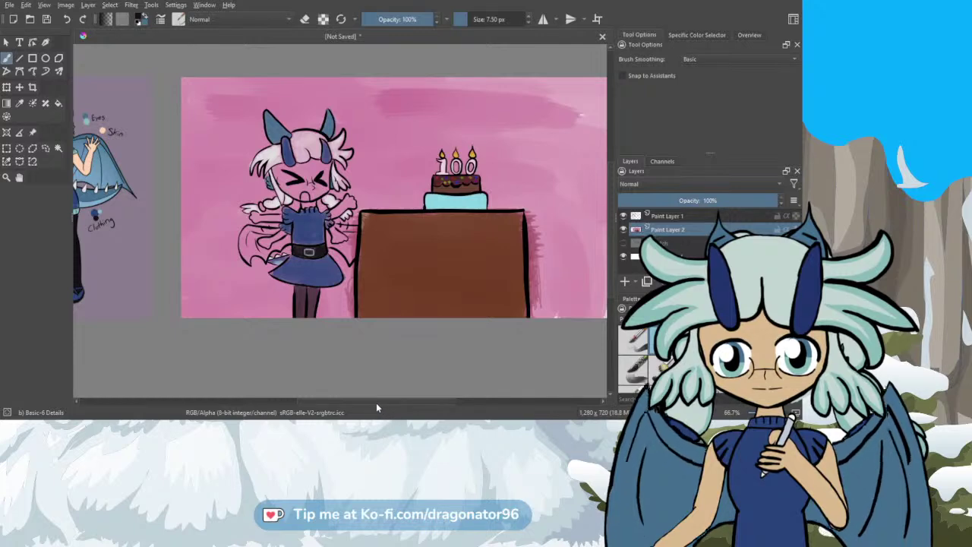
left_click_drag(377, 403, 327, 406)
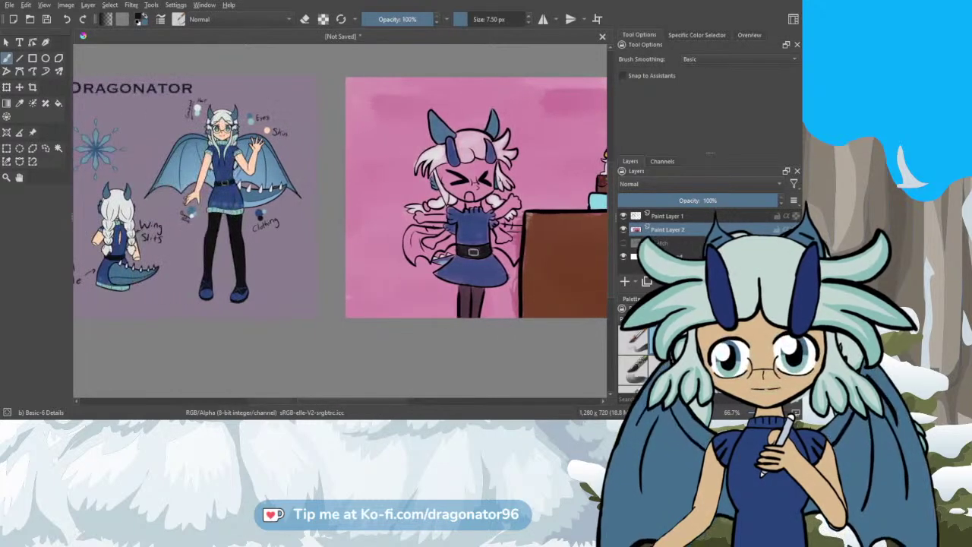
left_click(19, 105)
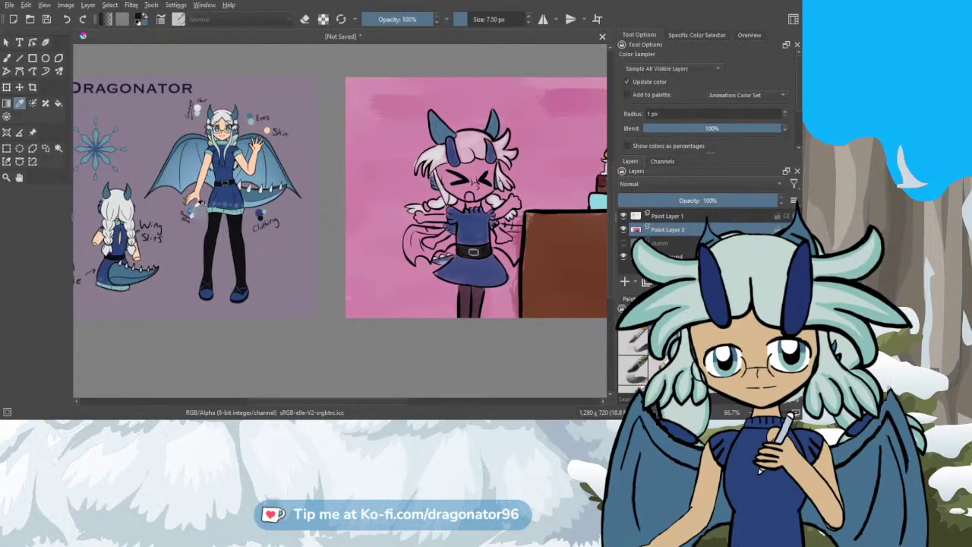
left_click(188, 211)
left_click(7, 59)
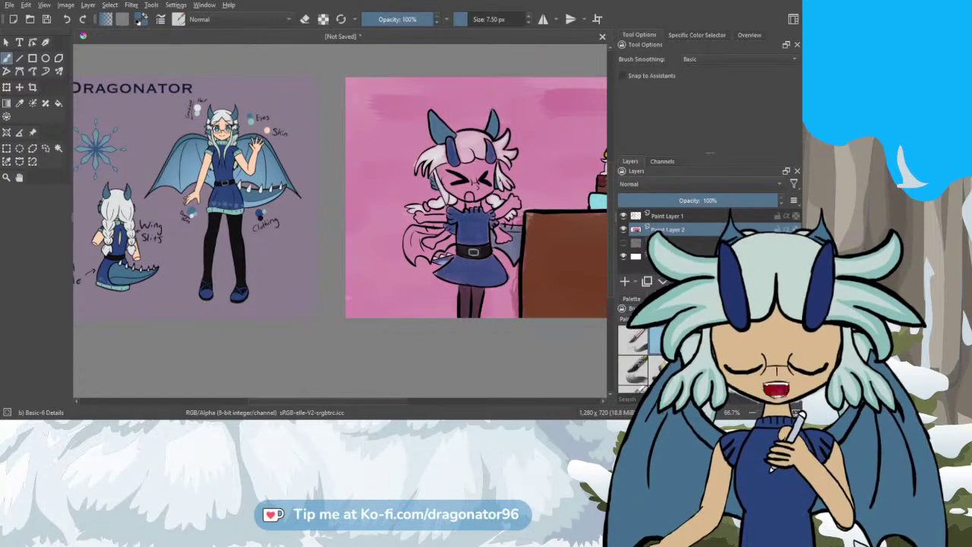
Step: Paint the upper edge and outer side of the wing farther from the table in the same blue
scroll(442, 243, "up", 3)
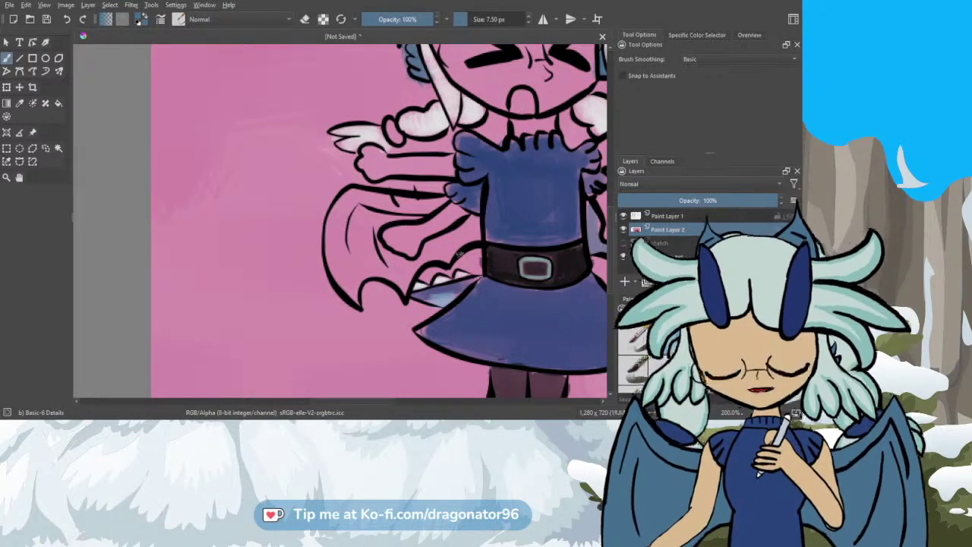
mouse_move(477, 234)
left_mouse_down()
mouse_move(477, 226)
mouse_move(470, 242)
mouse_move(458, 220)
mouse_move(448, 251)
mouse_move(441, 241)
mouse_move(425, 254)
mouse_move(445, 255)
left_mouse_up()
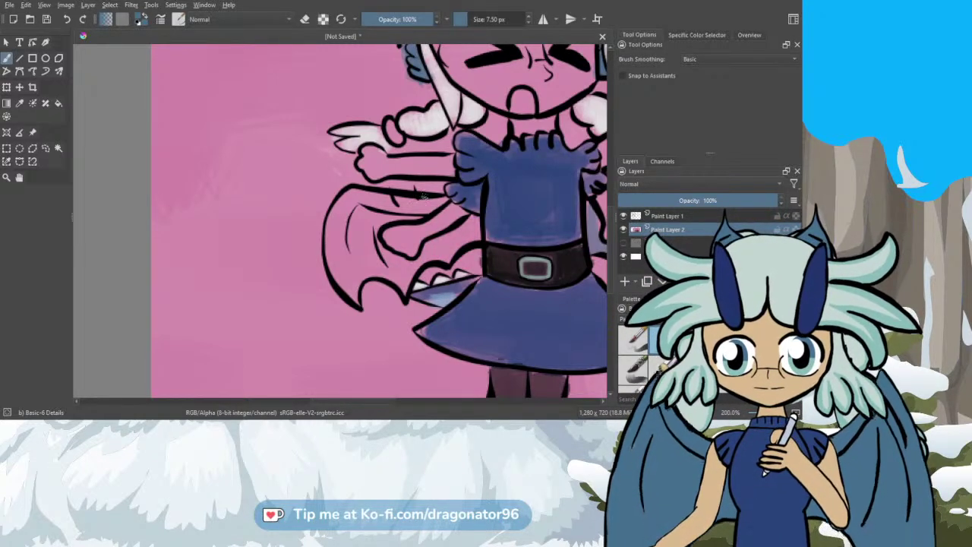
mouse_move(446, 200)
left_mouse_down()
mouse_move(429, 209)
mouse_move(369, 200)
mouse_move(365, 216)
mouse_move(348, 199)
mouse_move(367, 193)
mouse_move(351, 193)
mouse_move(335, 237)
mouse_move(371, 239)
mouse_move(385, 222)
left_mouse_up()
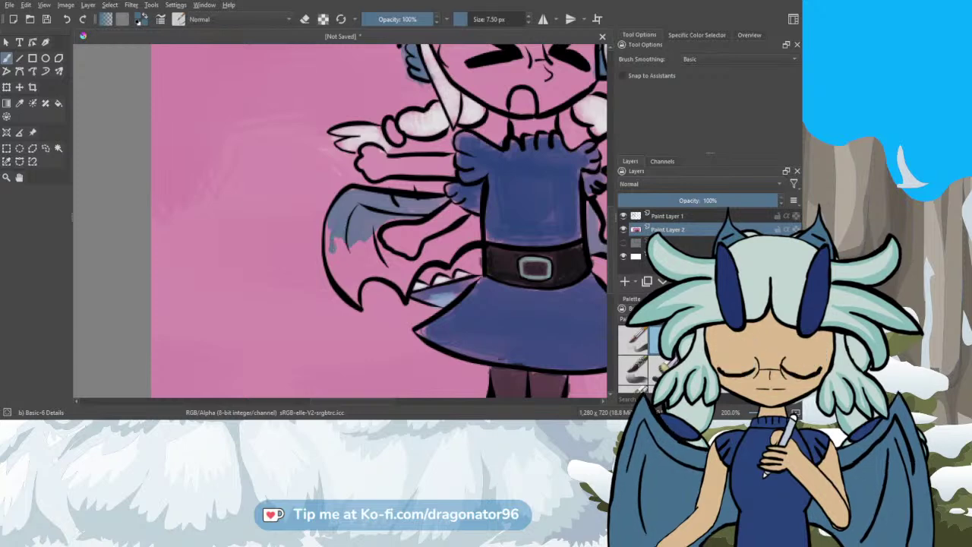
mouse_move(339, 247)
left_mouse_down()
mouse_move(343, 264)
mouse_move(374, 266)
mouse_move(377, 256)
mouse_move(328, 253)
mouse_move(326, 236)
mouse_move(341, 276)
left_mouse_up()
mouse_move(331, 266)
left_mouse_down()
mouse_move(348, 287)
mouse_move(330, 264)
left_mouse_up()
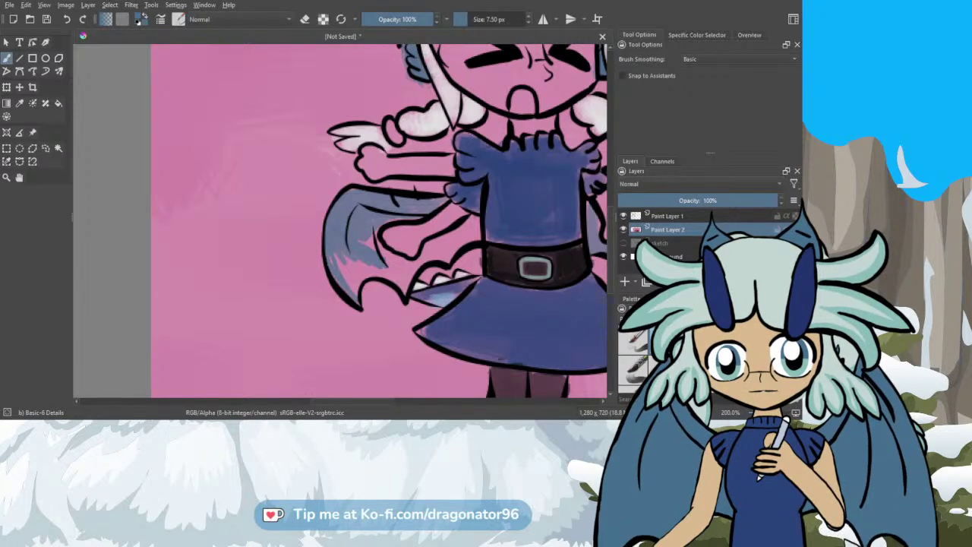
Step: Fill that wing's lower tips, remaining pink gaps and the part between the arm and tail spikes with blue
left_click_drag(357, 294, 362, 278)
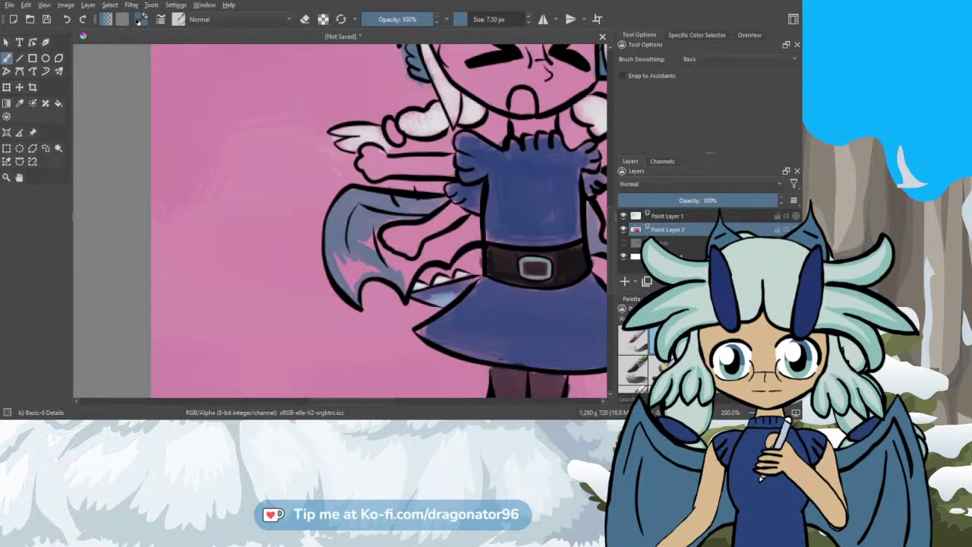
mouse_move(372, 258)
left_mouse_down()
mouse_move(340, 275)
mouse_move(349, 288)
left_mouse_up()
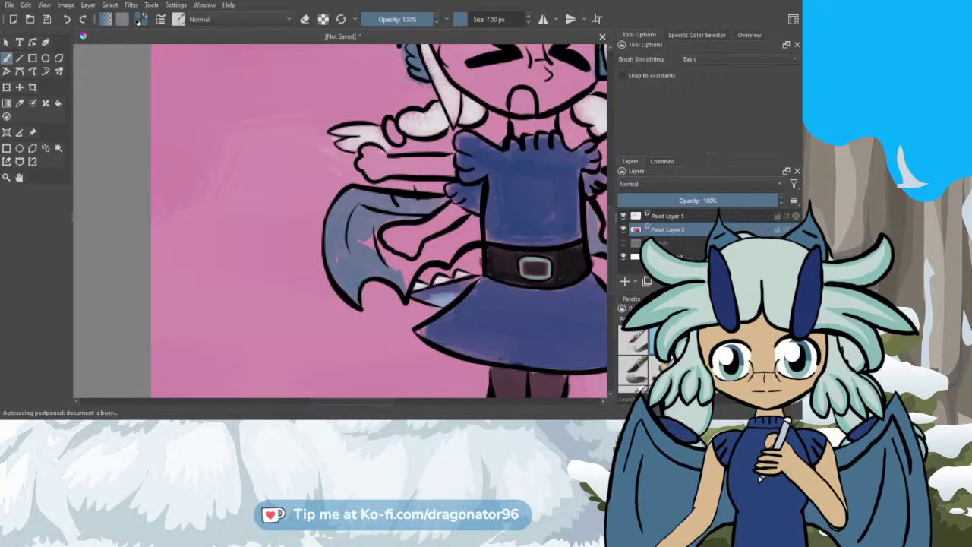
left_click_drag(360, 242, 374, 249)
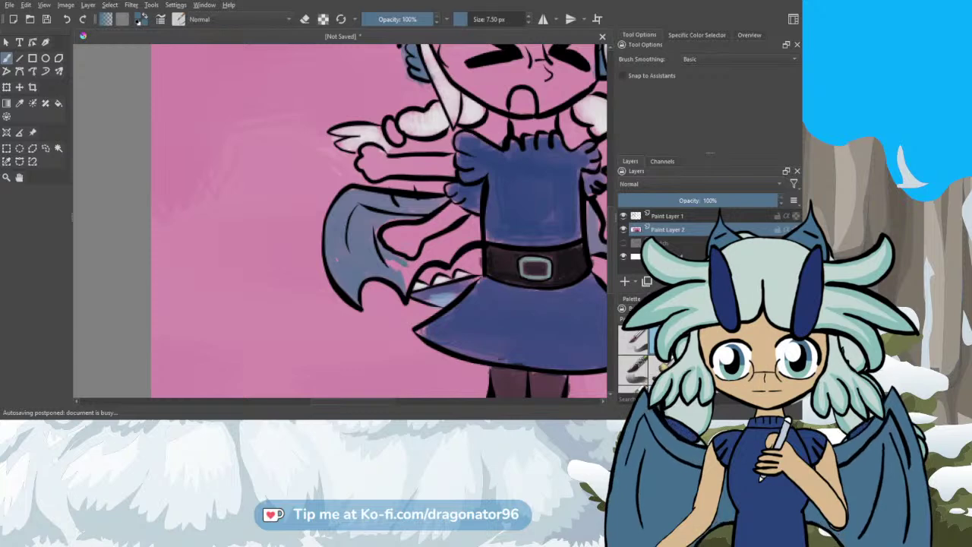
mouse_move(391, 263)
left_mouse_down()
mouse_move(408, 270)
mouse_move(409, 285)
left_mouse_up()
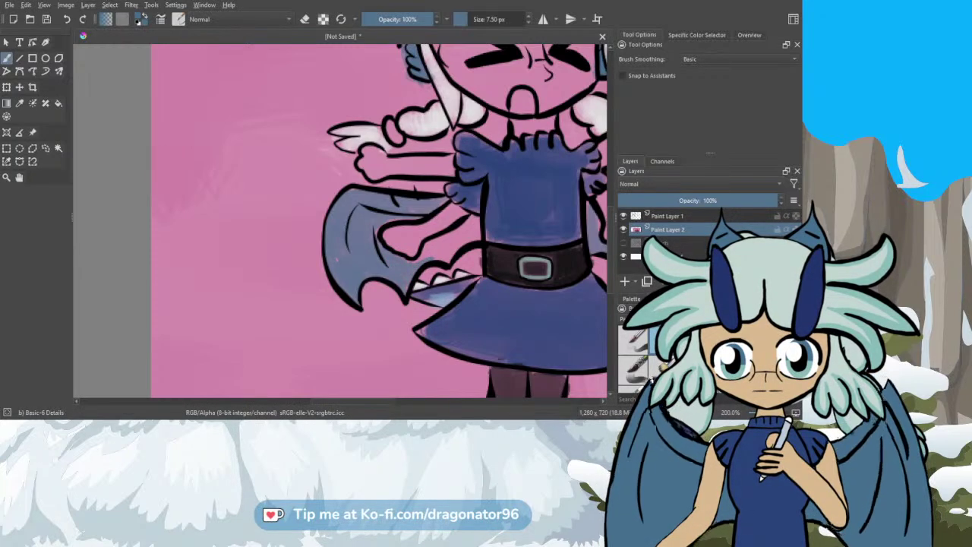
mouse_move(419, 248)
left_mouse_down()
mouse_move(426, 258)
mouse_move(449, 249)
mouse_move(472, 220)
mouse_move(477, 238)
left_mouse_up()
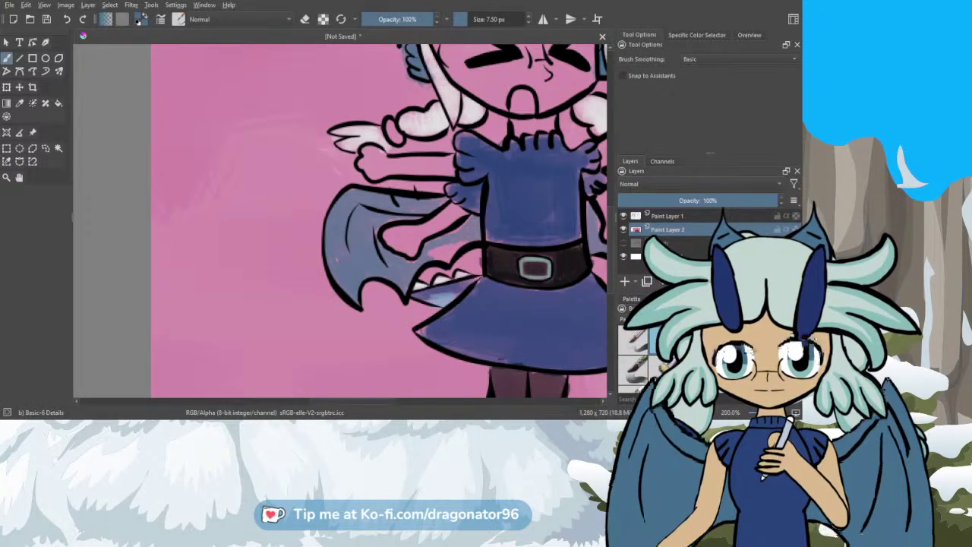
left_click_drag(460, 243, 450, 258)
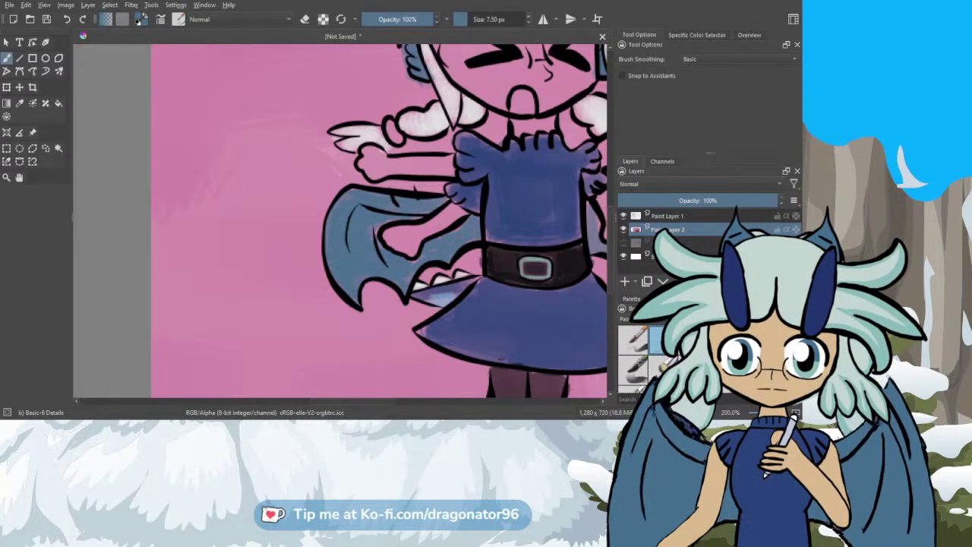
Step: Sample dark blue from the center of the snowflake on the reference sheet
left_click_drag(366, 401, 394, 413)
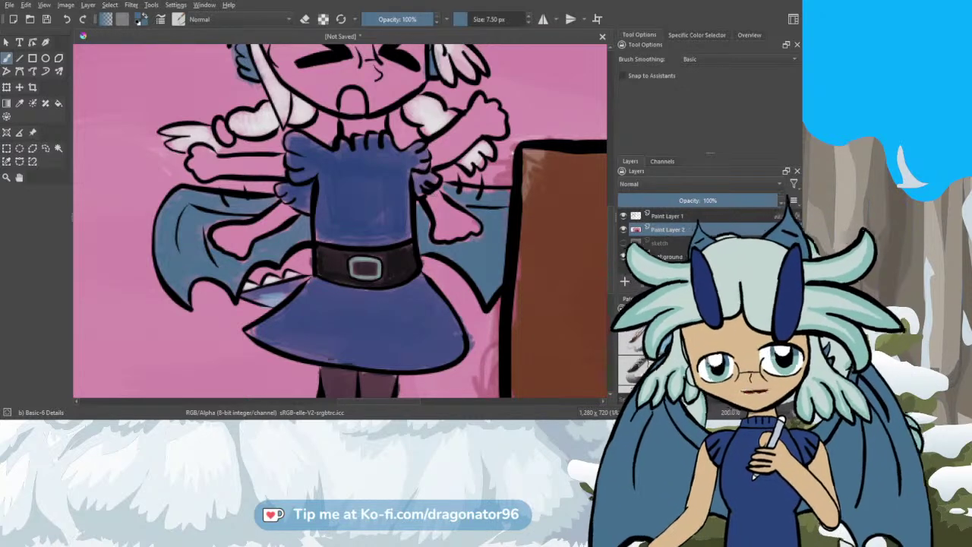
scroll(383, 211, "down", 2)
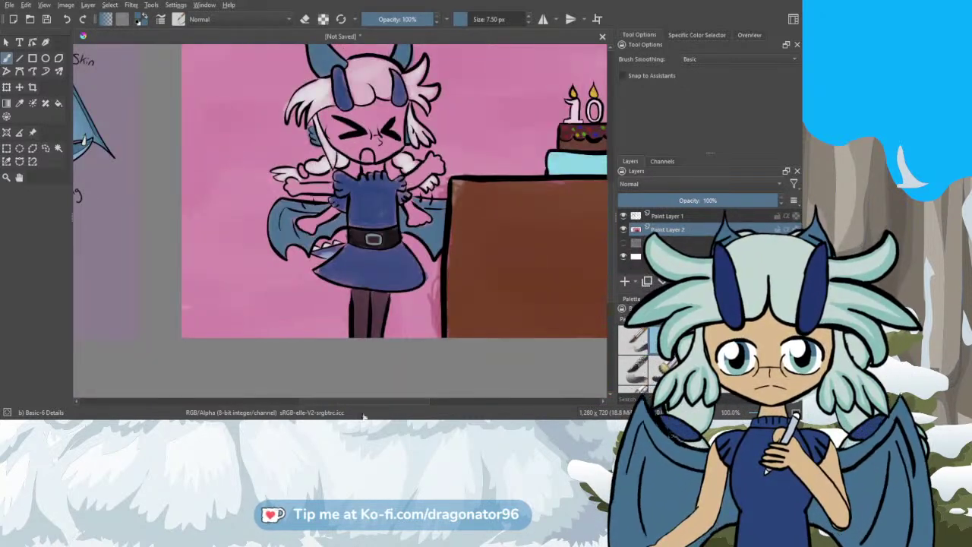
left_click_drag(355, 402, 279, 404)
left_click(19, 102)
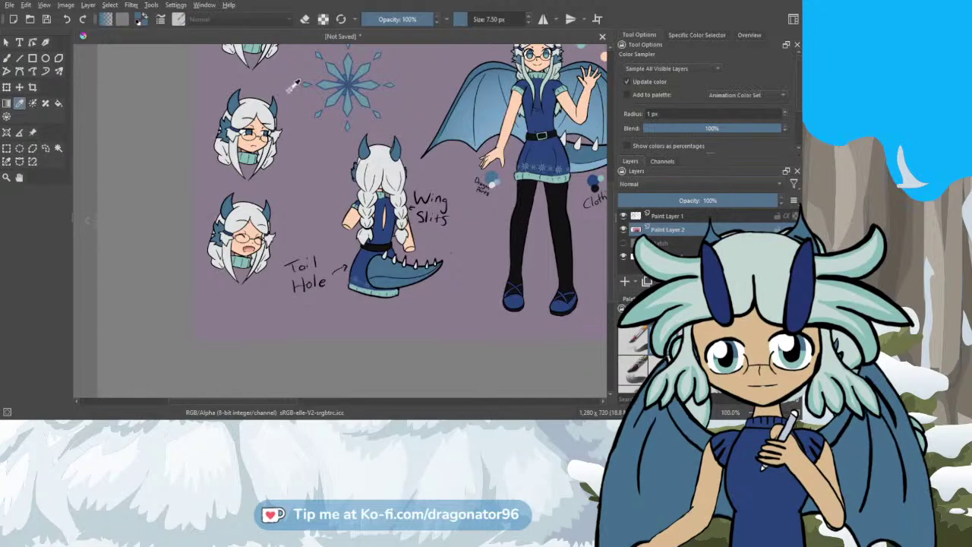
scroll(338, 85, "up", 4)
scroll(318, 101, "down", 4)
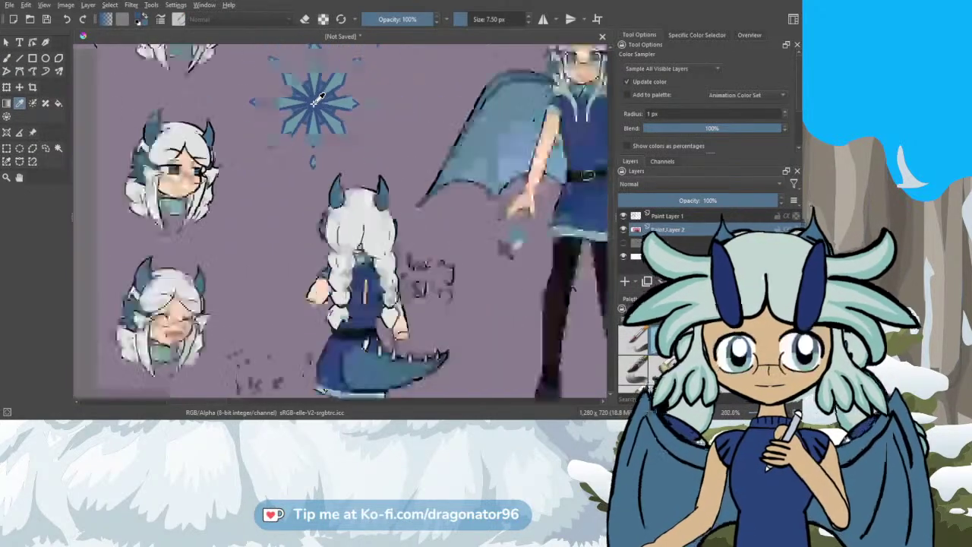
scroll(317, 101, "up", 2)
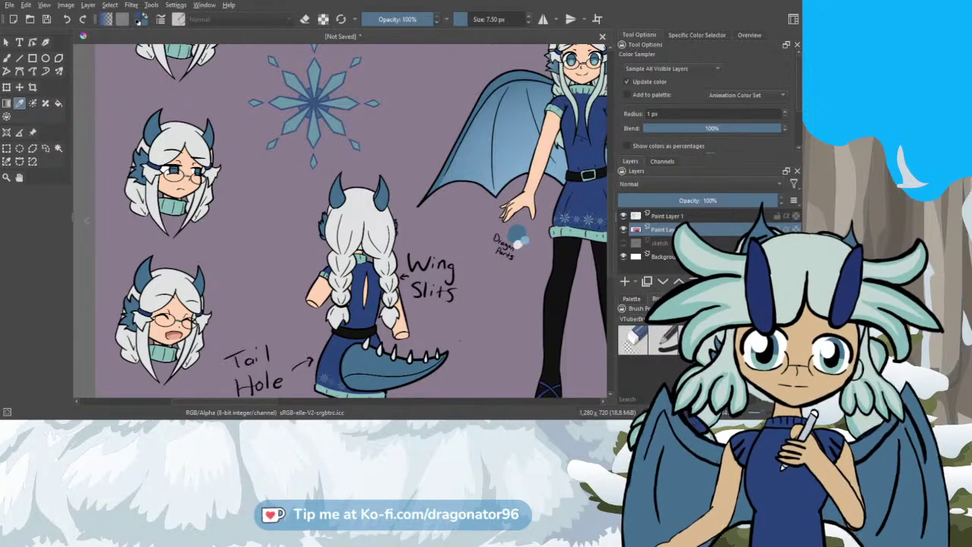
Step: Activate the Motif snowflake brush at 29.14 px and return from the reference sheet to the skirt in the cake drawing
key("b")
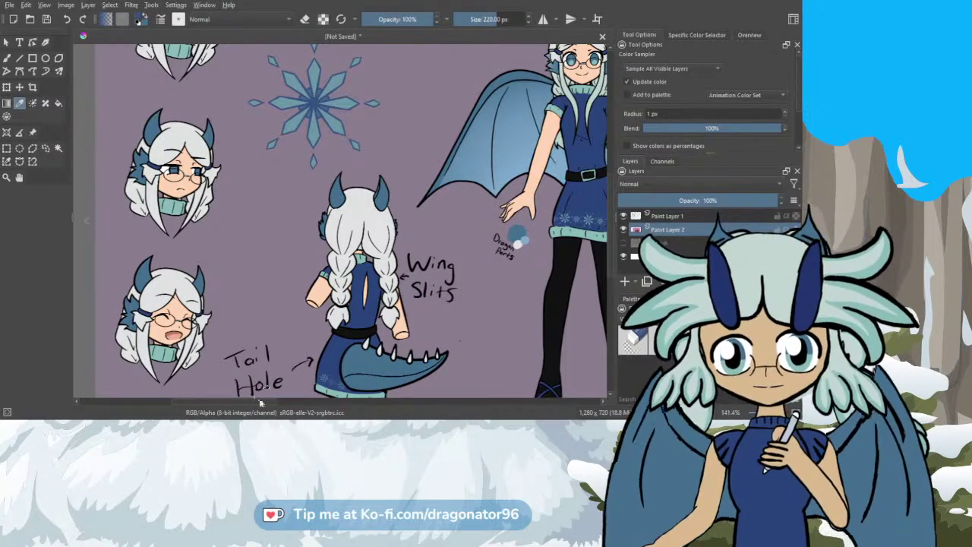
left_click_drag(260, 403, 404, 397)
left_click(5, 44)
left_click(7, 57)
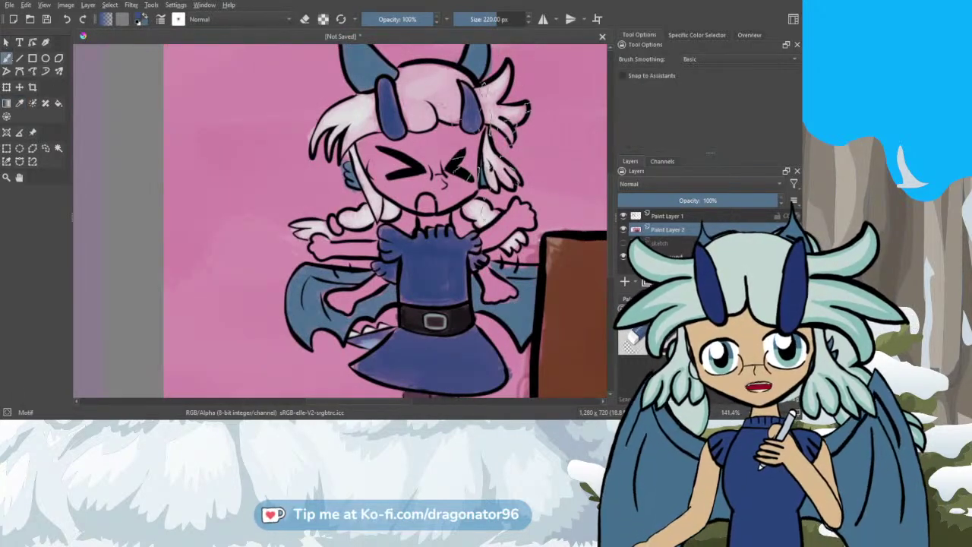
left_click_drag(610, 182, 608, 219)
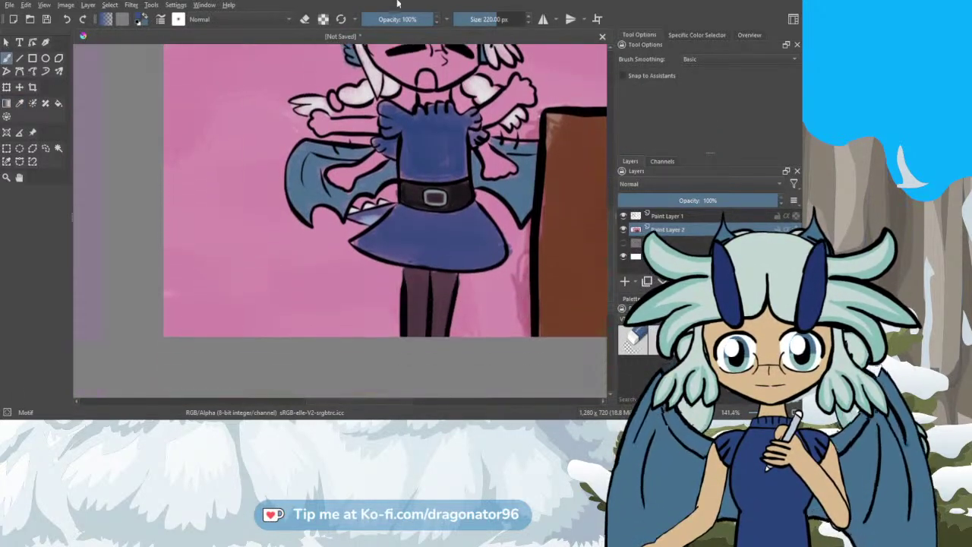
left_click(471, 19)
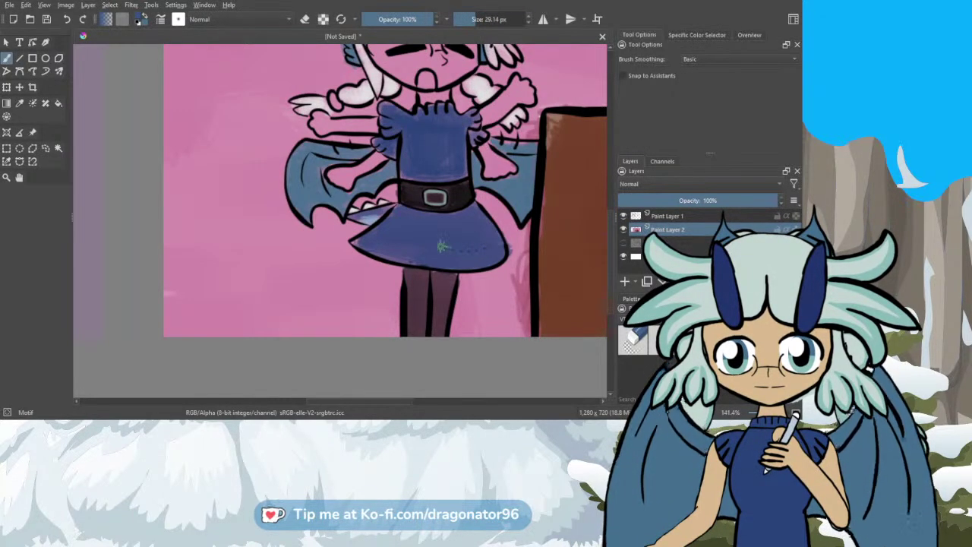
scroll(393, 235, "up", 2)
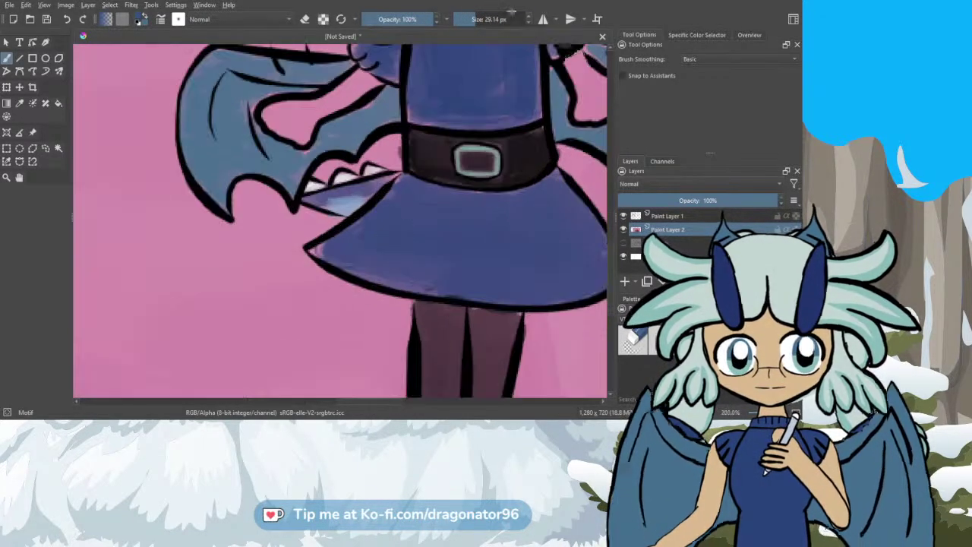
Step: Try stamping large snowflakes across the blue skirt with the Motif brush at 81.51 px, and undo them
left_click(483, 21)
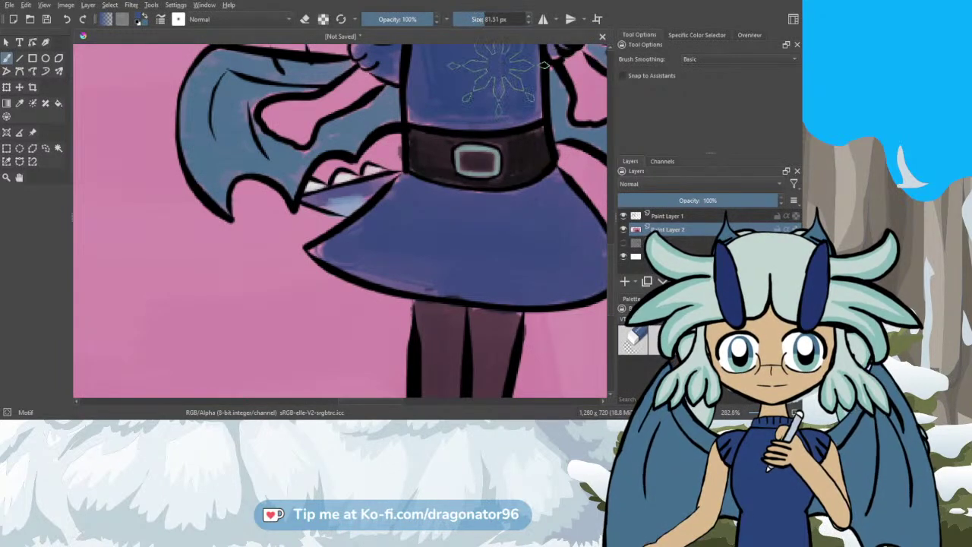
left_click(573, 249)
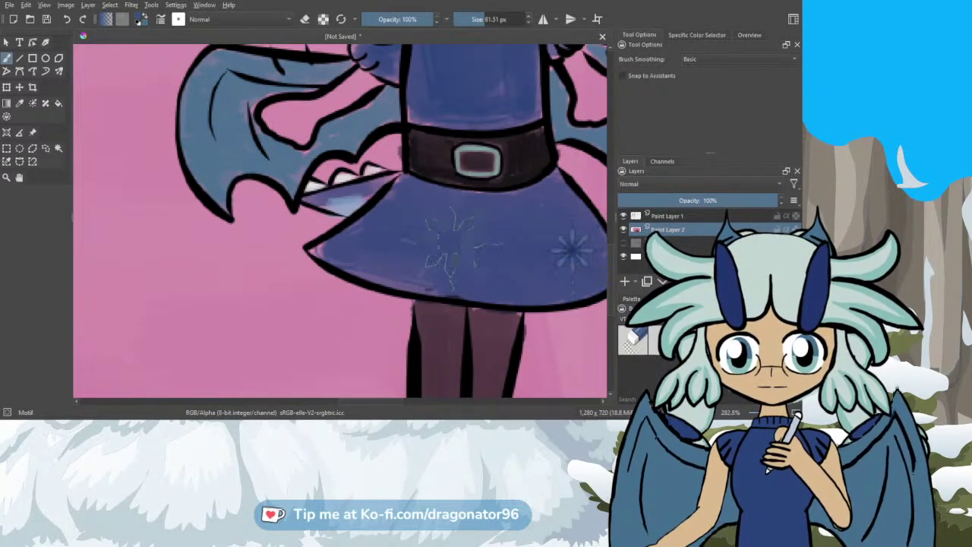
left_click(395, 240)
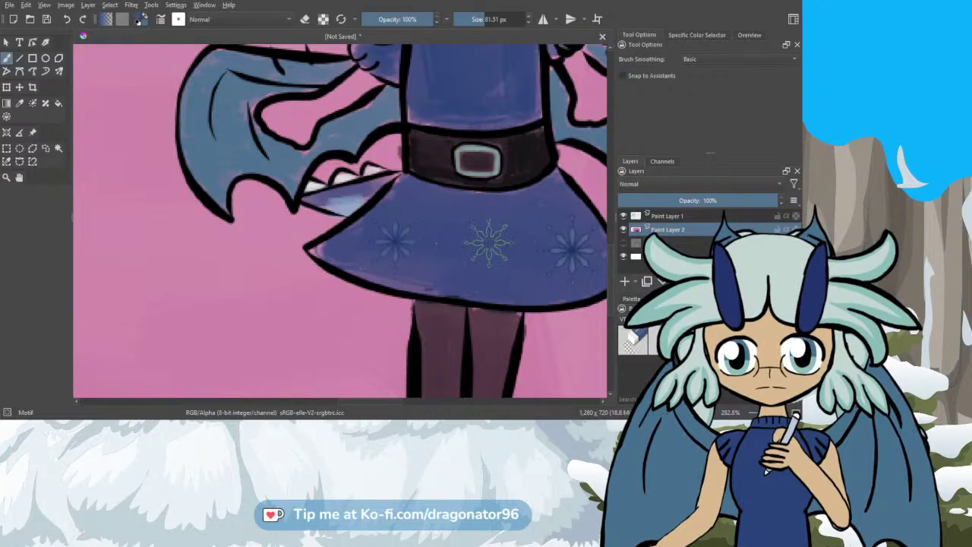
left_click(447, 221)
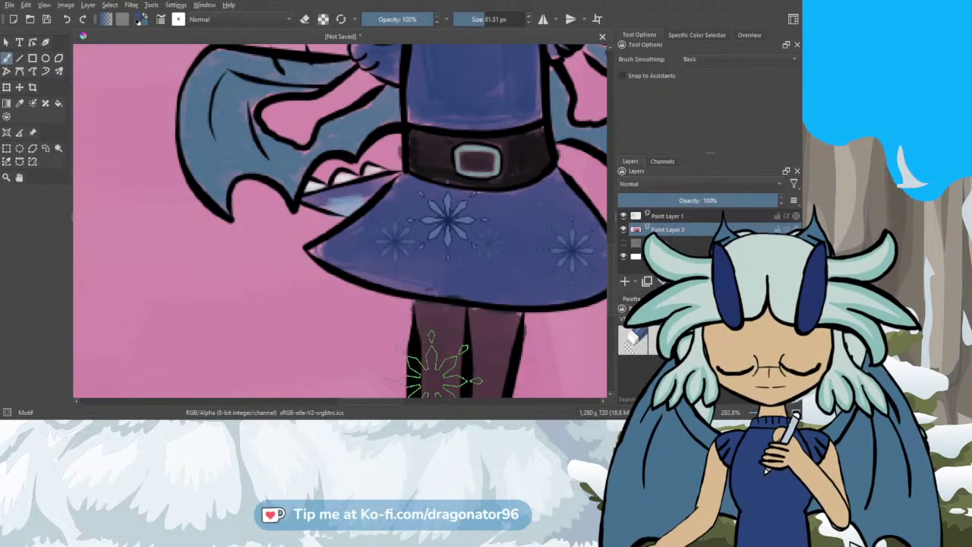
key("ctrl+z")
key("ctrl+z")
key("ctrl+z")
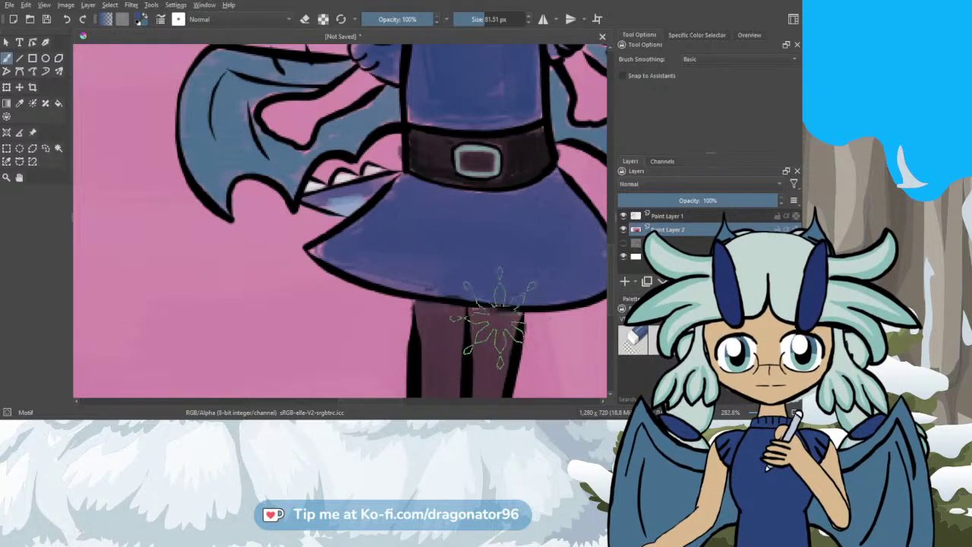
Step: Scatter small snowflakes across the blue skirt with the Motif brush, using sizes of 17.33 px and 29.14 px
left_click(472, 17)
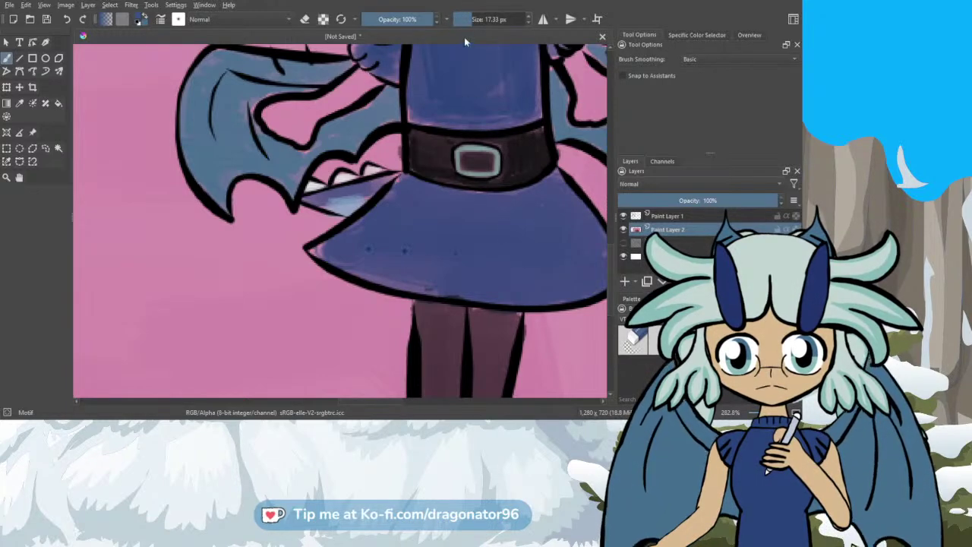
left_click_drag(467, 20, 478, 19)
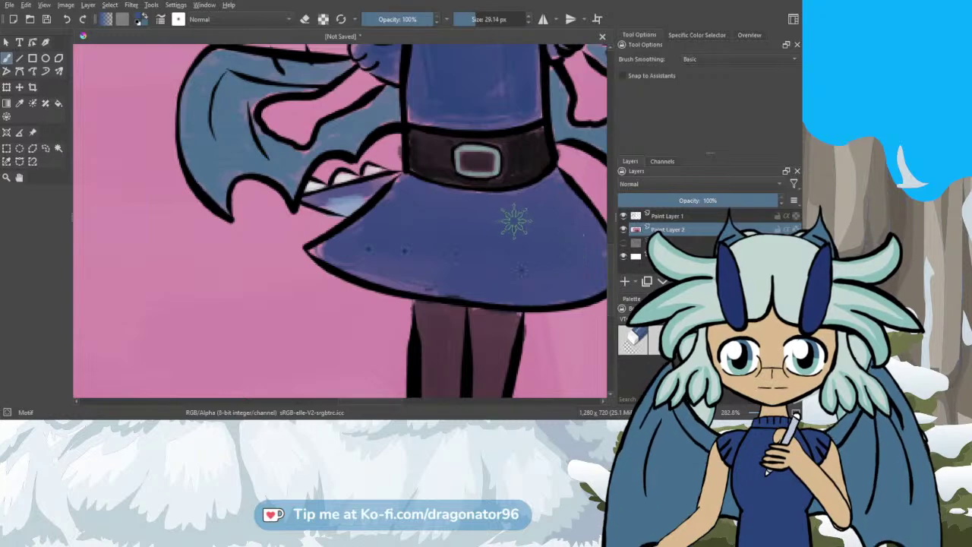
left_click(482, 278)
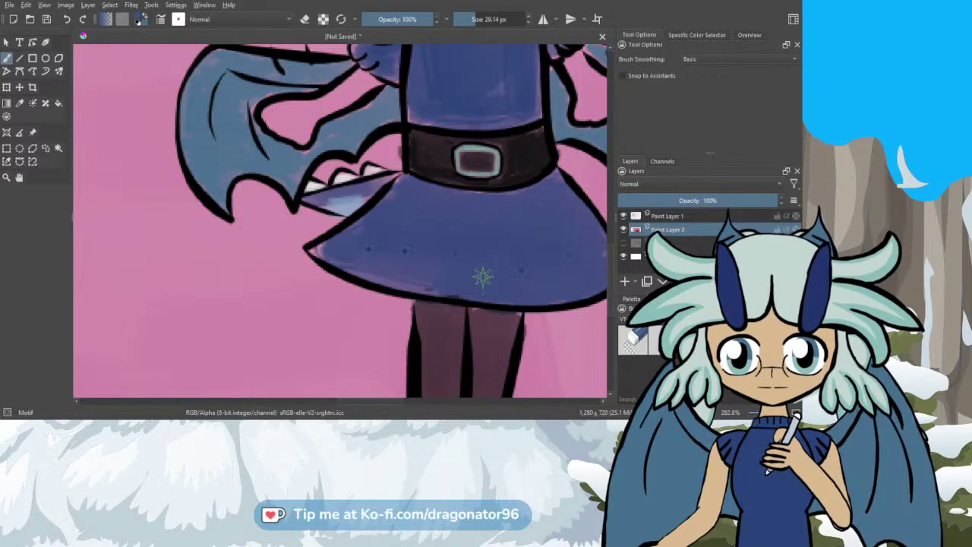
left_click(432, 226)
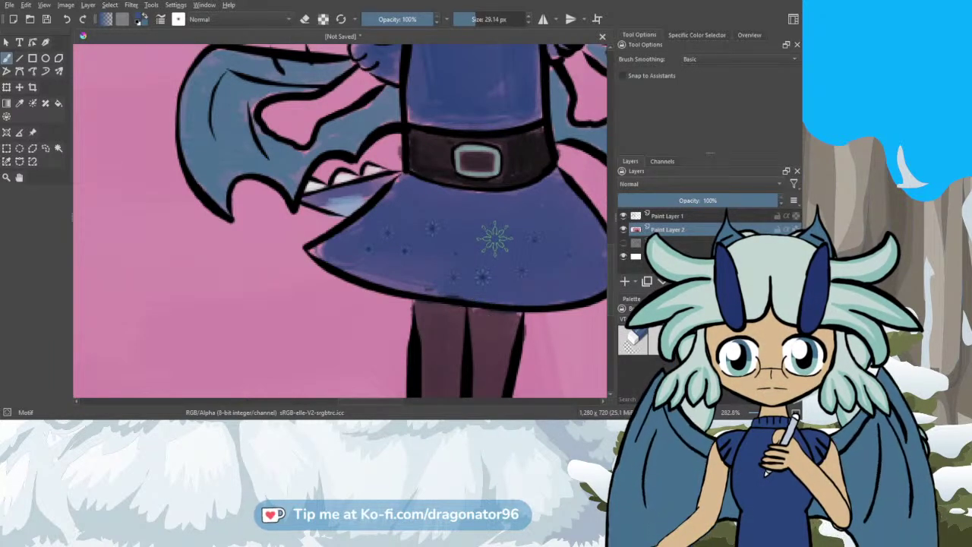
left_click(491, 233)
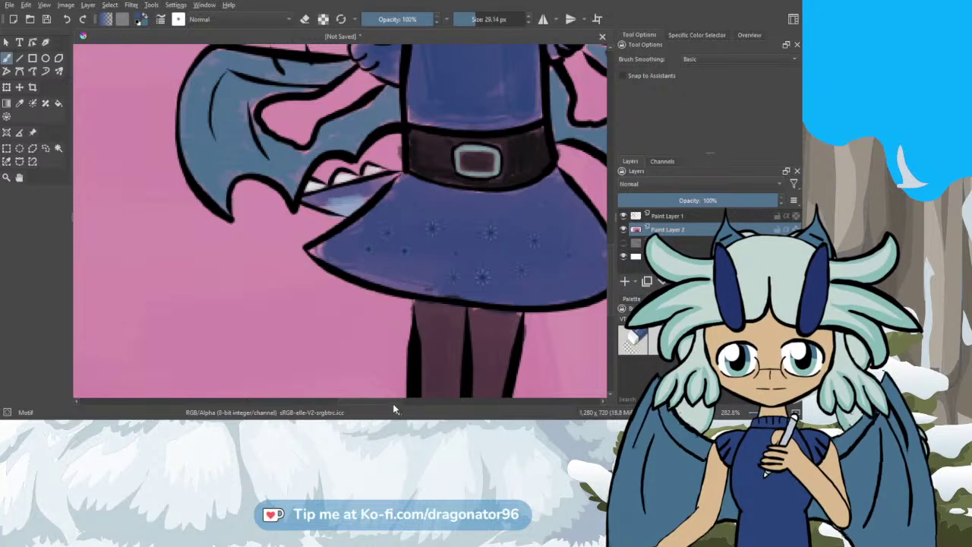
left_click_drag(392, 402, 404, 401)
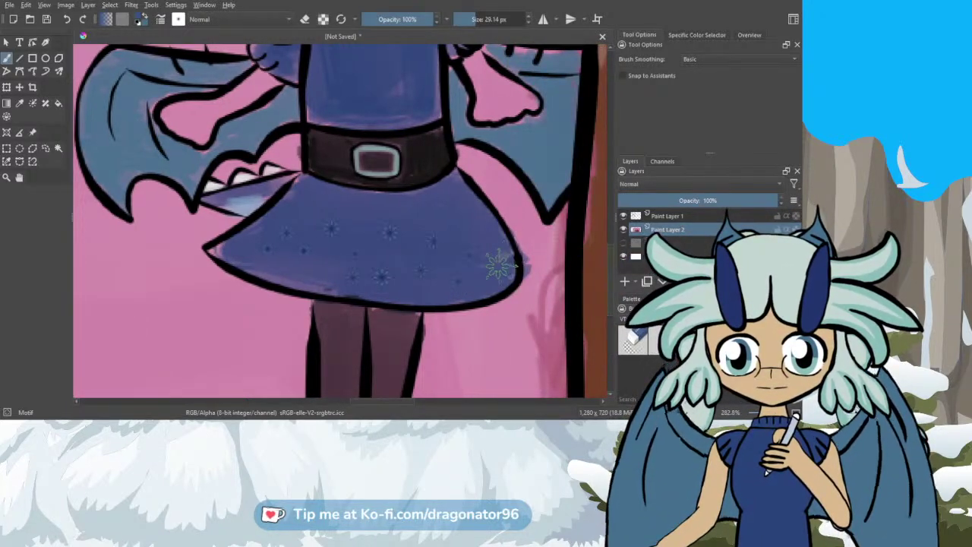
Step: Try stamping two large snowflakes at 220 px on the pink background beside the character, and undo them
key("minus")
key("minus")
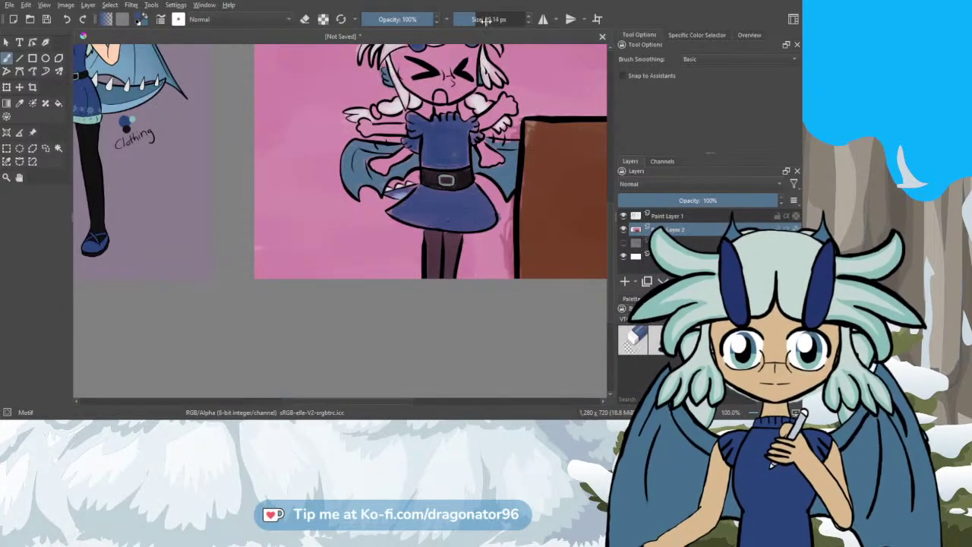
left_click(343, 20)
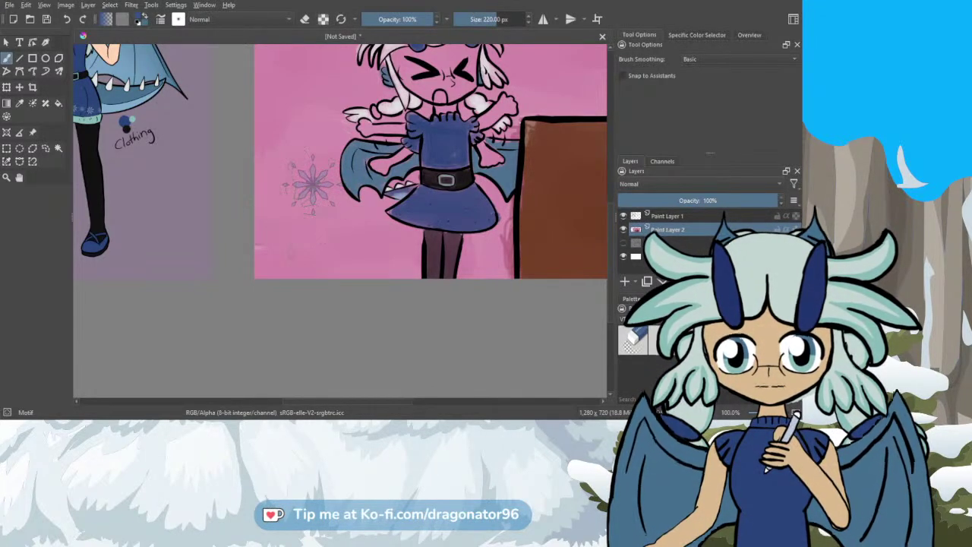
left_click(310, 118)
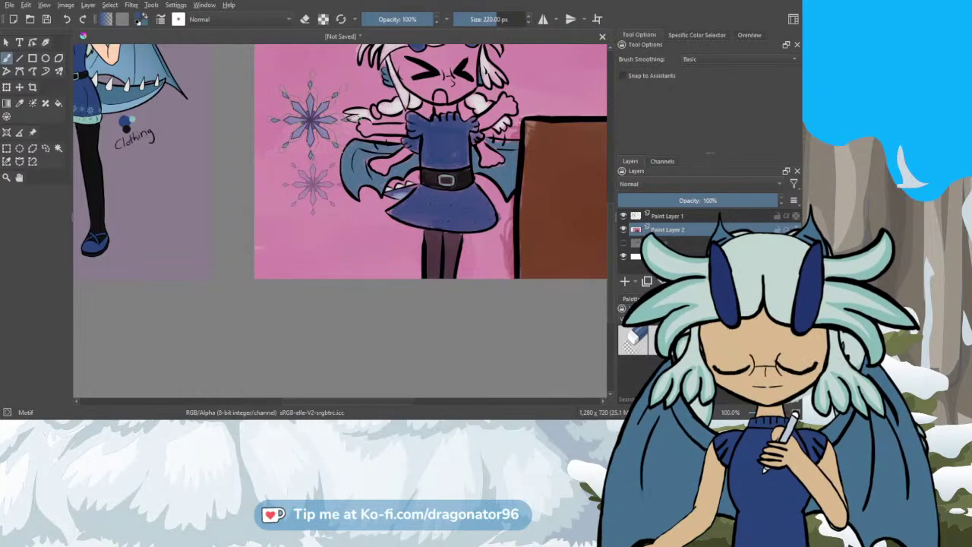
scroll(289, 85, "up", 4)
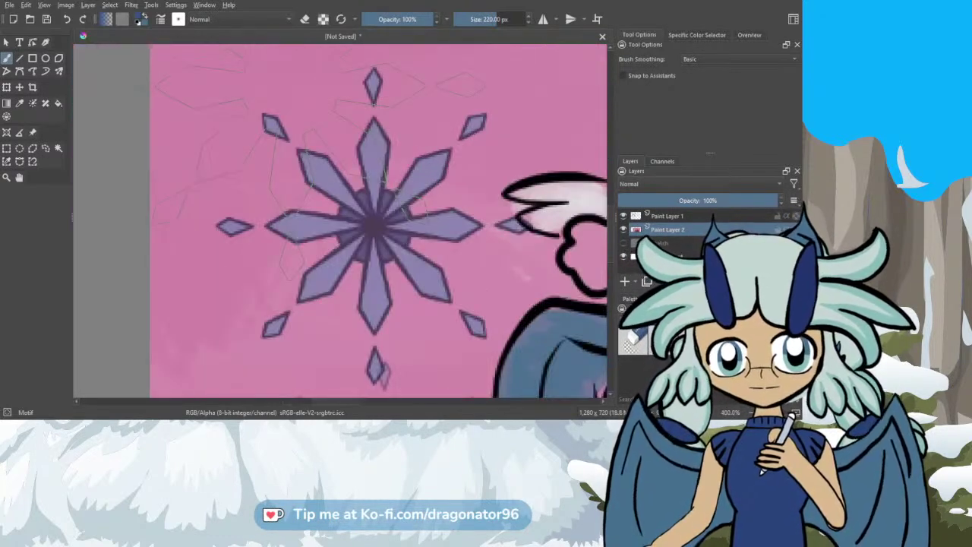
scroll(293, 87, "down", 4)
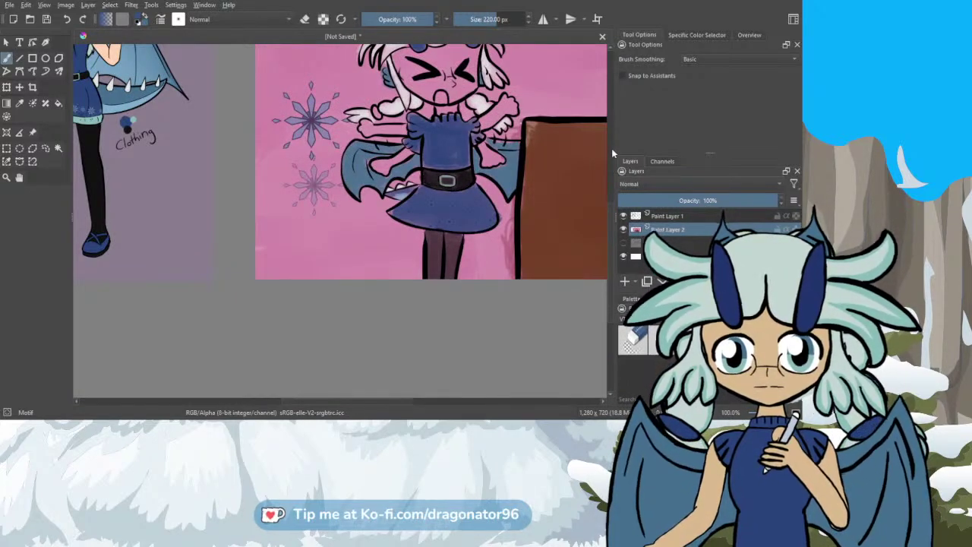
key("ctrl+z")
key("ctrl+z")
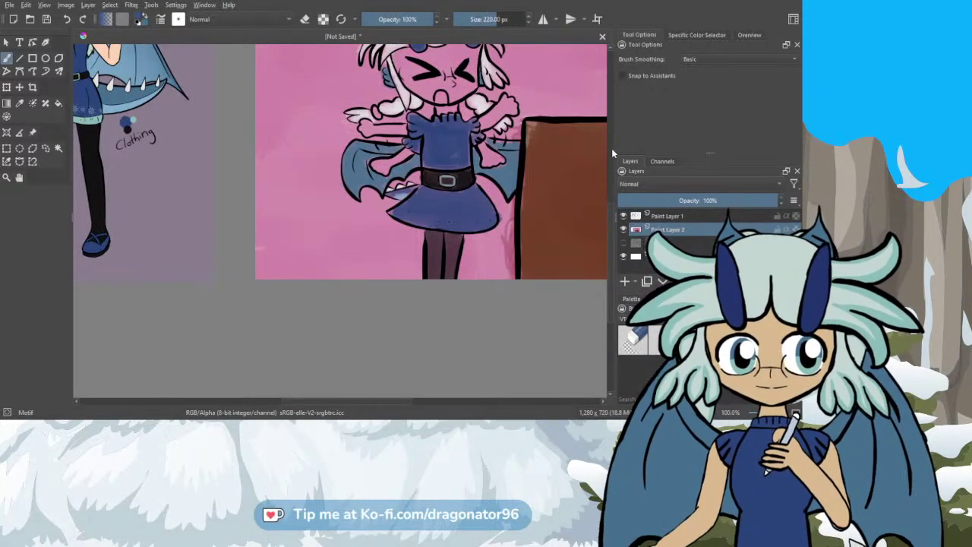
Step: Fill the character's open mouth with orange from the palette, using the Basic-6 Details brush at 7.5 px
left_click(635, 266)
left_click(658, 337)
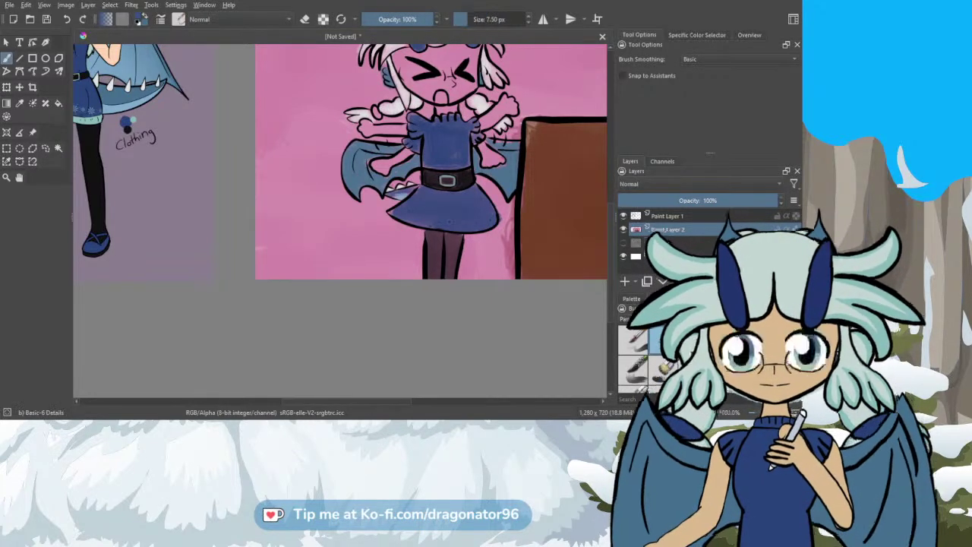
scroll(405, 198, "down", 2)
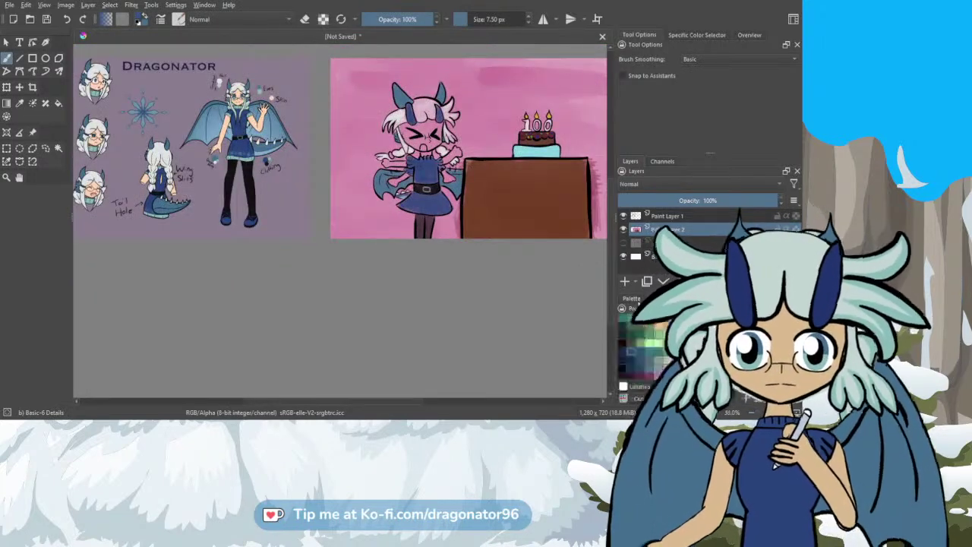
scroll(642, 346, "up", 3)
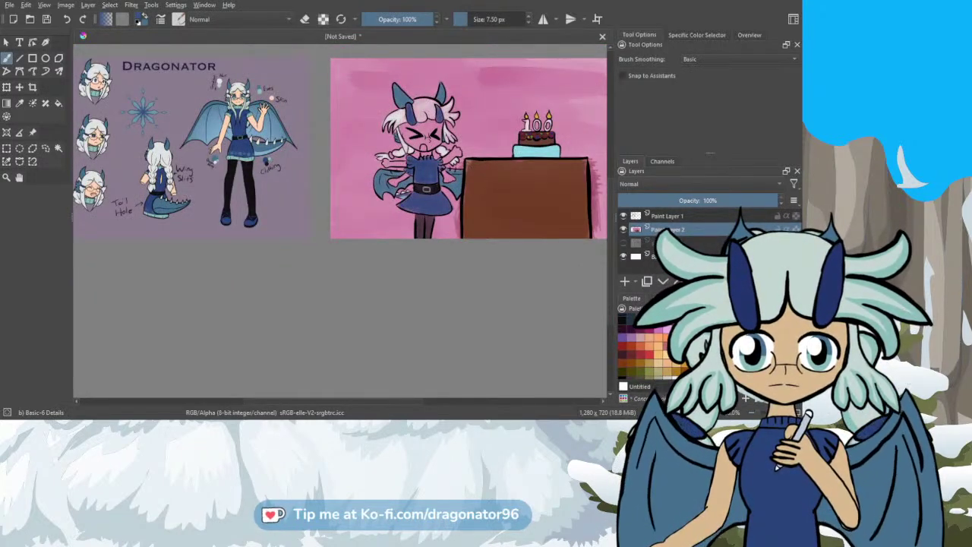
left_click(644, 345)
scroll(422, 144, "up", 6)
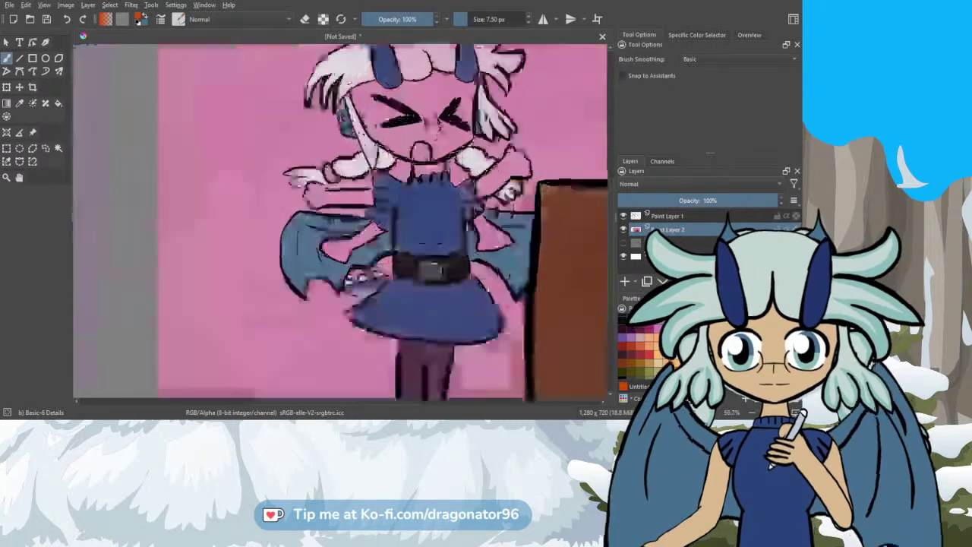
mouse_move(422, 143)
left_mouse_down()
mouse_move(397, 140)
mouse_move(404, 156)
mouse_move(435, 166)
mouse_move(395, 165)
mouse_move(396, 180)
mouse_move(437, 181)
left_mouse_up()
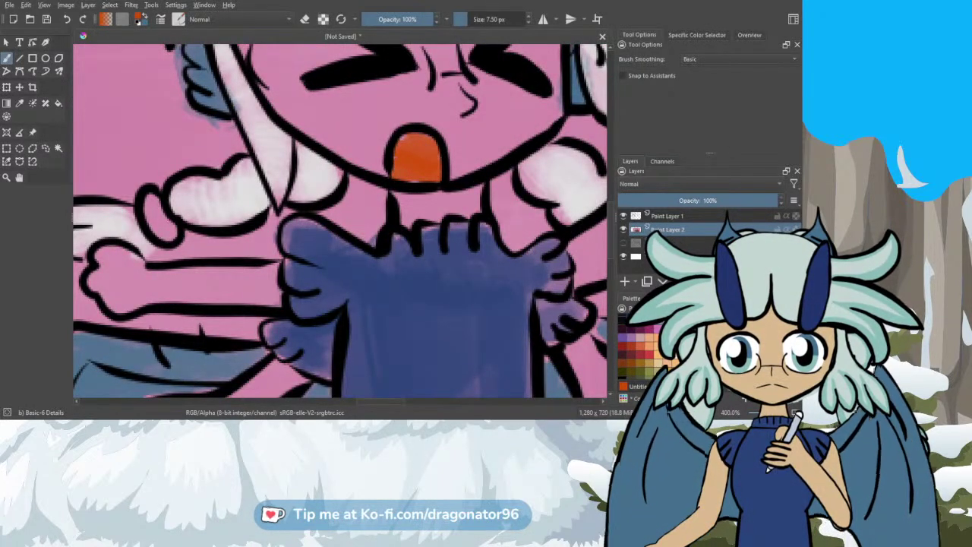
left_click_drag(409, 137, 398, 140)
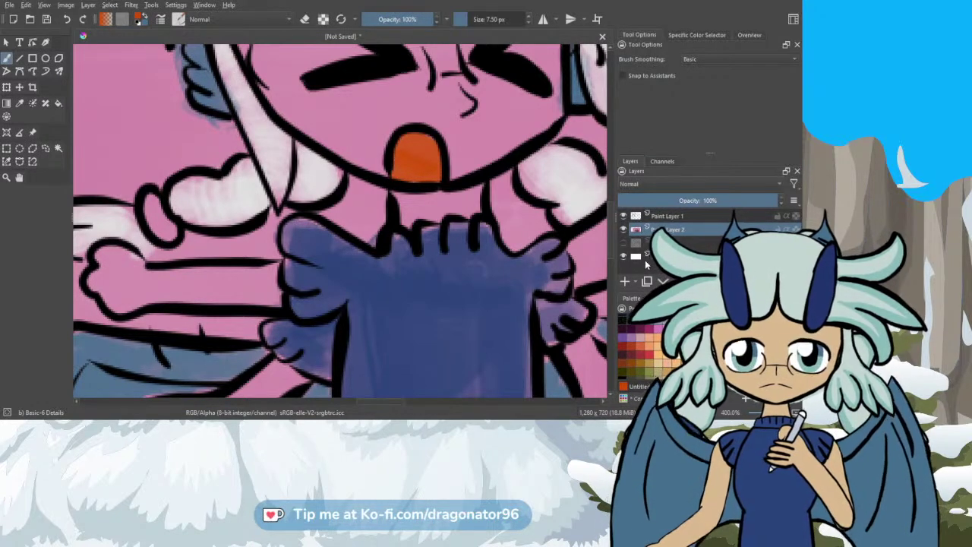
Step: Paint the upper part of the mouth's interior dark red from the palette, leaving the lower part orange
left_click(637, 354)
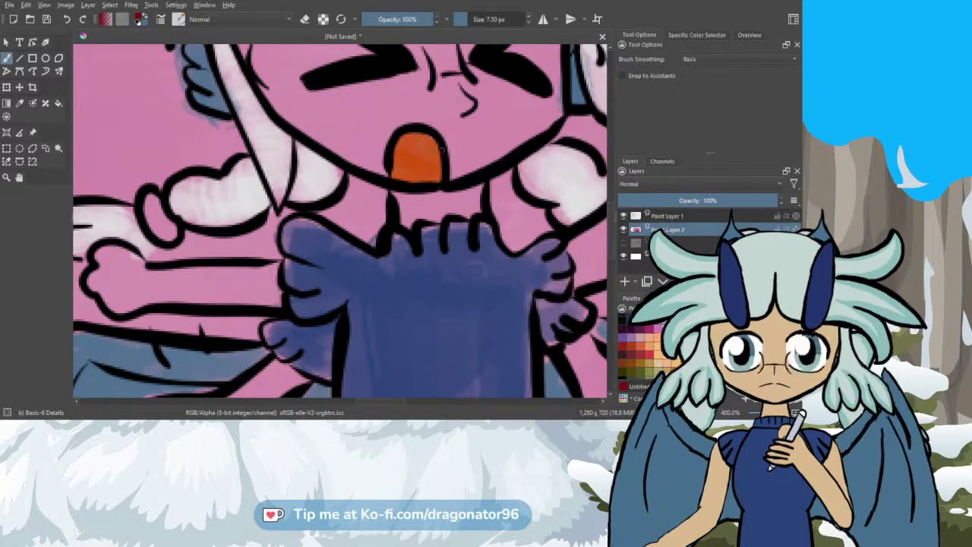
mouse_move(444, 159)
left_mouse_down()
mouse_move(389, 161)
mouse_move(435, 160)
mouse_move(392, 149)
mouse_move(437, 149)
mouse_move(431, 139)
mouse_move(432, 149)
mouse_move(402, 148)
left_mouse_up()
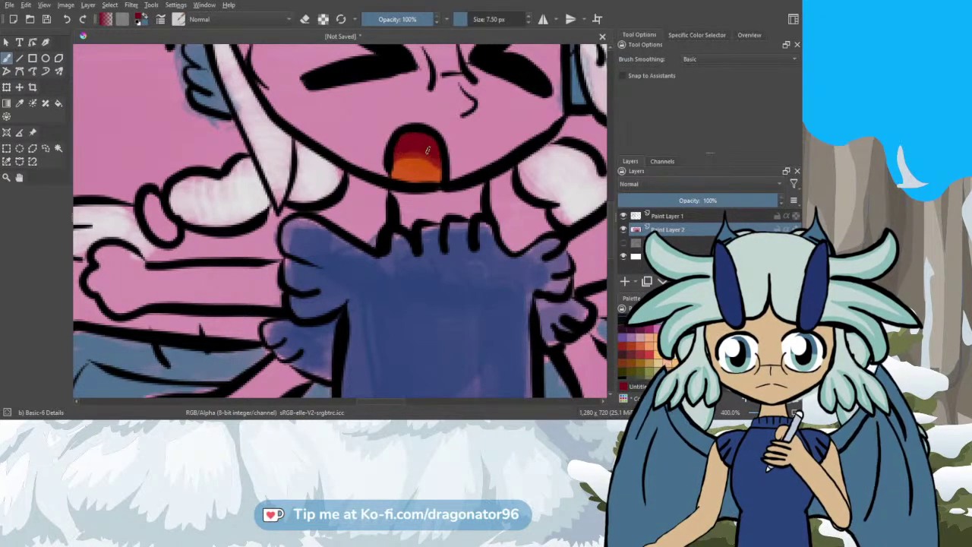
left_click_drag(437, 161, 399, 150)
Step: Sample the skin color from the reference character's arm and return to the cake drawing with the brush active
scroll(400, 150, "down", 3)
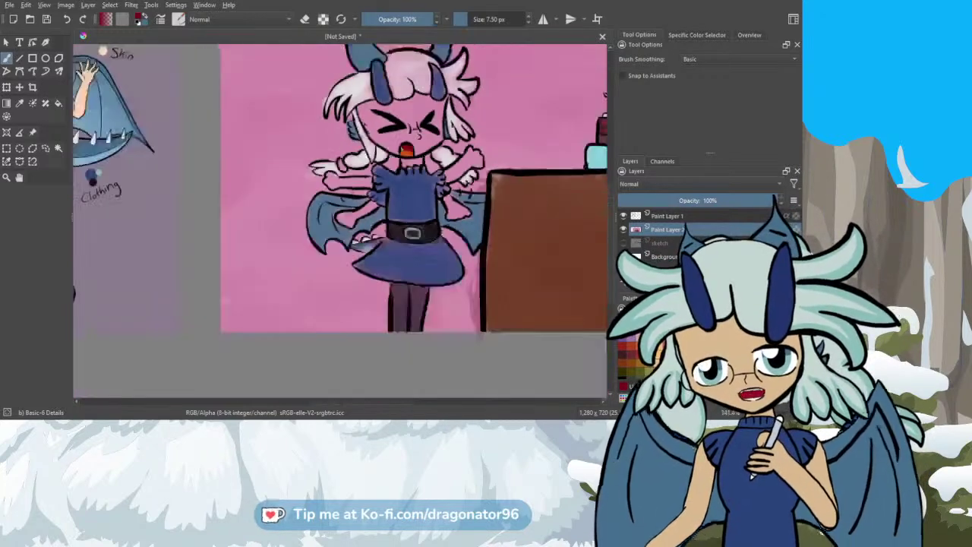
scroll(490, 320, "down", 2)
left_click_drag(398, 406, 336, 405)
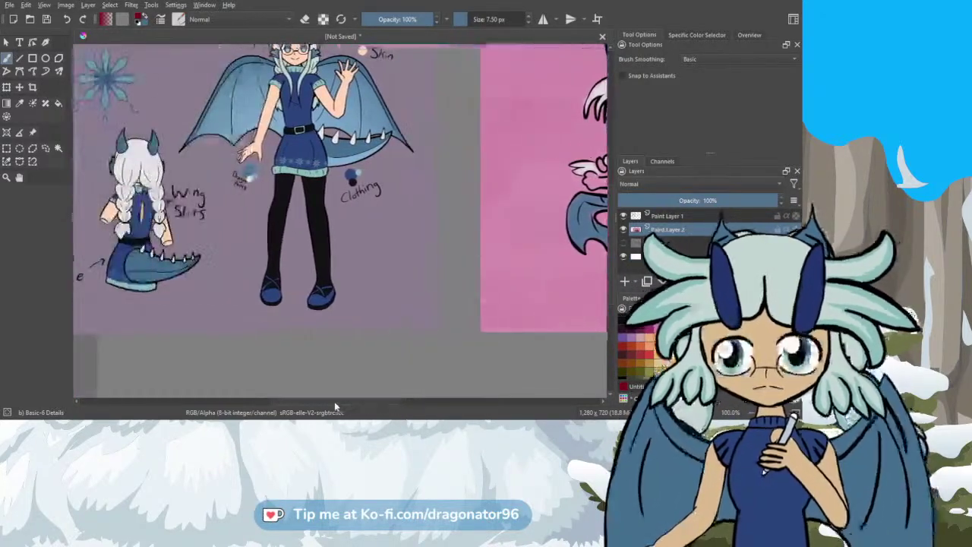
left_click(20, 104)
left_click(261, 143)
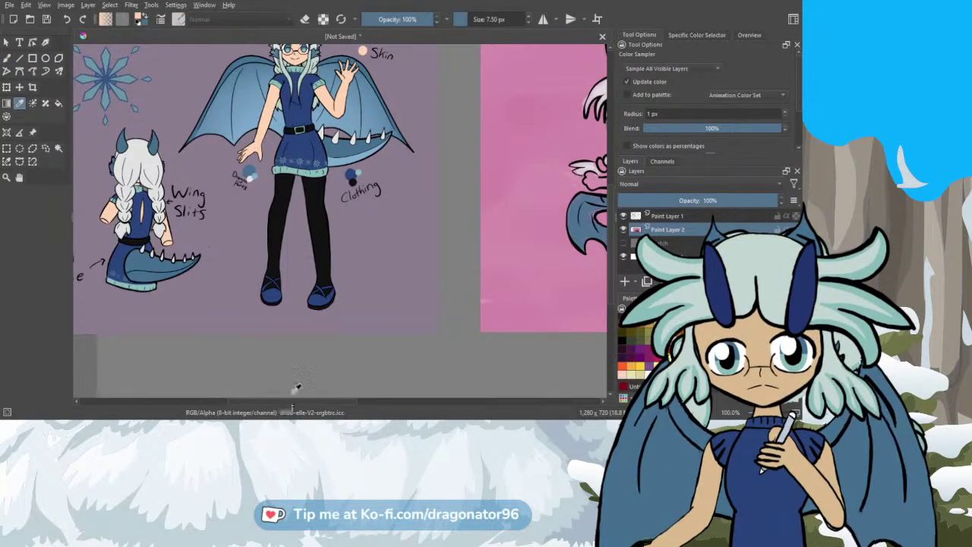
left_click_drag(291, 403, 360, 400)
left_click(6, 57)
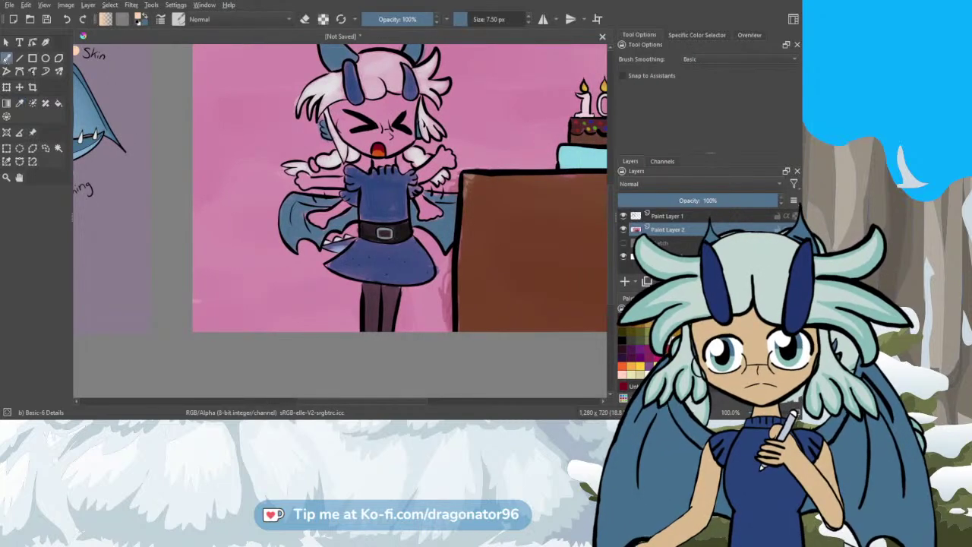
scroll(612, 201, "up", 1)
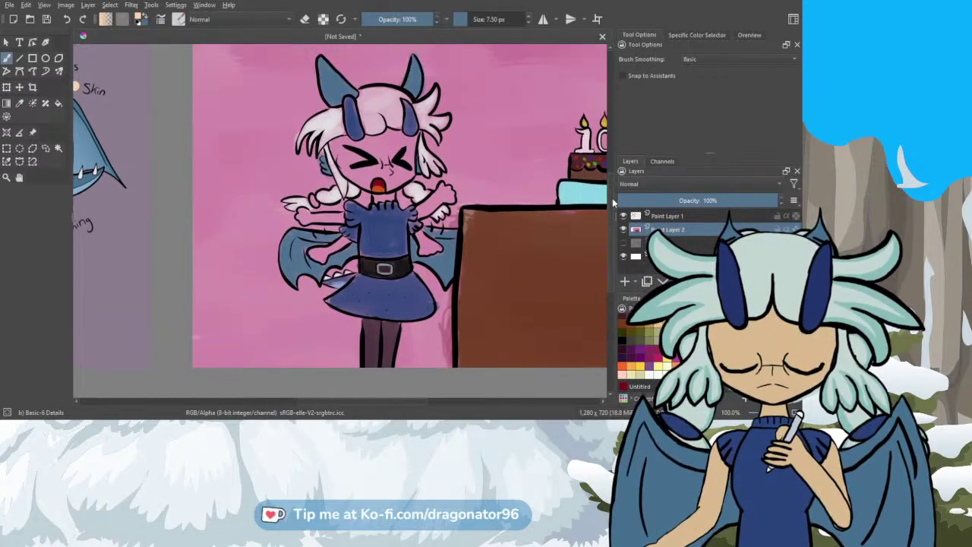
Step: Try painting the girl's face in the sampled skin color with the 7.5 px Basic-6 Details brush, and undo the strokes
scroll(306, 154, "up", 1)
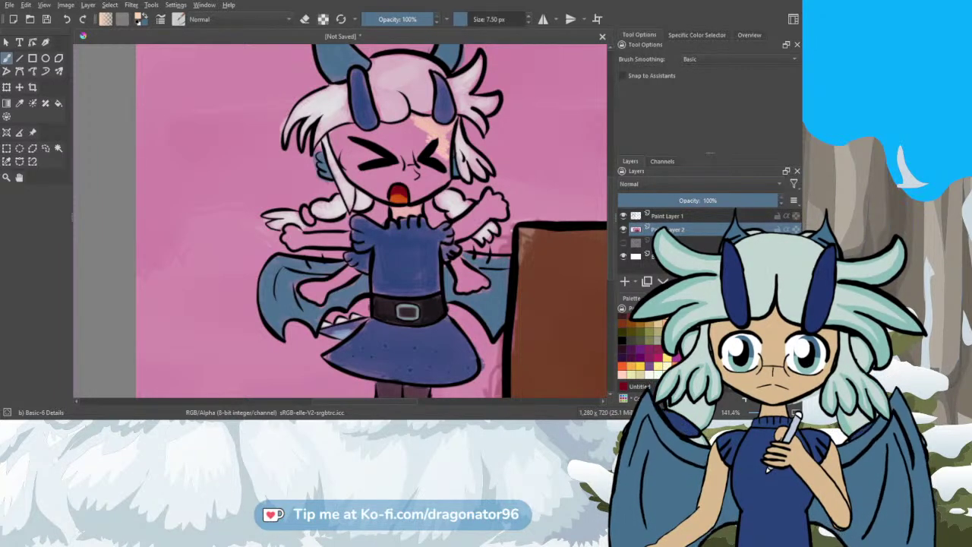
mouse_move(445, 154)
left_mouse_down()
mouse_move(438, 166)
mouse_move(448, 173)
mouse_move(414, 196)
left_mouse_up()
left_click_drag(404, 147, 417, 187)
key("ctrl+z")
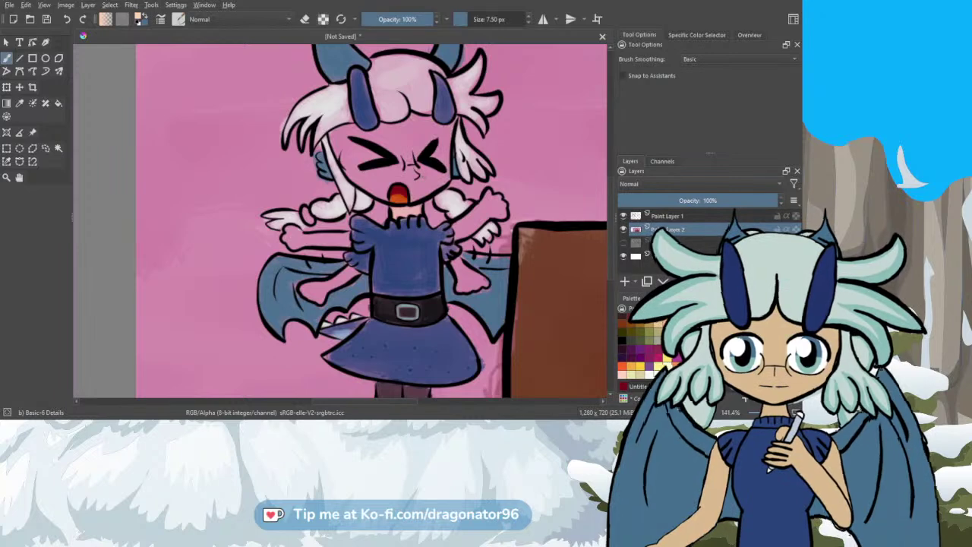
Step: Paint the girl's face, neck, arms and hands in the sampled skin color using the Basic-5 Size Opacity brush at 40 px
left_click(668, 298)
left_click(631, 340)
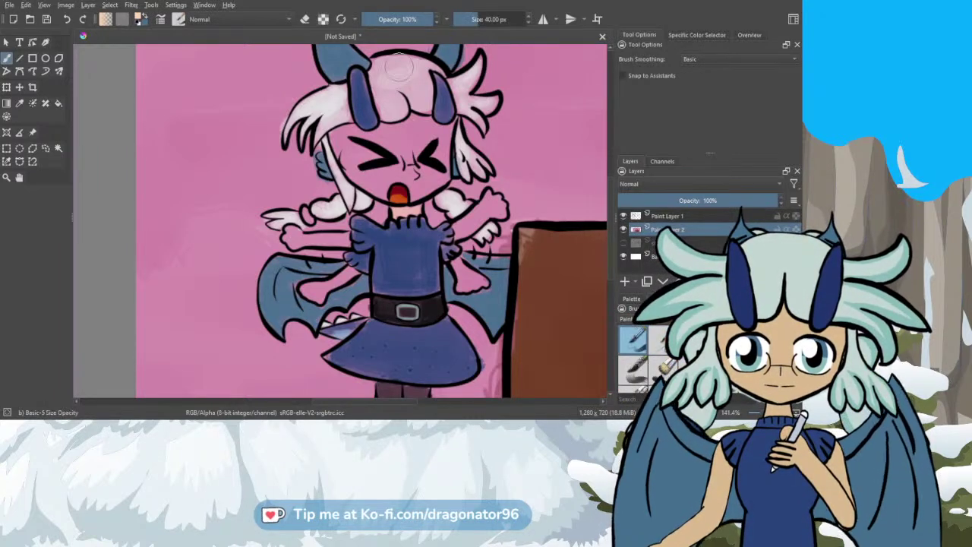
mouse_move(421, 146)
left_mouse_down()
mouse_move(371, 142)
mouse_move(351, 156)
mouse_move(380, 163)
mouse_move(335, 141)
mouse_move(348, 138)
mouse_move(341, 153)
mouse_move(370, 187)
mouse_move(404, 173)
mouse_move(416, 196)
mouse_move(445, 176)
mouse_move(441, 126)
mouse_move(418, 120)
mouse_move(353, 137)
mouse_move(368, 164)
mouse_move(414, 176)
mouse_move(441, 166)
mouse_move(417, 136)
mouse_move(439, 142)
mouse_move(437, 170)
mouse_move(425, 153)
mouse_move(340, 136)
mouse_move(366, 180)
mouse_move(406, 176)
mouse_move(419, 189)
mouse_move(435, 151)
mouse_move(415, 137)
mouse_move(388, 148)
mouse_move(379, 136)
mouse_move(416, 127)
mouse_move(443, 137)
mouse_move(364, 146)
mouse_move(375, 147)
left_mouse_up()
mouse_move(468, 210)
left_mouse_down()
mouse_move(494, 193)
mouse_move(497, 202)
mouse_move(488, 194)
mouse_move(498, 205)
mouse_move(459, 232)
mouse_move(485, 208)
mouse_move(502, 214)
mouse_move(491, 216)
mouse_move(494, 204)
mouse_move(465, 235)
mouse_move(467, 248)
mouse_move(472, 218)
mouse_move(461, 228)
mouse_move(502, 210)
mouse_move(489, 200)
mouse_move(462, 225)
left_mouse_up()
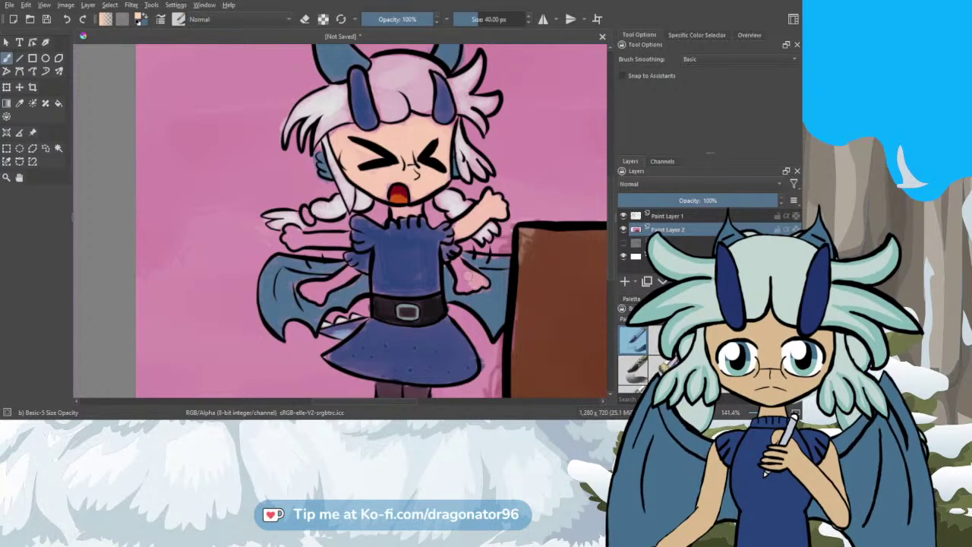
mouse_move(467, 277)
left_mouse_down()
mouse_move(456, 264)
mouse_move(469, 271)
mouse_move(463, 290)
left_mouse_up()
mouse_move(323, 256)
left_mouse_down()
mouse_move(345, 238)
mouse_move(294, 240)
left_mouse_up()
left_click_drag(347, 277, 321, 291)
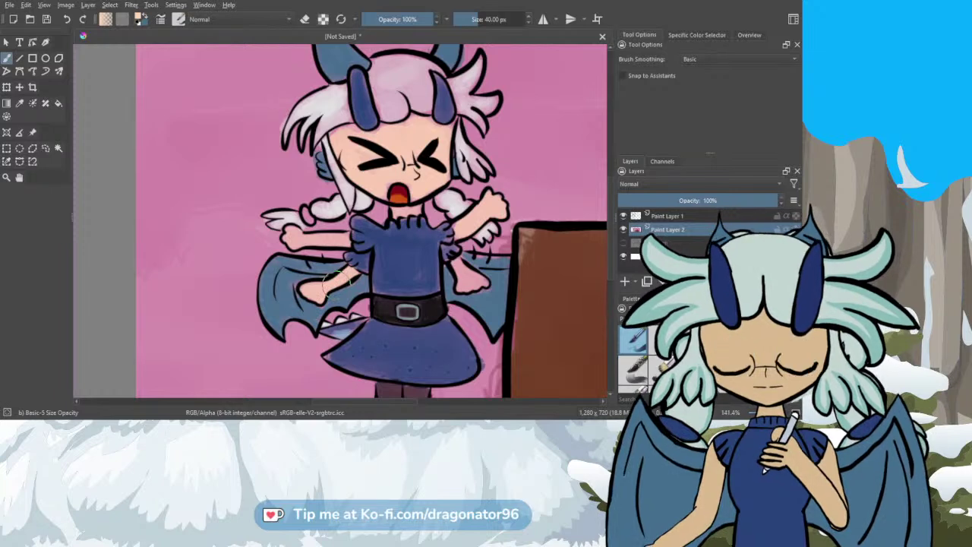
Step: Sample dark blue from the reference sheet's Clothing swatch and color the braid's hair tie with the Basic-6 Details brush at 7.5 px
scroll(311, 273, "down", 1)
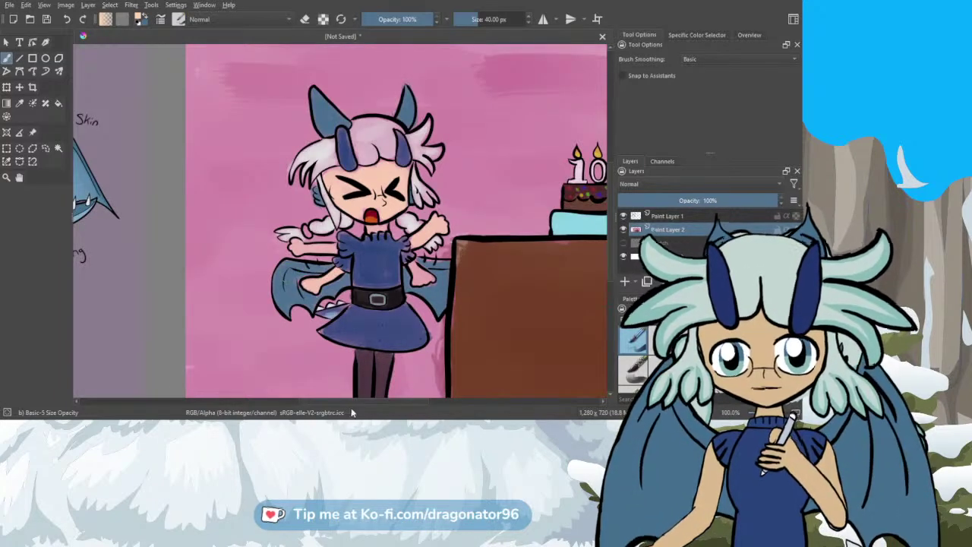
left_click_drag(352, 402, 276, 402)
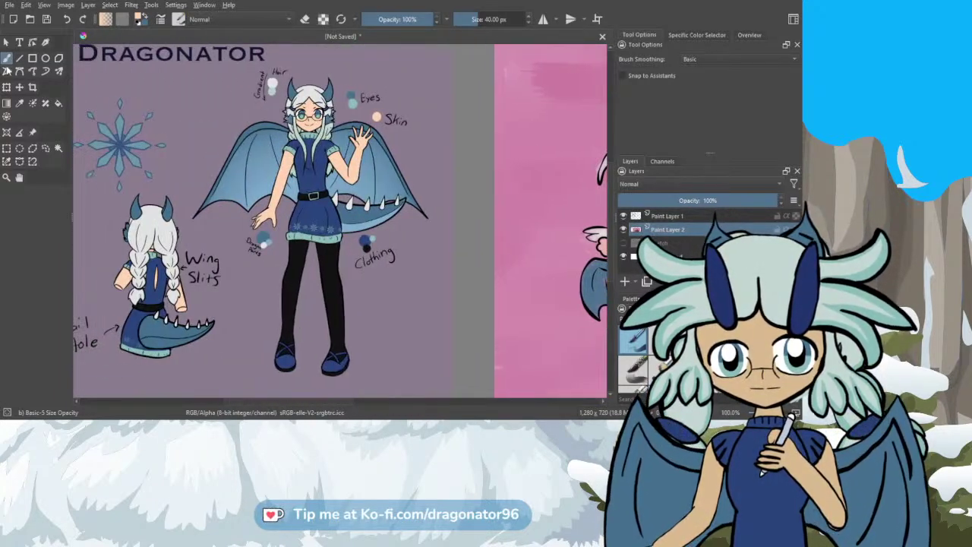
left_click(20, 106)
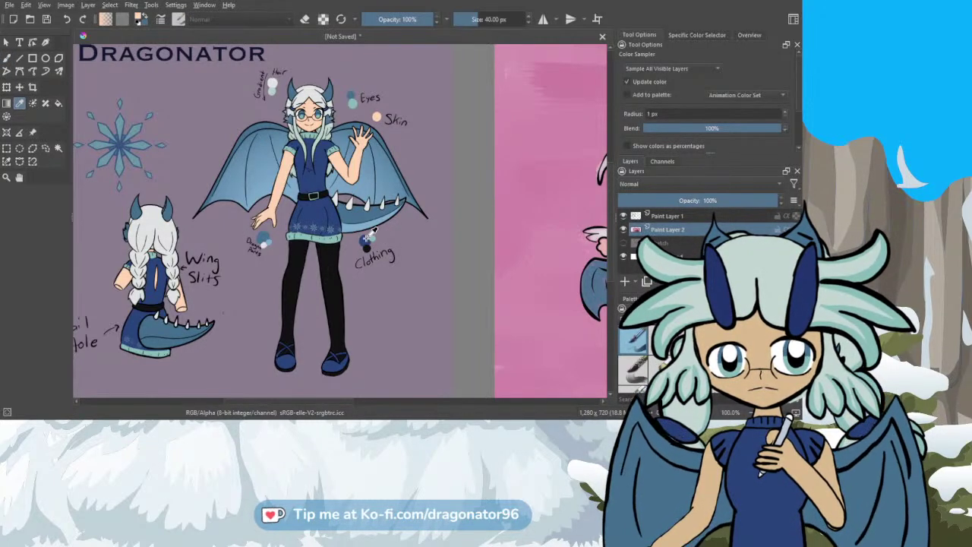
left_click(367, 239)
left_click_drag(317, 397, 371, 401)
key("/")
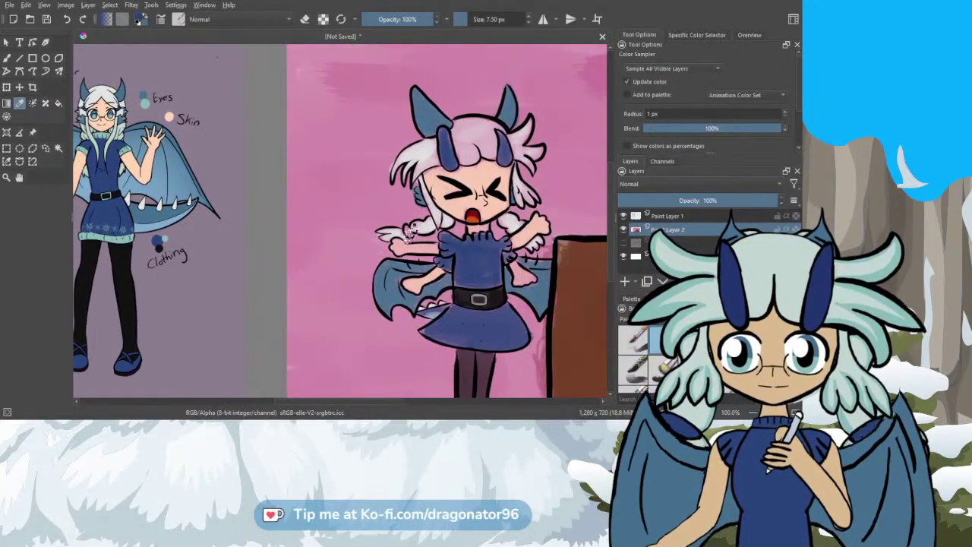
left_click(8, 58)
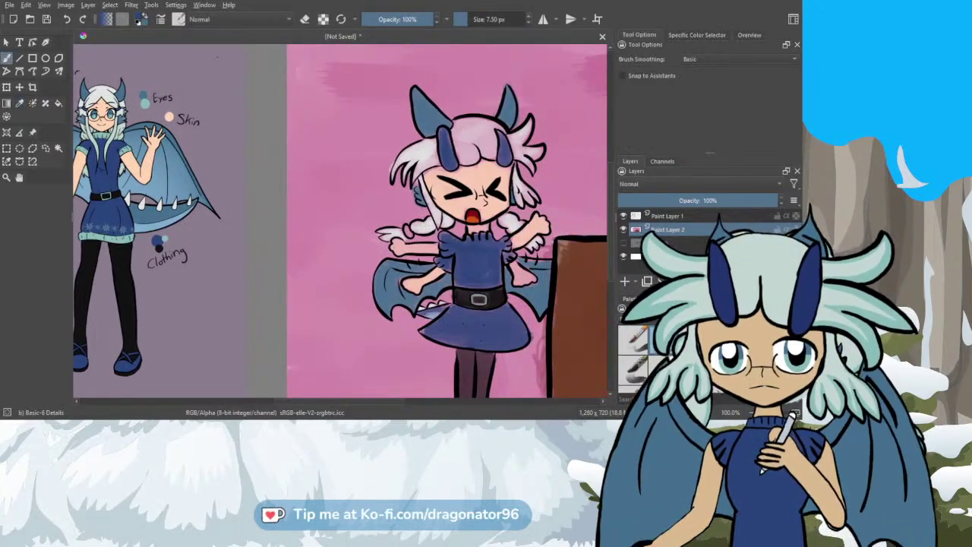
scroll(411, 233, "up", 4)
mouse_move(401, 209)
left_mouse_down()
mouse_move(413, 244)
mouse_move(393, 220)
mouse_move(410, 246)
left_mouse_up()
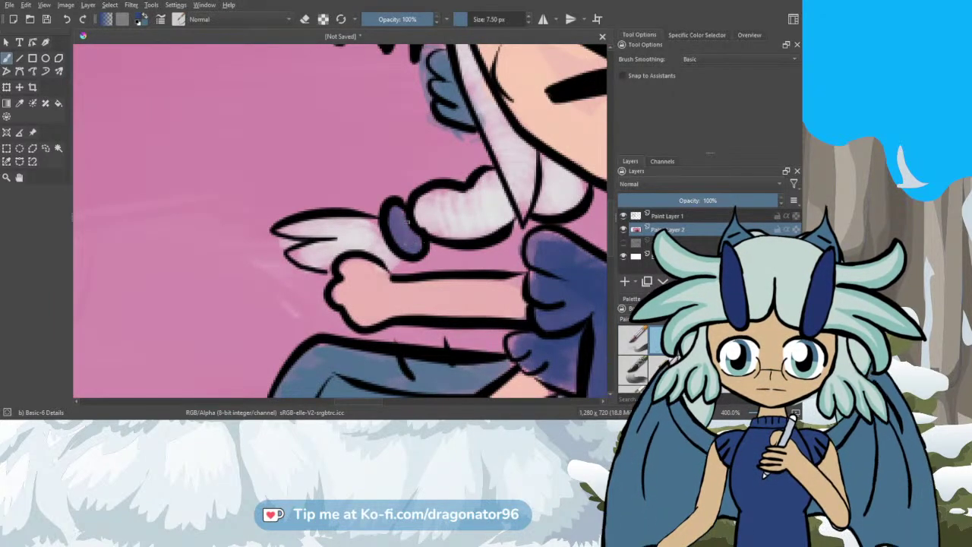
Step: Sample the near-white color from the reference sheet's Hair swatch and return to the cake drawing with the brush active
scroll(407, 221, "down", 5)
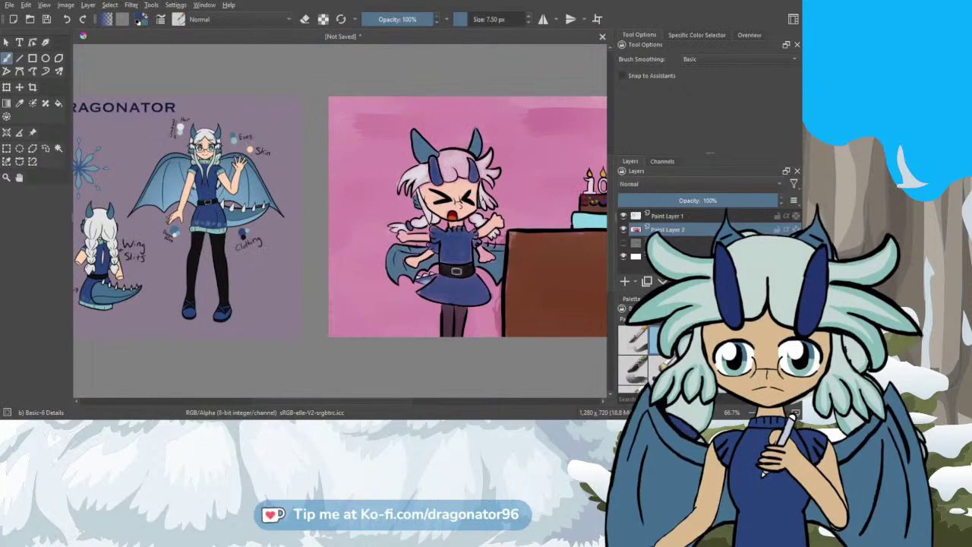
left_click_drag(373, 401, 354, 410)
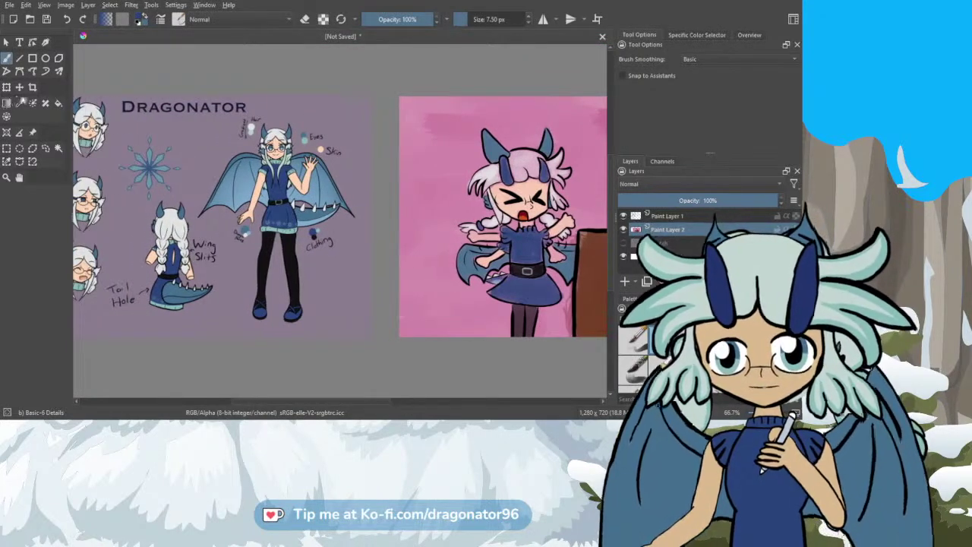
left_click(32, 103)
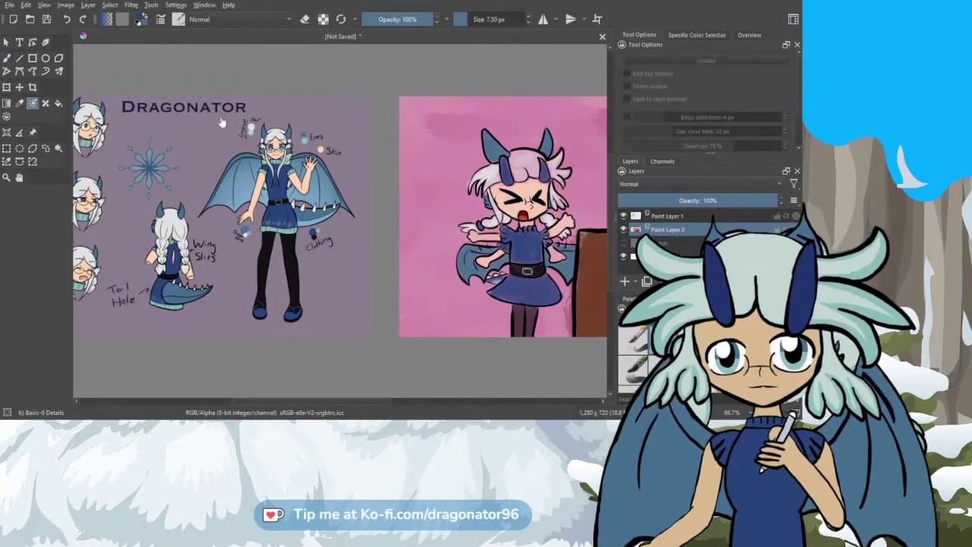
left_click(19, 103)
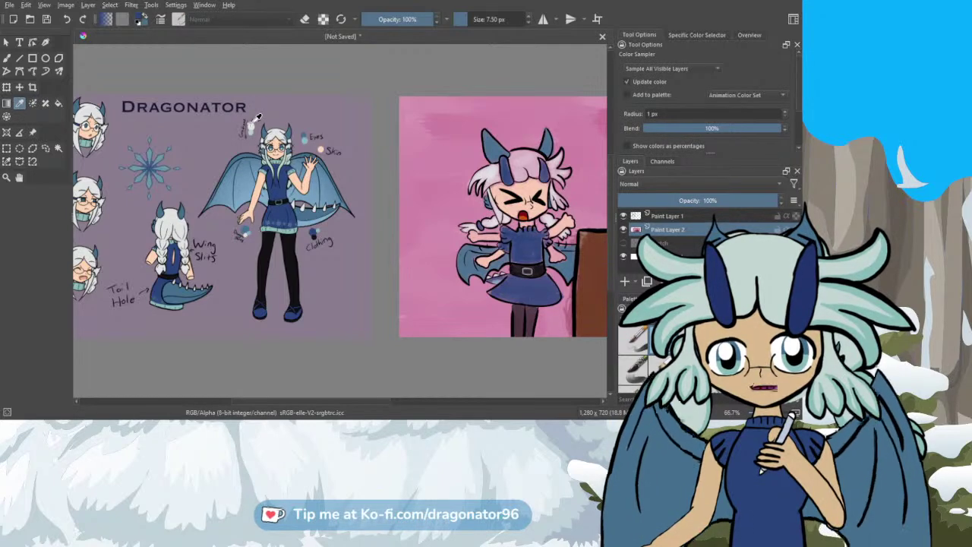
left_click(257, 118)
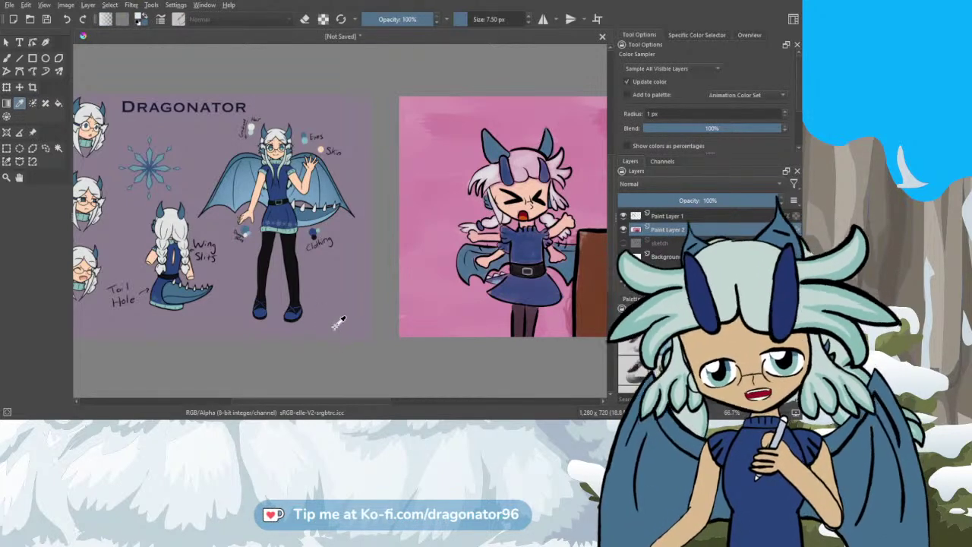
left_click_drag(340, 402, 376, 402)
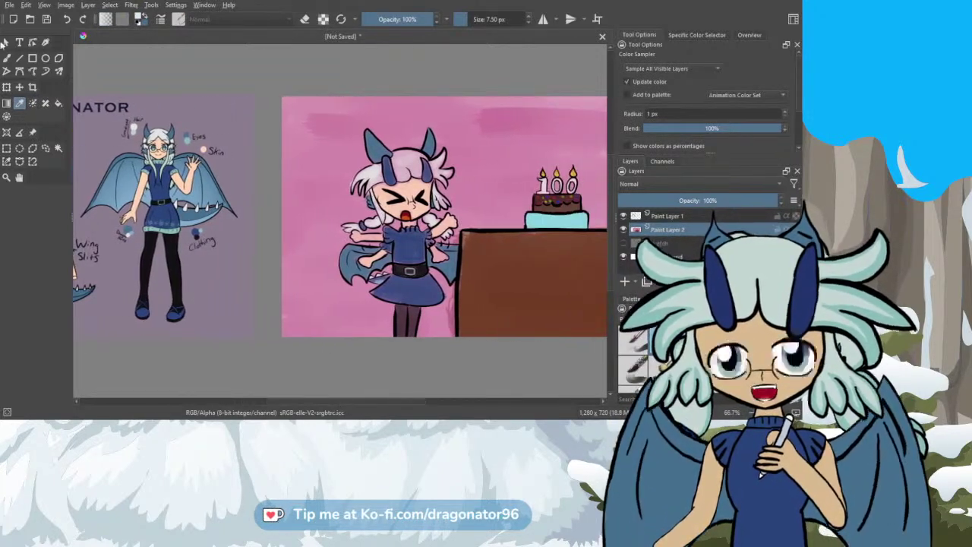
left_click(7, 59)
Step: Cover the pinkish areas of the girl's crown, bangs and the hair tufts on the cake side with the sampled near-white
scroll(433, 176, "up", 3)
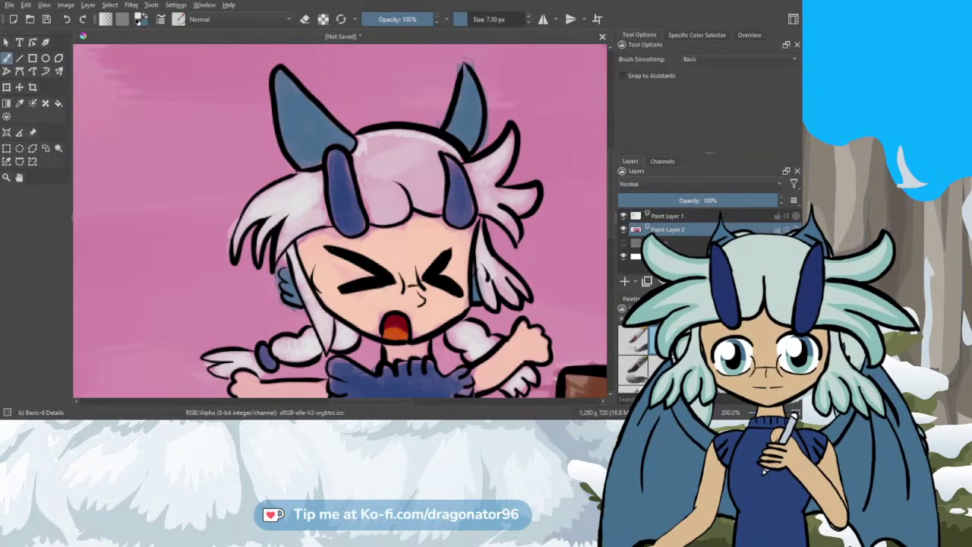
mouse_move(369, 143)
left_mouse_down()
mouse_move(378, 163)
mouse_move(360, 192)
mouse_move(357, 179)
mouse_move(368, 205)
left_mouse_up()
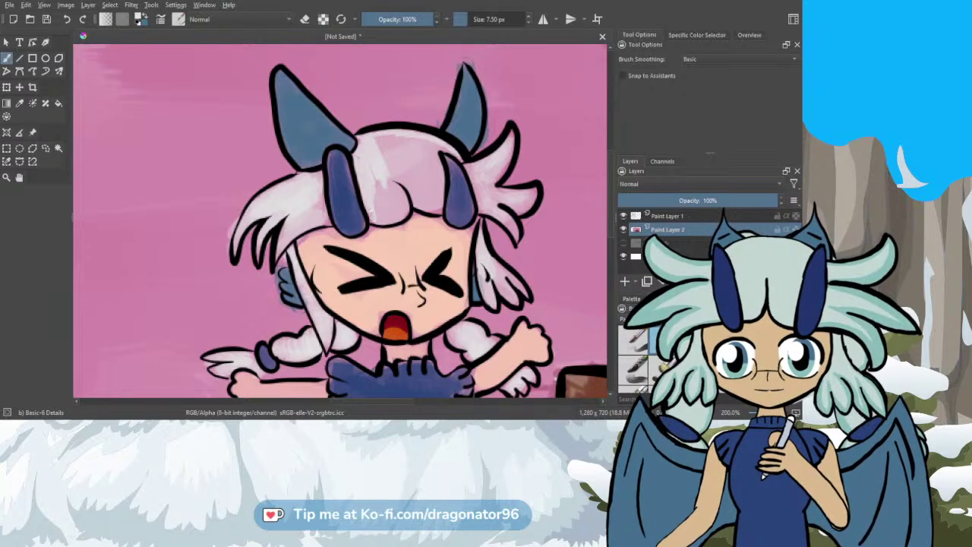
mouse_move(372, 214)
left_mouse_down()
mouse_move(384, 211)
mouse_move(381, 189)
mouse_move(394, 216)
mouse_move(401, 184)
mouse_move(408, 187)
mouse_move(394, 179)
mouse_move(439, 209)
mouse_move(425, 207)
left_mouse_up()
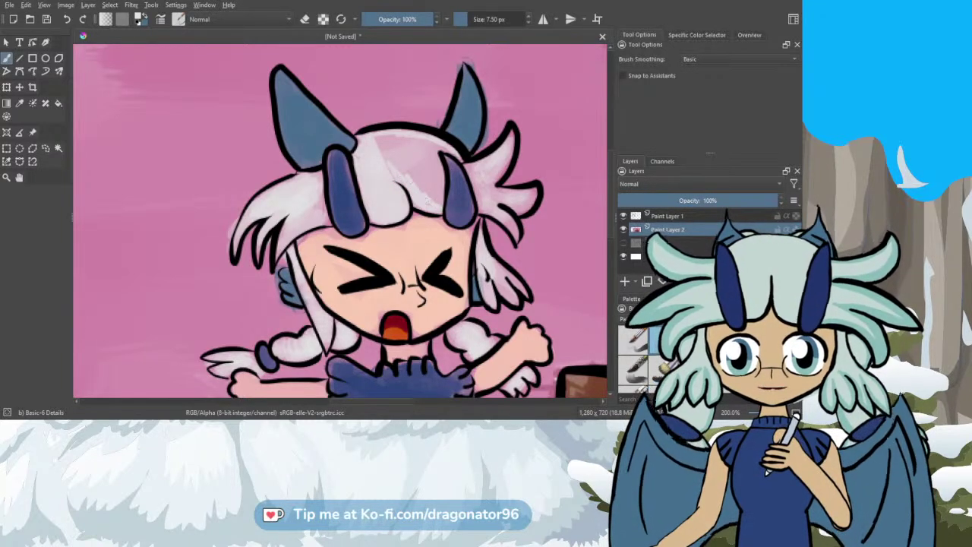
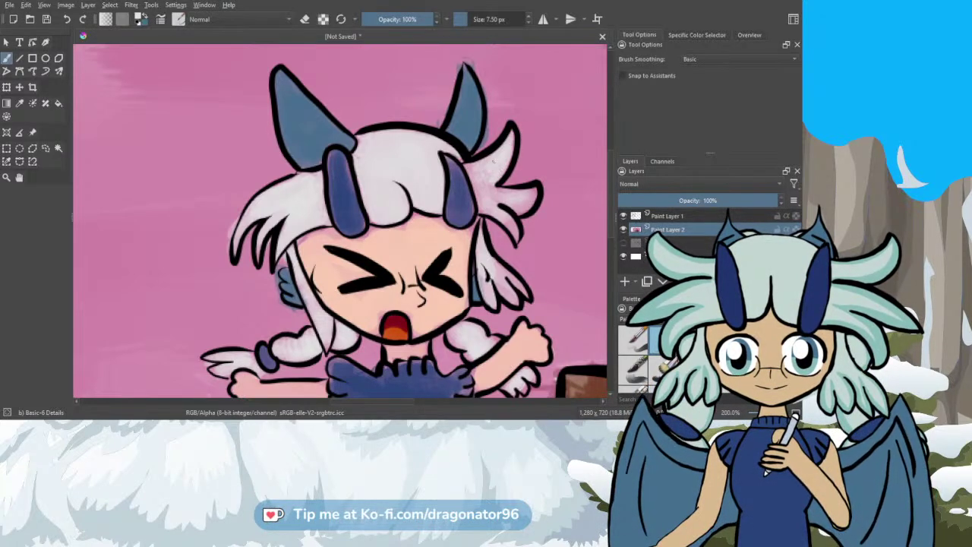
mouse_move(485, 170)
left_mouse_down()
mouse_move(475, 165)
mouse_move(471, 191)
mouse_move(504, 227)
mouse_move(485, 186)
mouse_move(531, 190)
mouse_move(524, 208)
left_mouse_up()
mouse_move(525, 208)
left_mouse_down()
mouse_move(518, 214)
mouse_move(492, 198)
mouse_move(479, 176)
left_mouse_up()
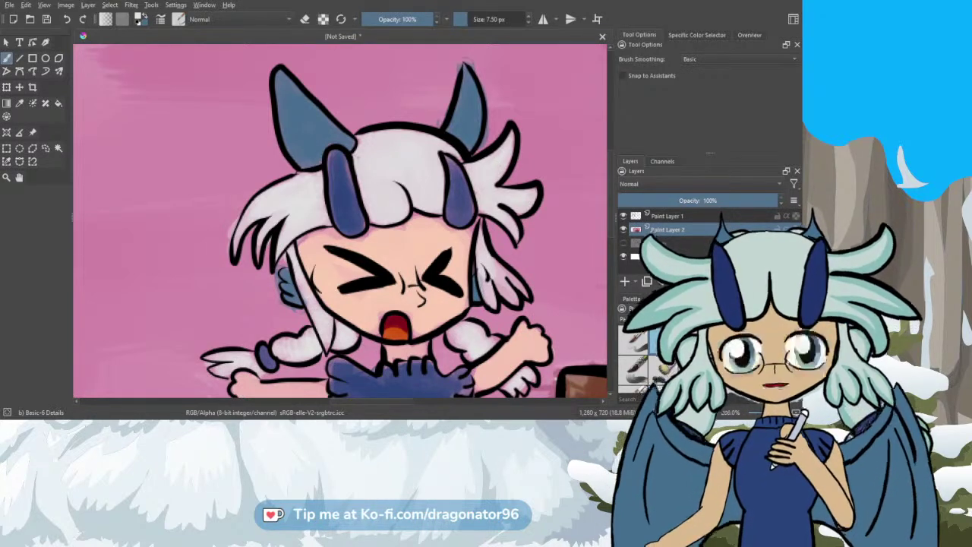
Step: Sample the pale mint gradient color from the reference sheet's Hair swatch and return to the girl's head in the cake drawing
scroll(591, 268, "down", 1)
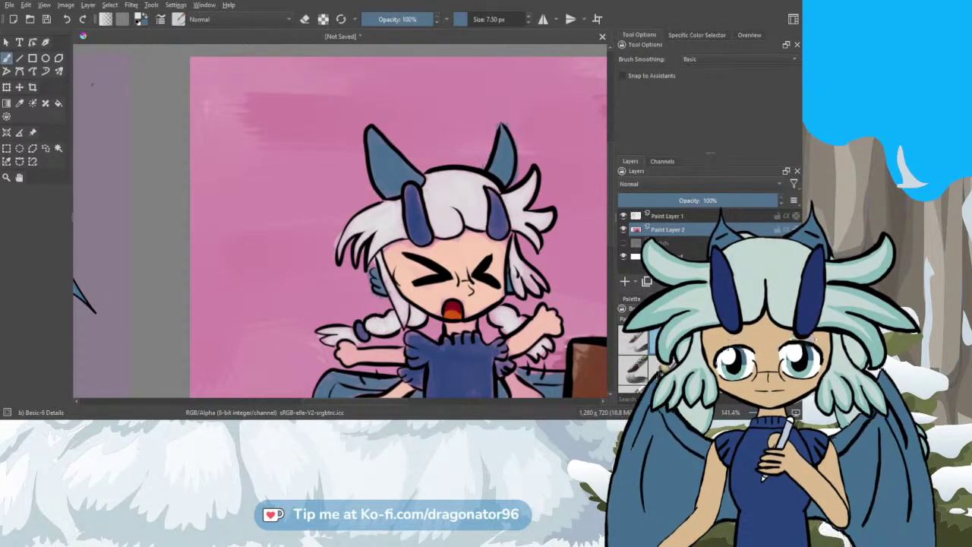
scroll(383, 311, "down", 2)
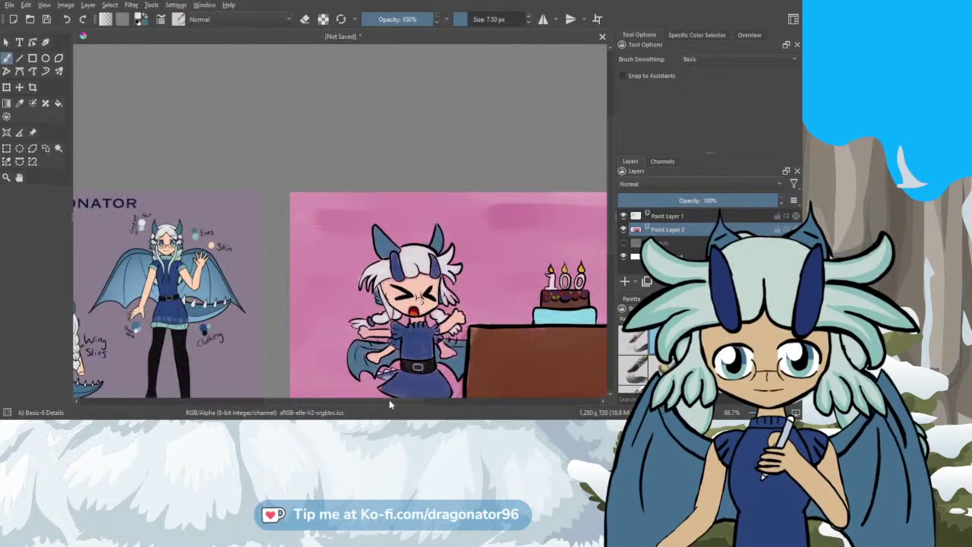
scroll(386, 403, "left", 5)
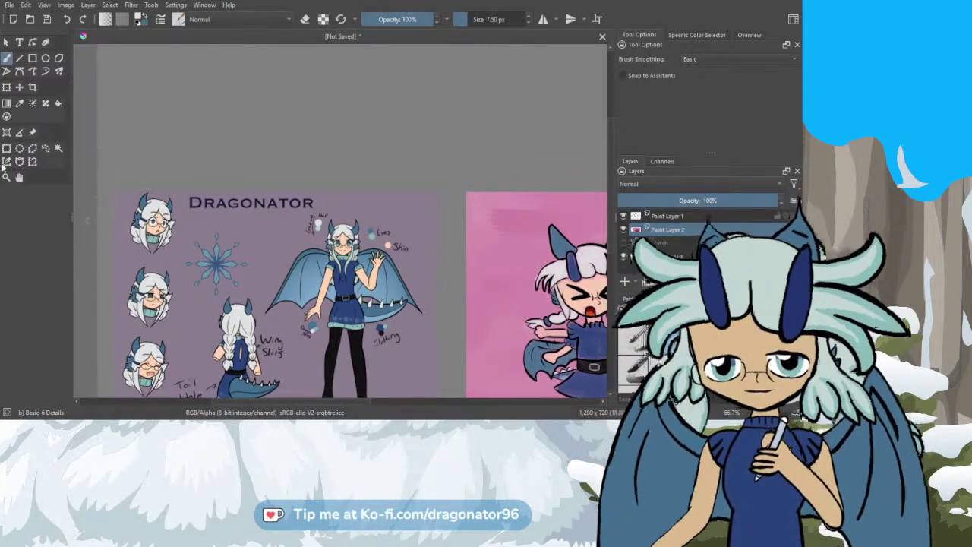
left_click(20, 103)
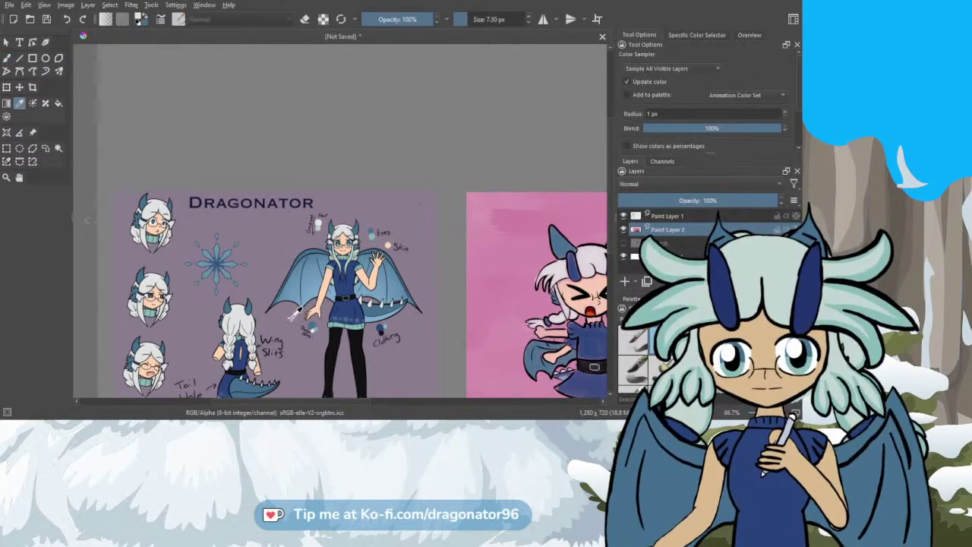
scroll(338, 237, "up", 5)
scroll(339, 238, "down", 2)
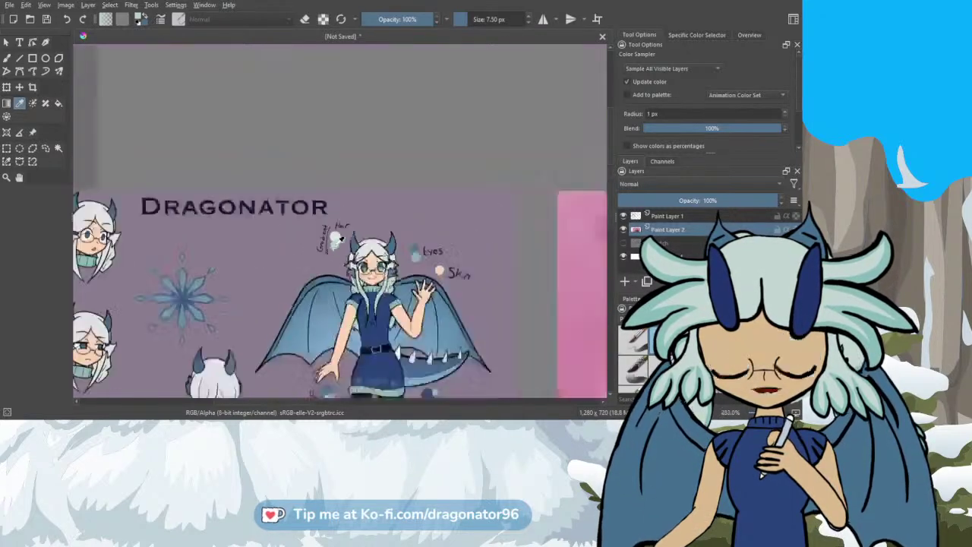
scroll(339, 238, "down", 1)
left_click_drag(310, 404, 395, 402)
scroll(348, 297, "up", 3)
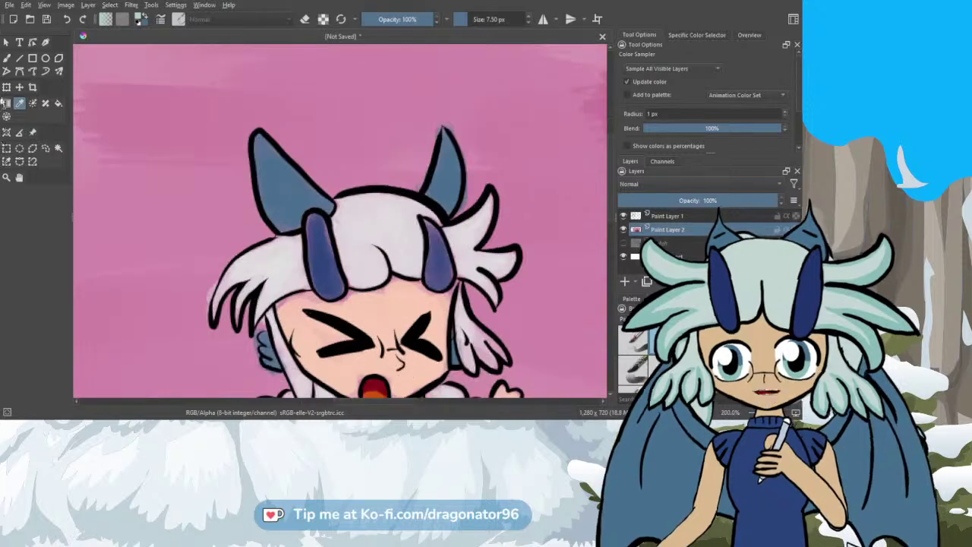
Step: Shade the tips of the side hair tufts and braid ends in pale mint with the 7.5 px Basic-6 Details brush
left_click(8, 59)
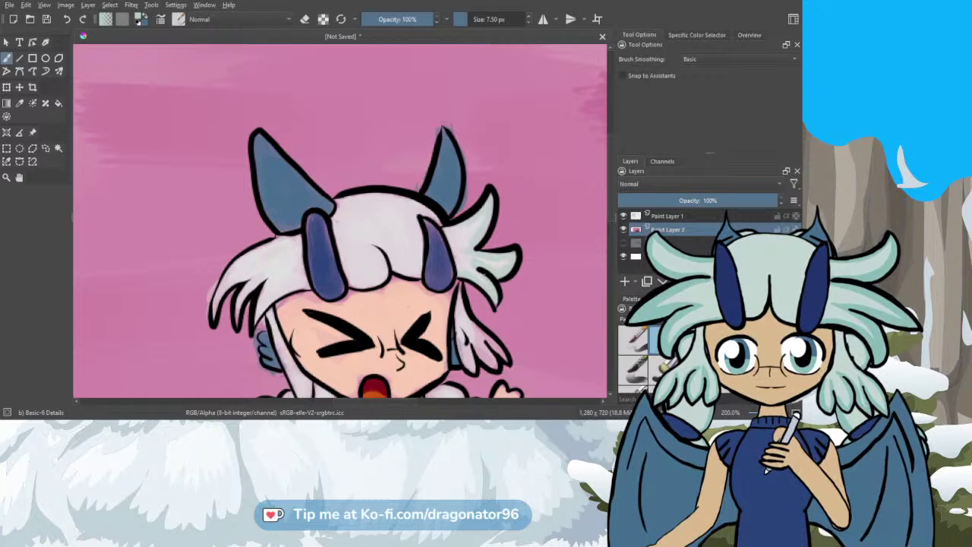
scroll(461, 199, "down", 3)
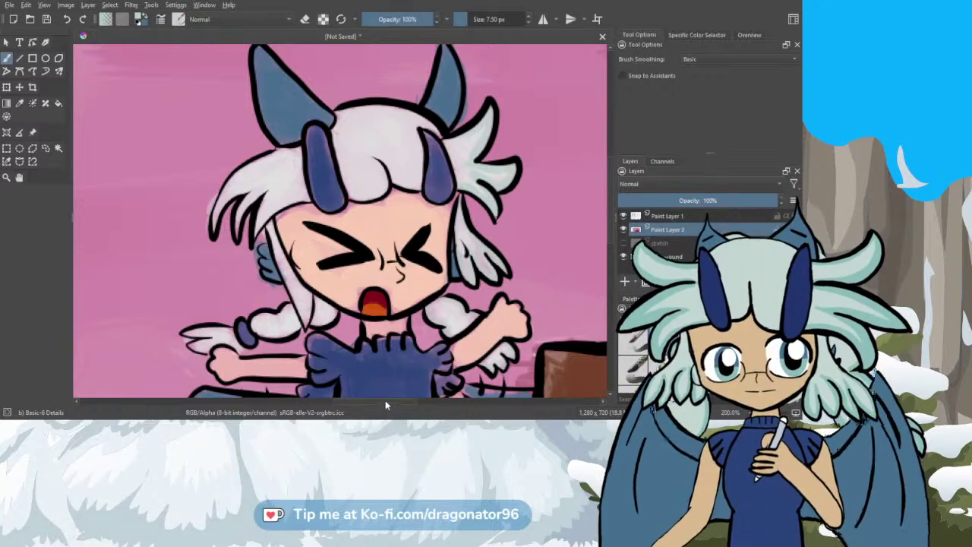
left_click_drag(385, 400, 357, 398)
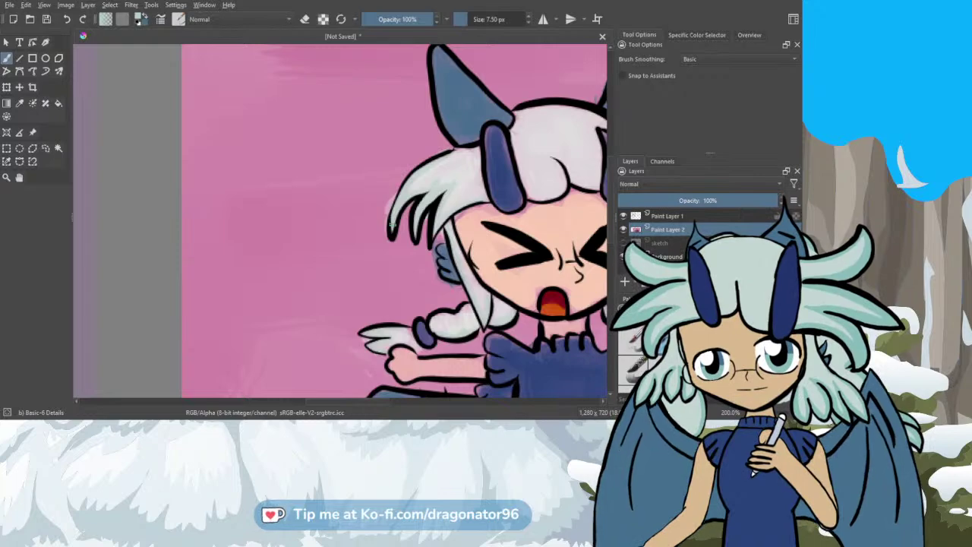
scroll(562, 196, "down", 3)
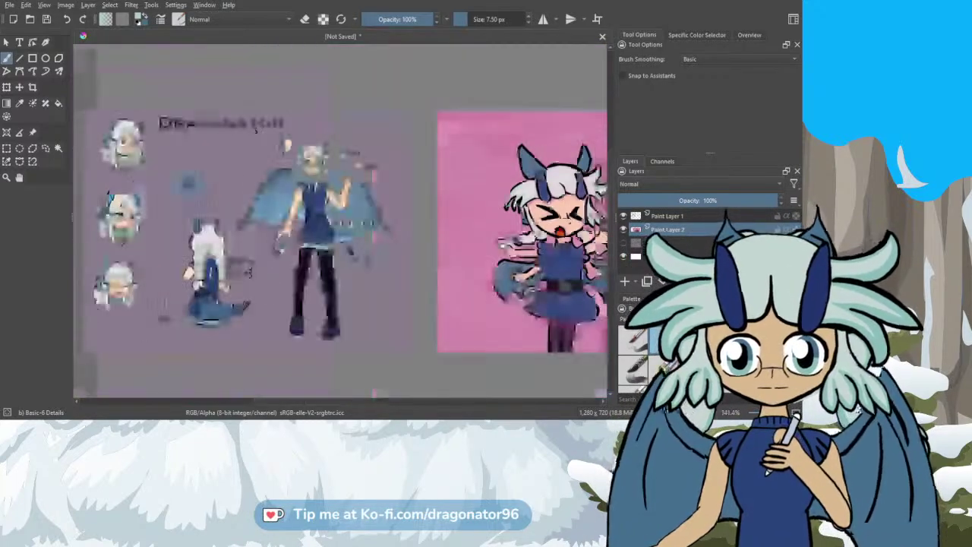
left_click_drag(357, 402, 421, 397)
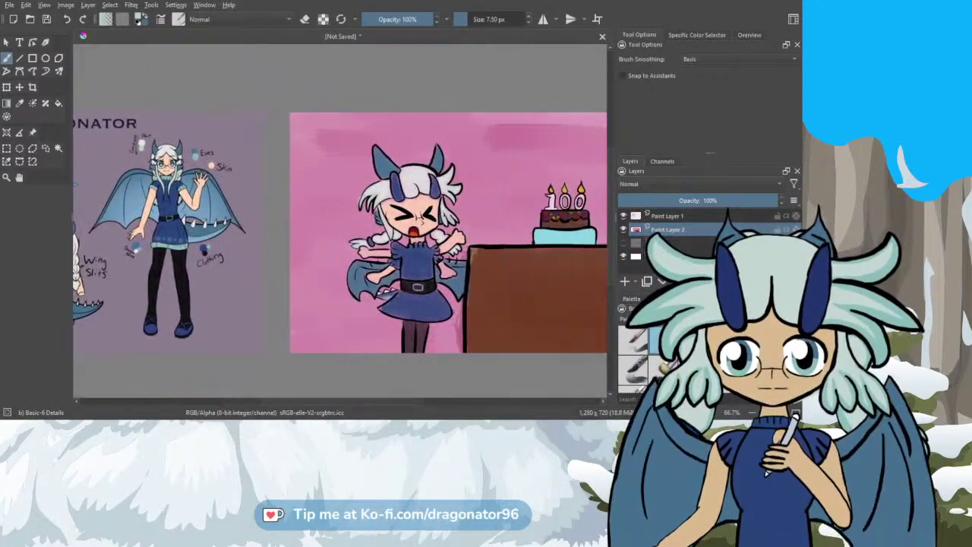
Step: Shade the lower edges of the girl's bangs in pale mint with the 7.5 px Basic-6 Details brush
scroll(399, 148, "up", 3)
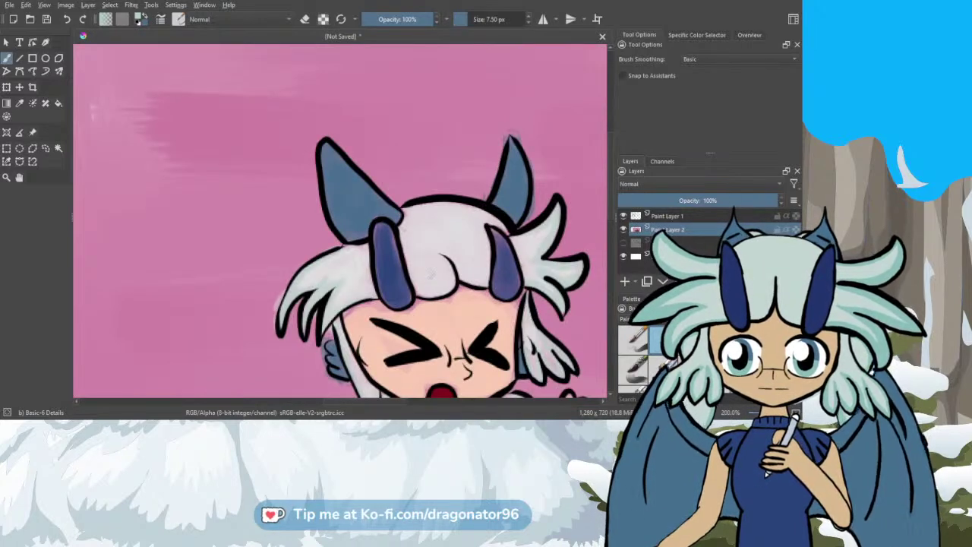
key("plus")
key("plus")
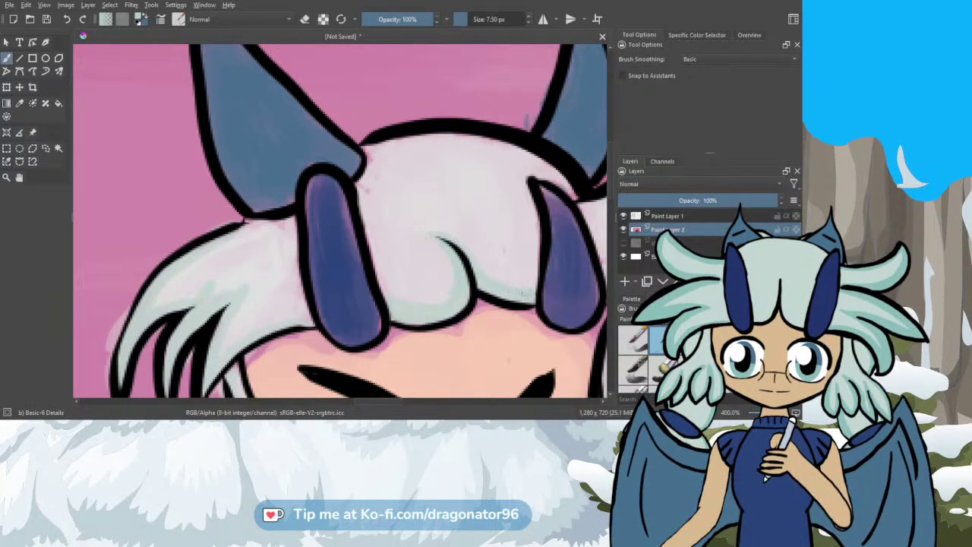
Step: Sample the light blue from the reference sheet's Dragon Parts swatch and paint the underside of the girl's tail beside her skirt
scroll(482, 278, "down", 6)
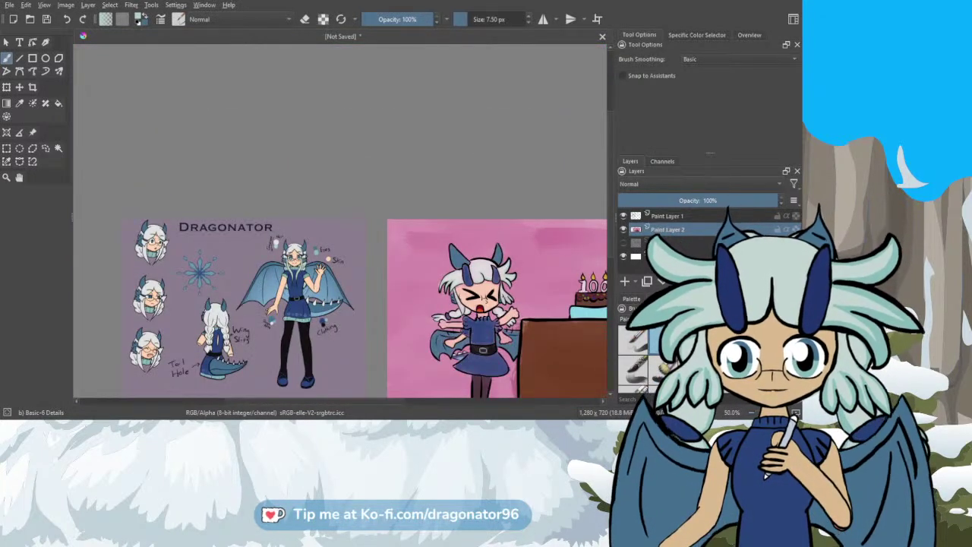
scroll(612, 262, "down", 1)
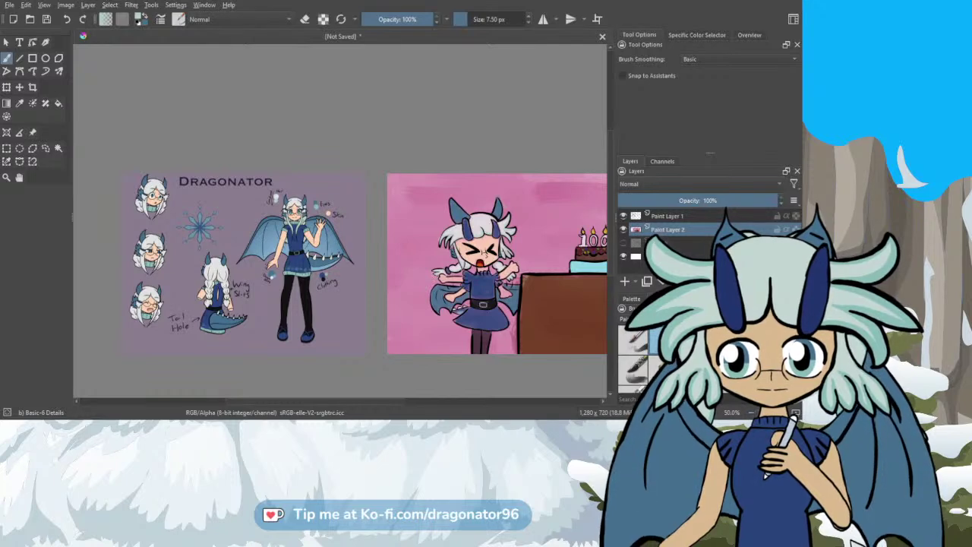
left_click_drag(389, 403, 403, 403)
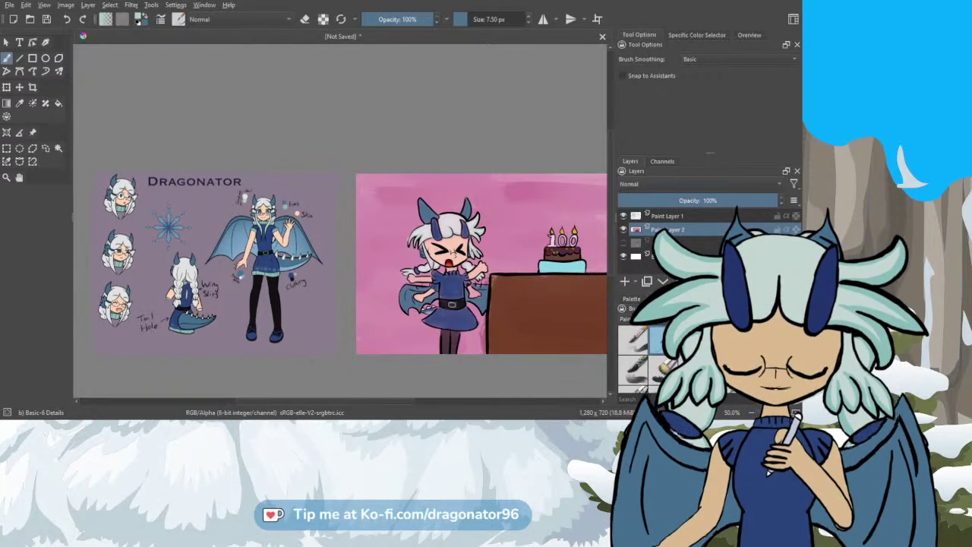
left_click(20, 104)
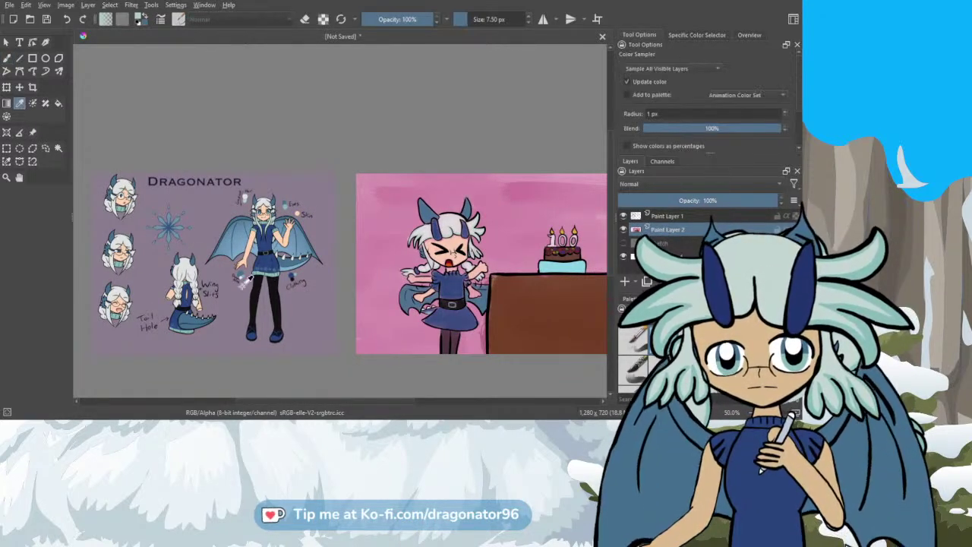
scroll(244, 278, "up", 5)
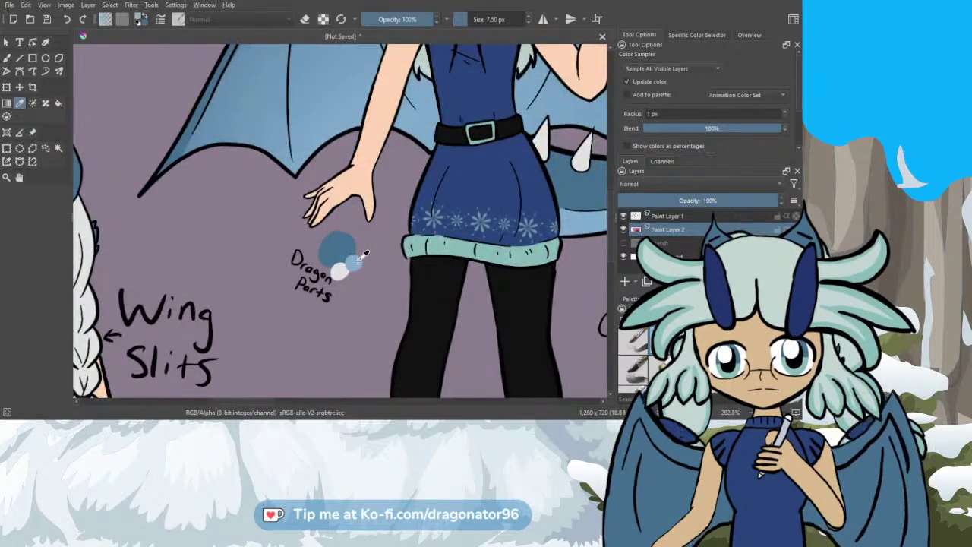
left_click_drag(254, 405, 382, 401)
left_click_drag(610, 220, 610, 231)
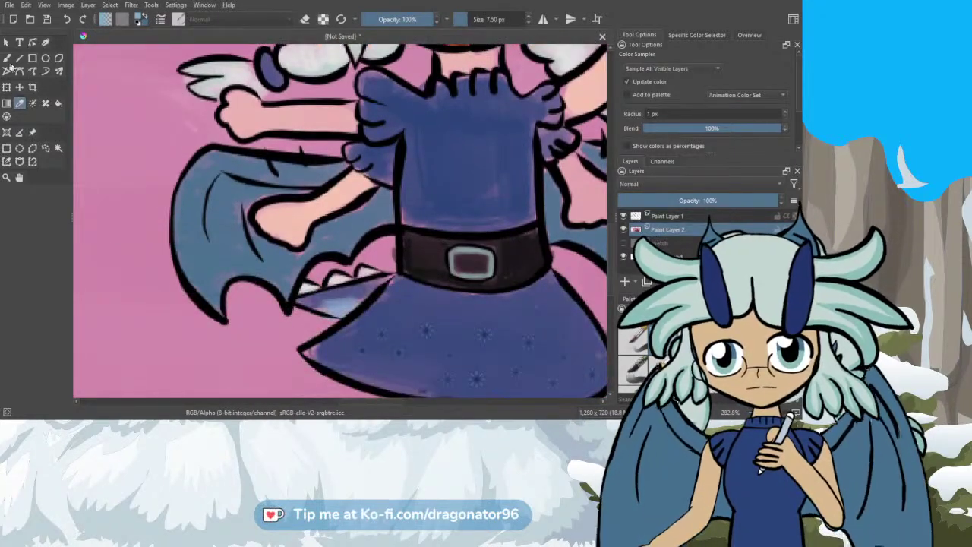
left_click(7, 58)
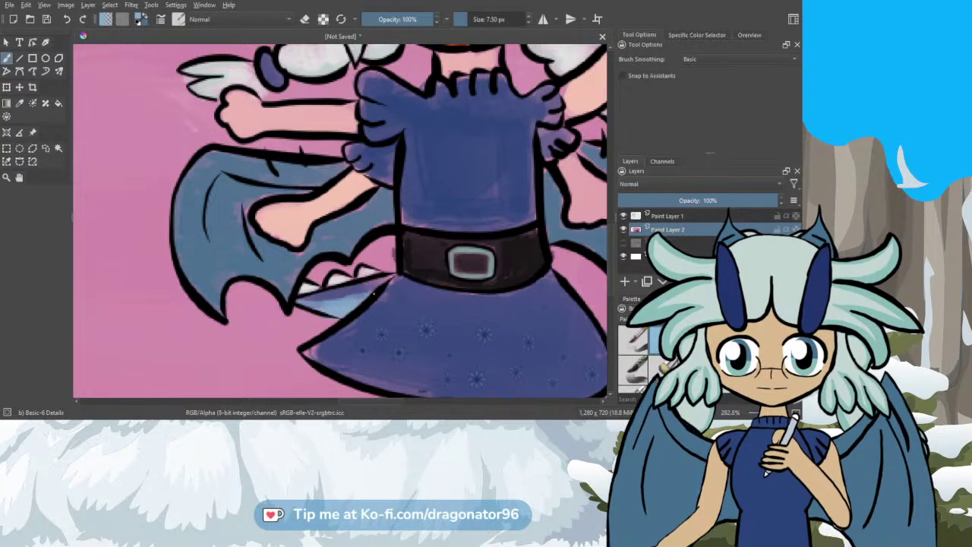
Step: Sample the darker blue from the reference sheet's dragon colors and paint the upper strip of the tail below the spikes
key("1")
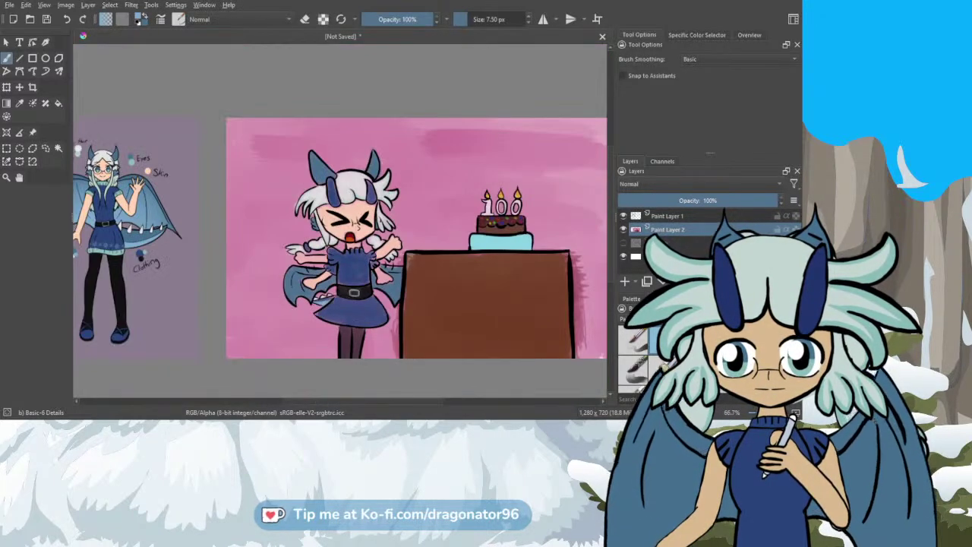
left_click_drag(391, 399, 325, 406)
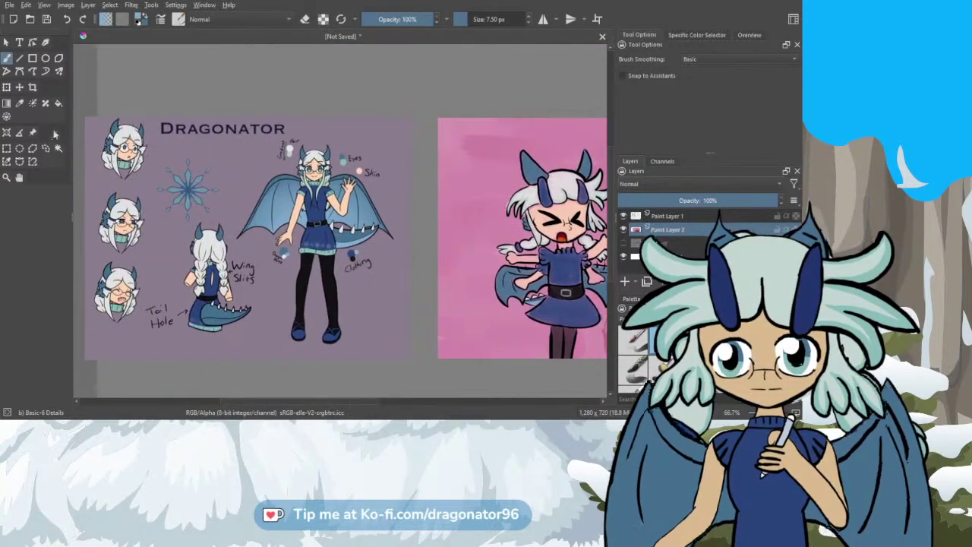
key("p")
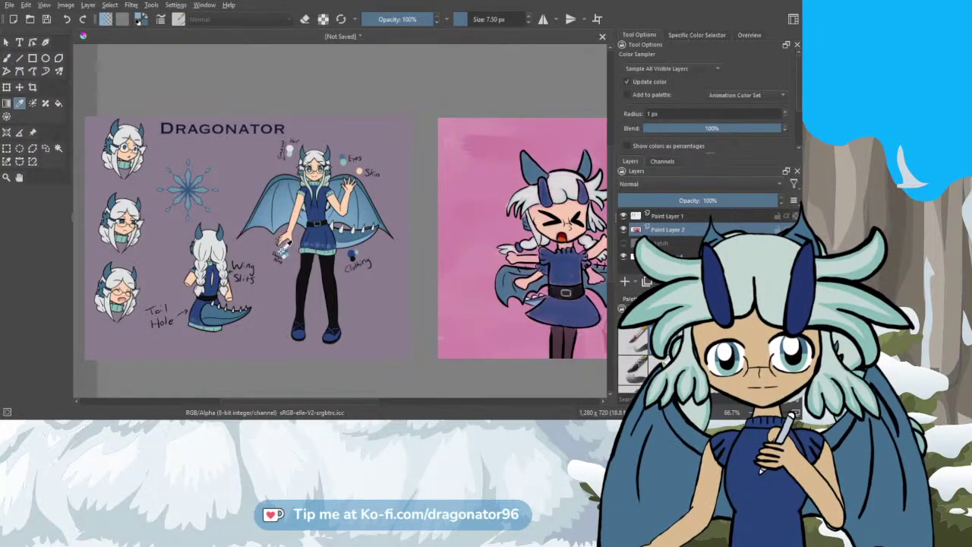
left_click_drag(358, 401, 393, 399)
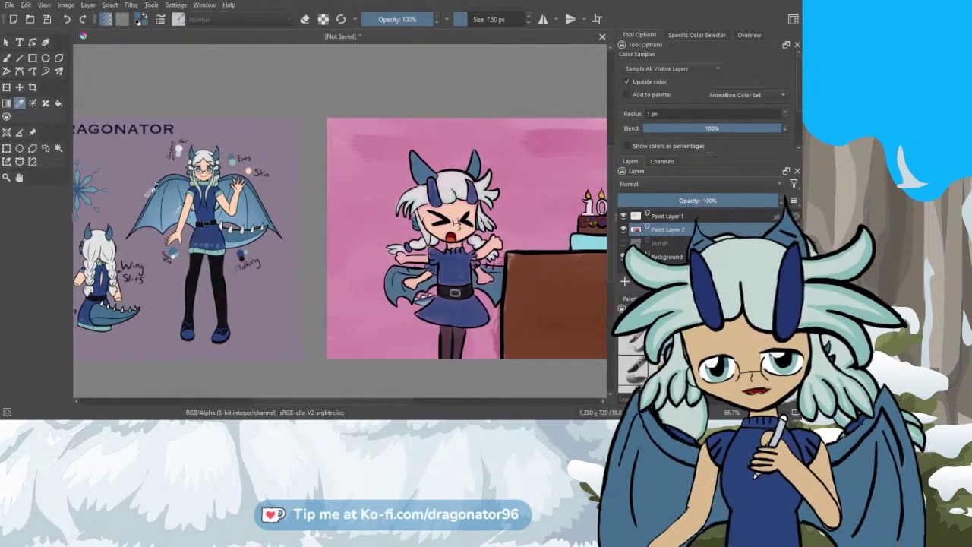
key("b")
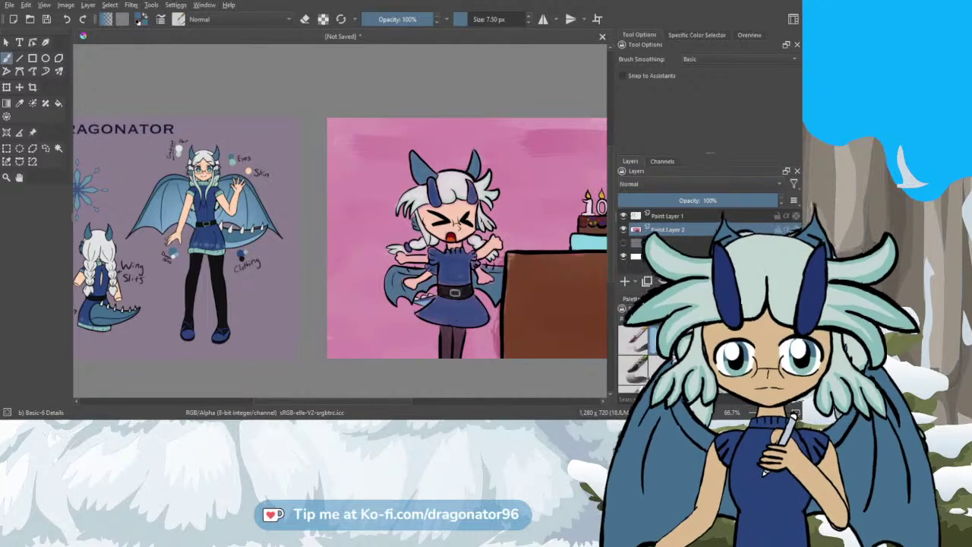
scroll(425, 307, "up", 5)
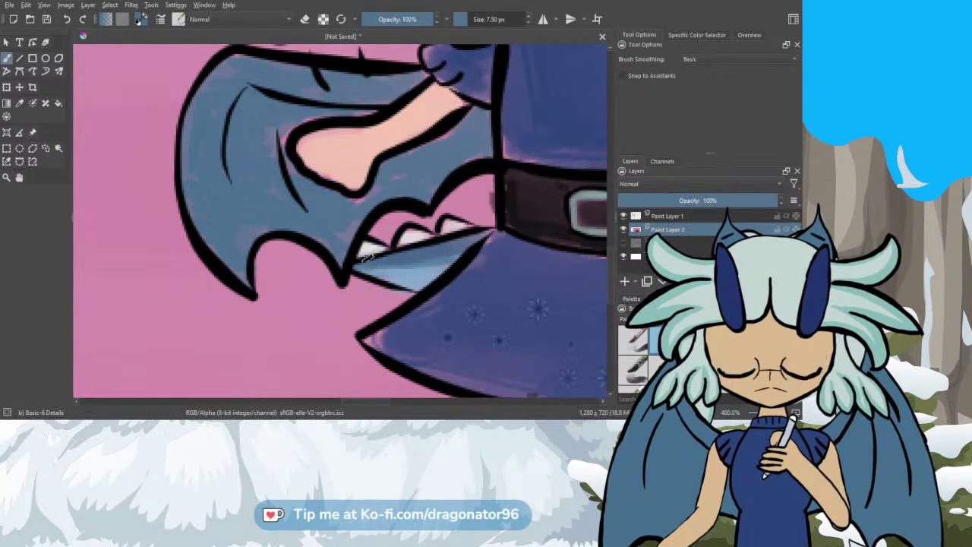
scroll(368, 258, "down", 6)
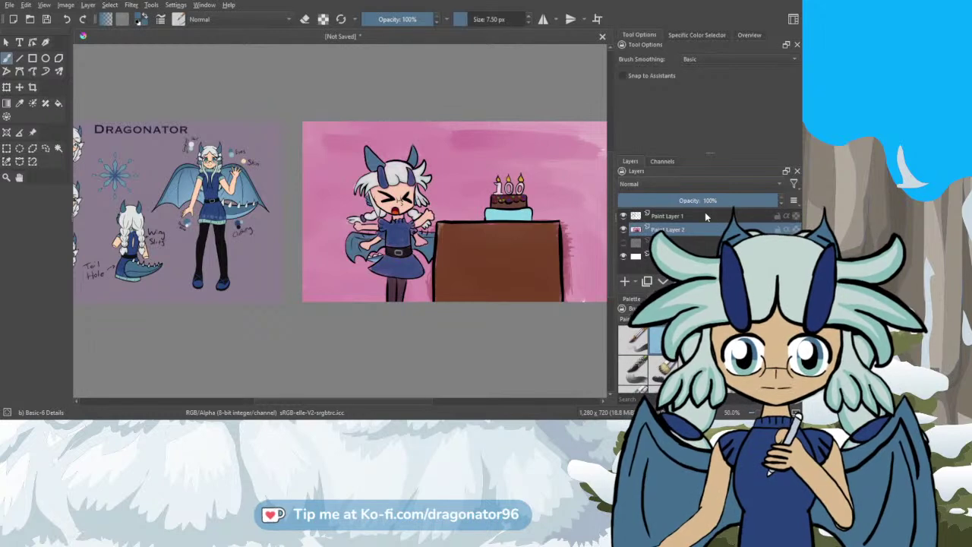
Step: Set up lettering on Paint Layer 1 with the 40 px Basic-5 Size brush, Weighted smoothing and black #000000
left_click(704, 215)
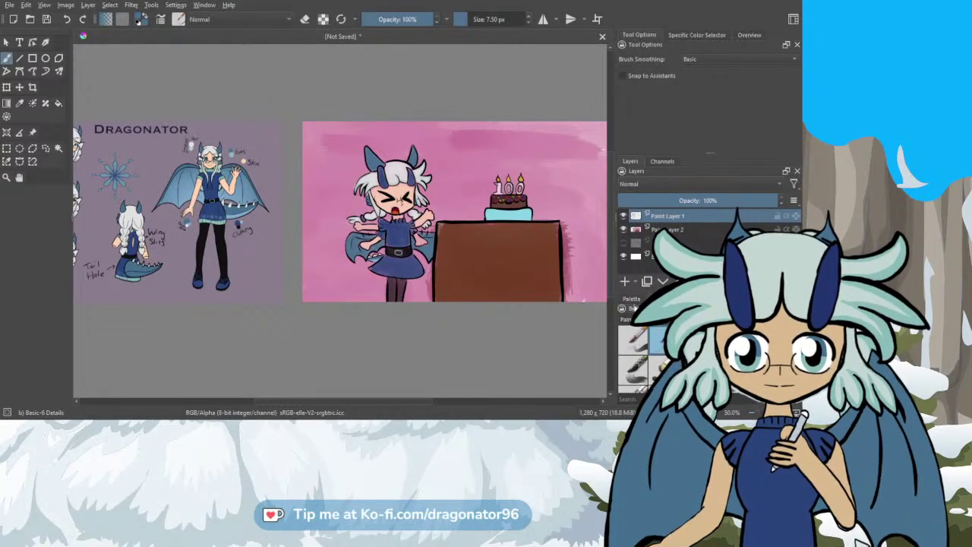
scroll(635, 319, "up", 1)
left_click(692, 340)
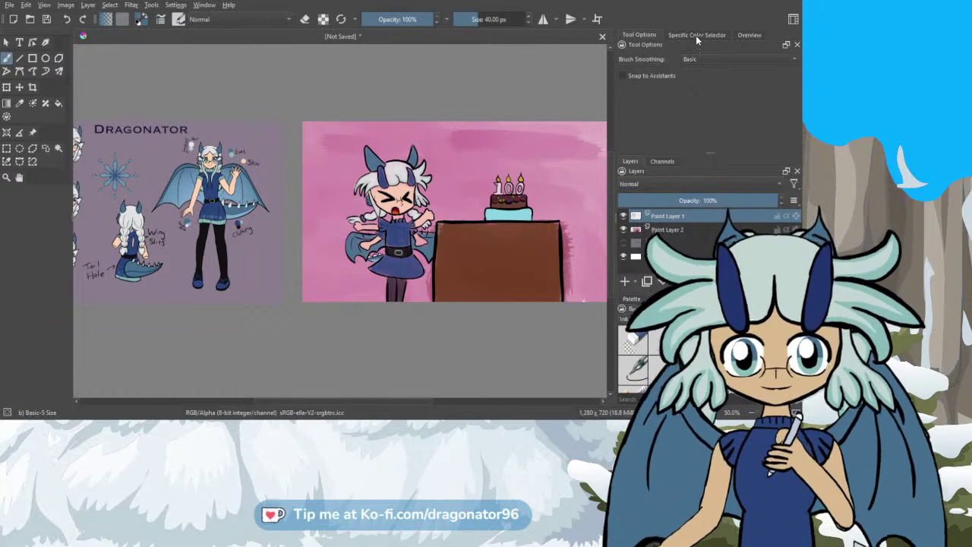
left_click(696, 58)
left_click(687, 72)
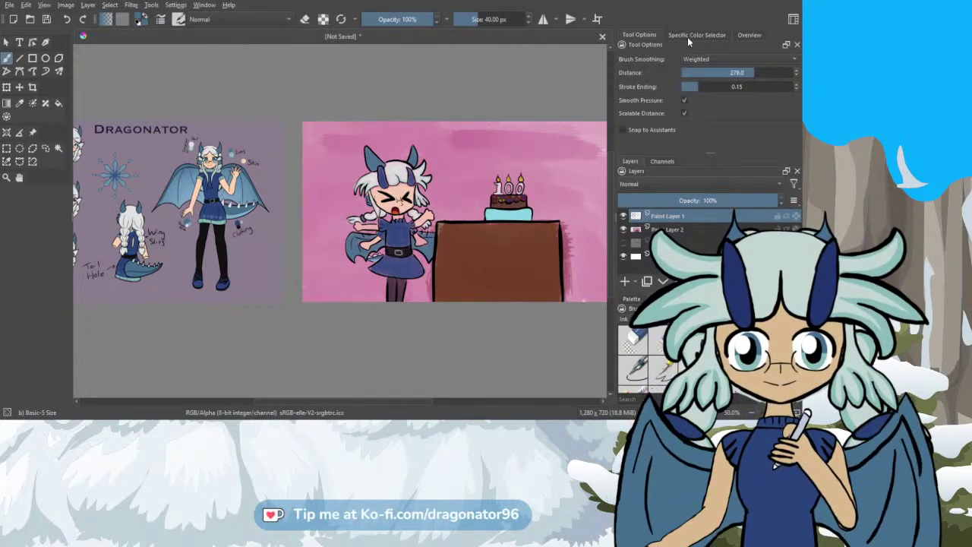
left_click(691, 35)
left_click_drag(669, 73, 618, 103)
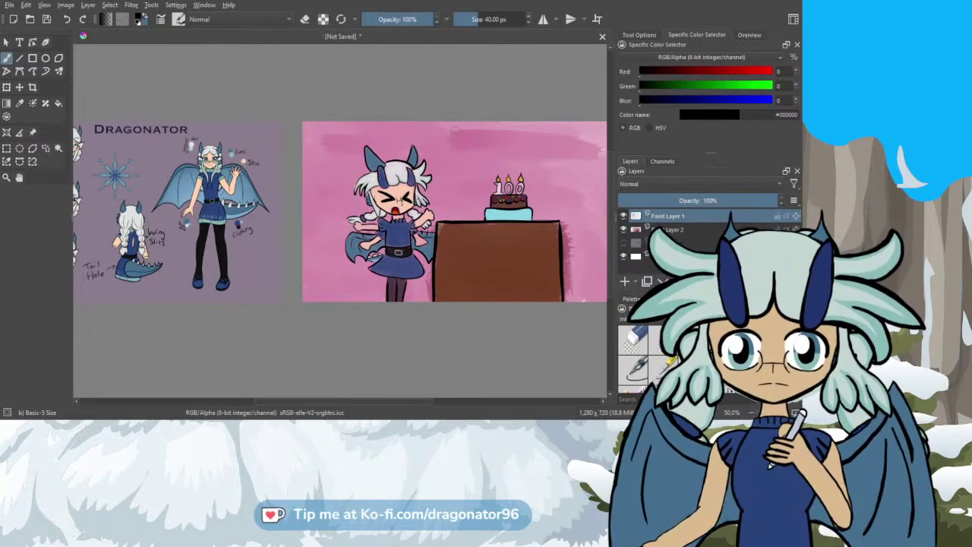
Step: Hand-letter "I'm" in black on the pink background, above and to the cake side of the girl's head
scroll(453, 131, "up", 2)
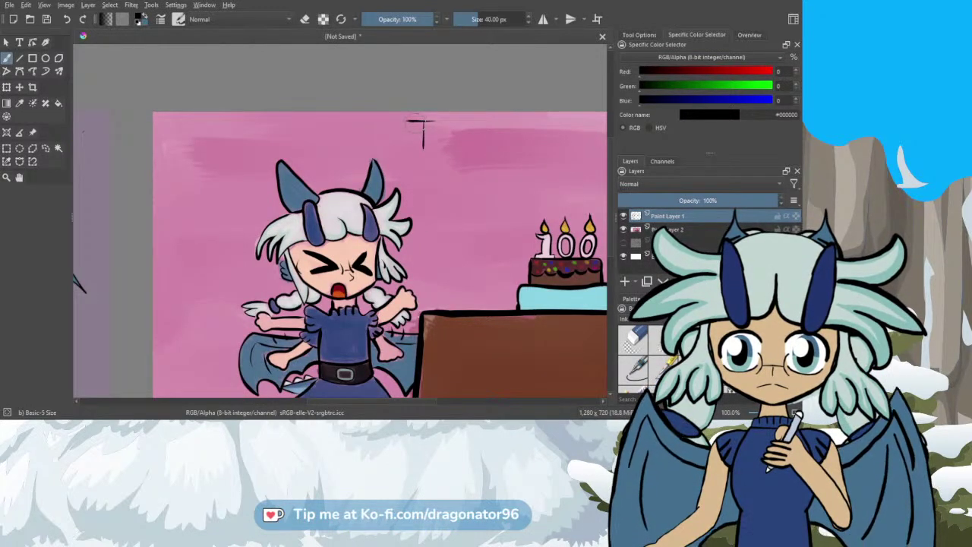
left_click_drag(438, 150, 408, 149)
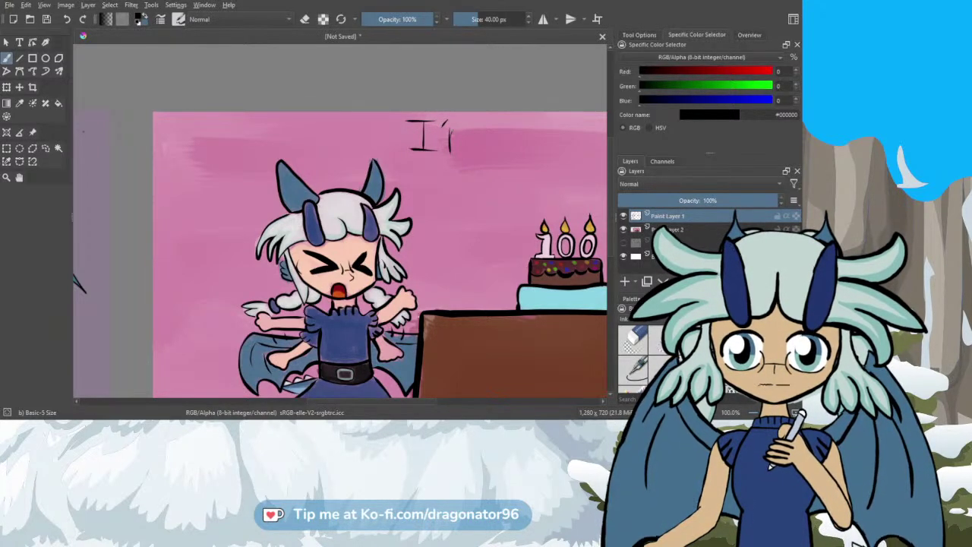
left_click_drag(455, 133, 458, 150)
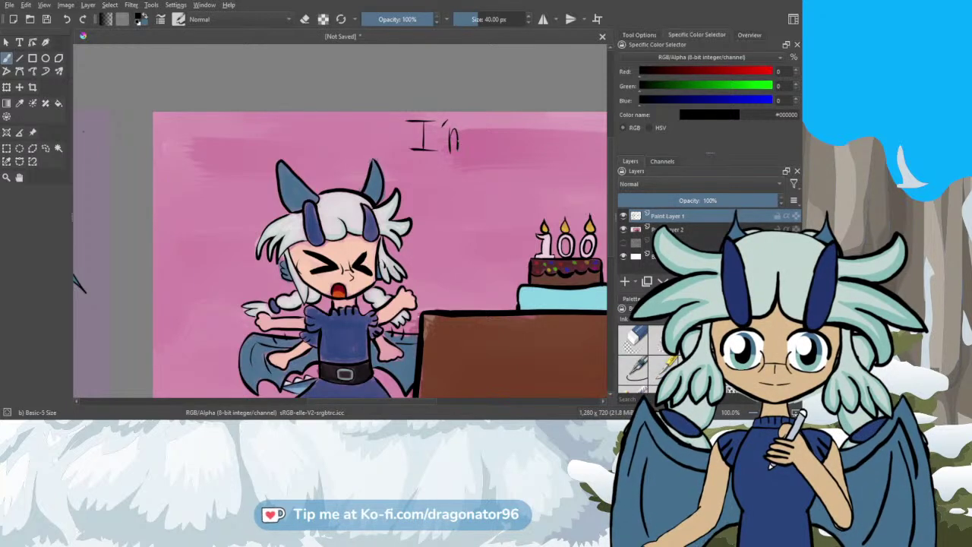
left_click_drag(458, 135, 463, 150)
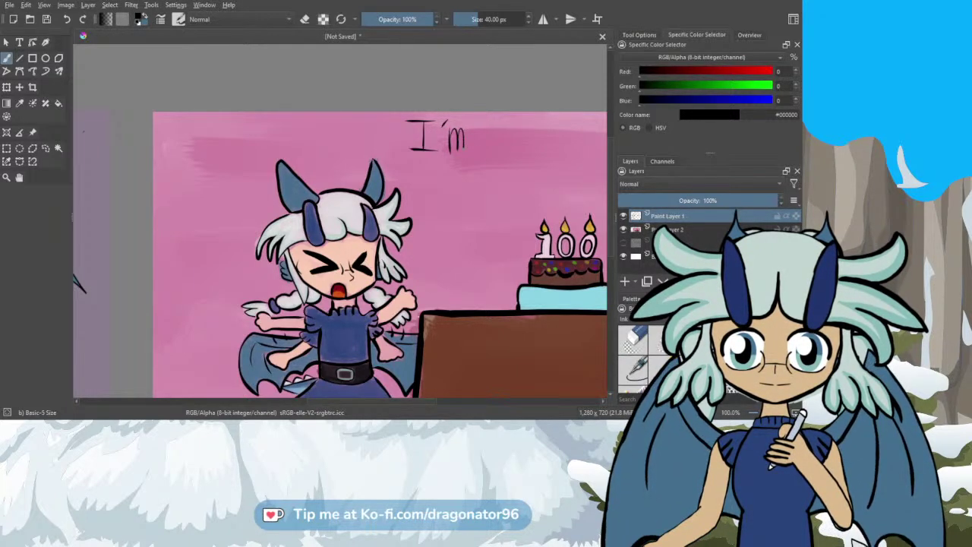
Step: Hand-letter "not" after "I'm", undoing the first "o" and redrawing it with a bolder stroke
left_click_drag(381, 400, 405, 400)
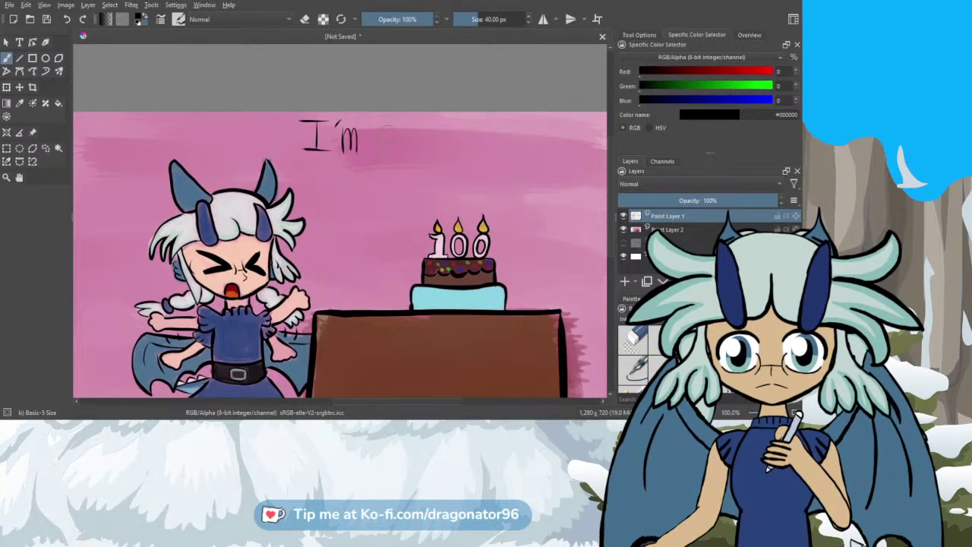
mouse_move(386, 136)
left_mouse_down()
mouse_move(388, 151)
mouse_move(397, 139)
mouse_move(399, 151)
mouse_move(410, 141)
mouse_move(408, 151)
left_mouse_up()
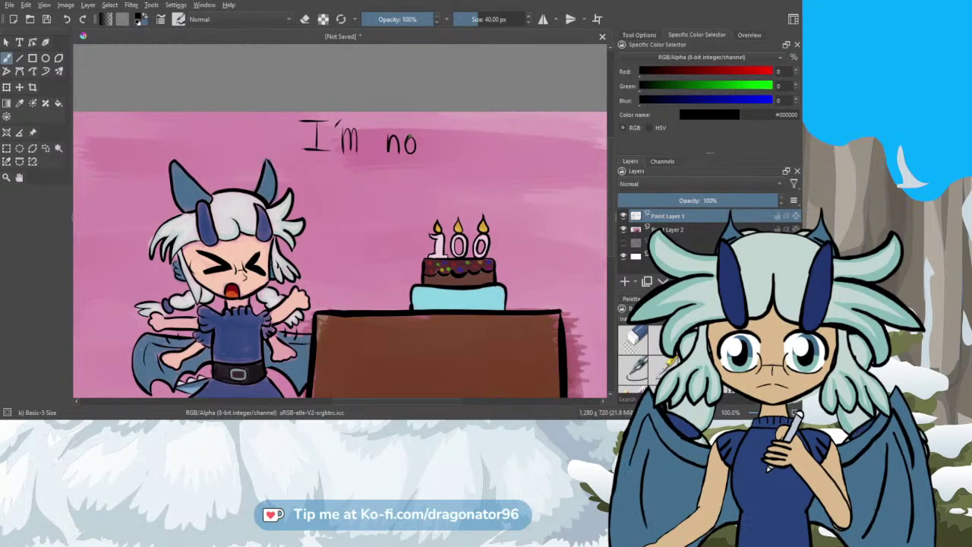
key("ctrl+z")
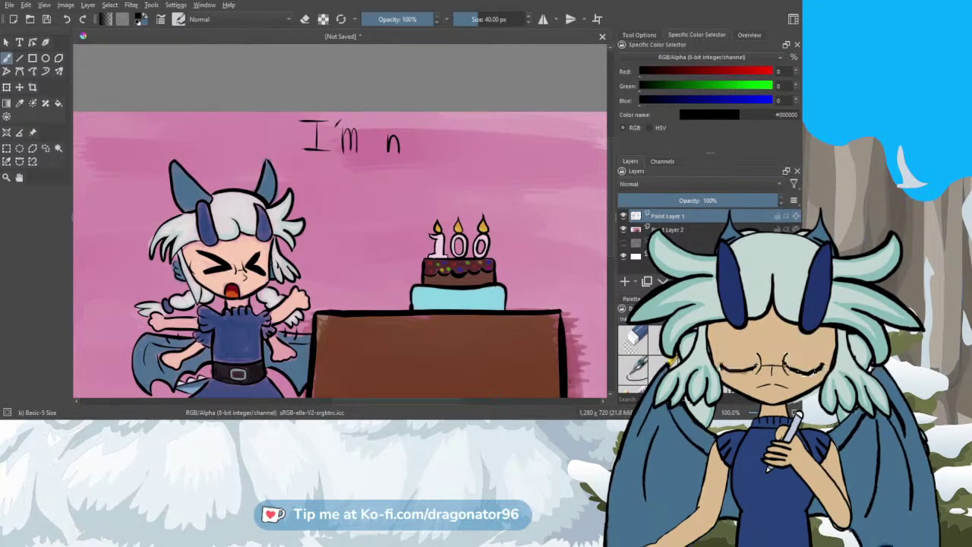
scroll(418, 140, "up", 2)
scroll(418, 132, "up", 1)
mouse_move(388, 185)
left_mouse_down()
mouse_move(392, 147)
mouse_move(414, 155)
mouse_move(412, 188)
mouse_move(392, 192)
mouse_move(383, 162)
left_mouse_up()
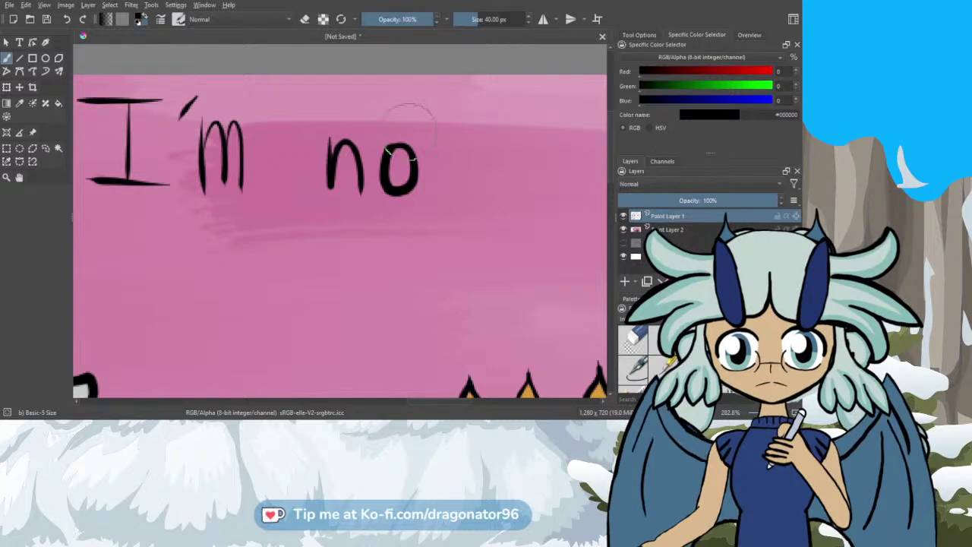
left_click_drag(449, 123, 448, 194)
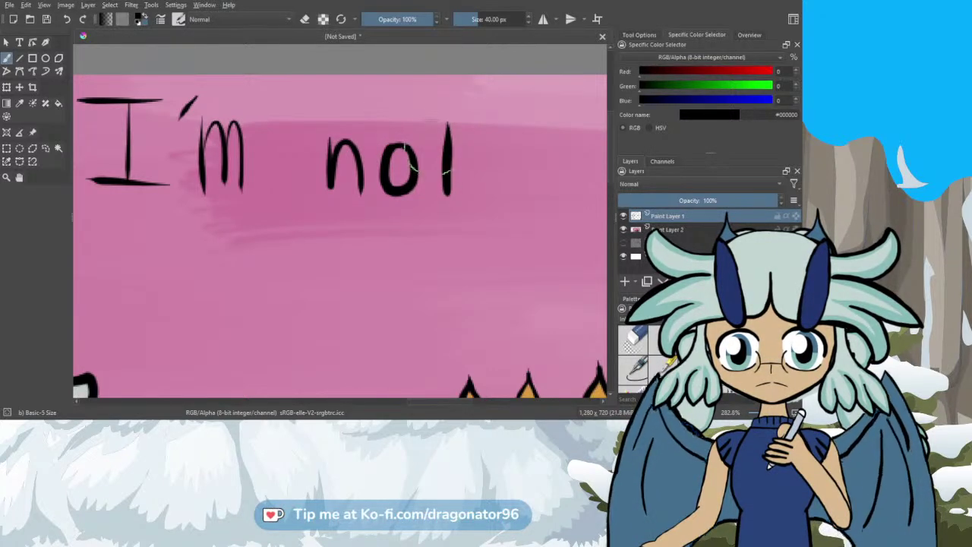
left_click_drag(426, 147, 473, 148)
scroll(467, 140, "down", 2)
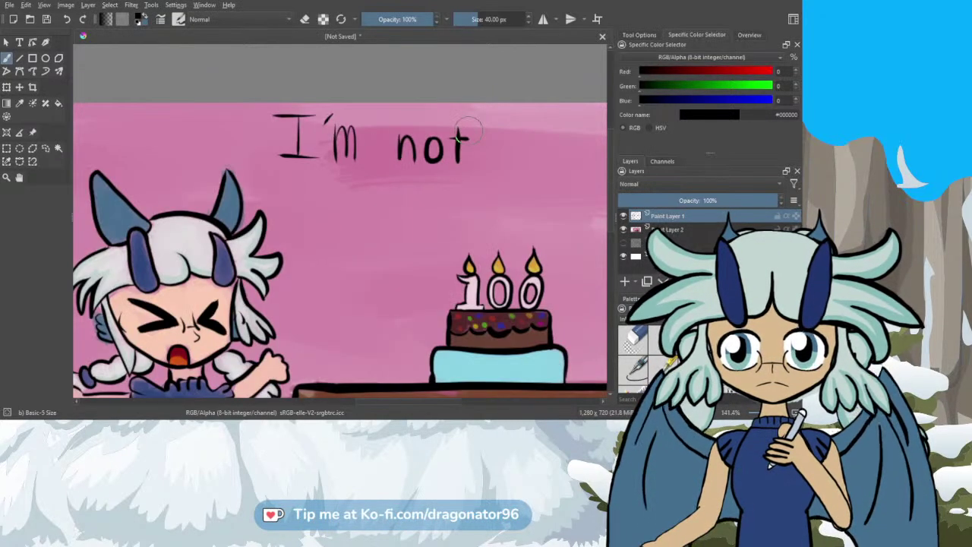
Step: Hand-letter "OLD!" in black capitals on a second line beneath "I'm not"
mouse_move(316, 187)
left_mouse_down()
mouse_move(335, 194)
mouse_move(327, 213)
mouse_move(308, 205)
left_mouse_up()
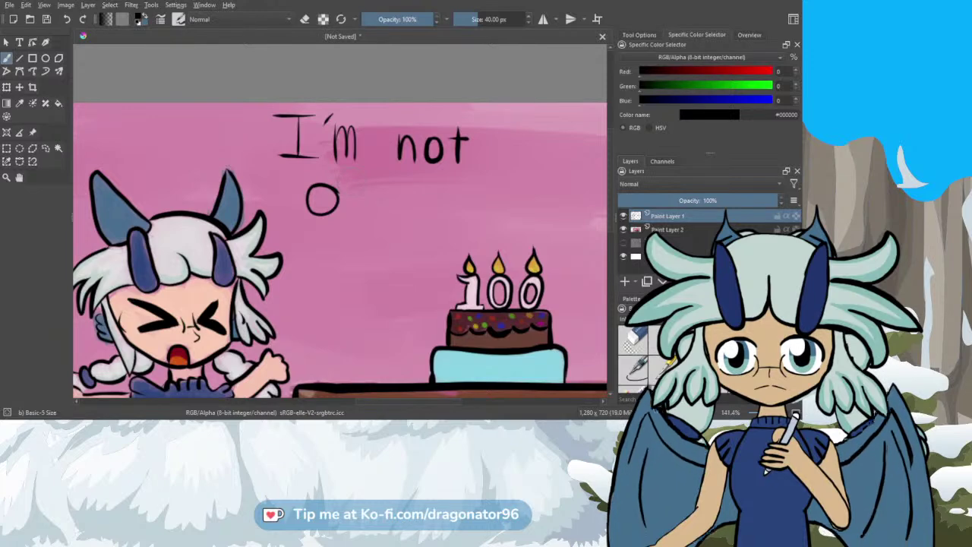
mouse_move(350, 180)
left_mouse_down()
mouse_move(351, 217)
mouse_move(370, 216)
left_mouse_up()
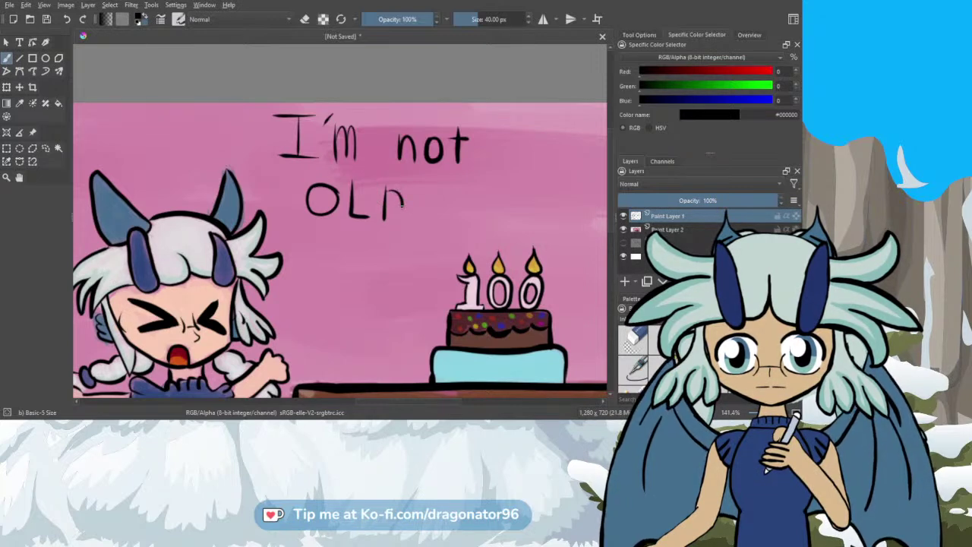
left_click_drag(404, 203, 384, 220)
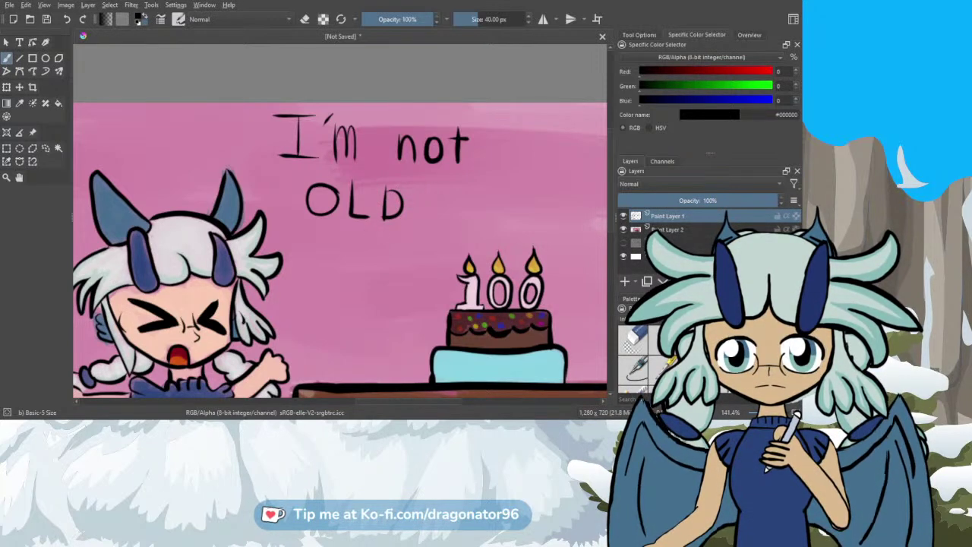
left_click_drag(414, 187, 411, 209)
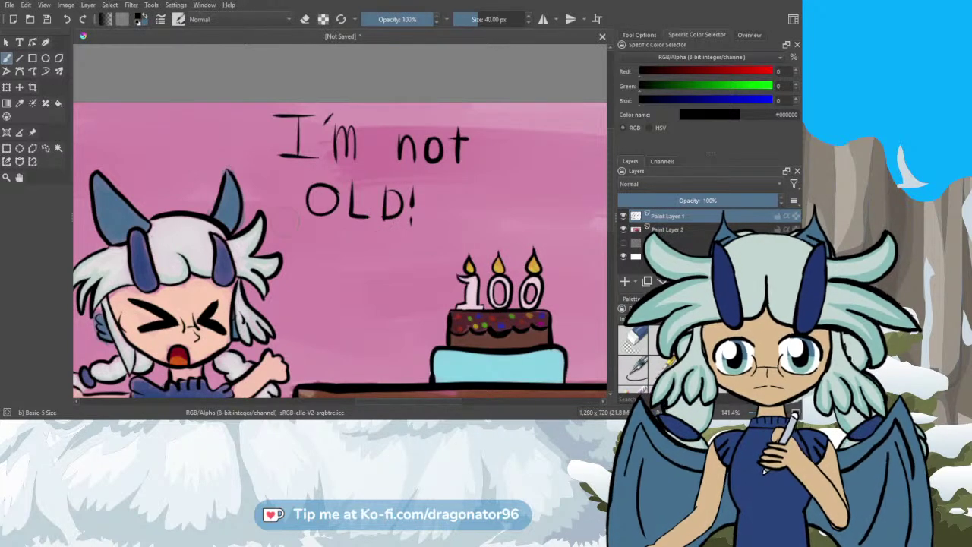
scroll(287, 220, "down", 1)
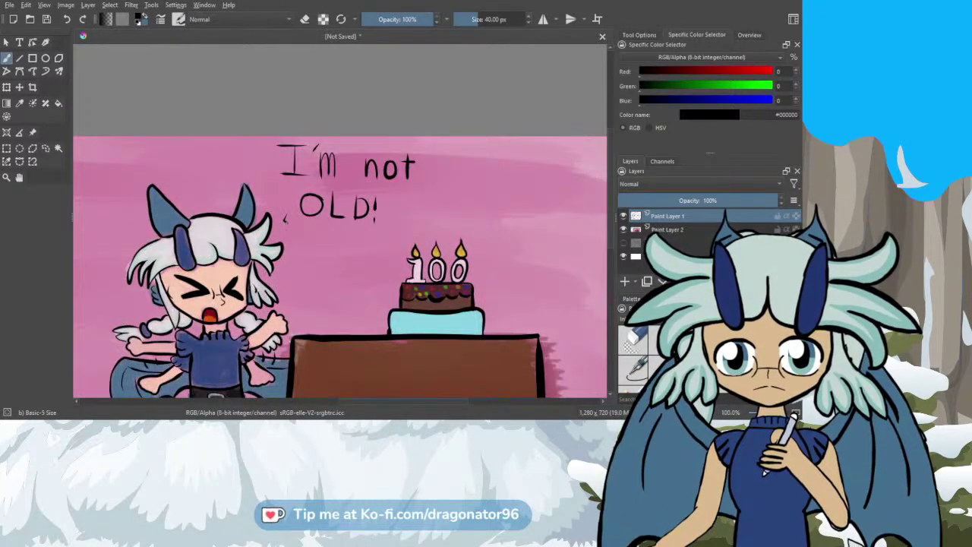
Step: Draw a closed black speech-bubble outline around the "I'm not OLD!" lettering on Paint Layer 1
left_click_drag(289, 214, 286, 224)
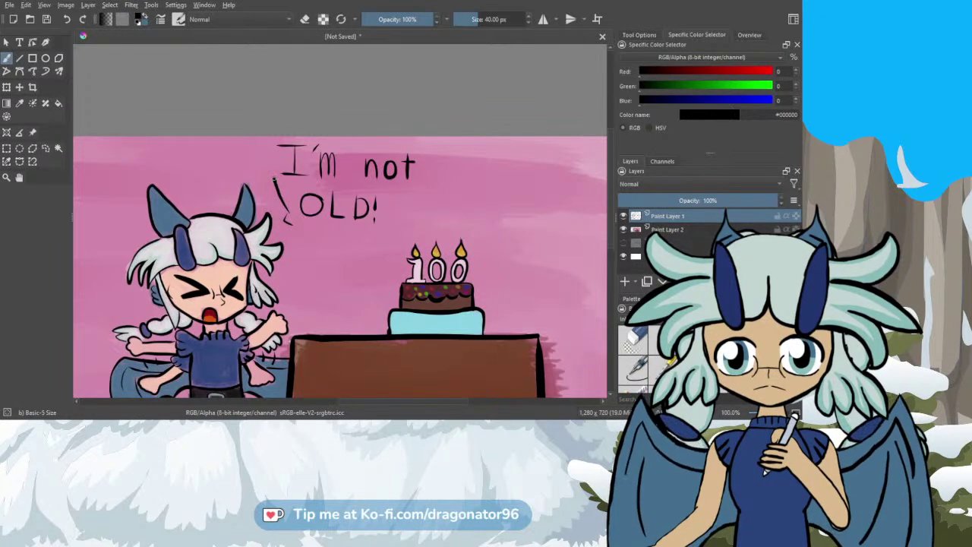
mouse_move(282, 139)
left_mouse_down()
mouse_move(430, 155)
mouse_move(435, 177)
mouse_move(411, 215)
mouse_move(373, 235)
mouse_move(307, 234)
left_mouse_up()
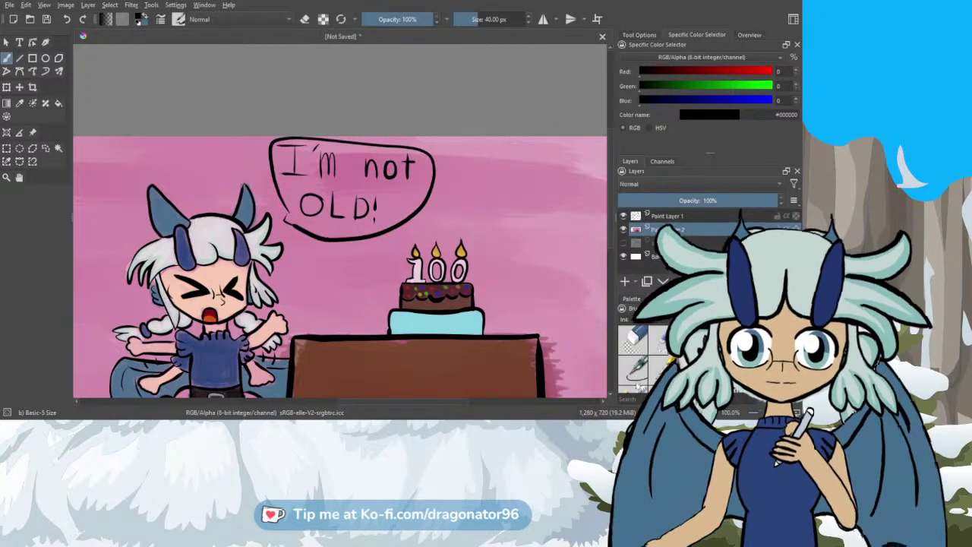
Step: Set up painting on Paint Layer 2 with the 110 px Bristles-3 Large Smooth brush, Basic smoothing and white #ffffff
key("slash")
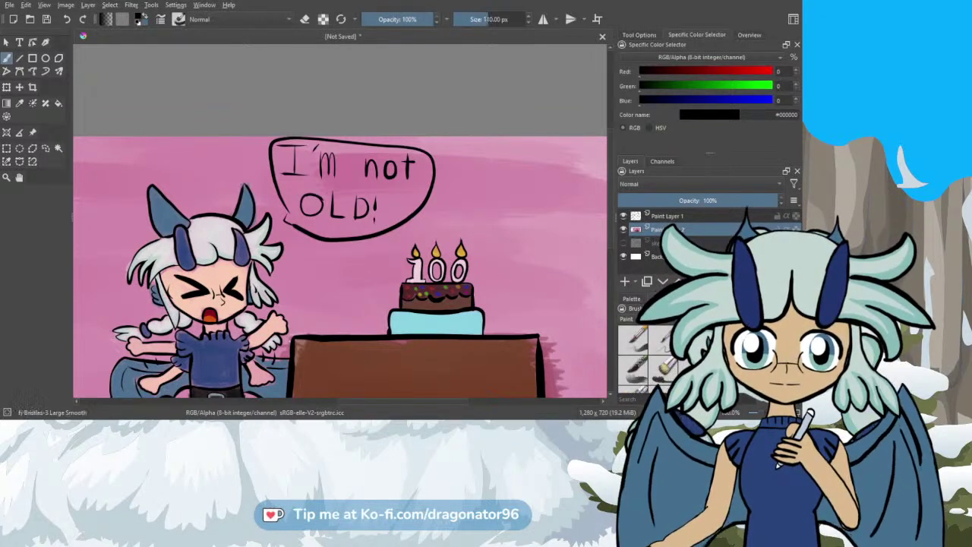
left_click(640, 36)
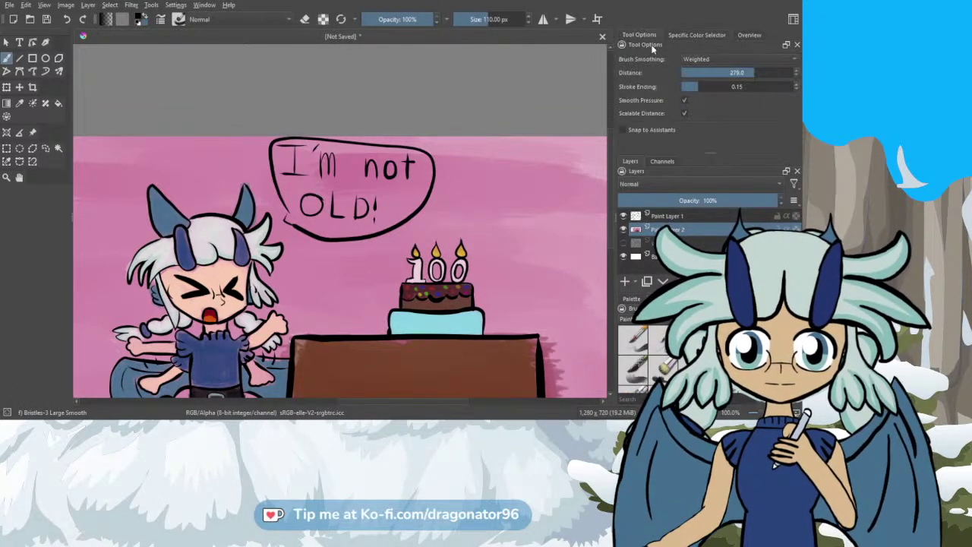
left_click(692, 61)
left_click(689, 45)
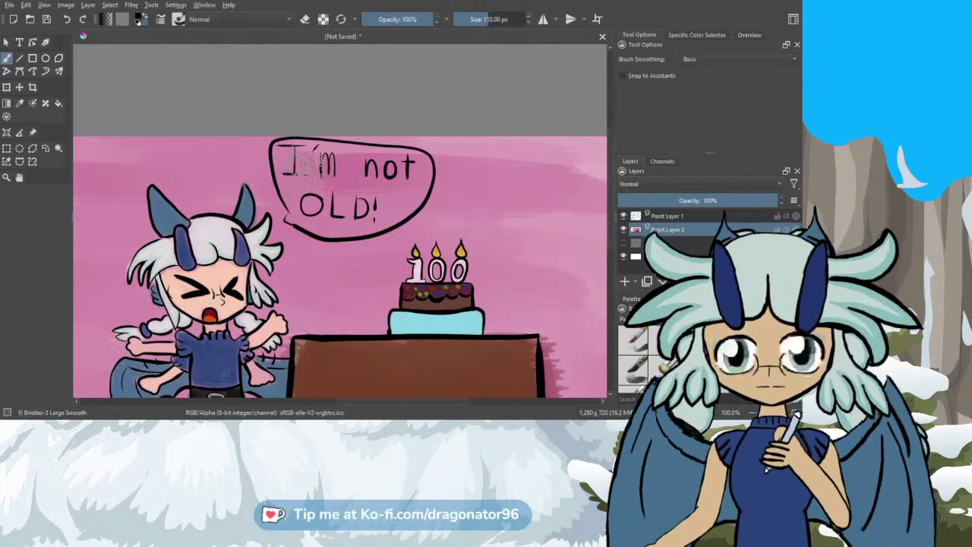
mouse_move(310, 163)
left_mouse_down()
mouse_move(370, 174)
mouse_move(357, 170)
left_mouse_up()
key("ctrl+z")
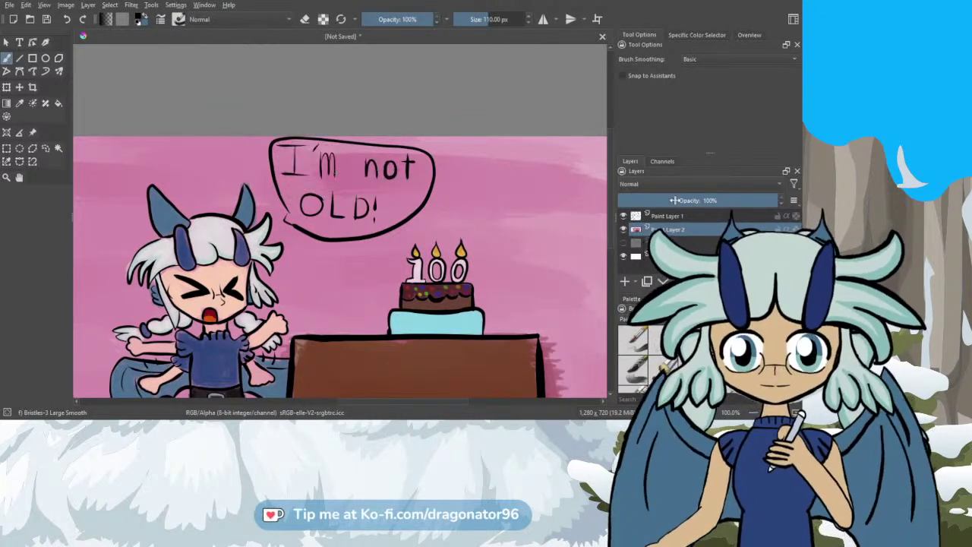
left_click_drag(687, 36, 774, 99)
left_click(765, 72)
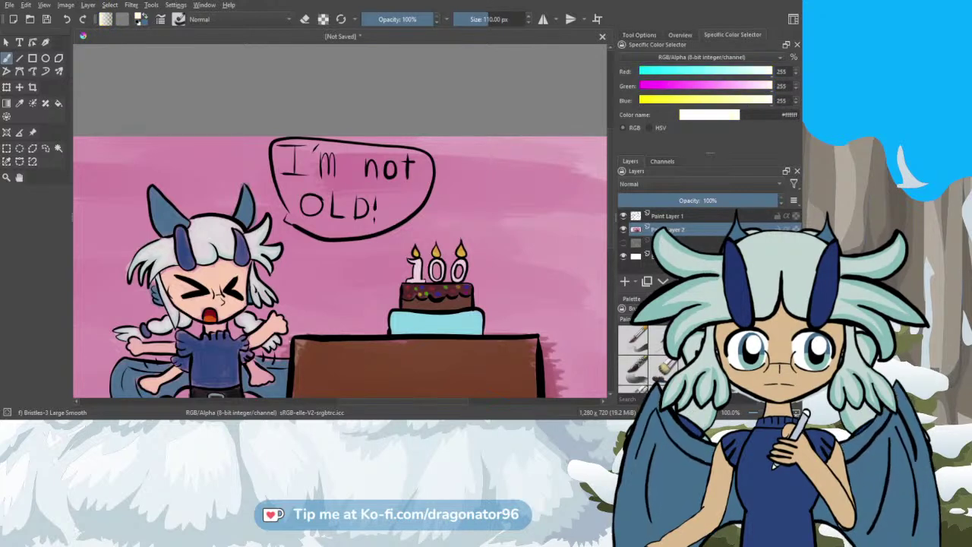
Step: Paint the inside of the speech bubble white behind the "I'm not OLD!" lettering
mouse_move(288, 210)
left_mouse_down()
mouse_move(368, 170)
mouse_move(368, 155)
mouse_move(414, 163)
mouse_move(307, 156)
mouse_move(311, 171)
mouse_move(295, 190)
mouse_move(326, 212)
mouse_move(353, 213)
mouse_move(425, 171)
mouse_move(289, 163)
mouse_move(359, 158)
left_mouse_up()
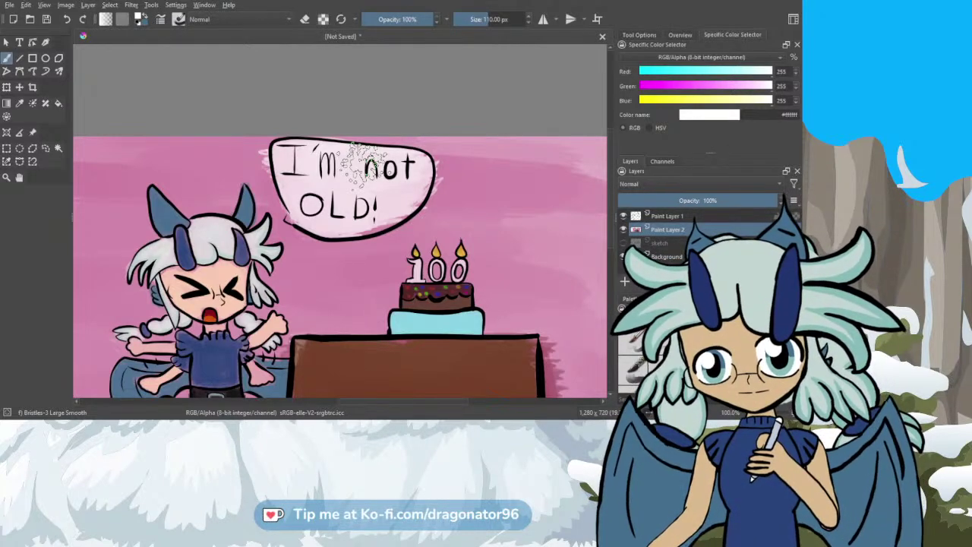
scroll(357, 156, "down", 1)
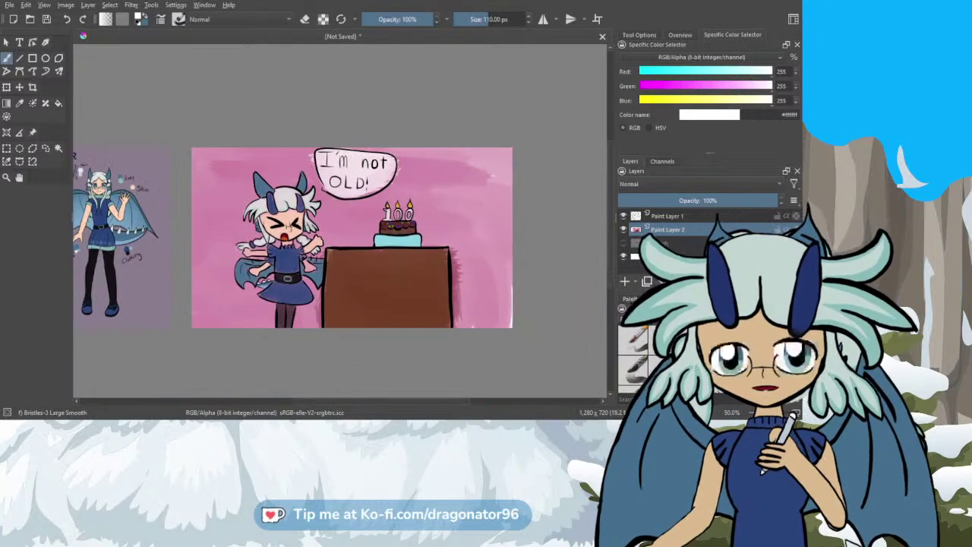
left_click_drag(373, 401, 366, 401)
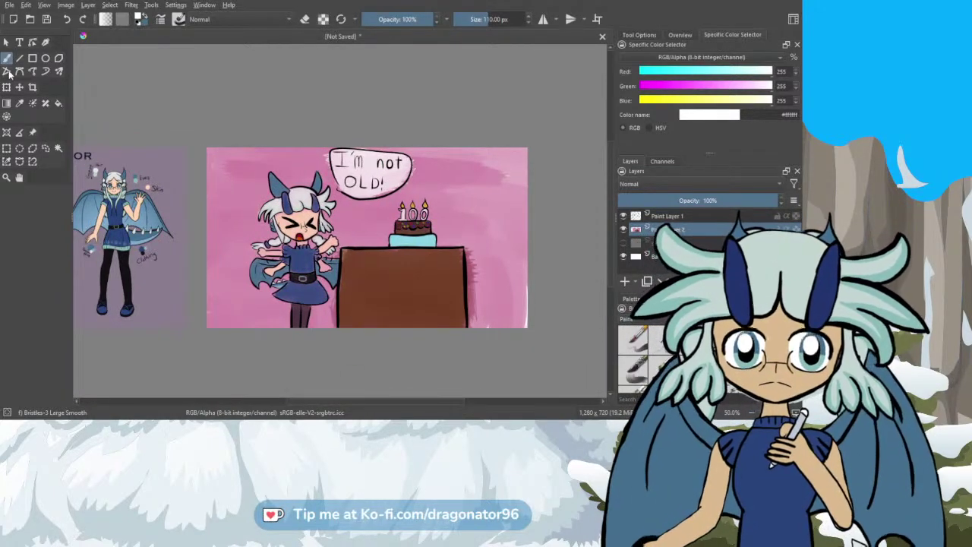
Step: Sign the pink background beside the cake with the artist's initials and "May 2023", using the black 40 px Basic-5 Size brush on Paint Layer 1
left_click(660, 215)
left_click_drag(652, 101, 617, 71)
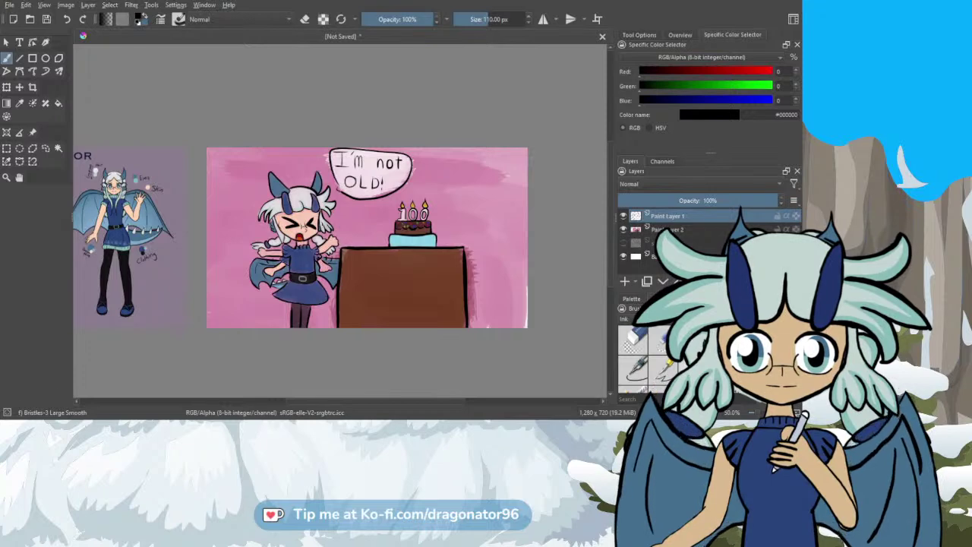
key("slash")
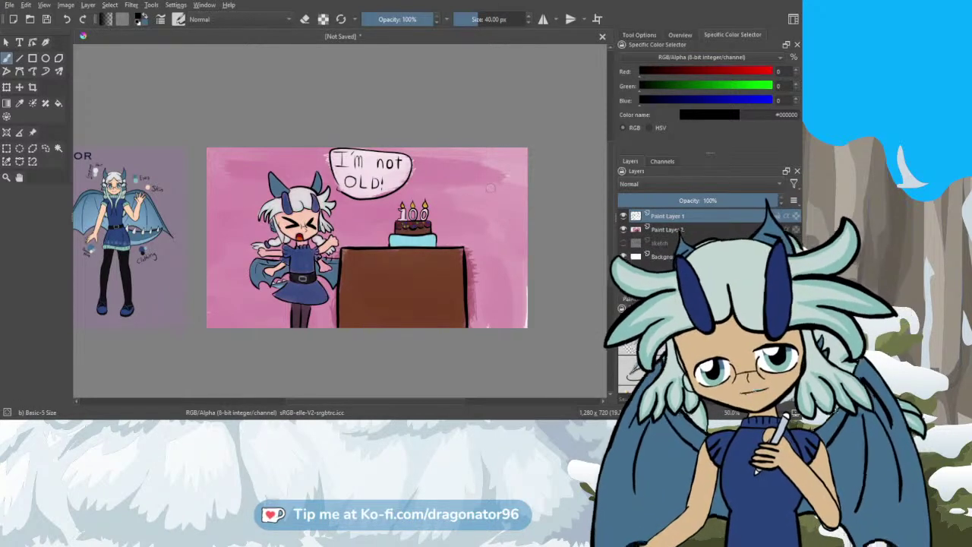
scroll(491, 188, "up", 4)
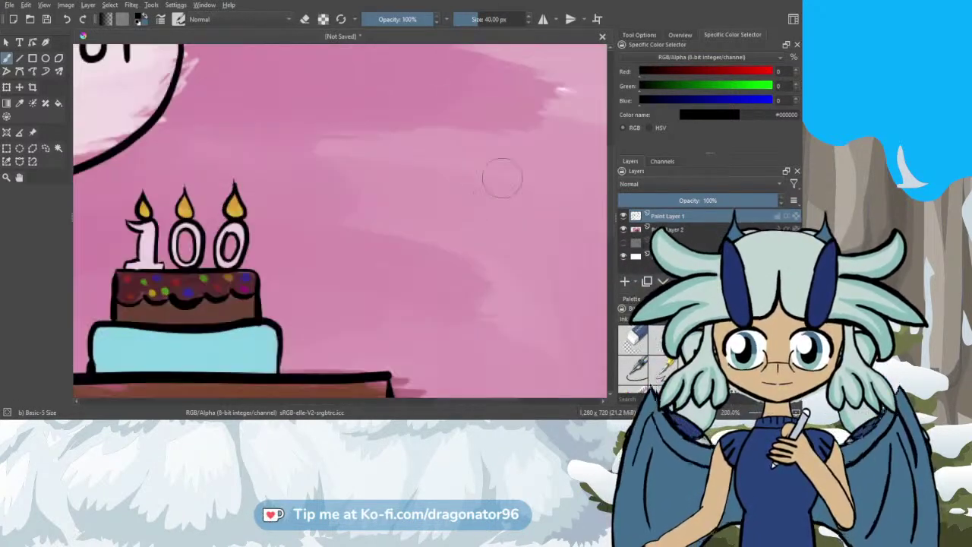
left_click_drag(494, 169, 472, 201)
mouse_move(459, 168)
left_mouse_down()
mouse_move(434, 202)
mouse_move(459, 203)
left_mouse_up()
mouse_move(510, 171)
left_mouse_down()
mouse_move(541, 202)
mouse_move(531, 199)
left_mouse_up()
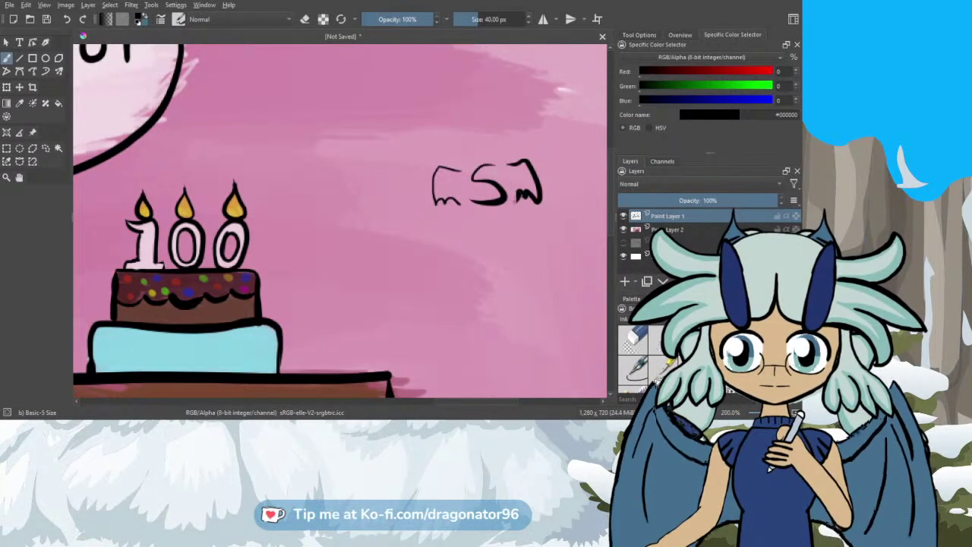
mouse_move(455, 251)
left_mouse_down()
mouse_move(467, 241)
mouse_move(473, 252)
left_mouse_up()
mouse_move(477, 242)
left_mouse_down()
mouse_move(502, 250)
mouse_move(481, 289)
mouse_move(496, 300)
mouse_move(526, 284)
mouse_move(542, 302)
left_mouse_up()
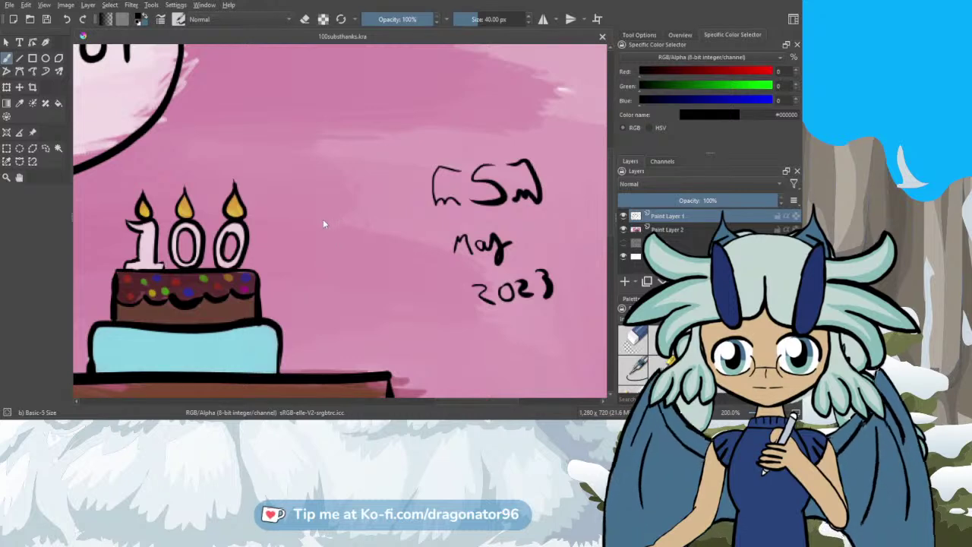
Step: Save the finished drawing as the image file 100substhanks.png
key("ctrl+s")
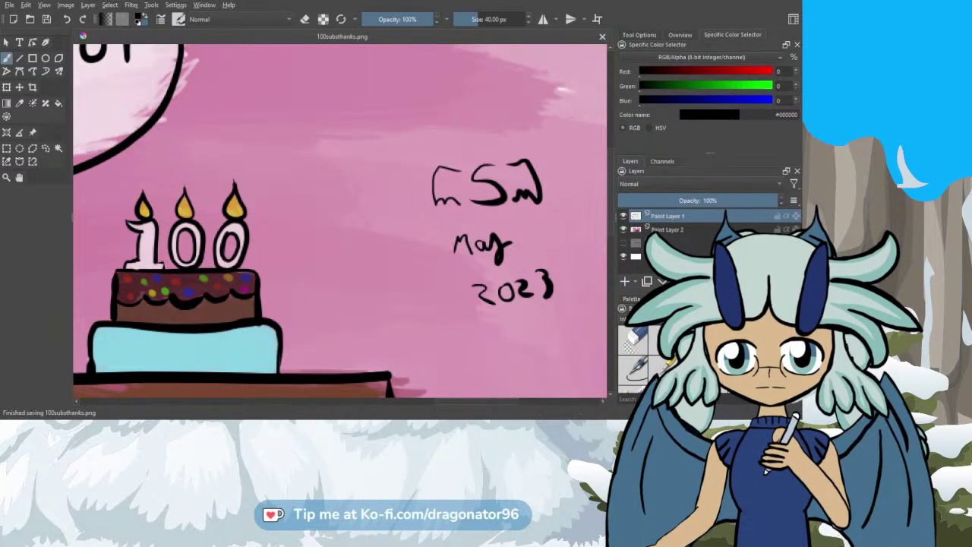
scroll(360, 205, "down", 2)
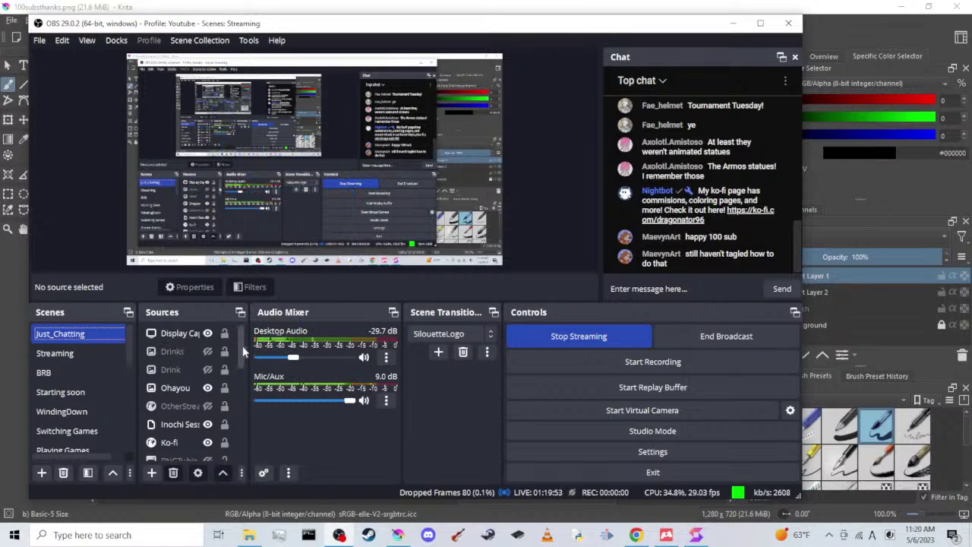
scroll(237, 440, "down", 5)
left_click_drag(238, 438, 238, 431)
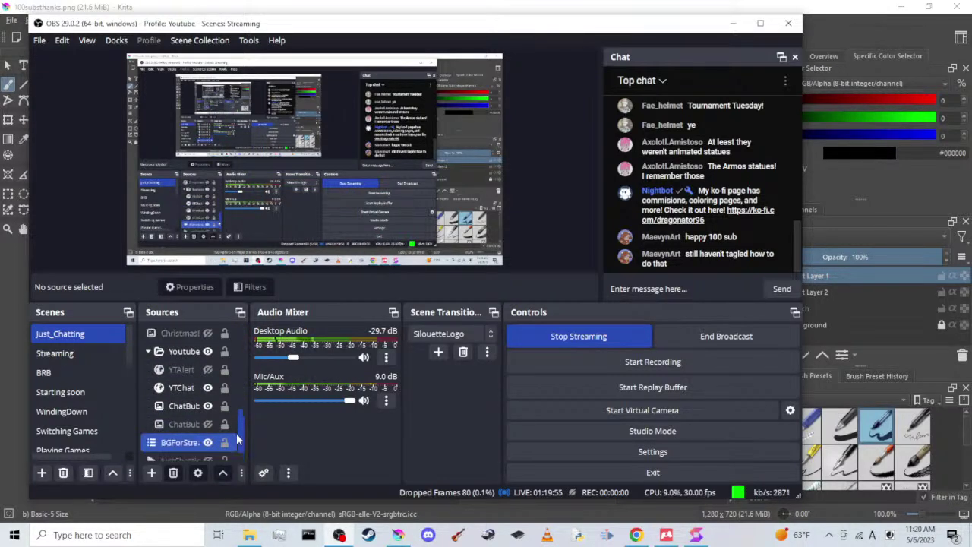
left_click(208, 352)
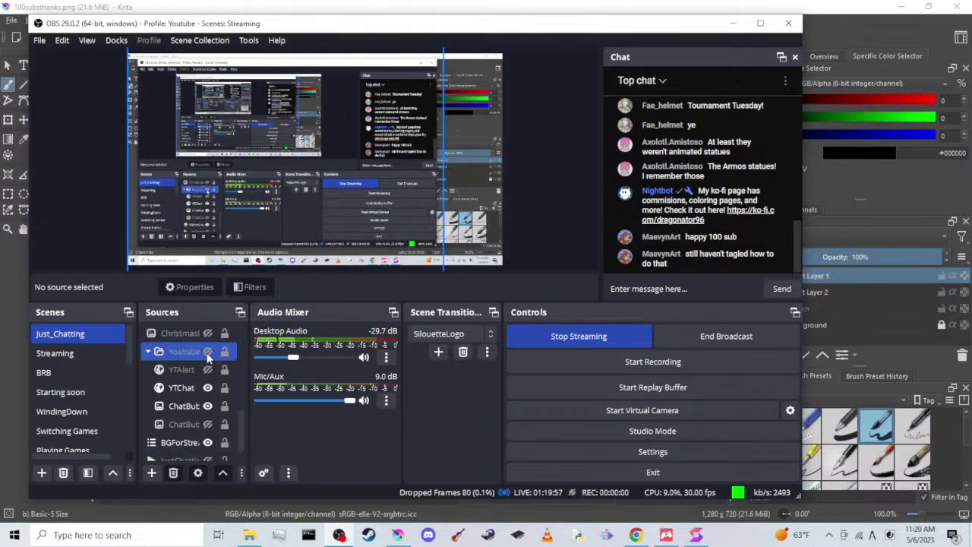
left_click(207, 353)
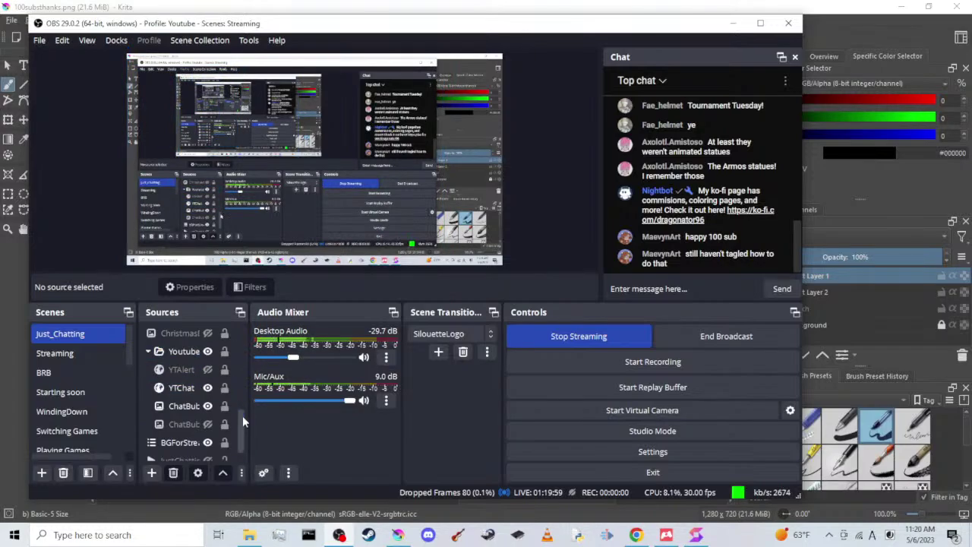
Step: Hide the Display Capture source in the Just_Chatting scene of OBS
left_click_drag(242, 416, 232, 311)
left_click(207, 333)
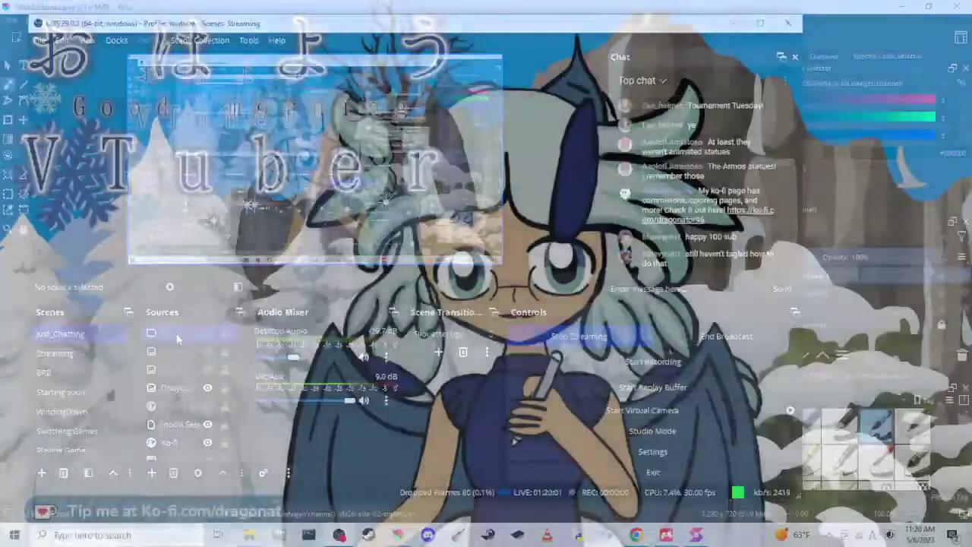